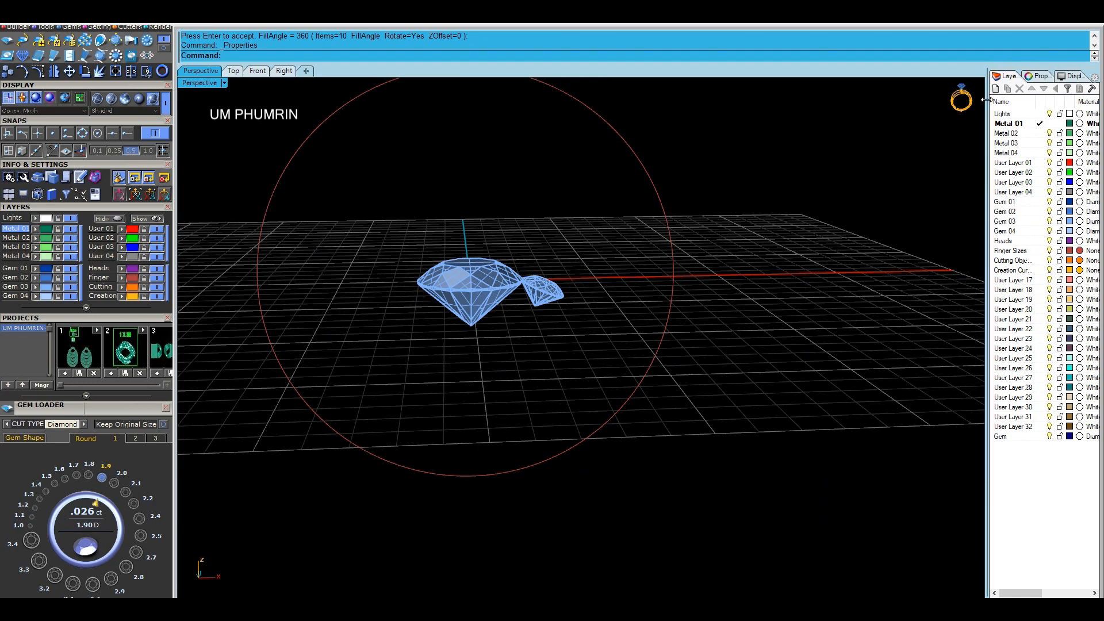
Polar array the small side gem around the centre gem with 10 items over a 360-degree fill angle
{"action": "right_click_drag", "start_coordinate": [797, 187], "coordinate": [804, 281]}
{"action": "left_click_drag", "start_coordinate": [440, 262], "coordinate": [680, 368]}
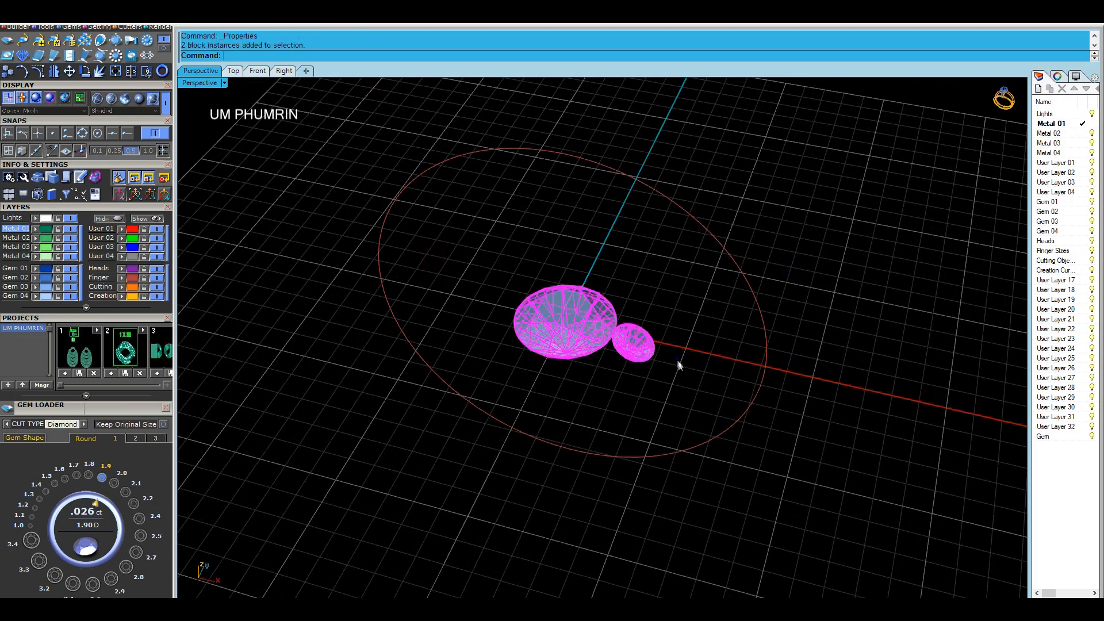
{"action": "right_click_drag", "start_coordinate": [679, 369], "coordinate": [646, 291]}
{"action": "left_click", "coordinate": [636, 348]}
{"action": "left_click", "coordinate": [233, 70]}
{"action": "type", "text": "A"}
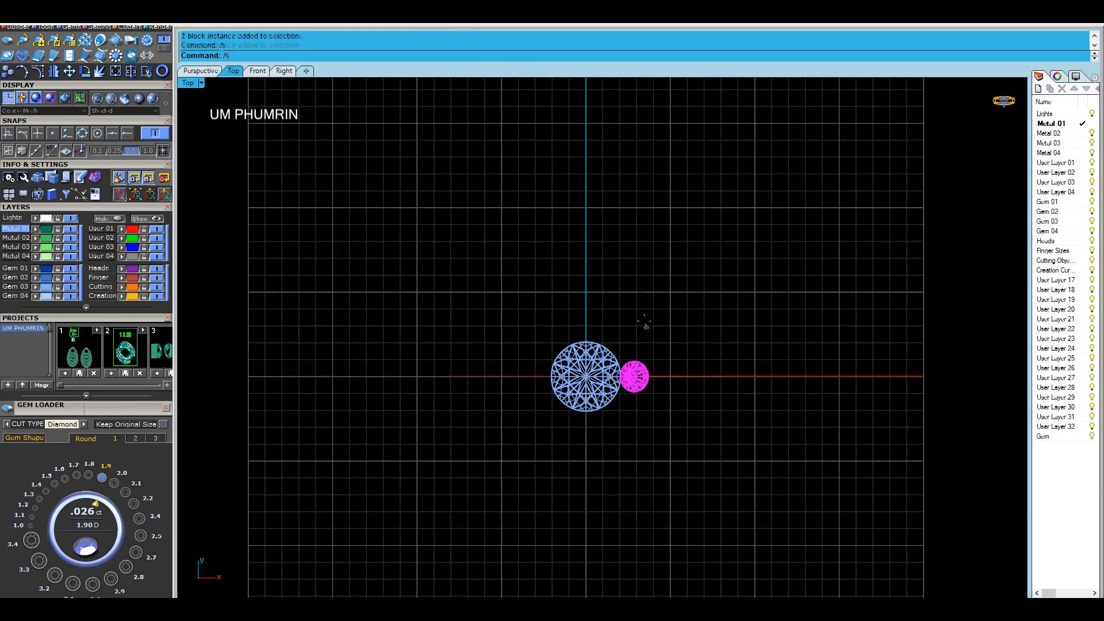
{"action": "key", "text": "Return"}
{"action": "scroll", "coordinate": [635, 376], "scroll_direction": "up", "scroll_amount": 8}
{"action": "key", "text": "Return"}
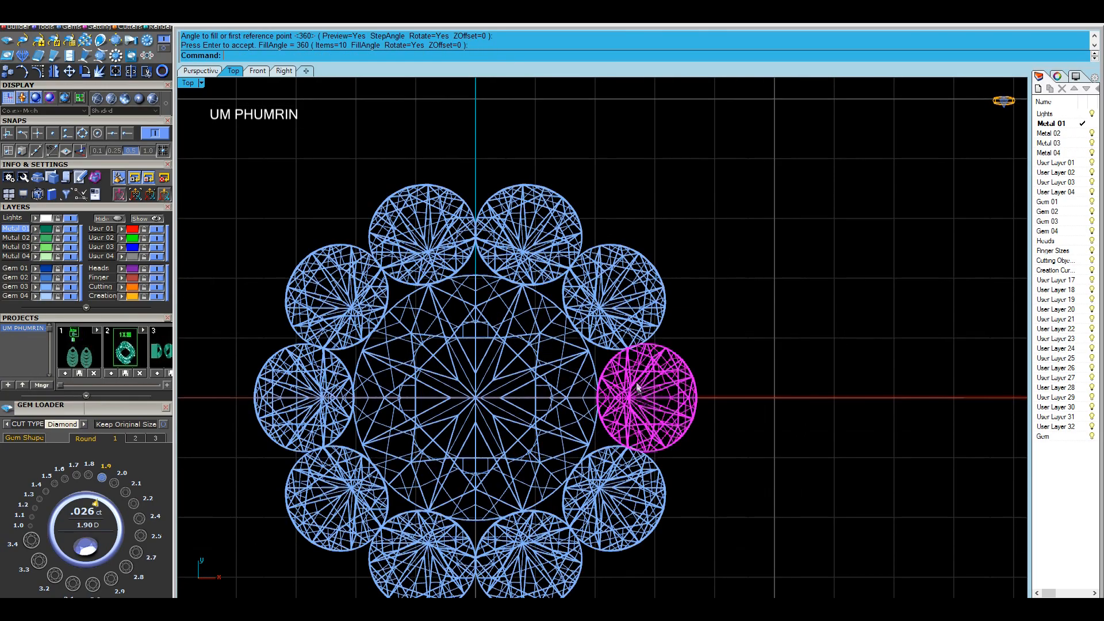
Move the original side gem outward, away from the centre gem, so its arrayed copies spread with it
{"action": "left_click", "coordinate": [164, 195]}
{"action": "scroll", "coordinate": [684, 369], "scroll_direction": "up", "scroll_amount": 4}
{"action": "left_click_drag", "start_coordinate": [661, 395], "coordinate": [680, 395]}
{"action": "scroll", "coordinate": [592, 291], "scroll_direction": "down", "scroll_amount": 2}
Measure the gap between the original side gem and its upper neighbour with an aligned dimension using the near snap
{"action": "type", "text": "da"}
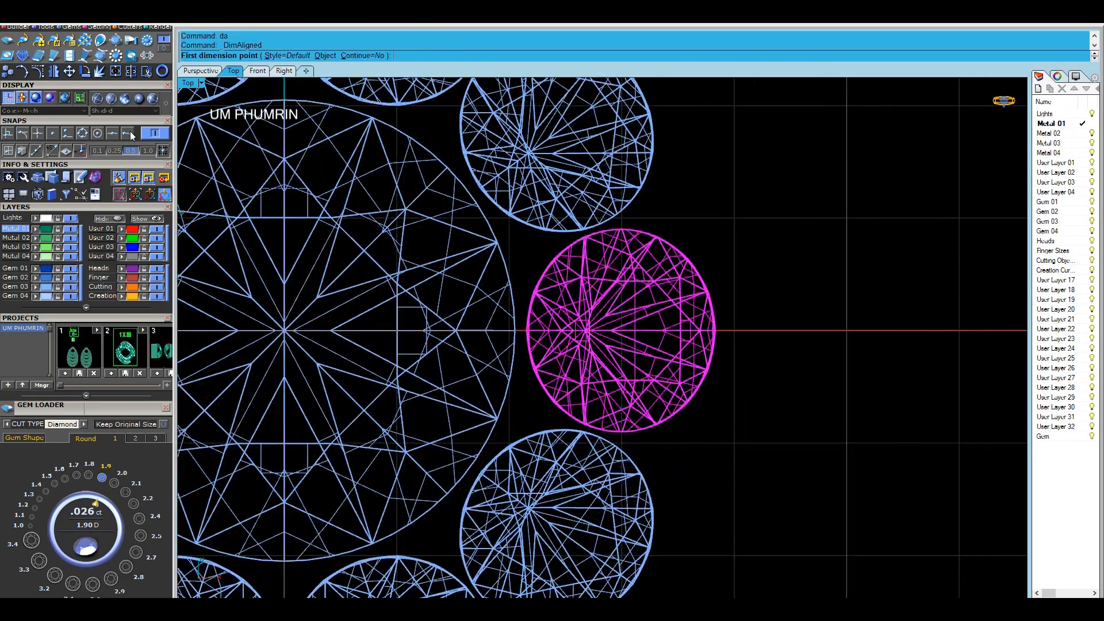
{"action": "left_click", "coordinate": [129, 134]}
{"action": "scroll", "coordinate": [623, 234], "scroll_direction": "up", "scroll_amount": 2}
{"action": "left_click", "coordinate": [575, 222]}
{"action": "left_click", "coordinate": [577, 232]}
{"action": "scroll", "coordinate": [577, 233], "scroll_direction": "down", "scroll_amount": 2}
{"action": "key", "text": "Escape"}
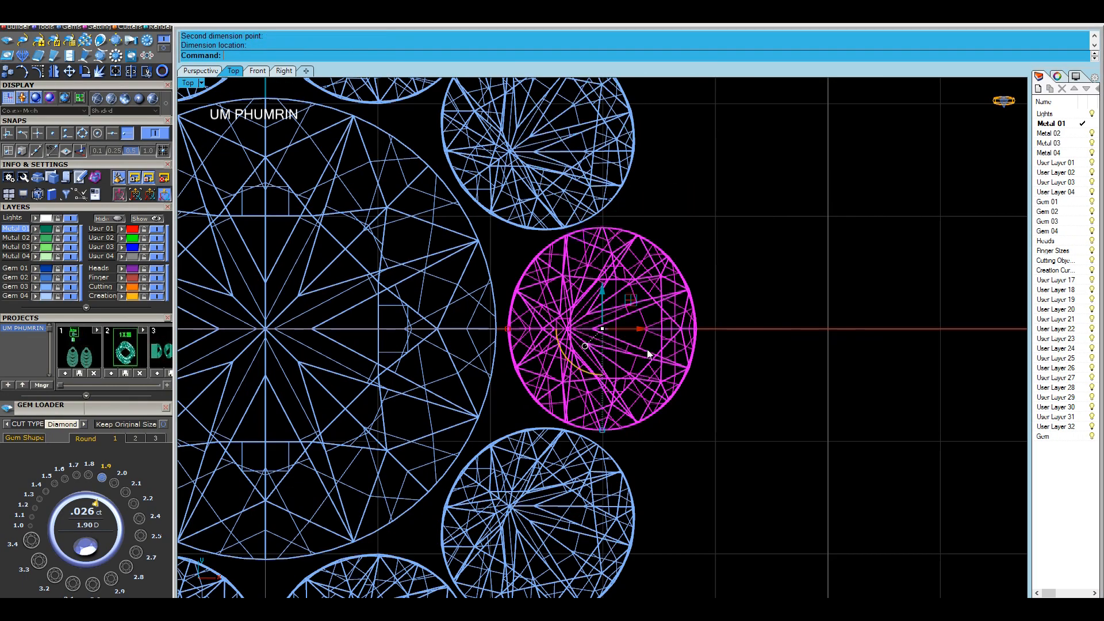
Nudge the original side gem along the X axis and recheck the gap to its upper neighbour
{"action": "scroll", "coordinate": [642, 345], "scroll_direction": "up", "scroll_amount": 4}
{"action": "left_click_drag", "start_coordinate": [619, 320], "coordinate": [626, 322]}
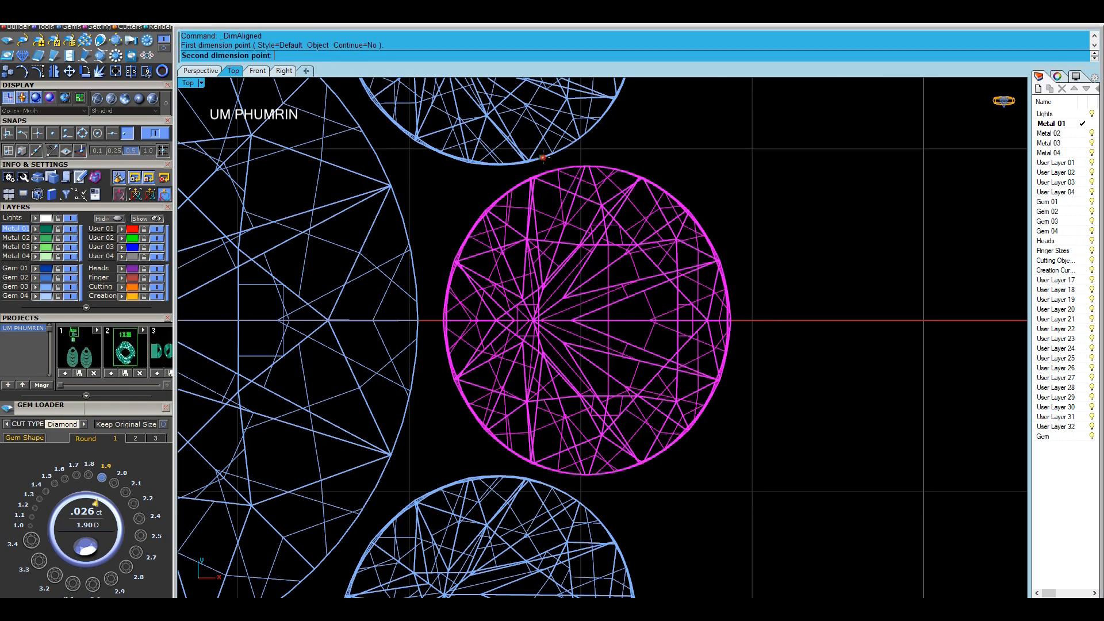
{"action": "scroll", "coordinate": [591, 257], "scroll_direction": "down", "scroll_amount": 2}
{"action": "scroll", "coordinate": [592, 262], "scroll_direction": "up", "scroll_amount": 2}
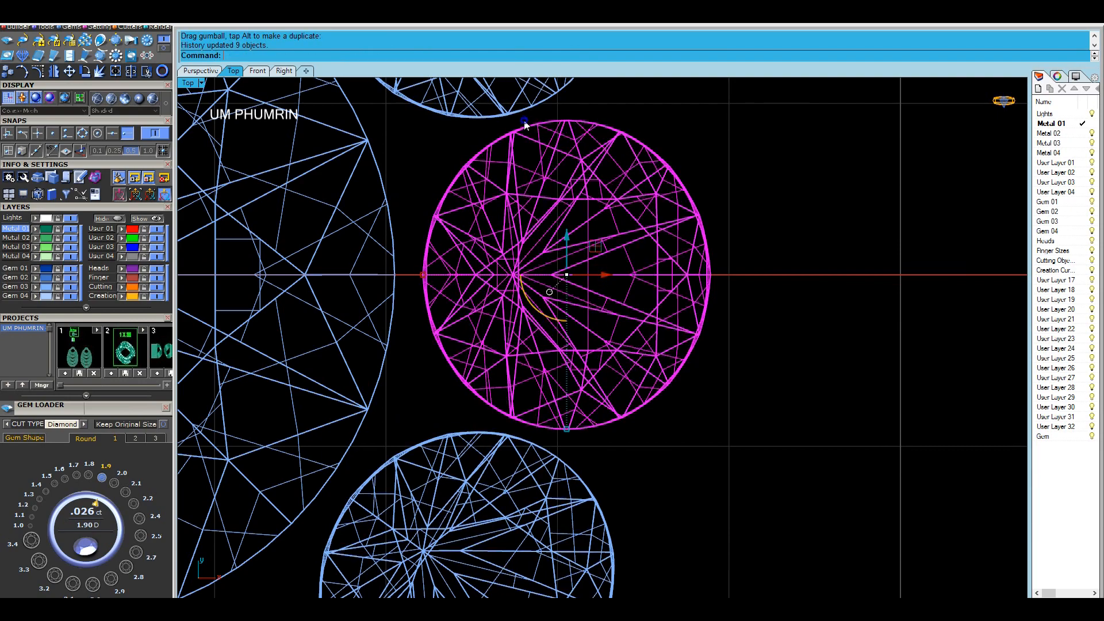
{"action": "left_click", "coordinate": [530, 127]}
{"action": "scroll", "coordinate": [530, 127], "scroll_direction": "down", "scroll_amount": 4}
{"action": "key", "text": "Escape"}
Select all ten side gems around the centre gem and group them
{"action": "scroll", "coordinate": [678, 286], "scroll_direction": "down", "scroll_amount": 10}
{"action": "left_click", "coordinate": [639, 220], "text": "shift"}
{"action": "left_click", "coordinate": [579, 166], "text": "shift"}
{"action": "left_click", "coordinate": [506, 167], "text": "shift"}
{"action": "left_click", "coordinate": [423, 282], "text": "shift"}
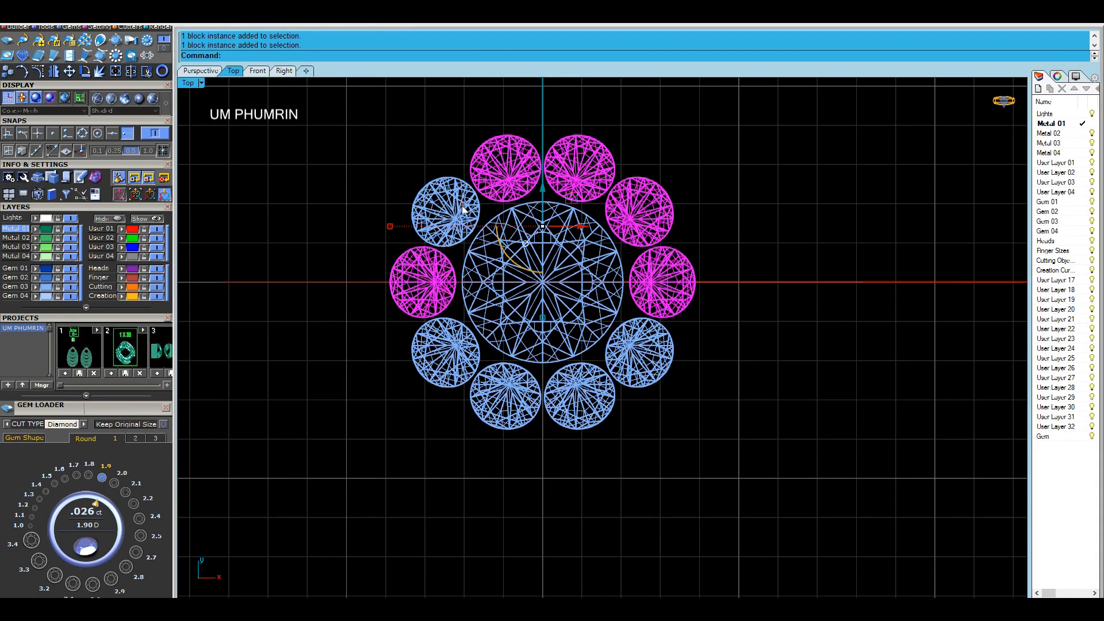
{"action": "left_click", "coordinate": [463, 211], "text": "shift"}
{"action": "left_click", "coordinate": [467, 356], "text": "shift"}
{"action": "left_click", "coordinate": [505, 396], "text": "shift"}
{"action": "left_click", "coordinate": [580, 395], "text": "shift"}
{"action": "left_click", "coordinate": [639, 352], "text": "shift"}
{"action": "left_click", "coordinate": [210, 71]}
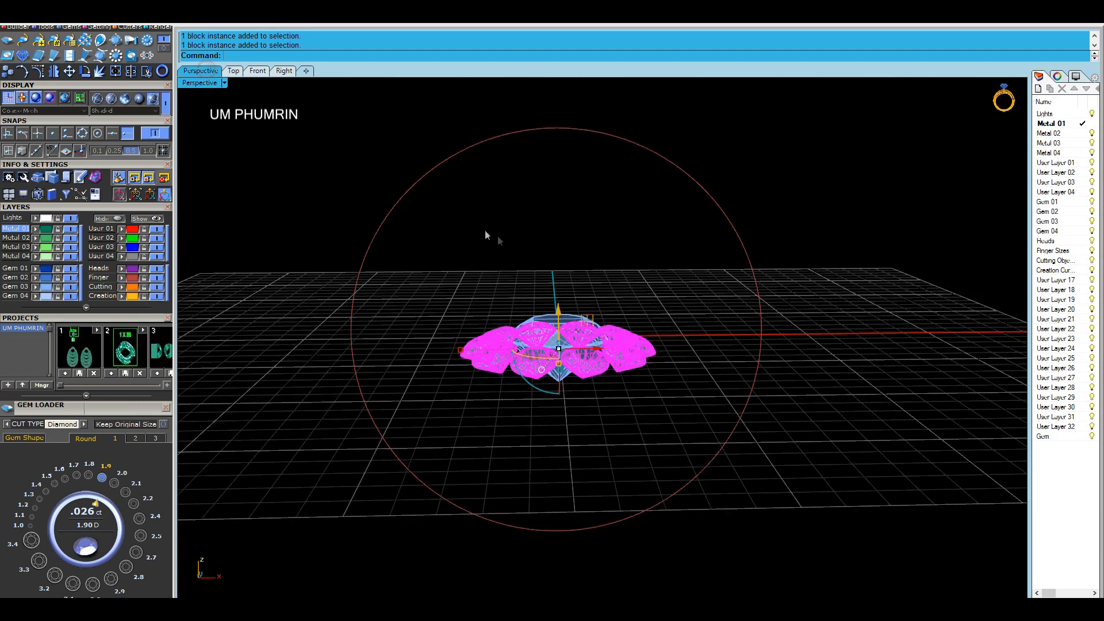
{"action": "right_click_drag", "start_coordinate": [583, 235], "coordinate": [614, 290]}
{"action": "left_click", "coordinate": [614, 257]}
{"action": "left_click", "coordinate": [611, 291]}
{"action": "left_click", "coordinate": [609, 217]}
Turn off surface isocurves in the shaded display and raise the centre gem above the side gems
{"action": "left_click", "coordinate": [1076, 76]}
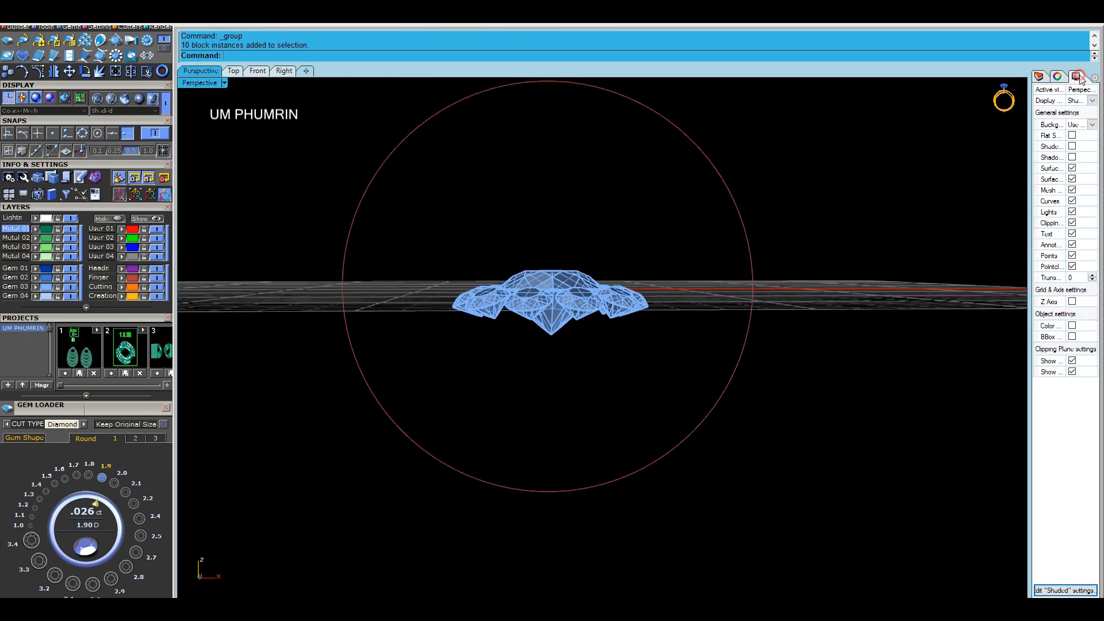
{"action": "right_click_drag", "start_coordinate": [911, 214], "coordinate": [886, 253]}
{"action": "left_click", "coordinate": [524, 288]}
{"action": "right_click_drag", "start_coordinate": [524, 289], "coordinate": [525, 276]}
{"action": "left_click_drag", "start_coordinate": [551, 274], "coordinate": [550, 242]}
{"action": "left_click", "coordinate": [619, 224]}
Build a channel around the ten side gems with Channel Builder, widening it and setting its offset to -1 mm
{"action": "left_click", "coordinate": [609, 291]}
{"action": "right_click_drag", "start_coordinate": [609, 291], "coordinate": [626, 260]}
{"action": "type", "text": "aa"}
{"action": "key", "text": "Return"}
{"action": "left_click", "coordinate": [670, 348]}
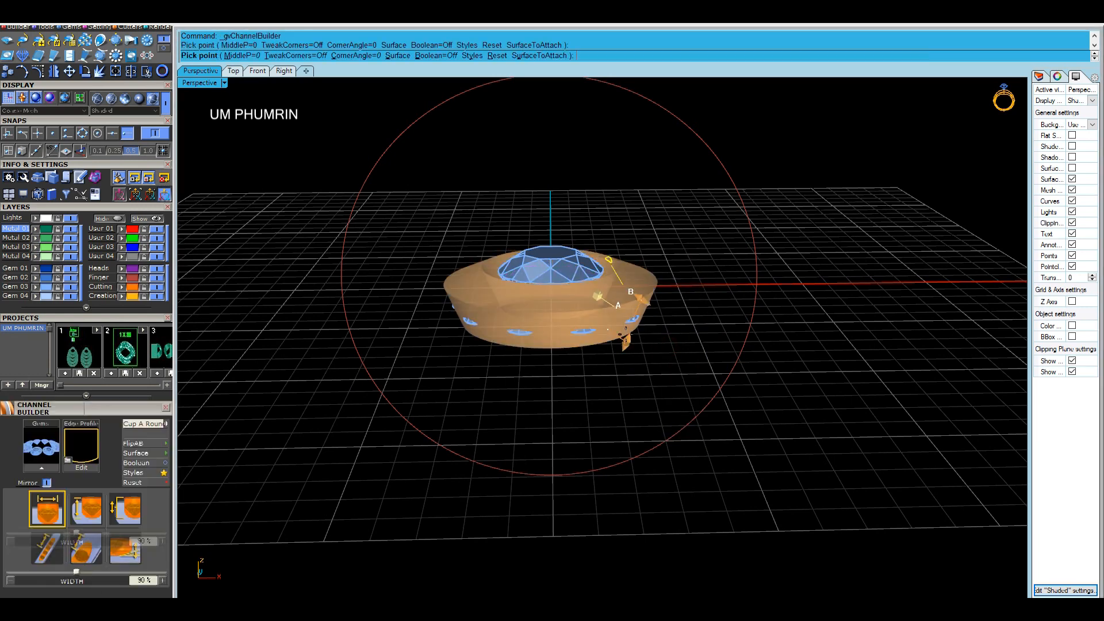
{"action": "scroll", "coordinate": [60, 314], "scroll_direction": "down", "scroll_amount": 3}
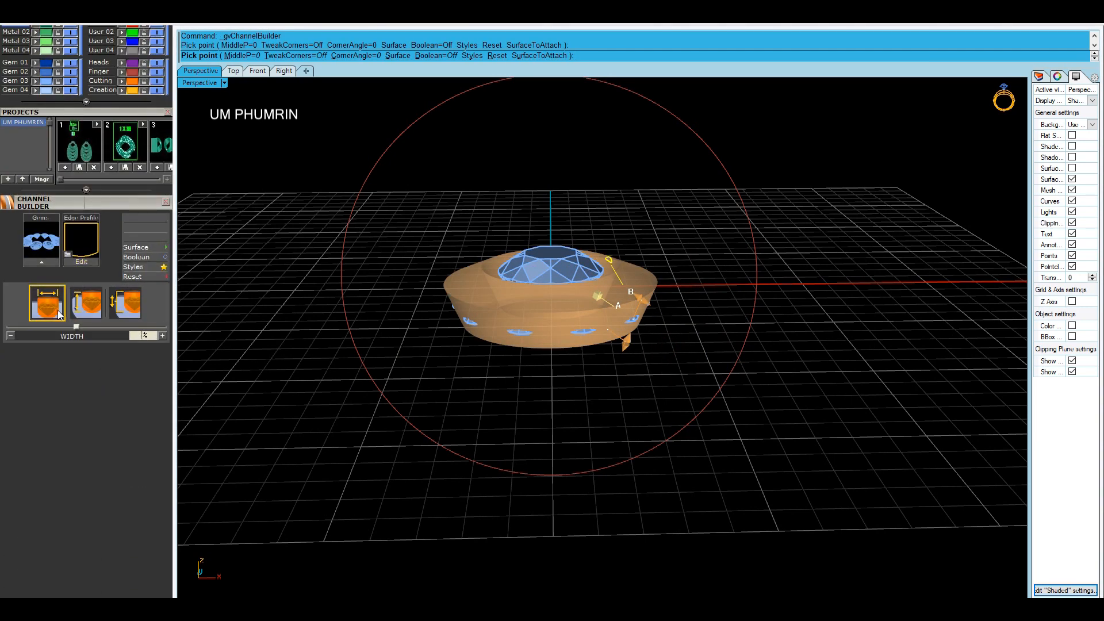
{"action": "scroll", "coordinate": [58, 314], "scroll_direction": "up", "scroll_amount": 2}
{"action": "left_click", "coordinate": [127, 308]}
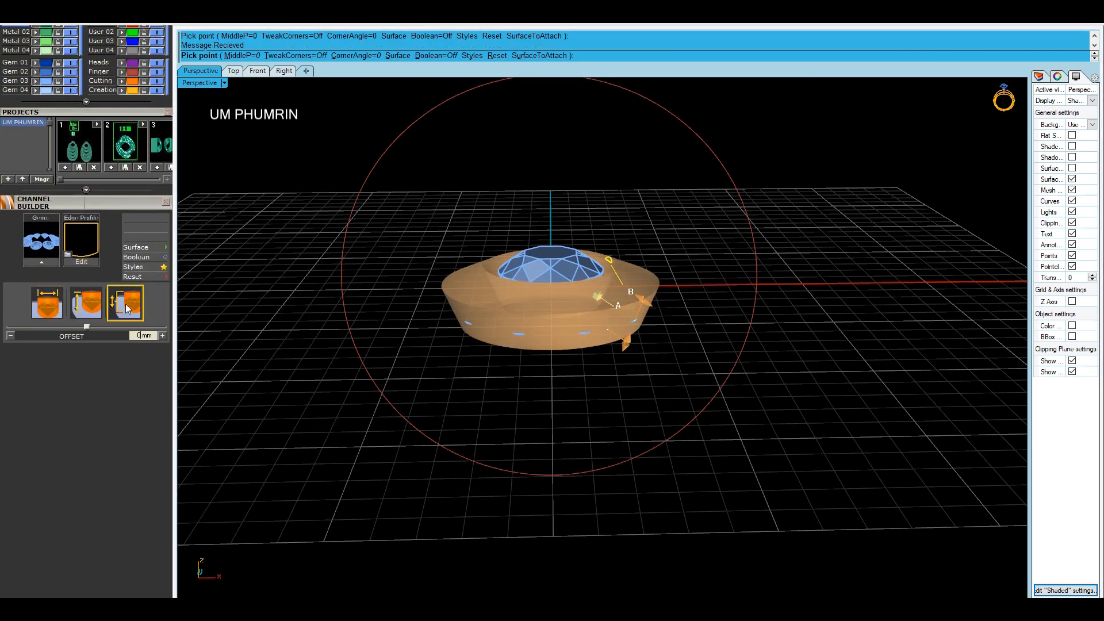
{"action": "scroll", "coordinate": [128, 308], "scroll_direction": "down", "scroll_amount": 1}
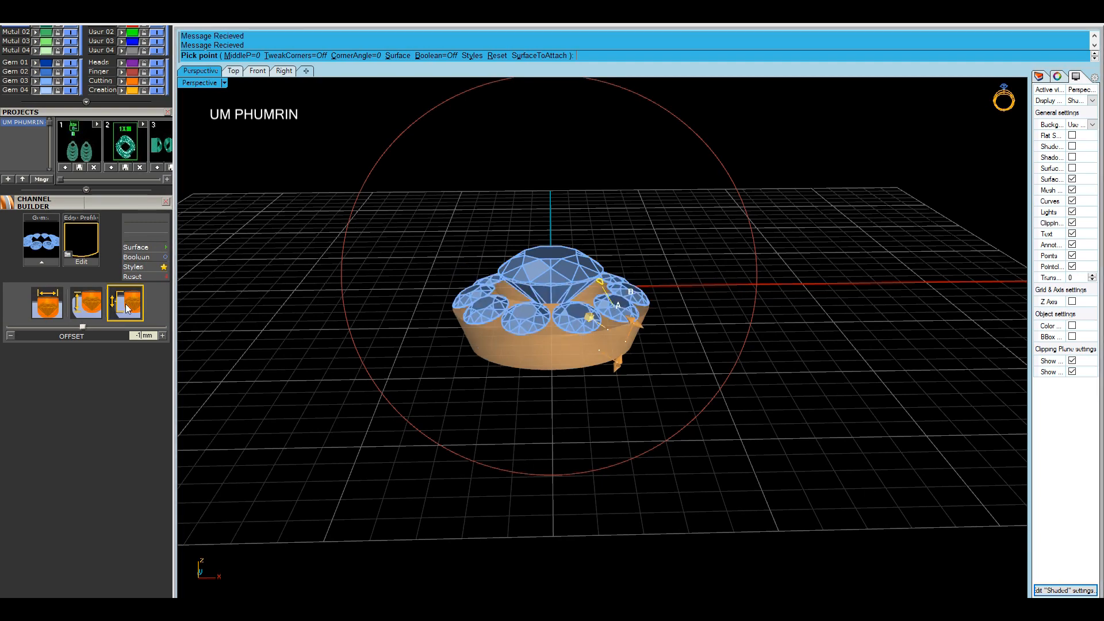
{"action": "right_click", "coordinate": [499, 340]}
Extract surfaces from the channel and delete everything except its sloping top ring surface
{"action": "left_click", "coordinate": [643, 345]}
{"action": "right_click_drag", "start_coordinate": [529, 322], "coordinate": [568, 361]}
{"action": "scroll", "coordinate": [541, 339], "scroll_direction": "up", "scroll_amount": 7}
{"action": "type", "text": "es"}
{"action": "key", "text": "Return"}
{"action": "scroll", "coordinate": [547, 309], "scroll_direction": "up", "scroll_amount": 4}
{"action": "left_click", "coordinate": [556, 333]}
{"action": "right_click", "coordinate": [555, 345]}
{"action": "left_click", "coordinate": [542, 379]}
{"action": "scroll", "coordinate": [540, 339], "scroll_direction": "down", "scroll_amount": 4}
{"action": "key", "text": "Delete"}
Offset the remaining top ring surface downward with OffsetSrf, flipping the offset direction
{"action": "right_click_drag", "start_coordinate": [544, 374], "coordinate": [544, 338]}
{"action": "left_click", "coordinate": [528, 279]}
{"action": "key", "text": "BackSpace"}
{"action": "type", "text": "3"}
{"action": "key", "text": "Return"}
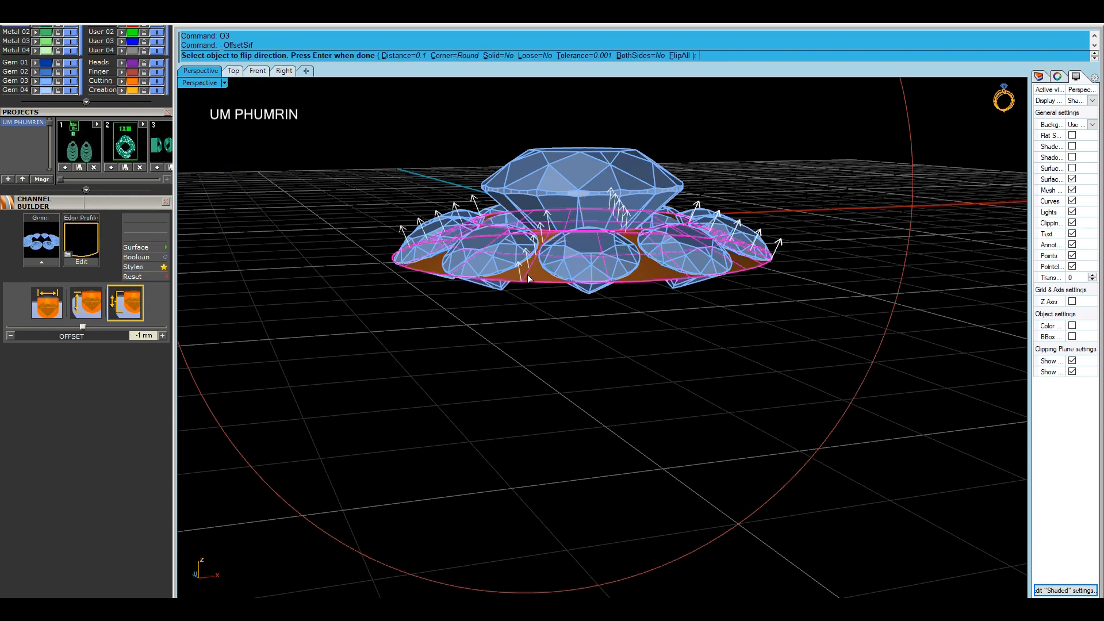
{"action": "type", "text": "f"}
{"action": "key", "text": "Return"}
{"action": "type", "text": "s"}
{"action": "key", "text": "Return"}
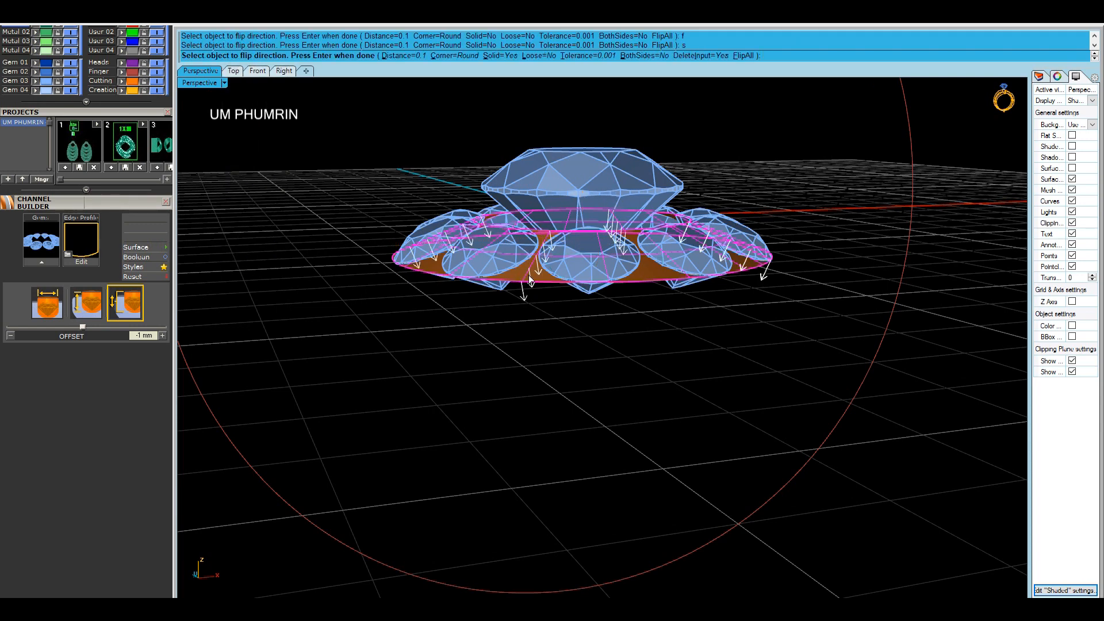
{"action": "key", "text": "Return"}
Scale up the lower offset surface in the Top view toward the size of the upper ring surface
{"action": "left_click", "coordinate": [562, 316]}
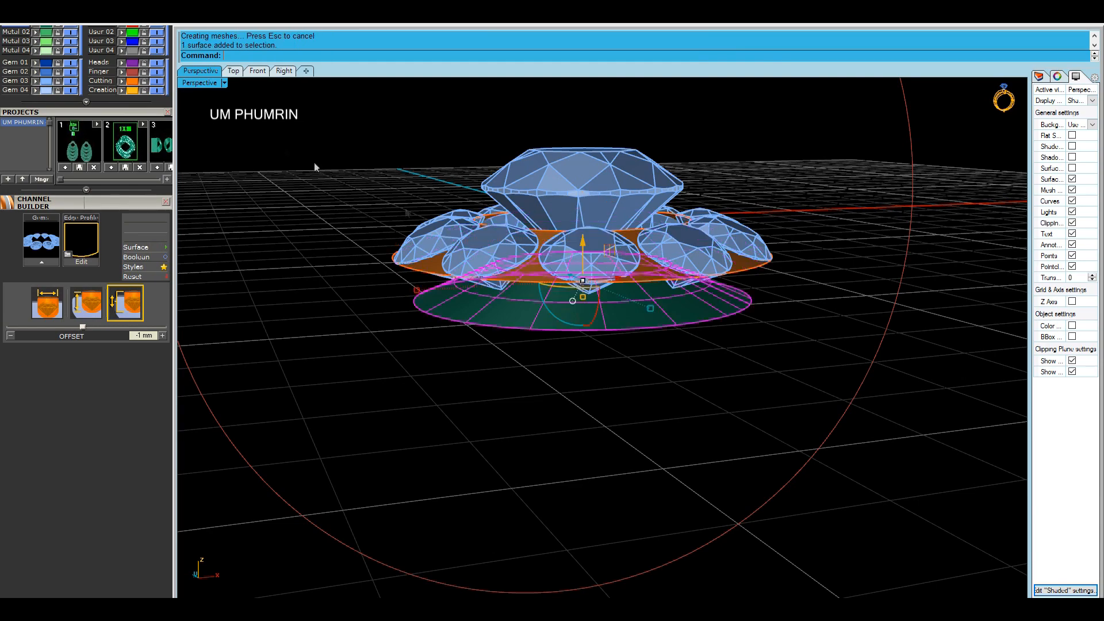
{"action": "left_click", "coordinate": [233, 71]}
{"action": "scroll", "coordinate": [397, 253], "scroll_direction": "up", "scroll_amount": 4}
{"action": "left_click_drag", "start_coordinate": [409, 296], "coordinate": [394, 296], "text": "shift"}
{"action": "left_click_drag", "start_coordinate": [410, 242], "coordinate": [368, 222], "text": "shift"}
Duplicate the borders of both ring surfaces and loft between one matching pair of border curves
{"action": "left_click", "coordinate": [201, 70]}
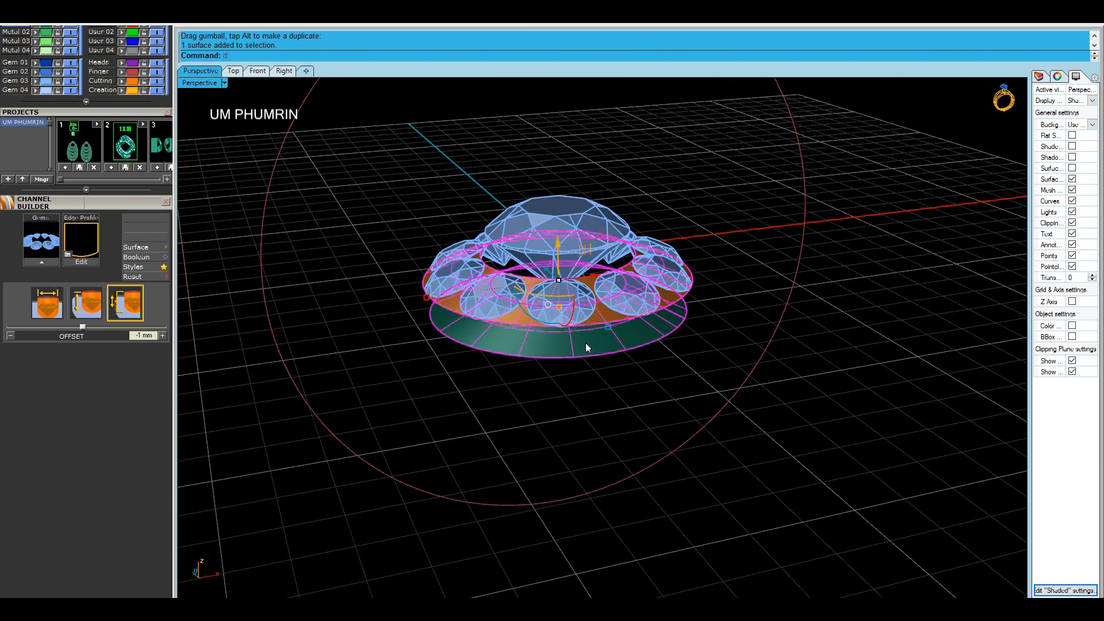
{"action": "right_click_drag", "start_coordinate": [660, 269], "coordinate": [654, 288]}
{"action": "type", "text": "lo"}
{"action": "key", "text": "Return"}
{"action": "key", "text": "Return"}
{"action": "key", "text": "Return"}
Loft between the other matching pair of border curves of the two ring surfaces
{"action": "left_click_drag", "start_coordinate": [688, 367], "coordinate": [663, 323]}
{"action": "left_click", "coordinate": [658, 316], "text": "ctrl"}
{"action": "type", "text": "lo"}
{"action": "key", "text": "Return"}
{"action": "key", "text": "Return"}
{"action": "key", "text": "Return"}
Delete the leftover border curves and join the two ring surfaces and two lofts into one closed body
{"action": "right_click_drag", "start_coordinate": [661, 319], "coordinate": [685, 370]}
{"action": "key", "text": "Delete"}
{"action": "key", "text": "ctrl+a"}
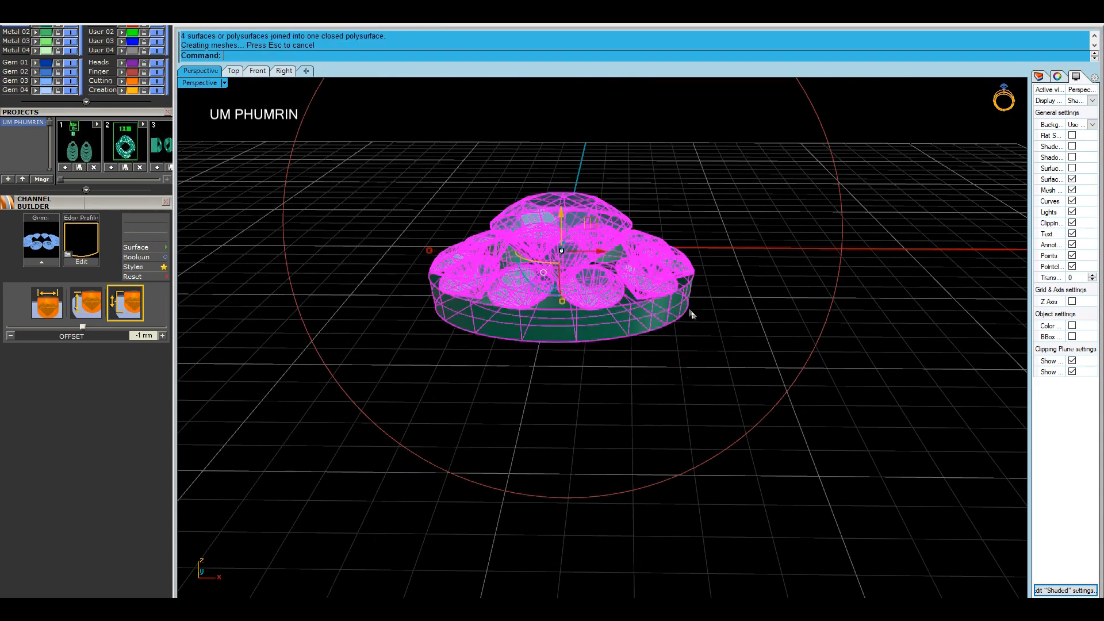
Turn off isocurve display in the properties of the closed ring-shaped body under the side gems
{"action": "left_click", "coordinate": [657, 319]}
{"action": "left_click", "coordinate": [1058, 78]}
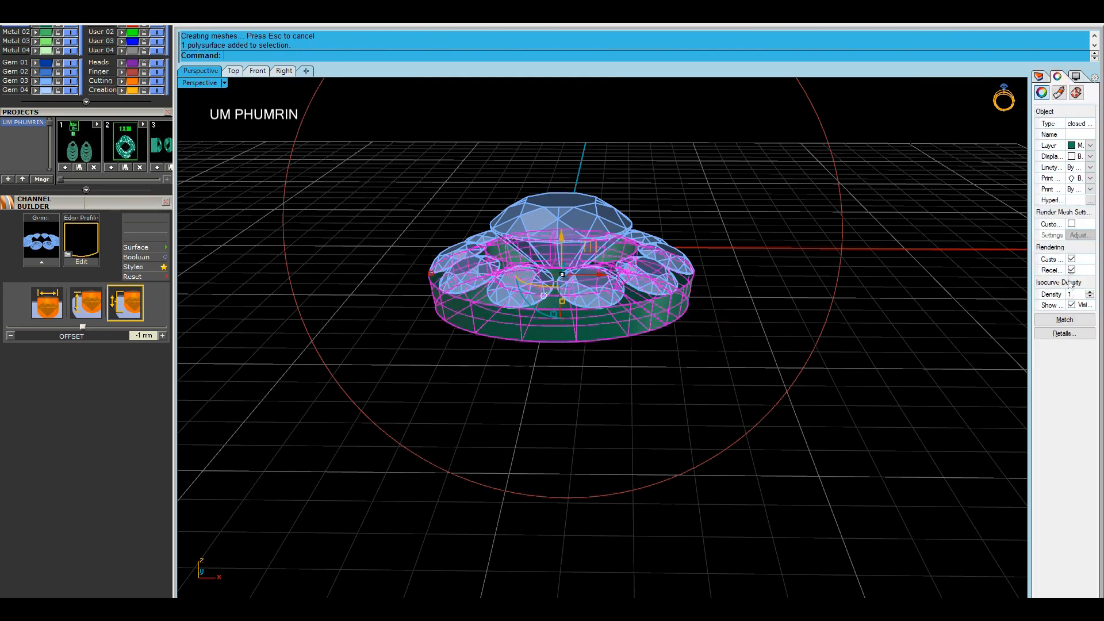
{"action": "left_click", "coordinate": [1072, 305]}
{"action": "left_click", "coordinate": [760, 331]}
{"action": "scroll", "coordinate": [771, 331], "scroll_direction": "down", "scroll_amount": 2}
{"action": "right_click_drag", "start_coordinate": [771, 333], "coordinate": [672, 317]}
{"action": "left_click", "coordinate": [606, 298]}
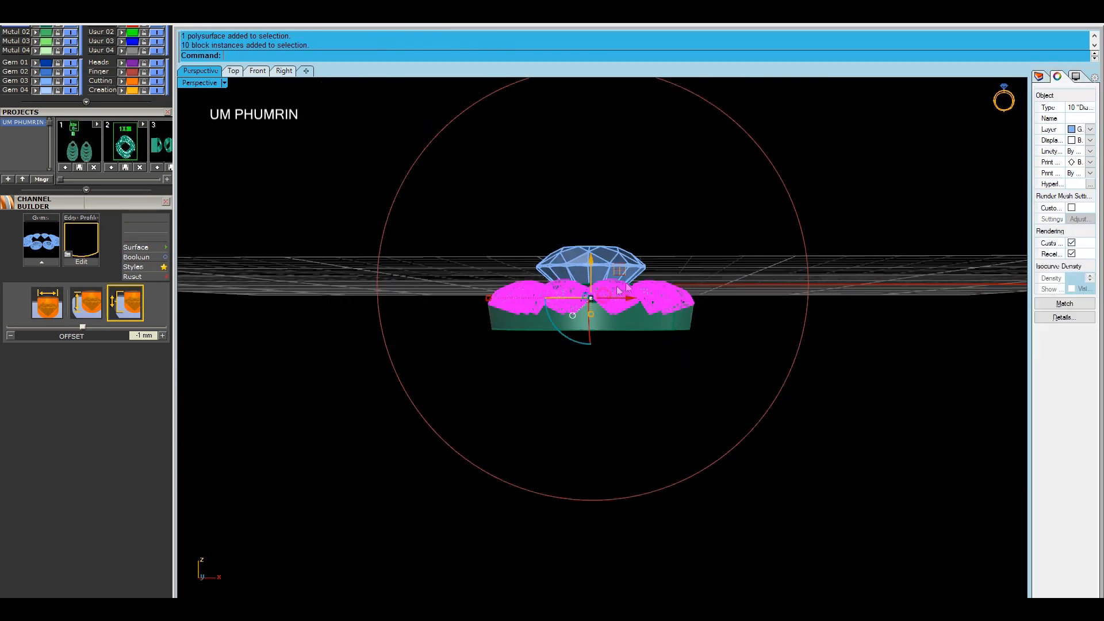
{"action": "right_click_drag", "start_coordinate": [627, 288], "coordinate": [667, 339]}
{"action": "left_click", "coordinate": [698, 264]}
Create a Prongs4 Diagonals head on the centre gem with Head Builder and set its rail count to 1
{"action": "left_click", "coordinate": [617, 274]}
{"action": "right_click_drag", "start_coordinate": [616, 274], "coordinate": [605, 252]}
{"action": "right_click", "coordinate": [605, 251]}
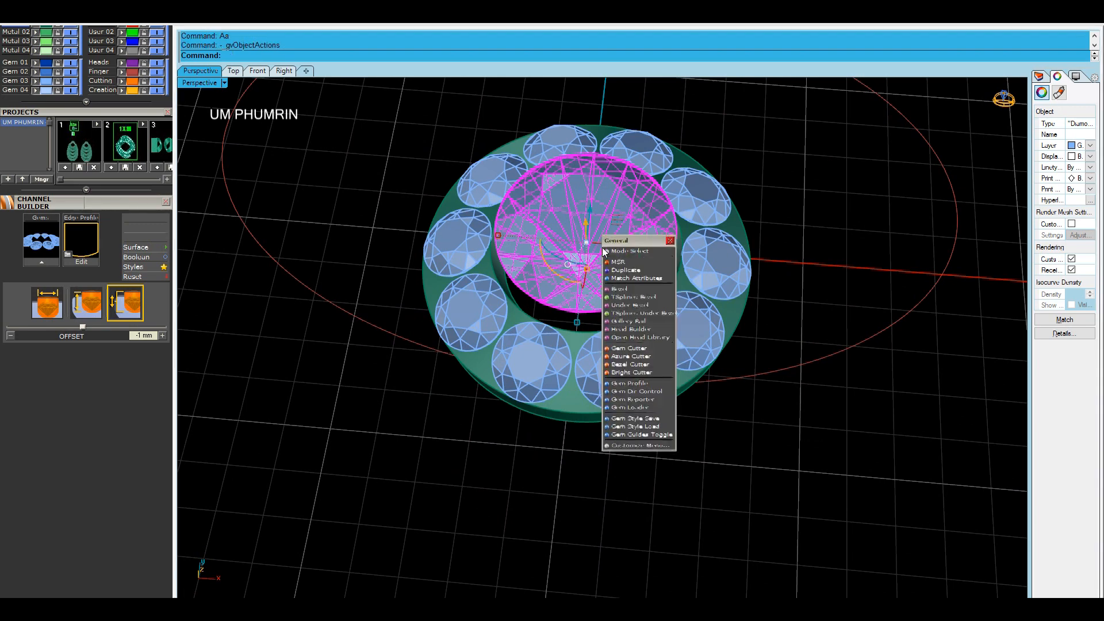
{"action": "left_click", "coordinate": [631, 329]}
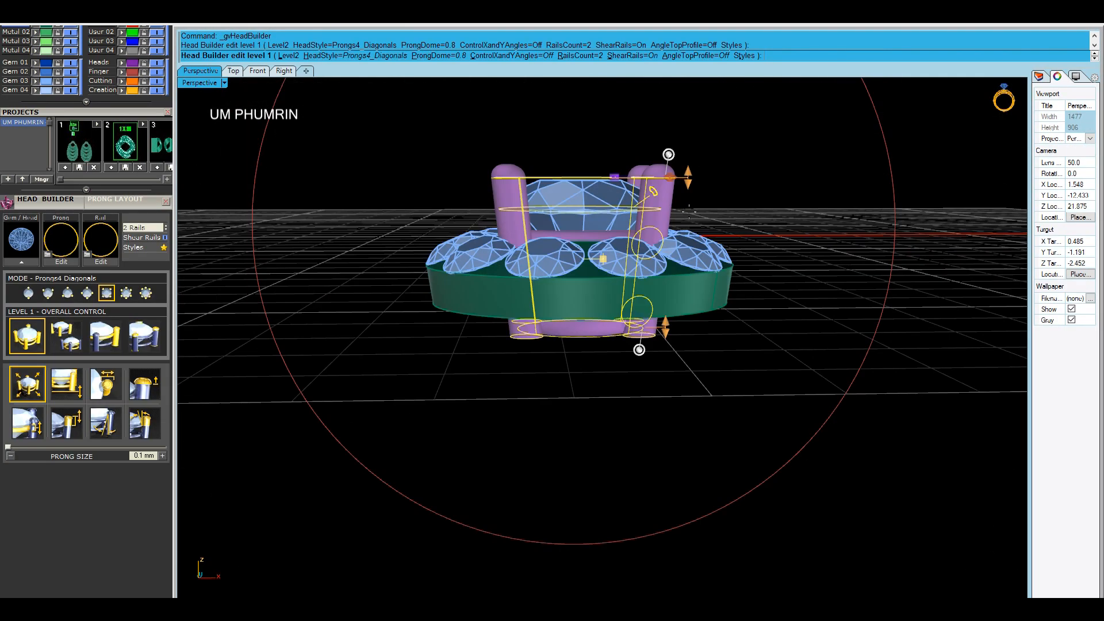
{"action": "left_click", "coordinate": [590, 58]}
{"action": "type", "text": "1"}
{"action": "key", "text": "Return"}
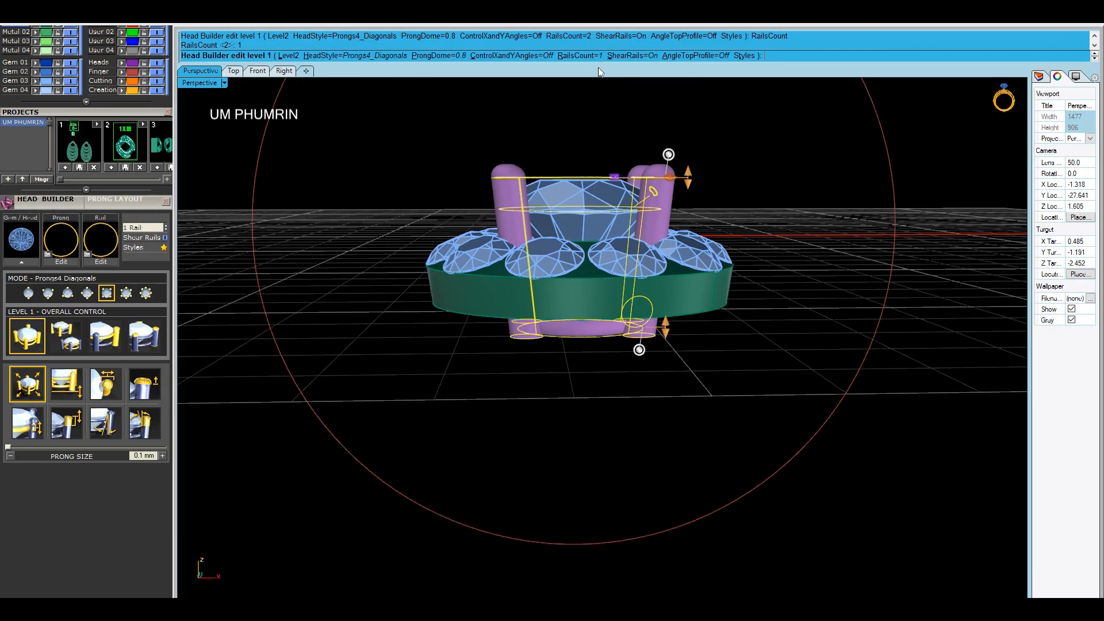
Shorten the prongs from below so they end in the ring-shaped body, and raise their tops above the centre gem
{"action": "left_click_drag", "start_coordinate": [665, 328], "coordinate": [668, 274]}
{"action": "right_click_drag", "start_coordinate": [673, 259], "coordinate": [663, 219], "text": "shift"}
{"action": "left_click_drag", "start_coordinate": [658, 246], "coordinate": [659, 240]}
{"action": "right_click_drag", "start_coordinate": [682, 150], "coordinate": [680, 186], "text": "shift"}
{"action": "left_click_drag", "start_coordinate": [674, 180], "coordinate": [675, 160]}
Turn on AngleTopProfile and set the prong size to 0.7 mm with a prong nudge of 0.12 mm
{"action": "left_click", "coordinate": [692, 55]}
{"action": "left_click", "coordinate": [36, 388]}
{"action": "type", "text": "7"}
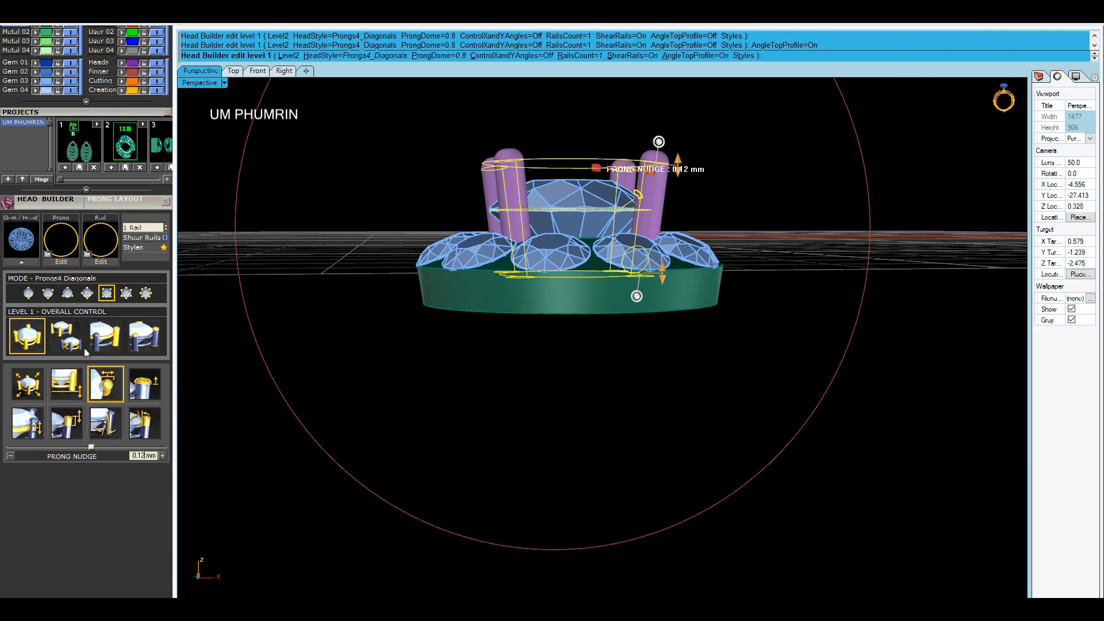
{"action": "left_click", "coordinate": [106, 341]}
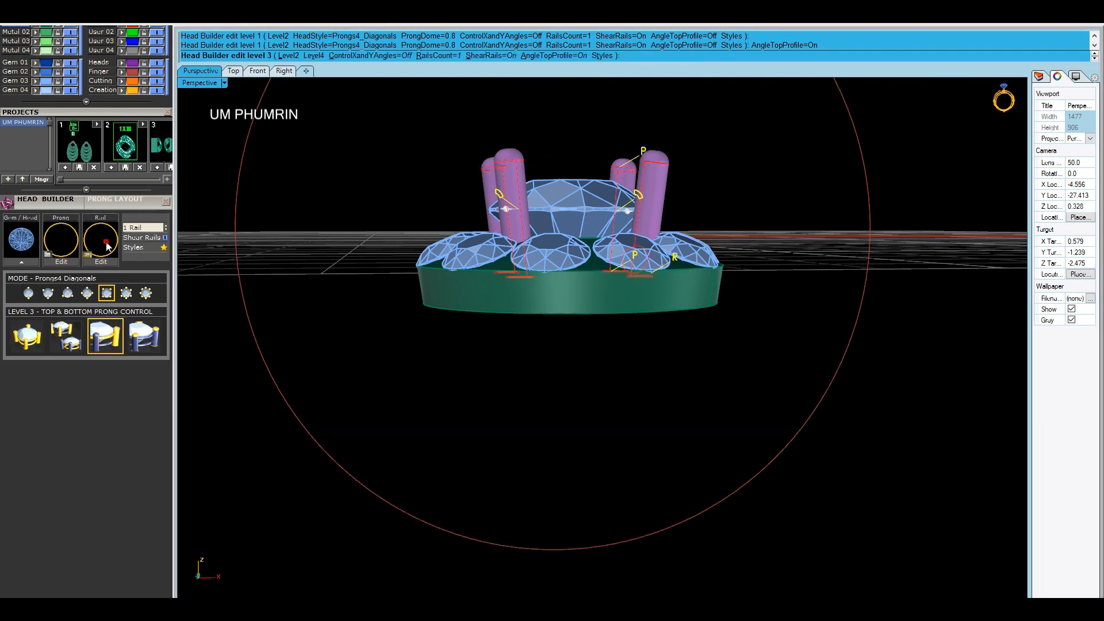
{"action": "left_click", "coordinate": [105, 243]}
{"action": "scroll", "coordinate": [347, 226], "scroll_direction": "down", "scroll_amount": 1}
{"action": "key", "text": "Escape"}
{"action": "right_click_drag", "start_coordinate": [644, 214], "coordinate": [656, 237]}
{"action": "scroll", "coordinate": [643, 272], "scroll_direction": "up", "scroll_amount": 4}
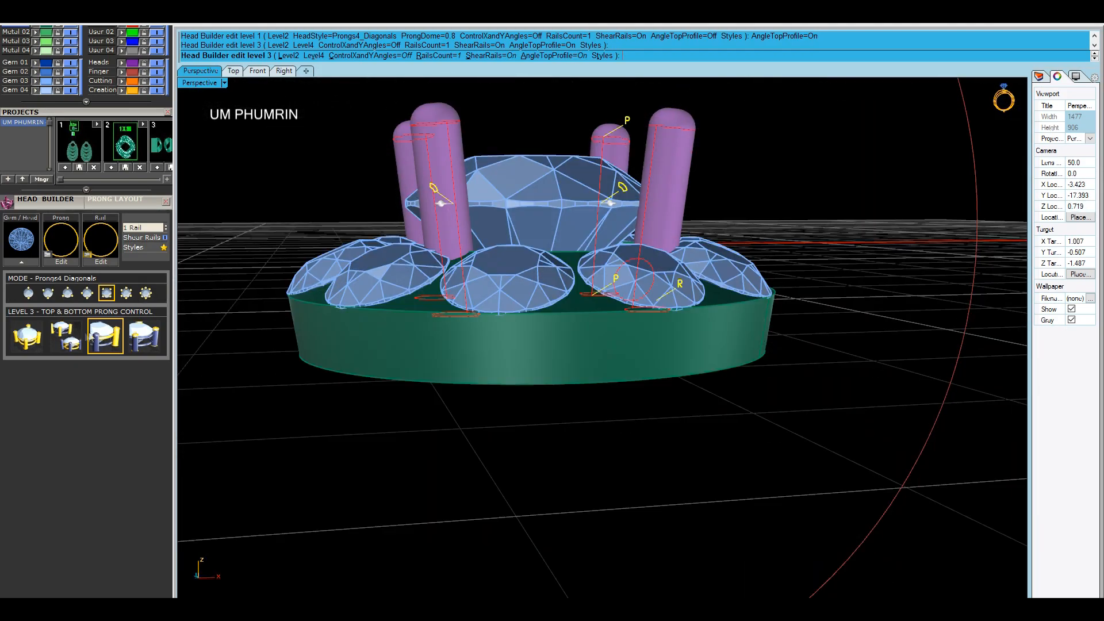
Replace the head's round rail profile with the square profile that has one chamfered corner
{"action": "left_click", "coordinate": [24, 343]}
{"action": "left_click", "coordinate": [108, 240]}
{"action": "left_click", "coordinate": [349, 257]}
{"action": "right_click_drag", "start_coordinate": [618, 253], "coordinate": [584, 253]}
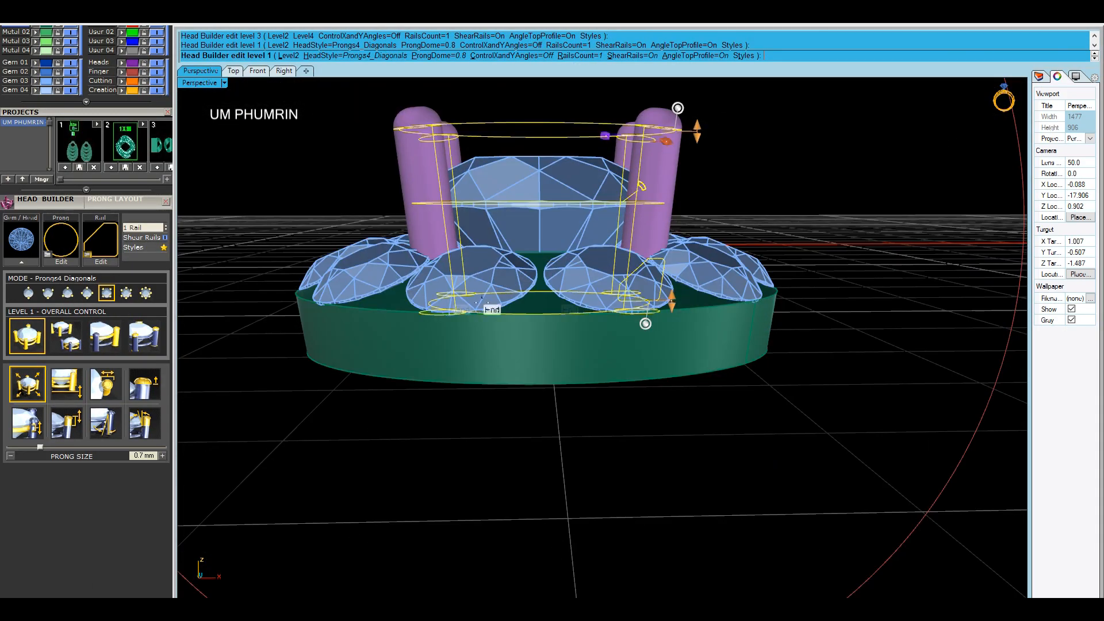
Reposition the head's rail with a rail drop of -1.29 mm and set its X size to 0.64 mm
{"action": "left_click", "coordinate": [109, 341]}
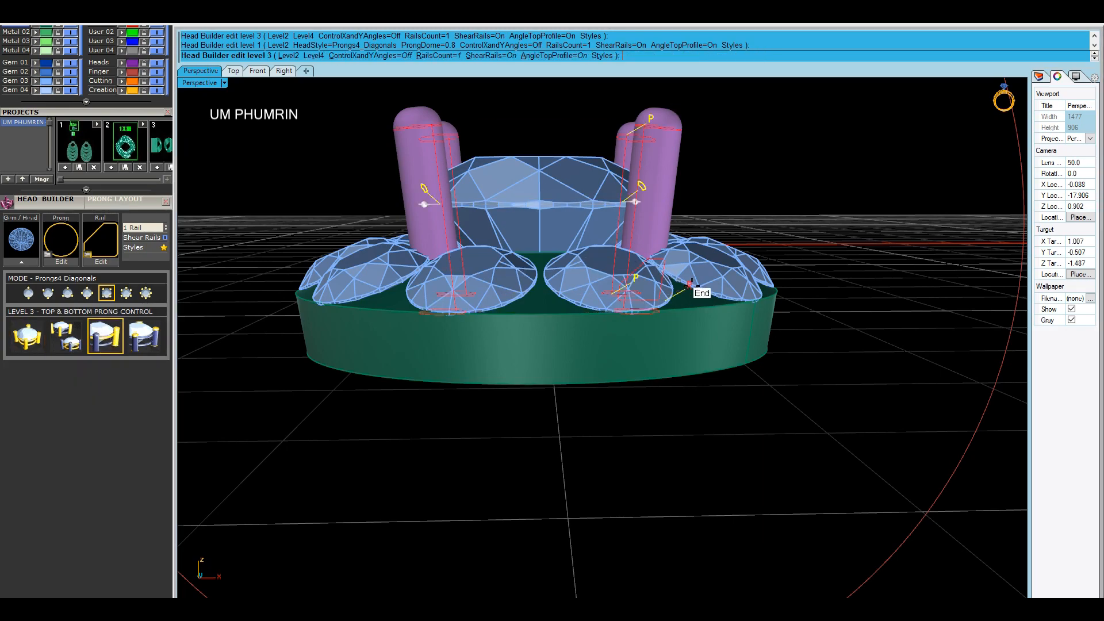
{"action": "left_click", "coordinate": [617, 285]}
{"action": "left_click_drag", "start_coordinate": [562, 284], "coordinate": [562, 281]}
{"action": "right_click_drag", "start_coordinate": [588, 283], "coordinate": [642, 307]}
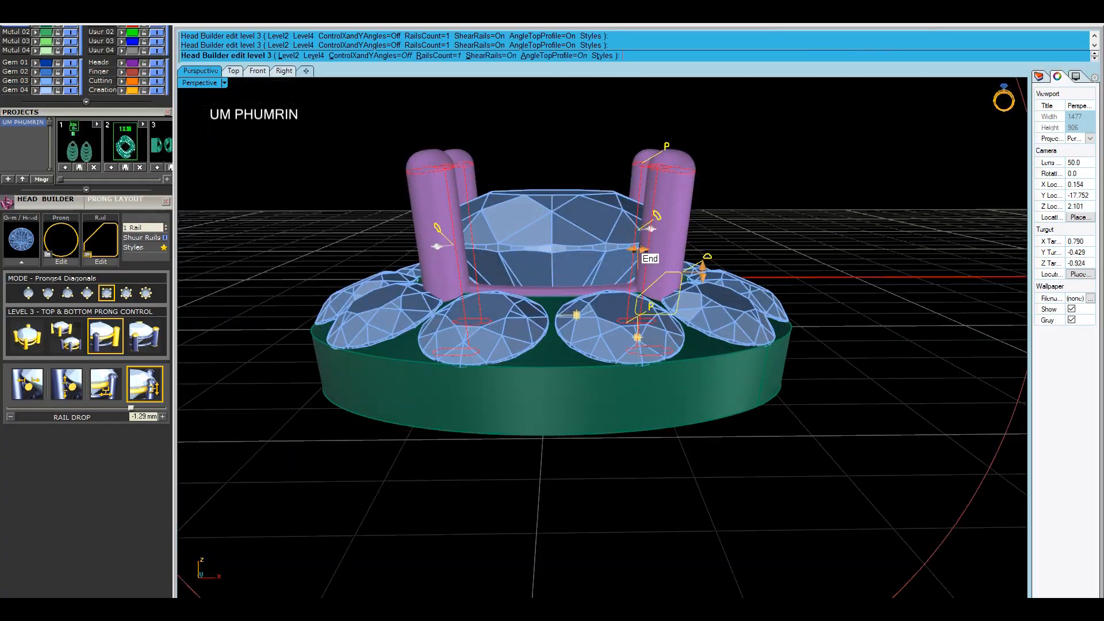
{"action": "right_click_drag", "start_coordinate": [640, 248], "coordinate": [639, 293]}
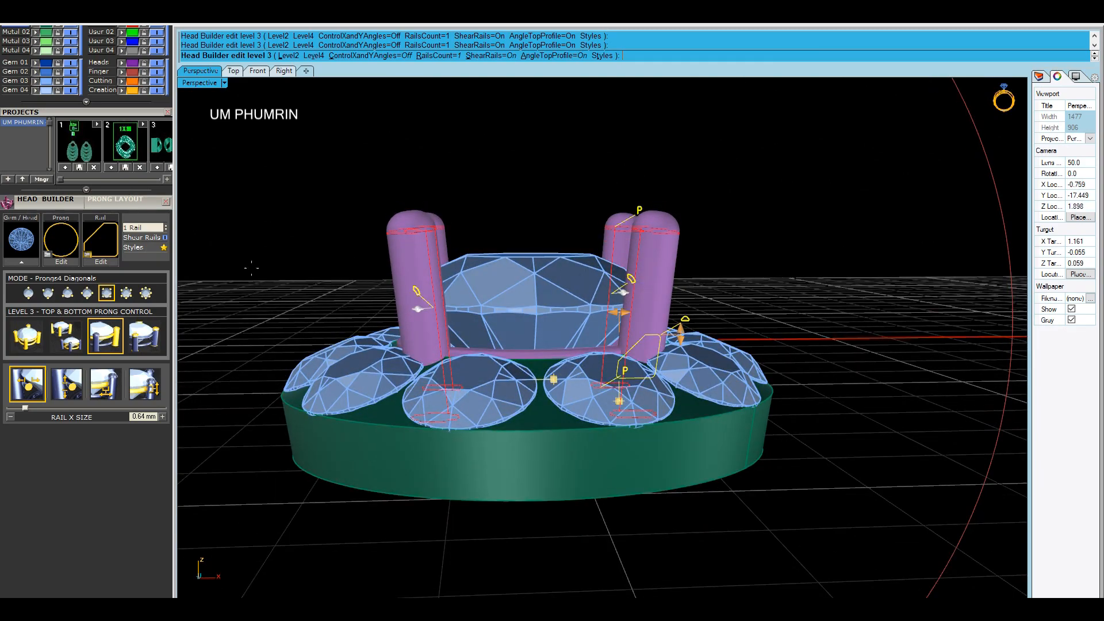
Set the prongs' top angle to -2.8° and the head angle X to 11°, and finish the head
{"action": "left_click", "coordinate": [34, 345]}
{"action": "left_click_drag", "start_coordinate": [670, 205], "coordinate": [662, 204]}
{"action": "right_click_drag", "start_coordinate": [719, 184], "coordinate": [733, 230]}
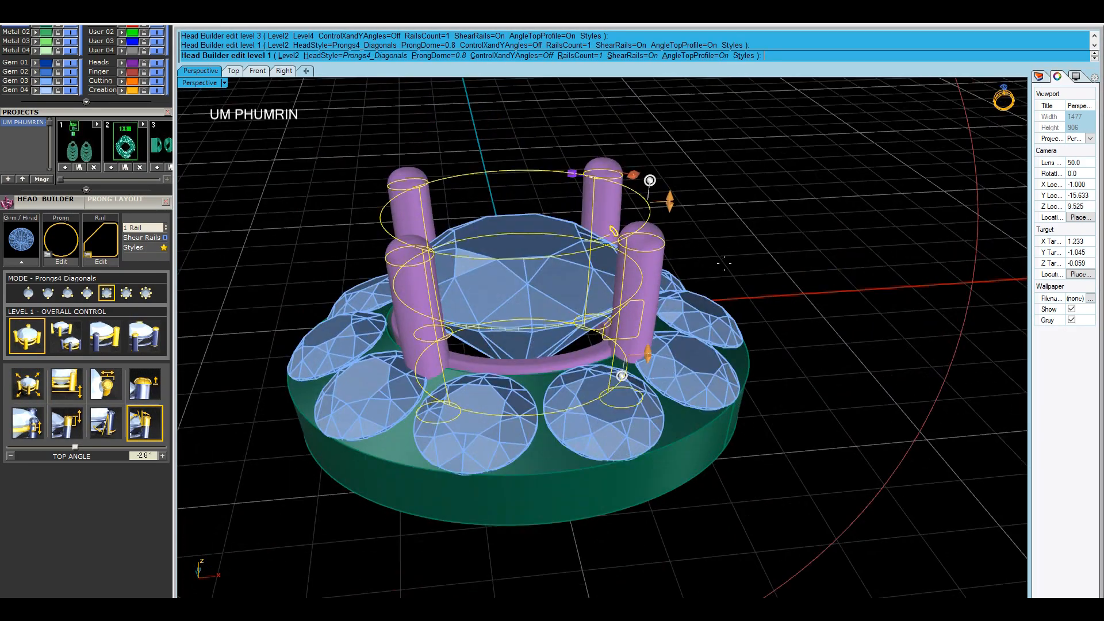
{"action": "left_click_drag", "start_coordinate": [622, 376], "coordinate": [614, 379]}
{"action": "right_click_drag", "start_coordinate": [693, 195], "coordinate": [678, 270]}
{"action": "scroll", "coordinate": [677, 270], "scroll_direction": "down", "scroll_amount": 4}
{"action": "right_click_drag", "start_coordinate": [670, 345], "coordinate": [675, 294]}
{"action": "right_click", "coordinate": [675, 294]}
Raise the centre gem slightly within the four-prong head
{"action": "left_click", "coordinate": [606, 297]}
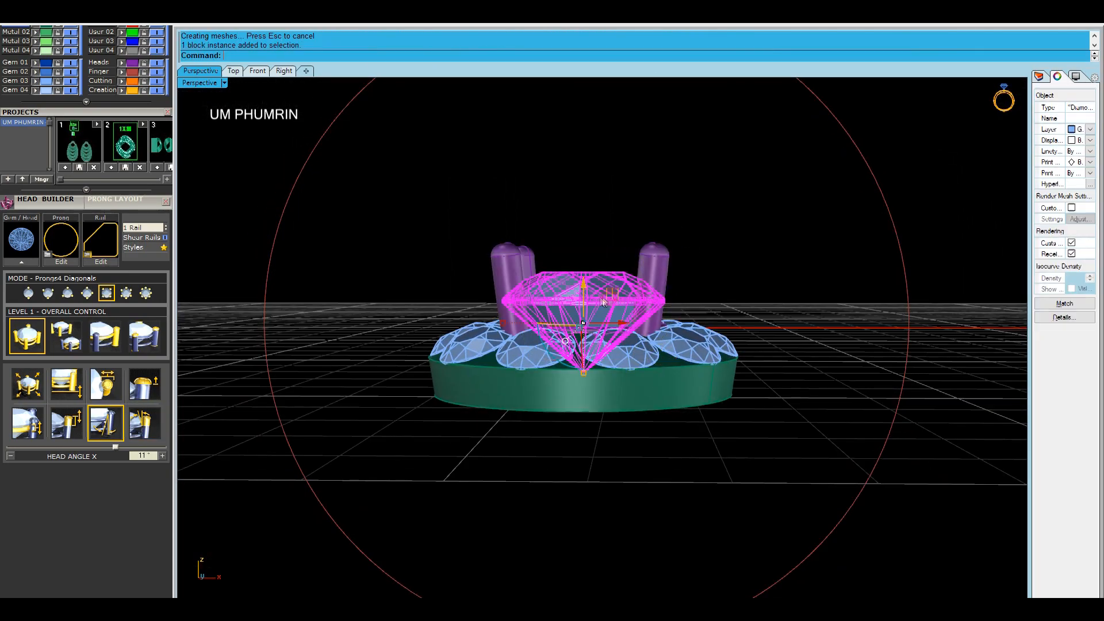
{"action": "left_click_drag", "start_coordinate": [585, 282], "coordinate": [585, 277]}
{"action": "left_click", "coordinate": [609, 240]}
Assign the four-prong head to the Metal 01 layer
{"action": "left_click", "coordinate": [644, 259]}
{"action": "scroll", "coordinate": [108, 202], "scroll_direction": "up", "scroll_amount": 3}
{"action": "left_click", "coordinate": [35, 184]}
{"action": "right_click_drag", "start_coordinate": [601, 166], "coordinate": [594, 257]}
{"action": "scroll", "coordinate": [594, 257], "scroll_direction": "down", "scroll_amount": 4}
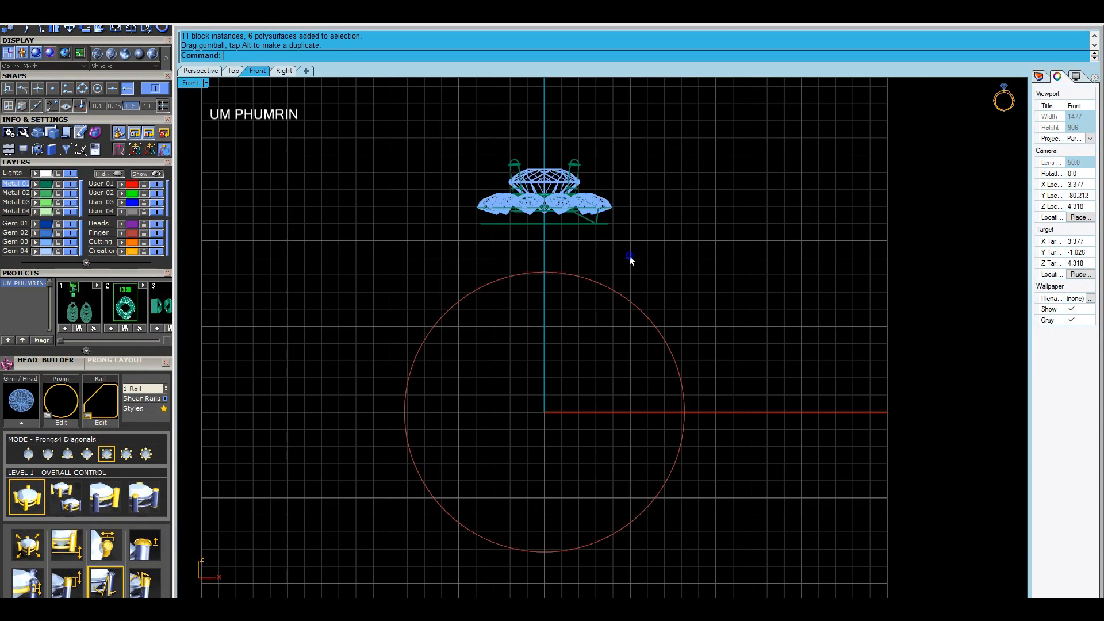
In the front view, draw a smooth three-point curve from the top of the finger circle up past the outer edge of the side gems
{"action": "right_click_drag", "start_coordinate": [675, 244], "coordinate": [680, 276]}
{"action": "type", "text": "12"}
{"action": "key", "text": "Return"}
{"action": "scroll", "coordinate": [579, 302], "scroll_direction": "up", "scroll_amount": 4}
{"action": "left_click", "coordinate": [540, 309]}
{"action": "left_click", "coordinate": [614, 257]}
{"action": "left_click", "coordinate": [648, 176]}
{"action": "right_click", "coordinate": [647, 177]}
{"action": "left_click", "coordinate": [647, 179]}
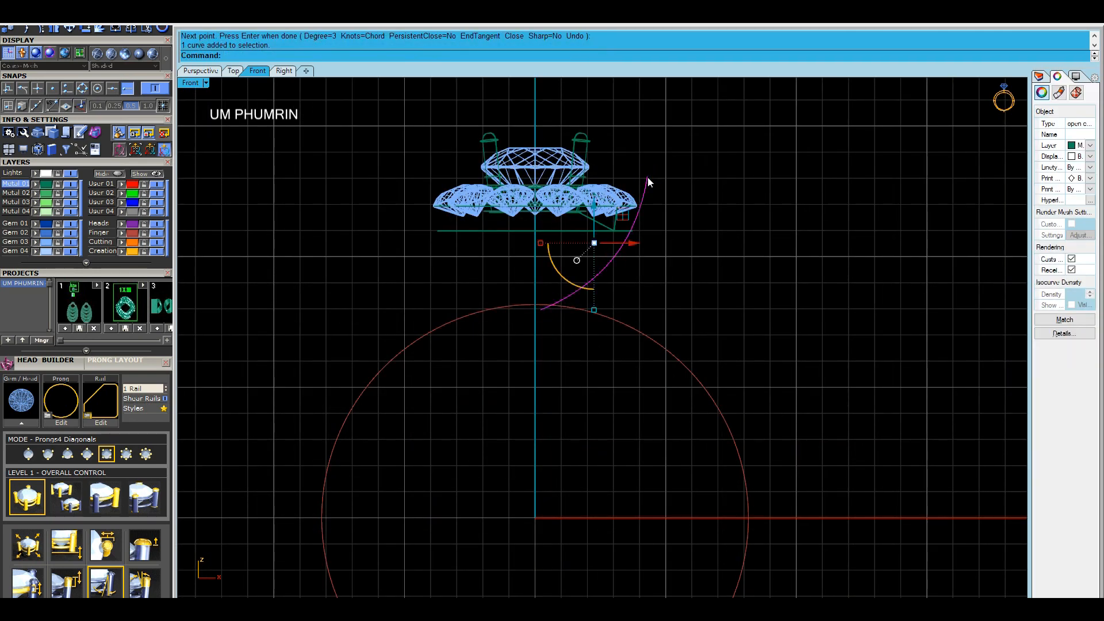
Start the Profile Placer on the new curve and choose an oval edge profile from the shank profile library
{"action": "middle_click", "coordinate": [648, 180]}
{"action": "left_click", "coordinate": [659, 202]}
{"action": "scroll", "coordinate": [101, 363], "scroll_direction": "down", "scroll_amount": 4}
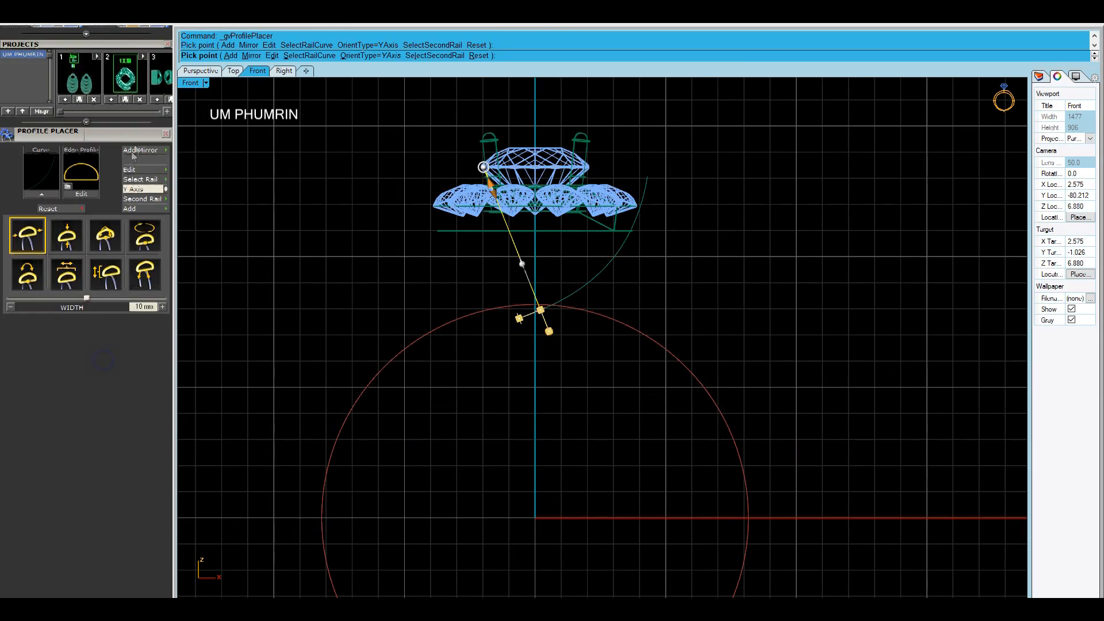
{"action": "left_click", "coordinate": [92, 173]}
{"action": "scroll", "coordinate": [300, 227], "scroll_direction": "down", "scroll_amount": 2}
{"action": "scroll", "coordinate": [314, 229], "scroll_direction": "down", "scroll_amount": 5}
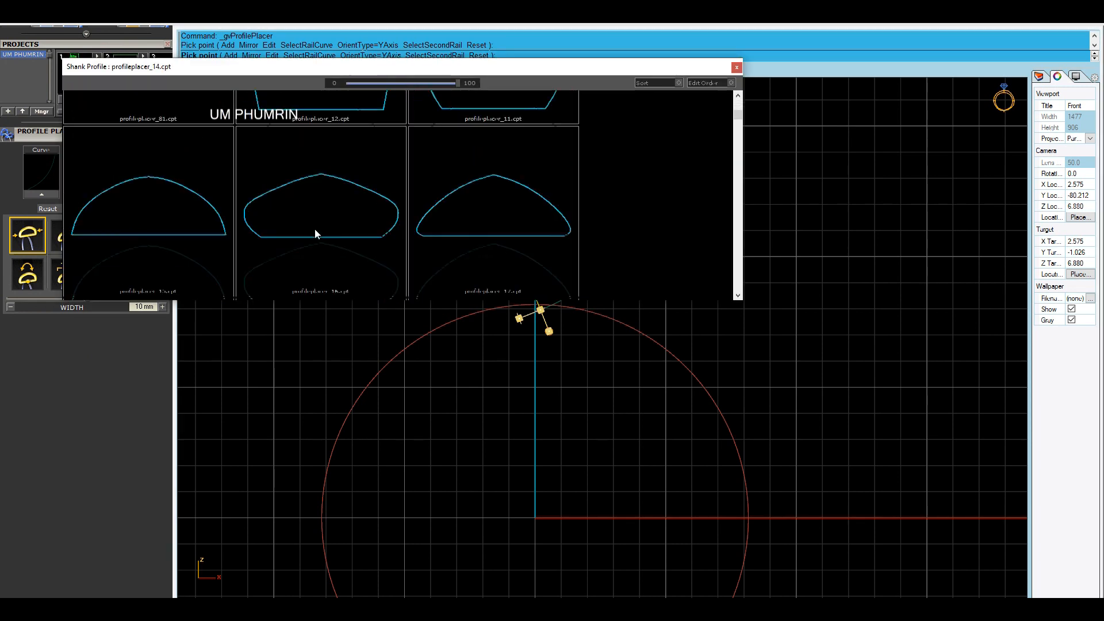
{"action": "scroll", "coordinate": [315, 234], "scroll_direction": "down", "scroll_amount": 8}
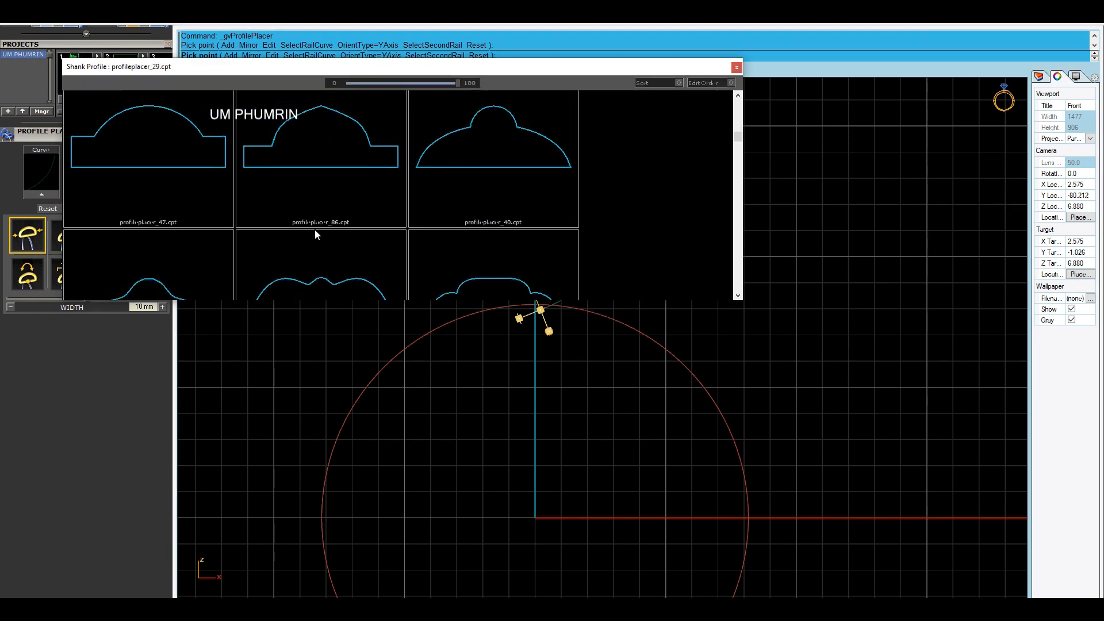
{"action": "scroll", "coordinate": [315, 236], "scroll_direction": "down", "scroll_amount": 8}
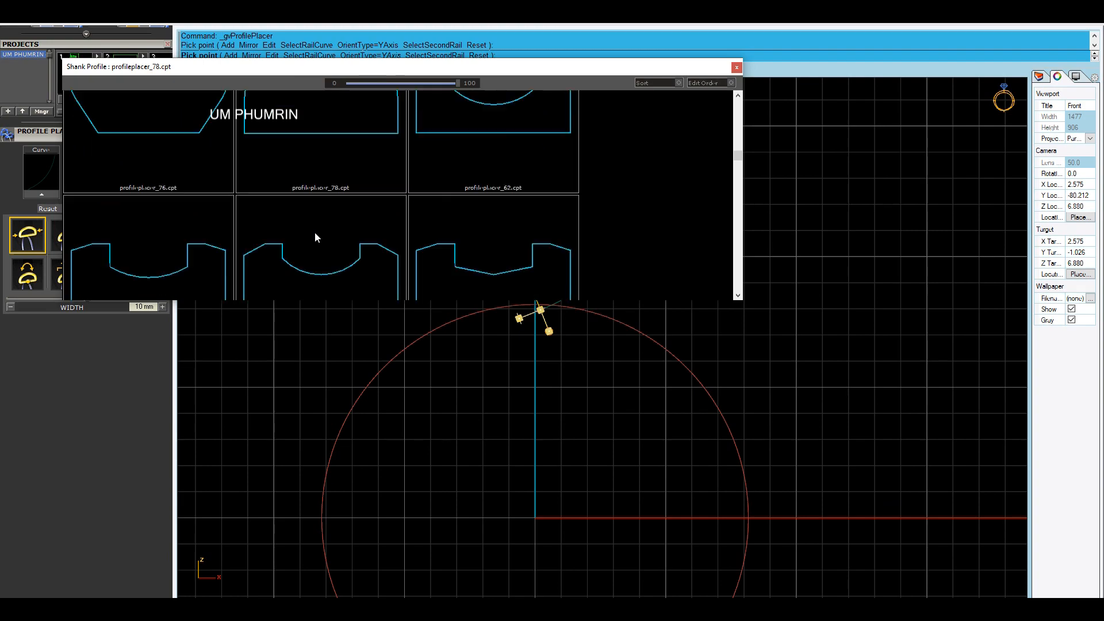
{"action": "left_click", "coordinate": [315, 234]}
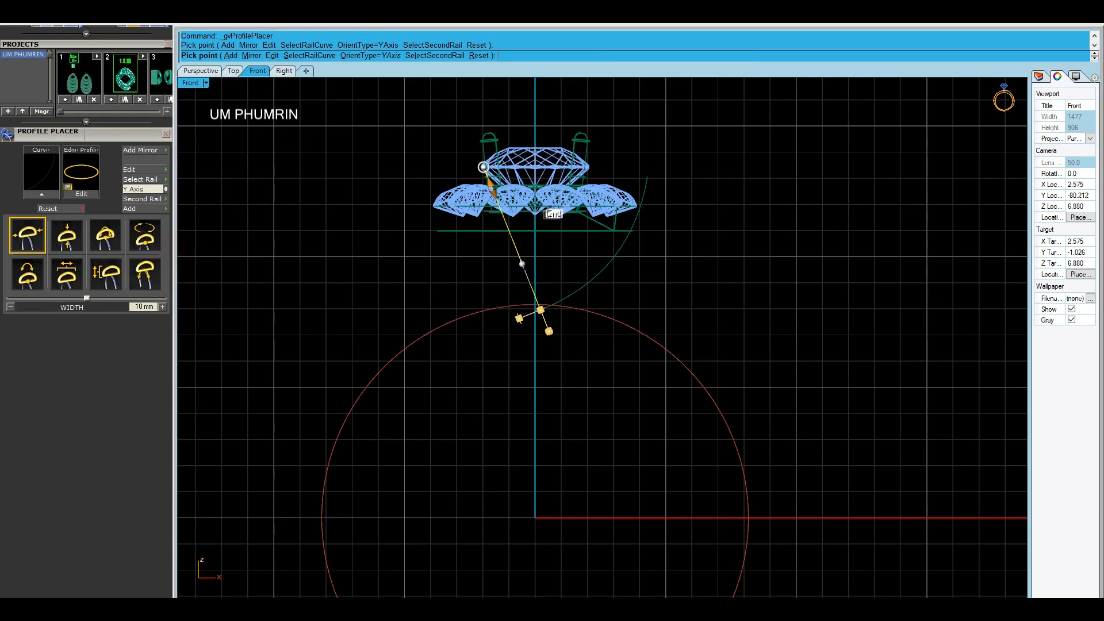
Place the profile at the curve's upper end in perspective, with a tilt of -8.9° and a roll of 175°
{"action": "left_click", "coordinate": [208, 71]}
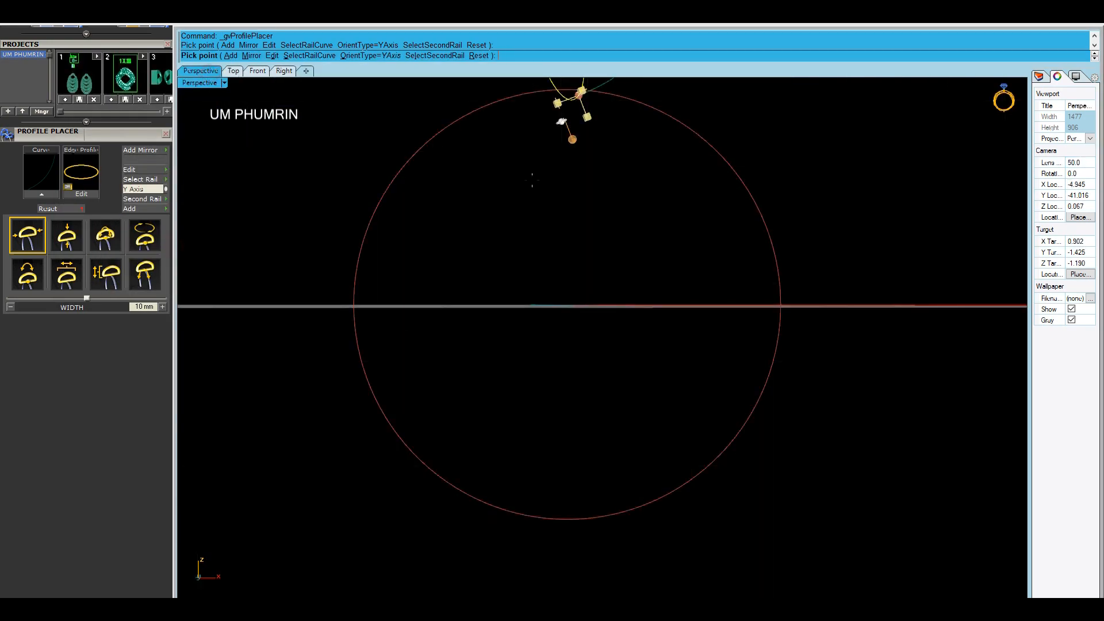
{"action": "right_click_drag", "start_coordinate": [530, 179], "coordinate": [509, 255]}
{"action": "left_click_drag", "start_coordinate": [553, 247], "coordinate": [683, 108]}
{"action": "right_click_drag", "start_coordinate": [710, 123], "coordinate": [627, 258], "text": "shift"}
{"action": "left_click_drag", "start_coordinate": [769, 314], "coordinate": [723, 327]}
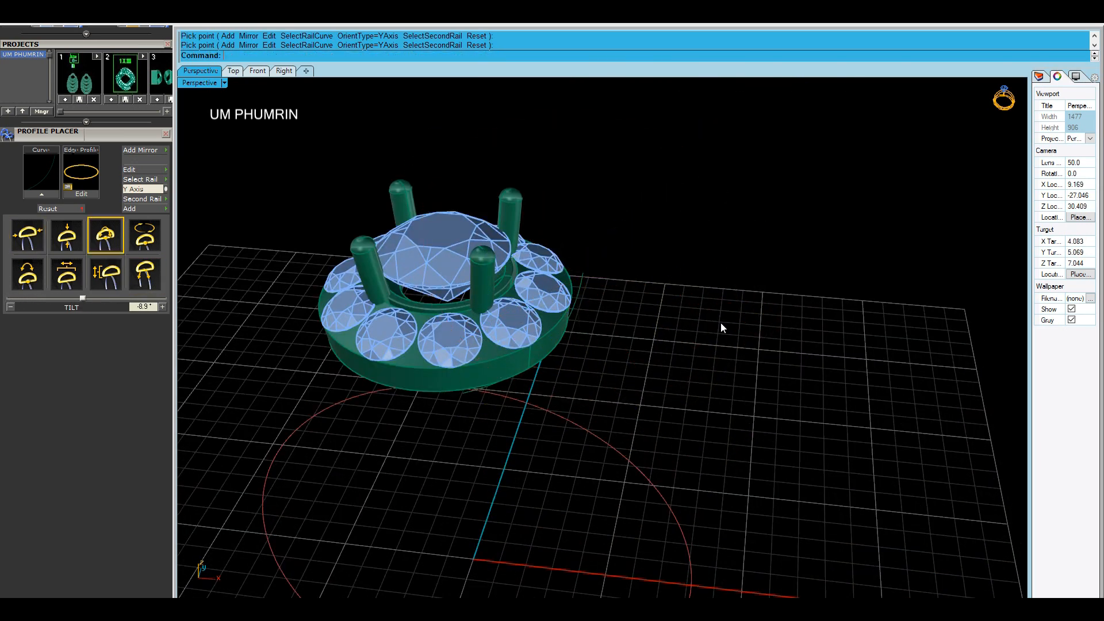
{"action": "left_click_drag", "start_coordinate": [582, 262], "coordinate": [581, 251]}
{"action": "left_click_drag", "start_coordinate": [463, 393], "coordinate": [583, 274]}
{"action": "left_click_drag", "start_coordinate": [672, 292], "coordinate": [528, 266]}
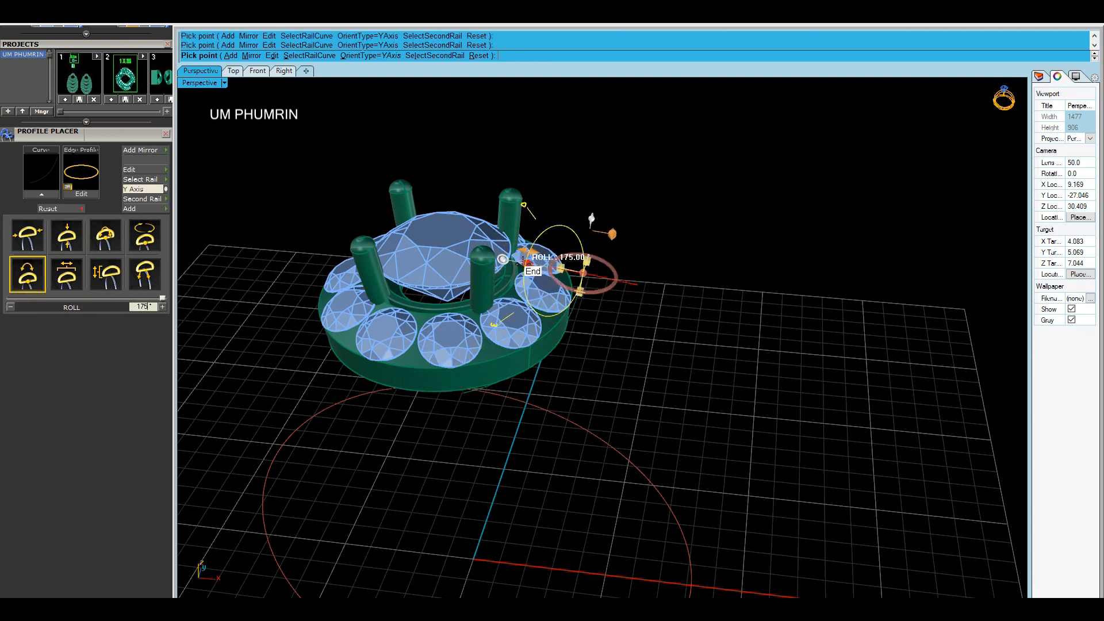
Reduce the placed profile's width and set its height to 1.2 mm
{"action": "left_click", "coordinate": [67, 242]}
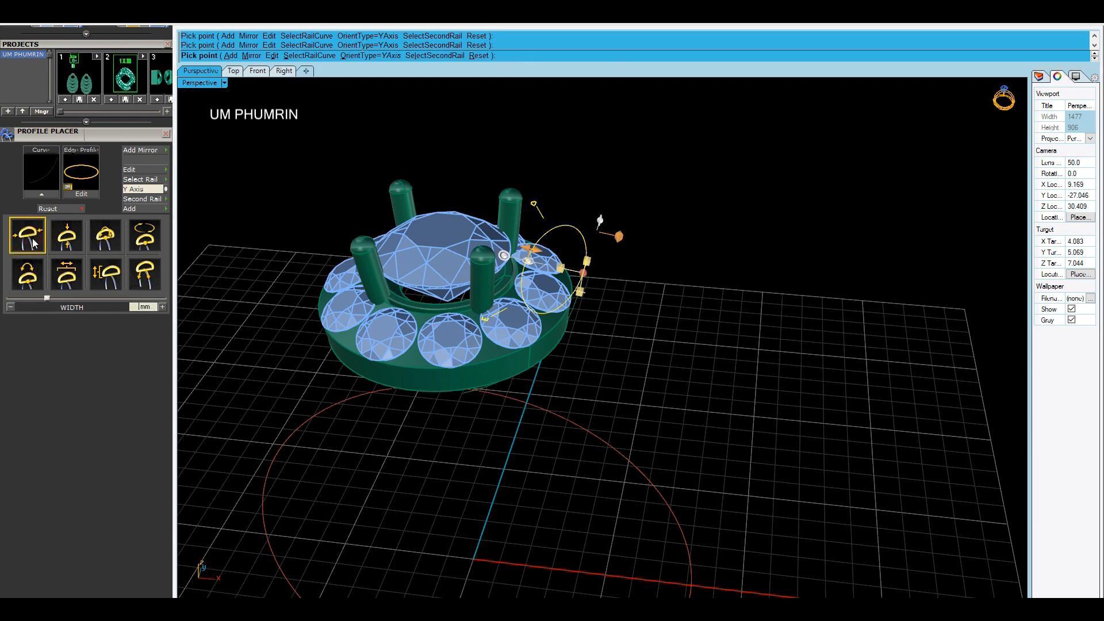
{"action": "left_click", "coordinate": [66, 242]}
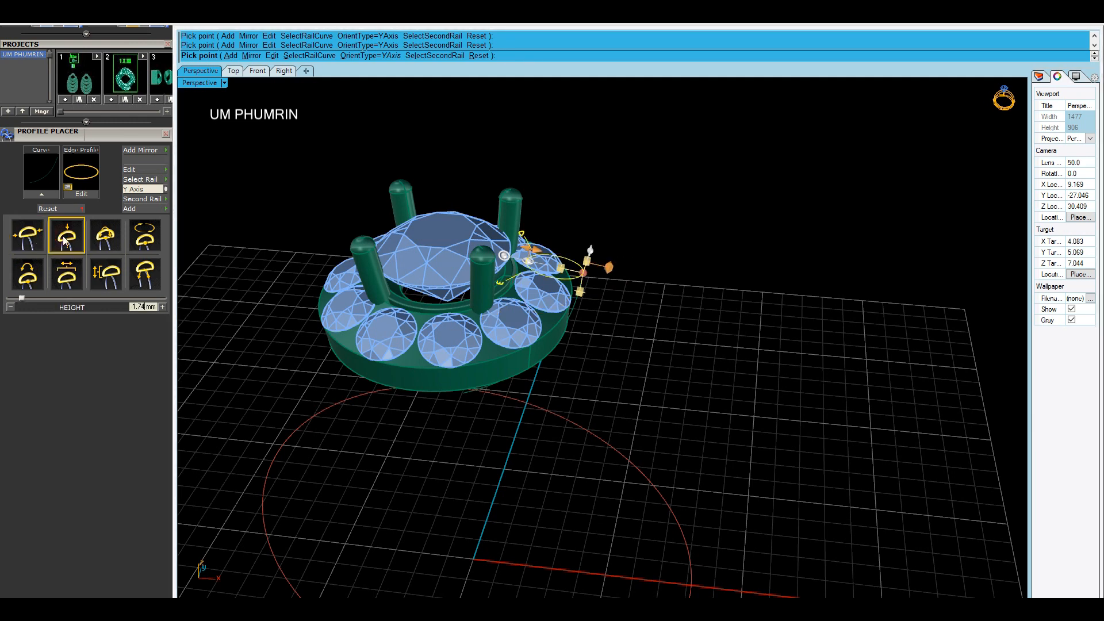
{"action": "key", "text": "Return"}
{"action": "right_click_drag", "start_coordinate": [584, 242], "coordinate": [562, 279]}
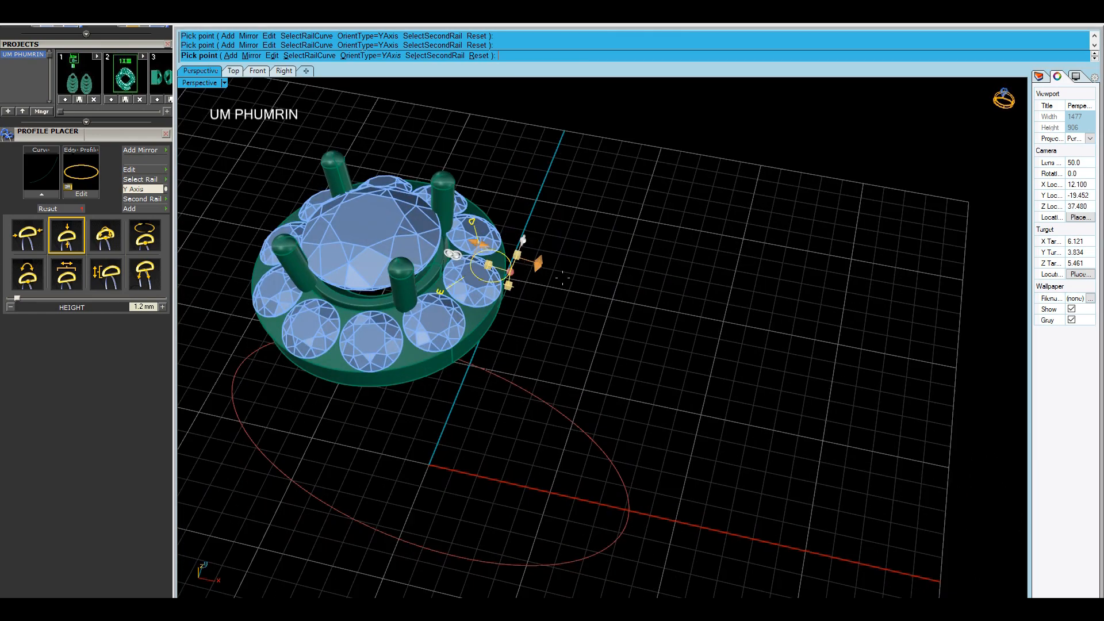
Replace the edge profile with the flat-bottomed dome shape with straight sides and finish placing it
{"action": "left_click", "coordinate": [81, 171]}
{"action": "scroll", "coordinate": [285, 198], "scroll_direction": "down", "scroll_amount": 1}
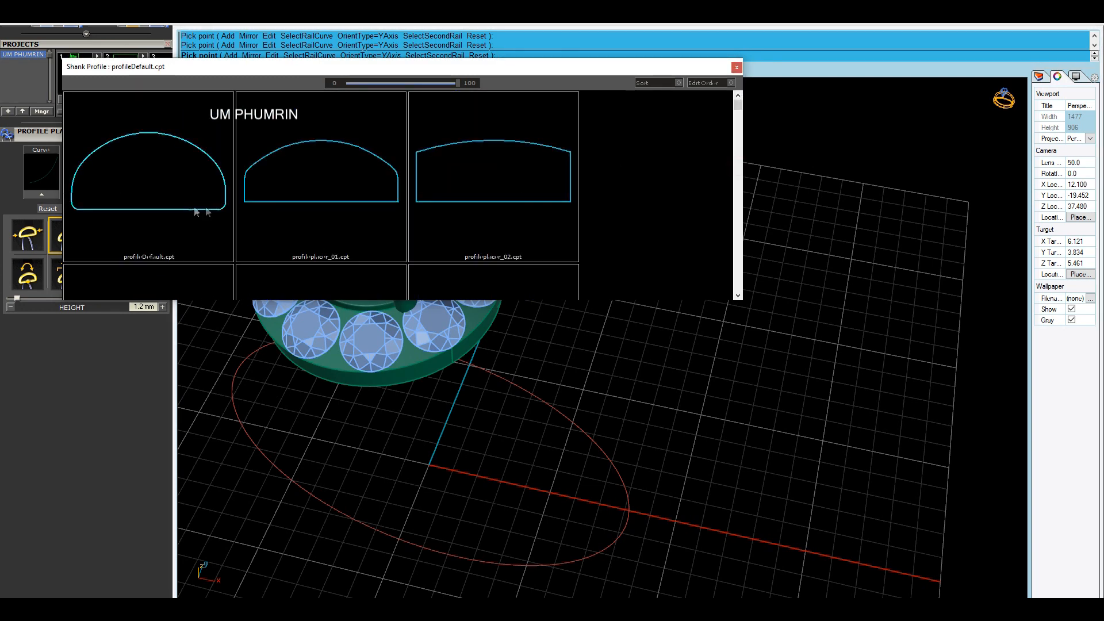
{"action": "scroll", "coordinate": [236, 209], "scroll_direction": "down", "scroll_amount": 1}
{"action": "scroll", "coordinate": [236, 206], "scroll_direction": "up", "scroll_amount": 1}
{"action": "left_click", "coordinate": [193, 211]}
{"action": "mouse_move", "coordinate": [566, 229]}
{"action": "right_mouse_down"}
{"action": "mouse_move", "coordinate": [591, 275]}
{"action": "mouse_move", "coordinate": [578, 252]}
{"action": "mouse_move", "coordinate": [583, 185]}
{"action": "mouse_move", "coordinate": [572, 254]}
{"action": "mouse_move", "coordinate": [561, 242]}
{"action": "right_mouse_up"}
{"action": "left_click", "coordinate": [90, 171]}
{"action": "left_click", "coordinate": [273, 165]}
{"action": "right_click", "coordinate": [536, 253]}
{"action": "scroll", "coordinate": [536, 253], "scroll_direction": "up", "scroll_amount": 4}
{"action": "left_click_drag", "start_coordinate": [540, 266], "coordinate": [539, 265]}
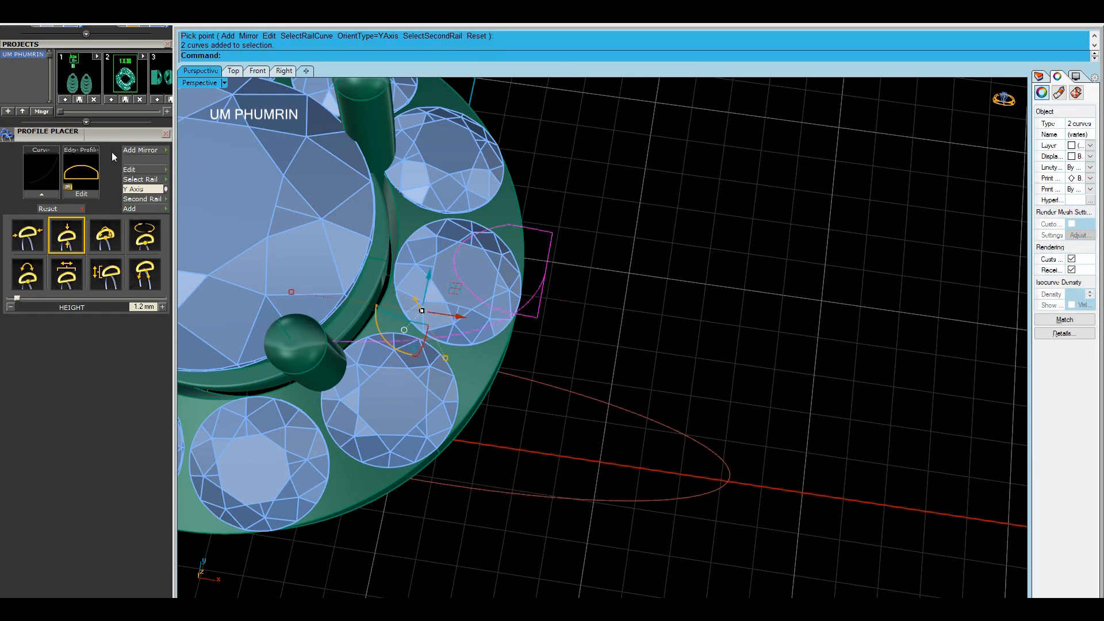
Move the rail curve and its profile together outward from the metal base along the X axis
{"action": "right_click_drag", "start_coordinate": [506, 322], "coordinate": [515, 259]}
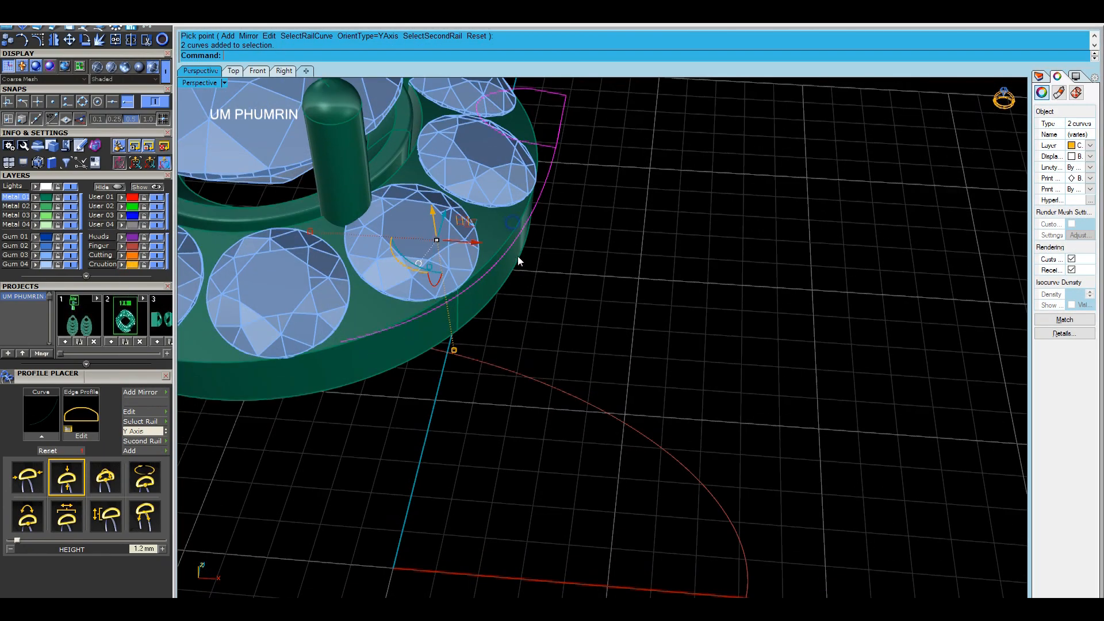
{"action": "left_click_drag", "start_coordinate": [471, 249], "coordinate": [509, 249]}
{"action": "right_click_drag", "start_coordinate": [563, 238], "coordinate": [592, 195]}
{"action": "scroll", "coordinate": [592, 196], "scroll_direction": "down", "scroll_amount": 6}
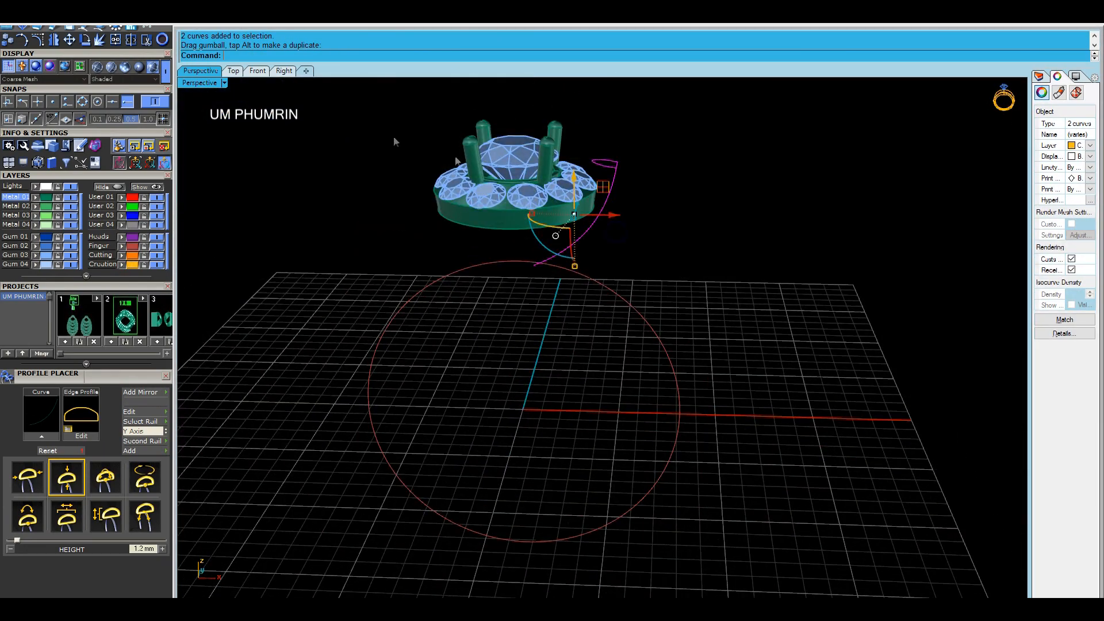
In the front view, raise the whole gem and head assembly slightly above the finger circle
{"action": "left_click", "coordinate": [259, 71]}
{"action": "scroll", "coordinate": [515, 190], "scroll_direction": "down", "scroll_amount": 3}
{"action": "left_click_drag", "start_coordinate": [555, 113], "coordinate": [448, 222]}
{"action": "scroll", "coordinate": [529, 182], "scroll_direction": "up", "scroll_amount": 3}
{"action": "left_click_drag", "start_coordinate": [525, 156], "coordinate": [525, 137]}
{"action": "left_click", "coordinate": [640, 135]}
Rebuild the rail curve at degree 3, deleting the input curve, and save the model
{"action": "left_click_drag", "start_coordinate": [659, 261], "coordinate": [608, 244]}
{"action": "right_click_drag", "start_coordinate": [609, 246], "coordinate": [610, 290]}
{"action": "type", "text": "Rebuild"}
{"action": "key", "text": "Return"}
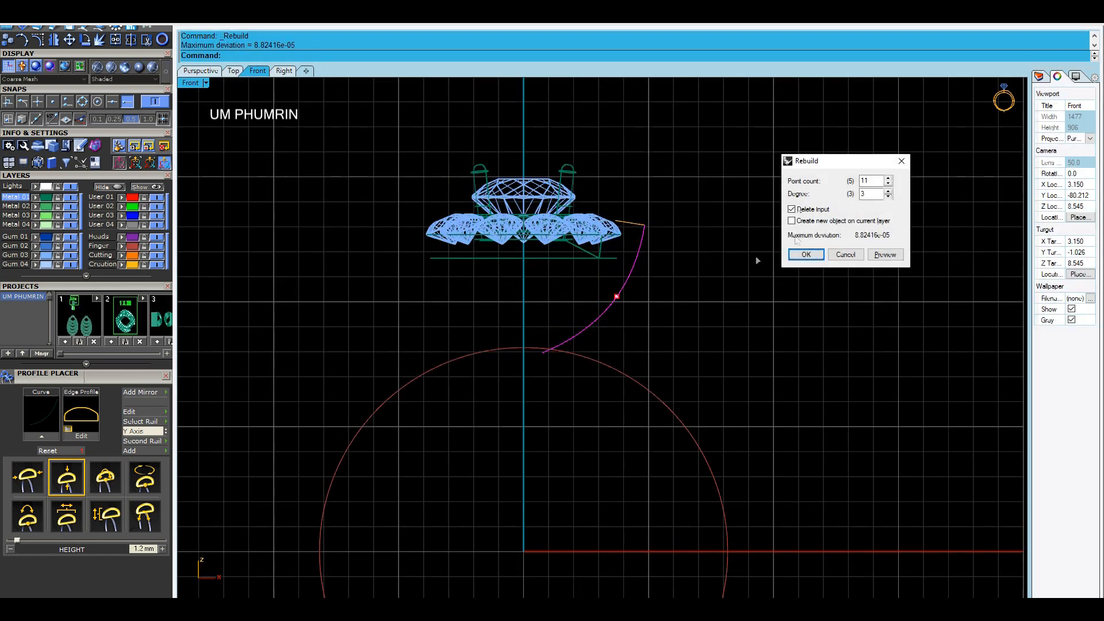
{"action": "left_click", "coordinate": [806, 254]}
{"action": "left_click", "coordinate": [737, 269]}
{"action": "key", "text": "ctrl+s"}
{"action": "scroll", "coordinate": [681, 309], "scroll_direction": "up", "scroll_amount": 2}
{"action": "type", "text": "l"}
{"action": "key", "text": "Return"}
{"action": "left_click", "coordinate": [725, 302]}
{"action": "left_click", "coordinate": [736, 375]}
{"action": "left_click_drag", "start_coordinate": [764, 382], "coordinate": [734, 365]}
{"action": "right_click_drag", "start_coordinate": [733, 309], "coordinate": [732, 349]}
{"action": "key", "text": "Delete"}
Sweep the dome profile along the rail curve with history and Flip set to Yes to form a curved arm
{"action": "left_click_drag", "start_coordinate": [672, 320], "coordinate": [618, 292]}
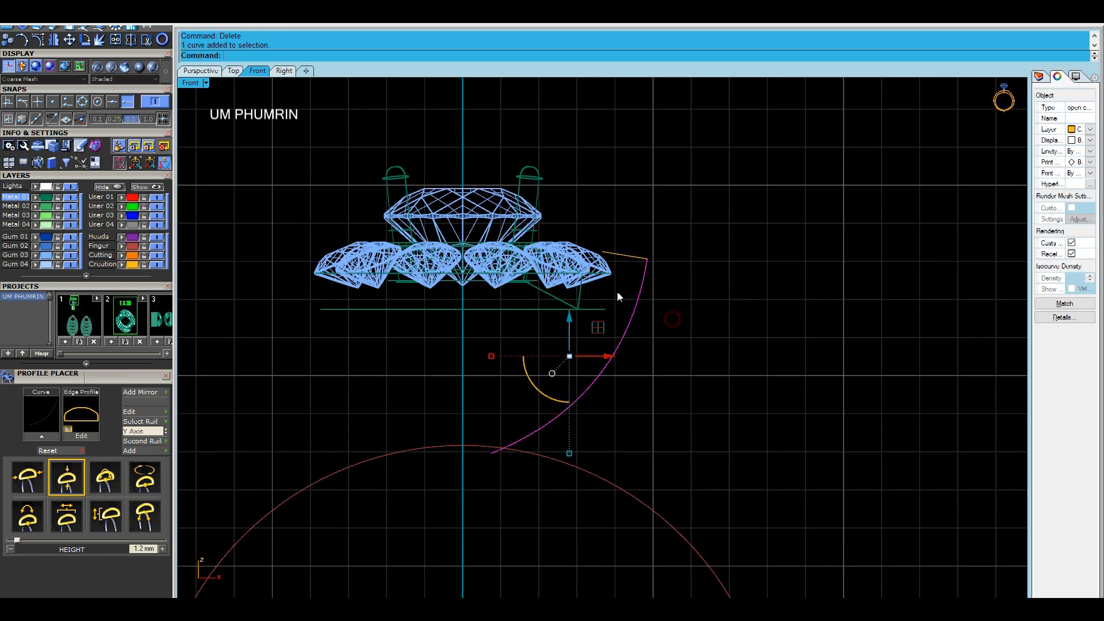
{"action": "right_click_drag", "start_coordinate": [647, 299], "coordinate": [660, 350]}
{"action": "type", "text": "S"}
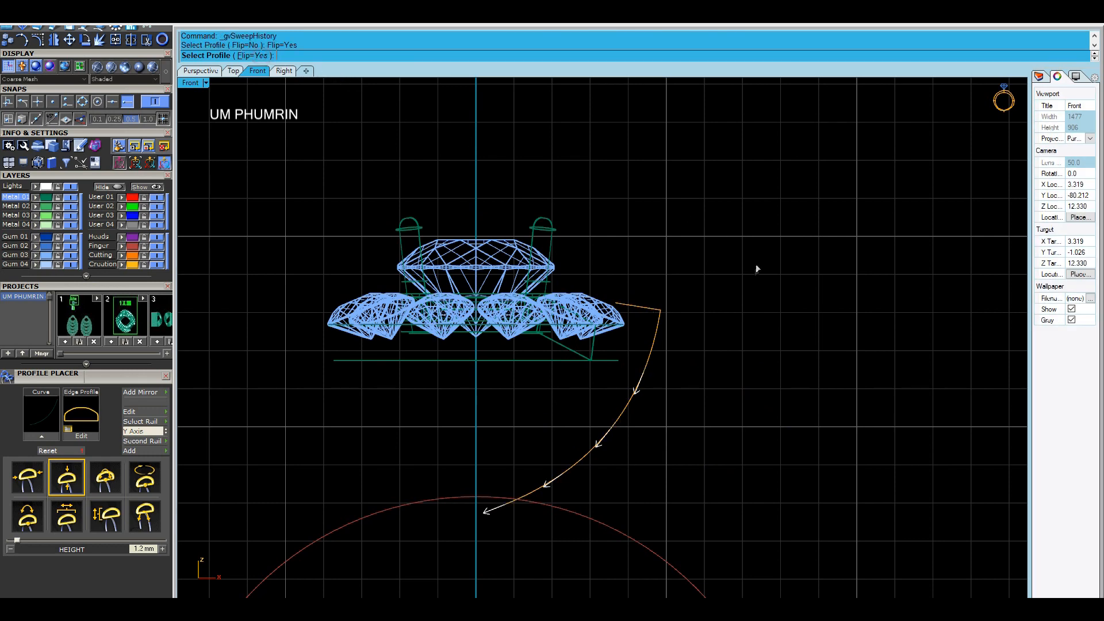
{"action": "key", "text": "Return"}
{"action": "scroll", "coordinate": [650, 313], "scroll_direction": "down", "scroll_amount": 2}
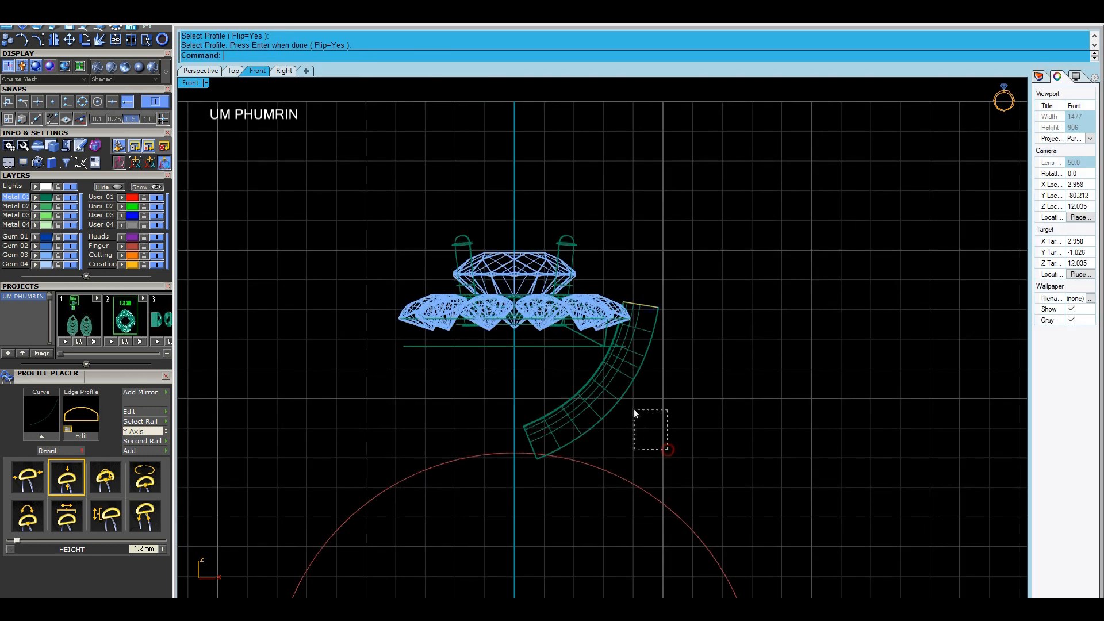
Turn on the rail curve's control points and move the lower ones inward so the arm's end reaches the vertical axis
{"action": "left_click", "coordinate": [609, 393]}
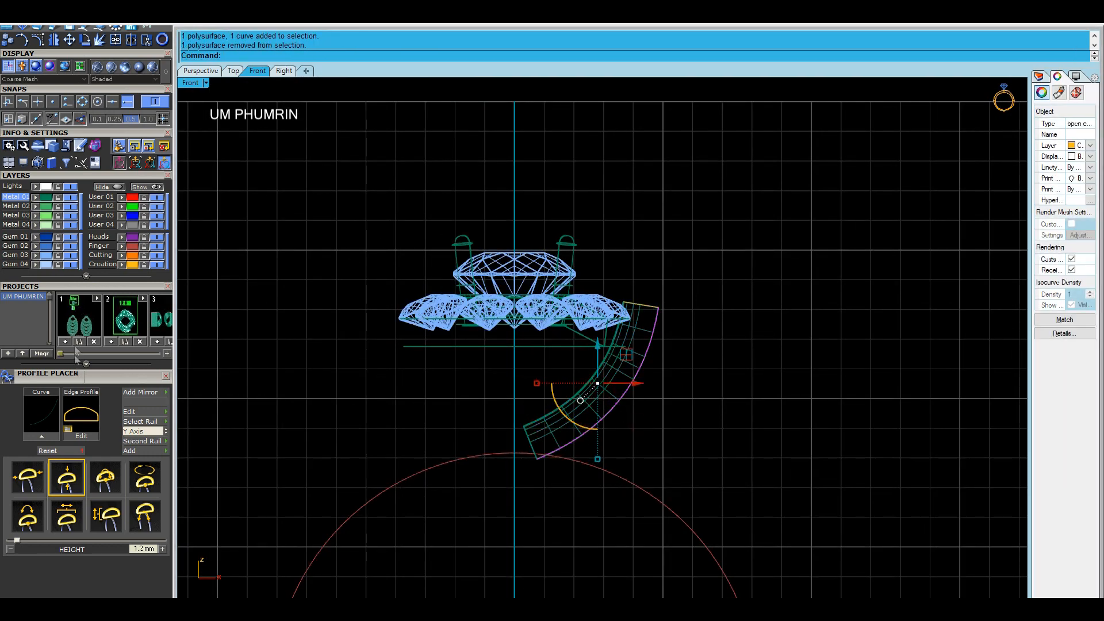
{"action": "left_click", "coordinate": [38, 39]}
{"action": "scroll", "coordinate": [552, 464], "scroll_direction": "up", "scroll_amount": 4}
{"action": "left_click_drag", "start_coordinate": [460, 368], "coordinate": [536, 489]}
{"action": "scroll", "coordinate": [527, 458], "scroll_direction": "up", "scroll_amount": 4}
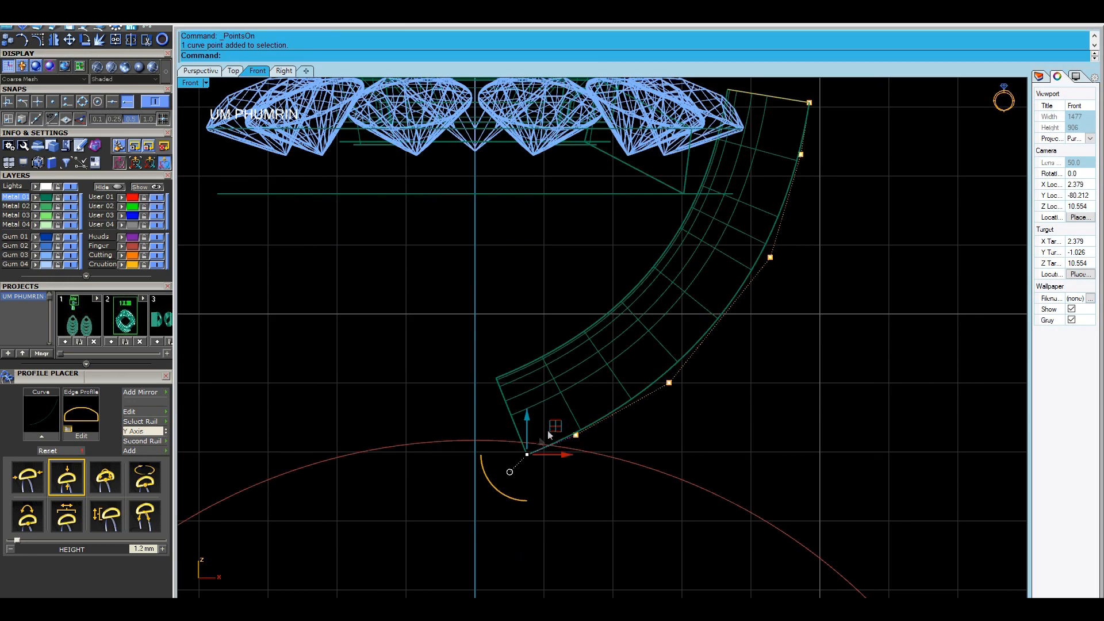
{"action": "left_click_drag", "start_coordinate": [506, 410], "coordinate": [504, 410]}
{"action": "left_click_drag", "start_coordinate": [606, 412], "coordinate": [579, 386]}
{"action": "left_click_drag", "start_coordinate": [698, 354], "coordinate": [663, 324]}
{"action": "scroll", "coordinate": [707, 339], "scroll_direction": "down", "scroll_amount": 3}
{"action": "right_click_drag", "start_coordinate": [709, 345], "coordinate": [719, 374]}
{"action": "left_click", "coordinate": [783, 379]}
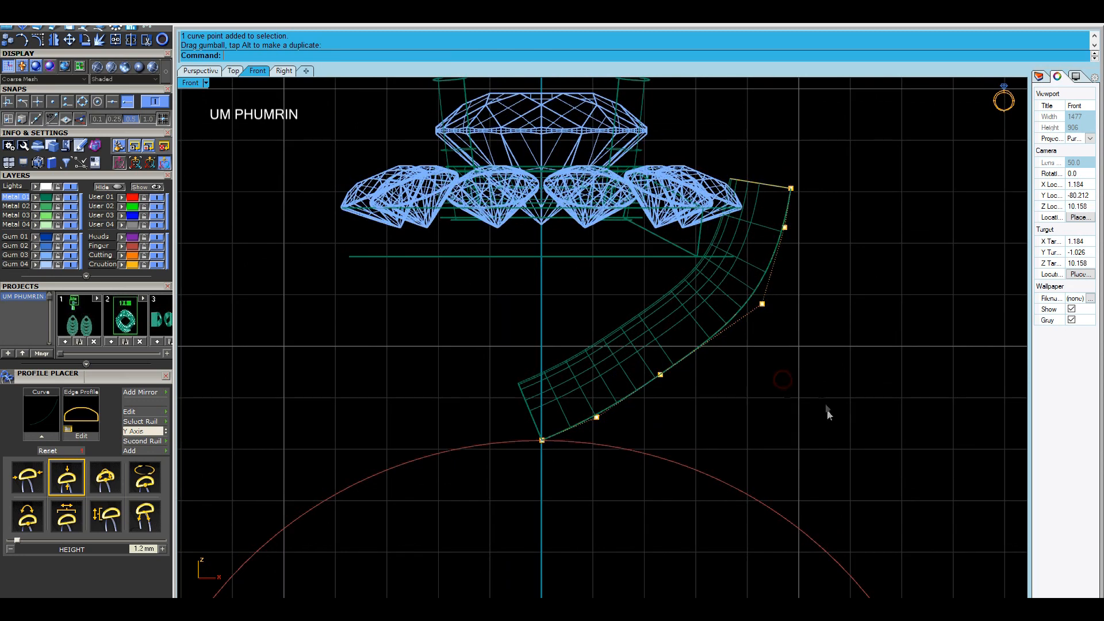
Shift the rail curve's middle and lower control points back outward to round the arm's lower bend
{"action": "left_click_drag", "start_coordinate": [685, 375], "coordinate": [807, 384]}
{"action": "left_click_drag", "start_coordinate": [714, 374], "coordinate": [720, 375]}
{"action": "scroll", "coordinate": [765, 369], "scroll_direction": "down", "scroll_amount": 2}
{"action": "left_click_drag", "start_coordinate": [528, 338], "coordinate": [673, 457]}
{"action": "left_click_drag", "start_coordinate": [643, 415], "coordinate": [655, 415]}
{"action": "left_click", "coordinate": [750, 414]}
{"action": "right_click_drag", "start_coordinate": [737, 365], "coordinate": [695, 416]}
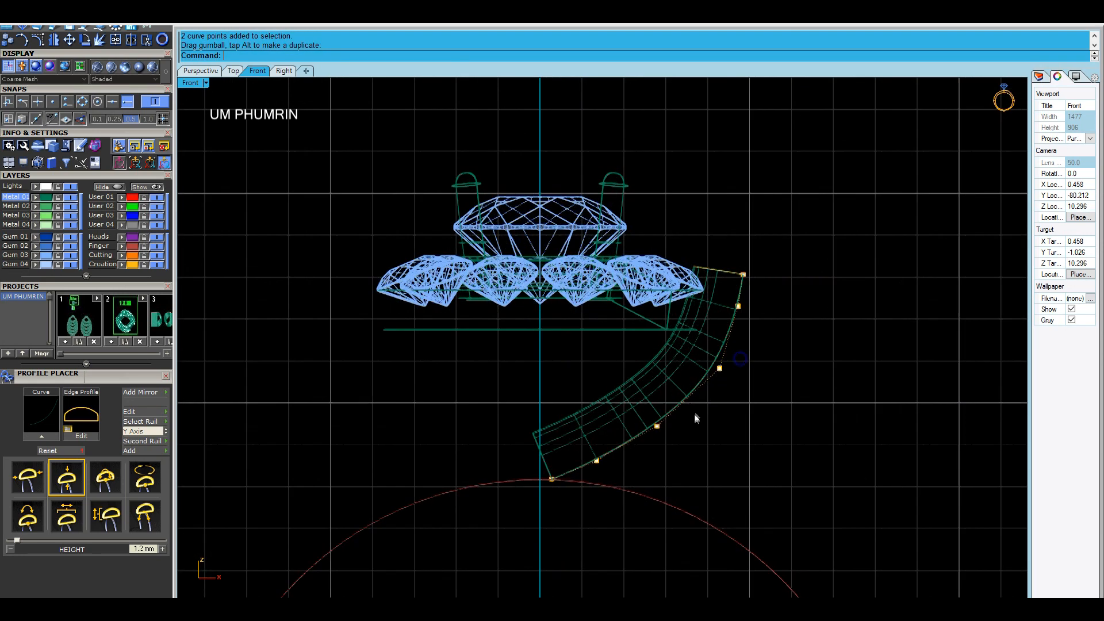
Raise the gem assembly together with the arm's profile and the rail curve's upper control points
{"action": "scroll", "coordinate": [594, 310], "scroll_direction": "down", "scroll_amount": 2}
{"action": "left_click_drag", "start_coordinate": [316, 161], "coordinate": [762, 344]}
{"action": "left_click_drag", "start_coordinate": [565, 227], "coordinate": [570, 212]}
{"action": "left_click", "coordinate": [813, 301]}
{"action": "scroll", "coordinate": [816, 305], "scroll_direction": "down", "scroll_amount": 2}
{"action": "scroll", "coordinate": [711, 276], "scroll_direction": "up", "scroll_amount": 2}
Move the arm's upper end slightly outward, reposition the middle and lower rail points into an even arc, and hide the control points
{"action": "left_click_drag", "start_coordinate": [751, 278], "coordinate": [763, 278]}
{"action": "left_click", "coordinate": [796, 299]}
{"action": "left_click_drag", "start_coordinate": [624, 353], "coordinate": [743, 388]}
{"action": "left_click_drag", "start_coordinate": [751, 350], "coordinate": [748, 360]}
{"action": "left_click", "coordinate": [808, 393]}
{"action": "left_click_drag", "start_coordinate": [619, 366], "coordinate": [690, 433]}
{"action": "left_click_drag", "start_coordinate": [652, 485], "coordinate": [661, 433]}
{"action": "left_click", "coordinate": [717, 384]}
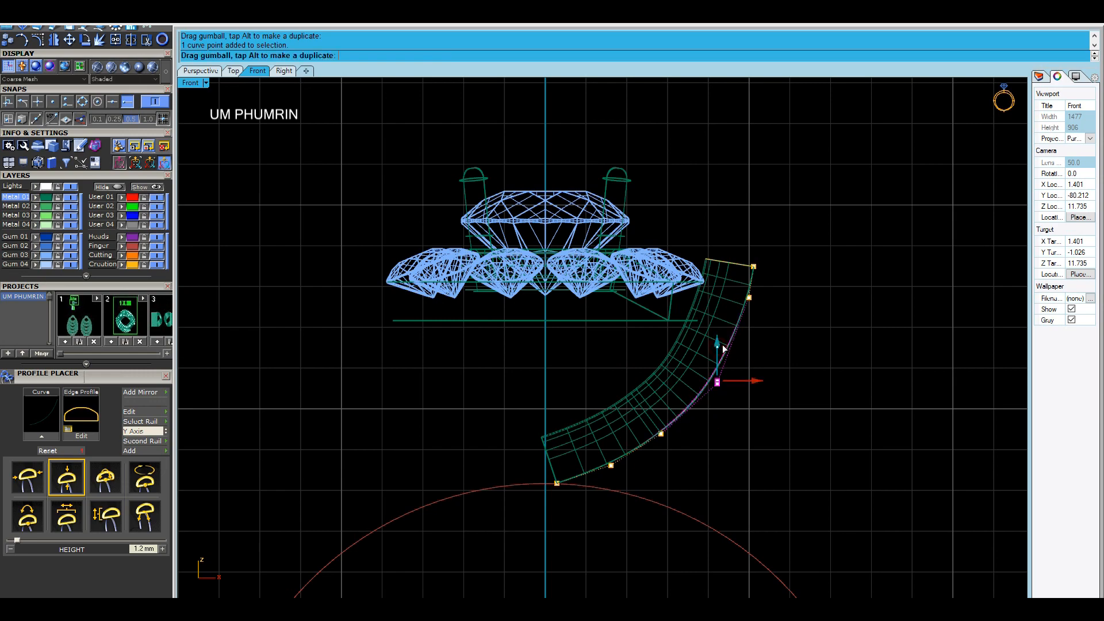
{"action": "key", "text": "Escape"}
Edit the arm's placed profile to a tilt of 2.9° so the upper end slopes more
{"action": "scroll", "coordinate": [723, 344], "scroll_direction": "down", "scroll_amount": 3}
{"action": "left_click", "coordinate": [698, 282]}
{"action": "scroll", "coordinate": [698, 283], "scroll_direction": "up", "scroll_amount": 4}
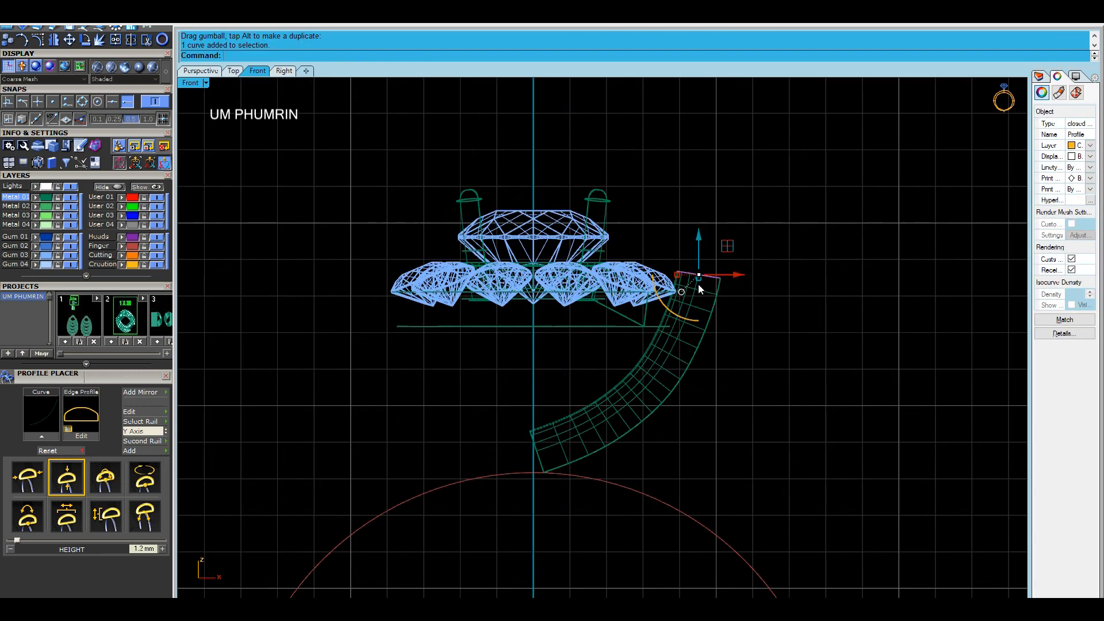
{"action": "right_click_drag", "start_coordinate": [698, 284], "coordinate": [590, 309]}
{"action": "key", "text": "F6"}
{"action": "left_click", "coordinate": [618, 329]}
{"action": "scroll", "coordinate": [602, 306], "scroll_direction": "up", "scroll_amount": 6}
{"action": "left_click_drag", "start_coordinate": [511, 284], "coordinate": [512, 278]}
{"action": "right_click", "coordinate": [542, 283]}
{"action": "scroll", "coordinate": [556, 282], "scroll_direction": "down", "scroll_amount": 4}
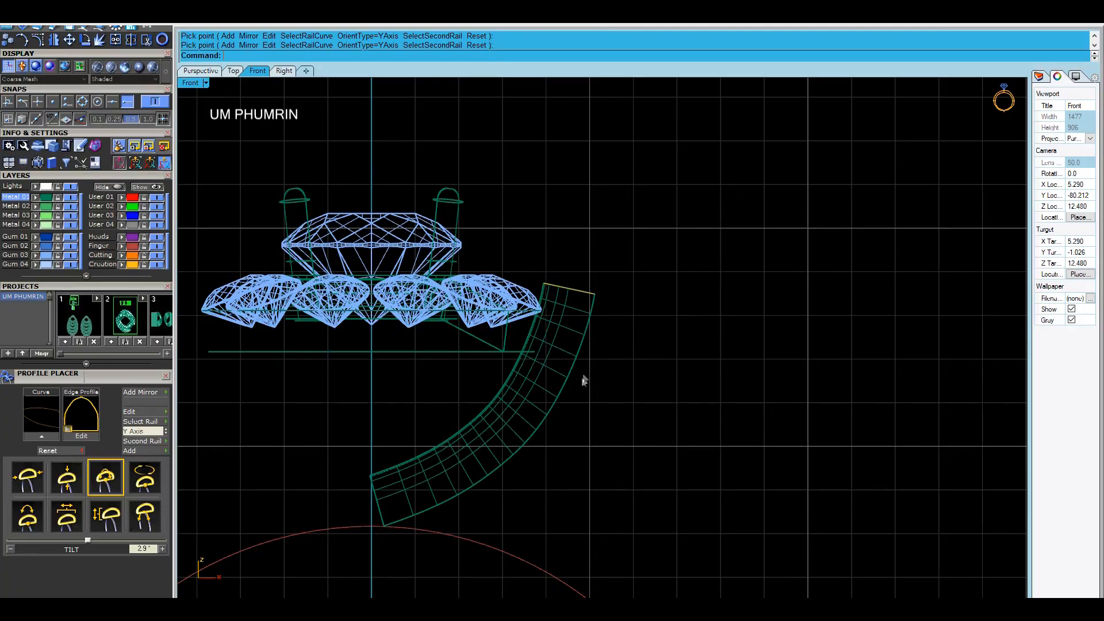
Cap the open ends of the swept arm
{"action": "left_click", "coordinate": [201, 71]}
{"action": "mouse_move", "coordinate": [648, 252]}
{"action": "right_mouse_down"}
{"action": "mouse_move", "coordinate": [618, 357]}
{"action": "mouse_move", "coordinate": [523, 316]}
{"action": "mouse_move", "coordinate": [619, 191]}
{"action": "mouse_move", "coordinate": [673, 324]}
{"action": "right_mouse_up"}
{"action": "scroll", "coordinate": [623, 318], "scroll_direction": "up", "scroll_amount": 3}
{"action": "left_click", "coordinate": [619, 191]}
{"action": "type", "text": "C"}
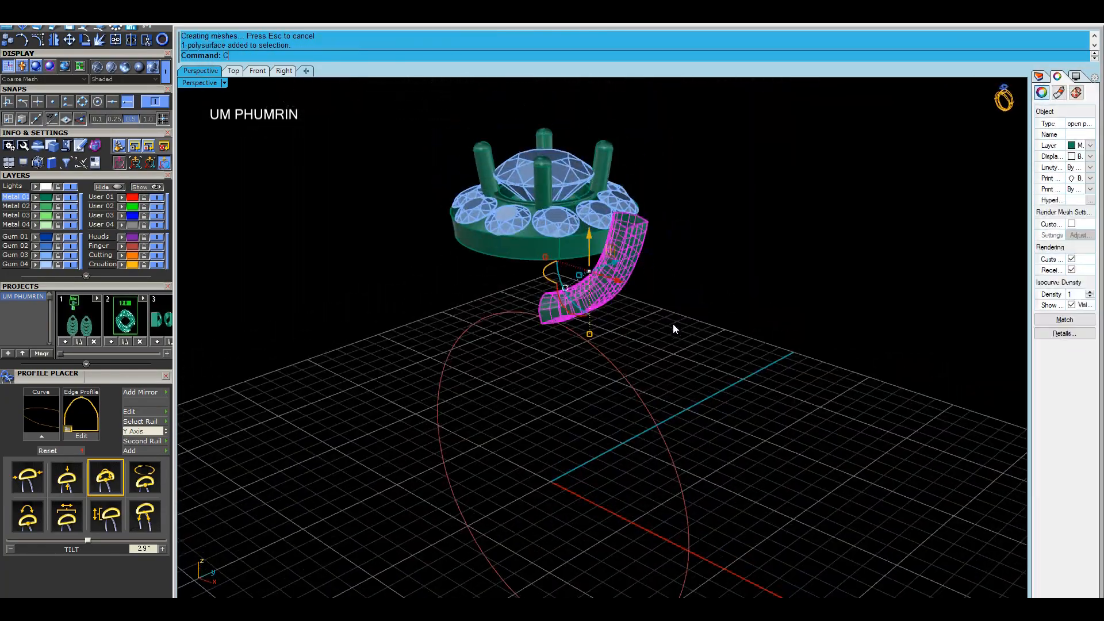
{"action": "type", "text": "ap"}
{"action": "key", "text": "Return"}
Run Gem on Curve along the arm's rail curve and orient the gems by Object, using the arm's surface
{"action": "right_click_drag", "start_coordinate": [630, 266], "coordinate": [557, 260]}
{"action": "left_click", "coordinate": [590, 262]}
{"action": "left_click", "coordinate": [589, 261]}
{"action": "type", "text": "gc"}
{"action": "key", "text": "Return"}
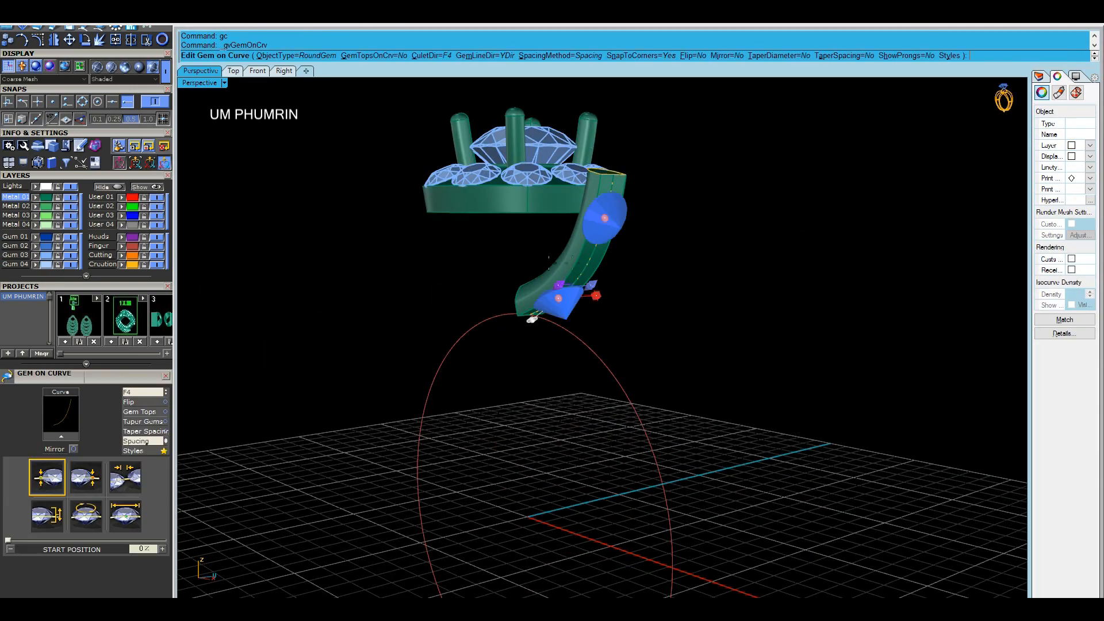
{"action": "left_click_drag", "start_coordinate": [131, 290], "coordinate": [156, 128]}
{"action": "left_click", "coordinate": [150, 227]}
{"action": "scroll", "coordinate": [661, 253], "scroll_direction": "up", "scroll_amount": 8}
{"action": "left_click", "coordinate": [533, 254]}
{"action": "scroll", "coordinate": [533, 254], "scroll_direction": "down", "scroll_amount": 4}
Set the gems' start size to 1.2 mm and spacing to 0.1 mm, and switch the spacing method to Fixed
{"action": "left_click", "coordinate": [119, 359]}
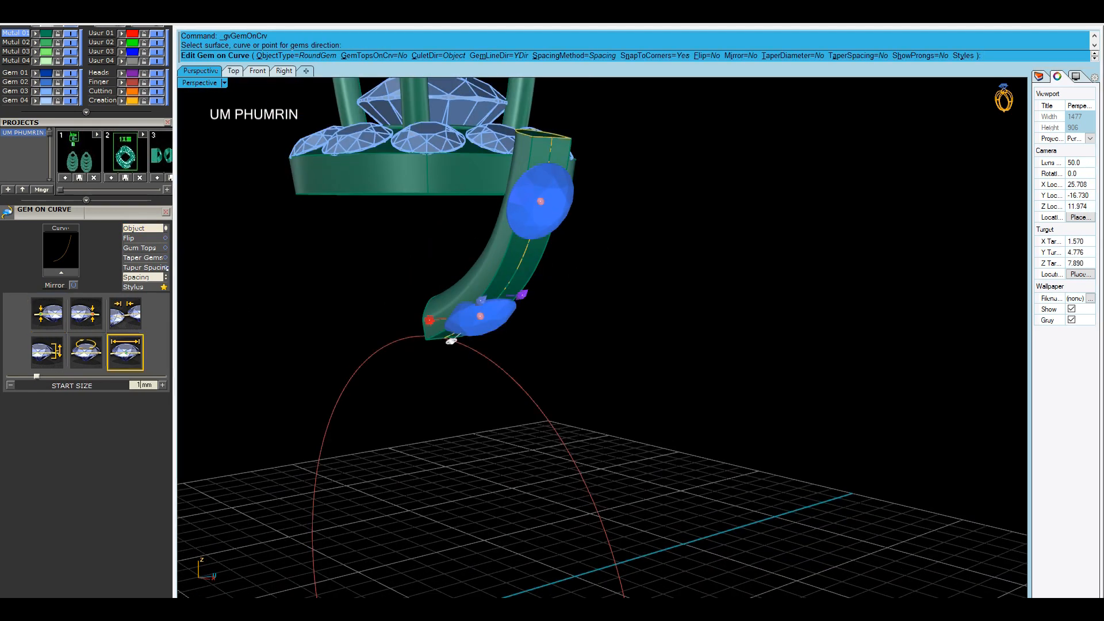
{"action": "key", "text": "Return"}
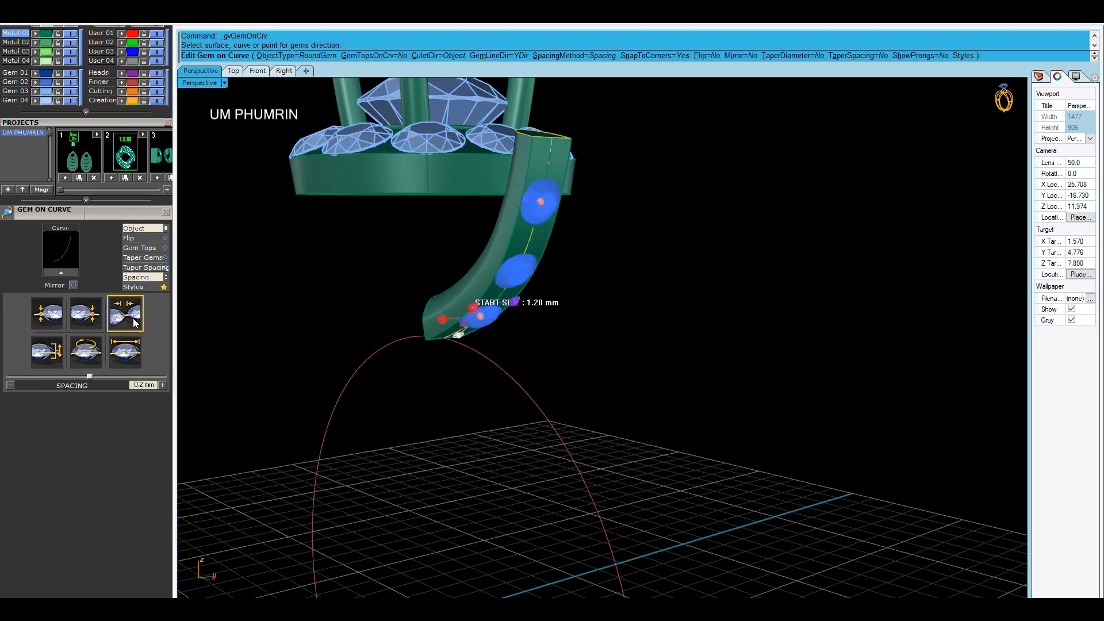
{"action": "key", "text": "Return"}
{"action": "left_click", "coordinate": [125, 323]}
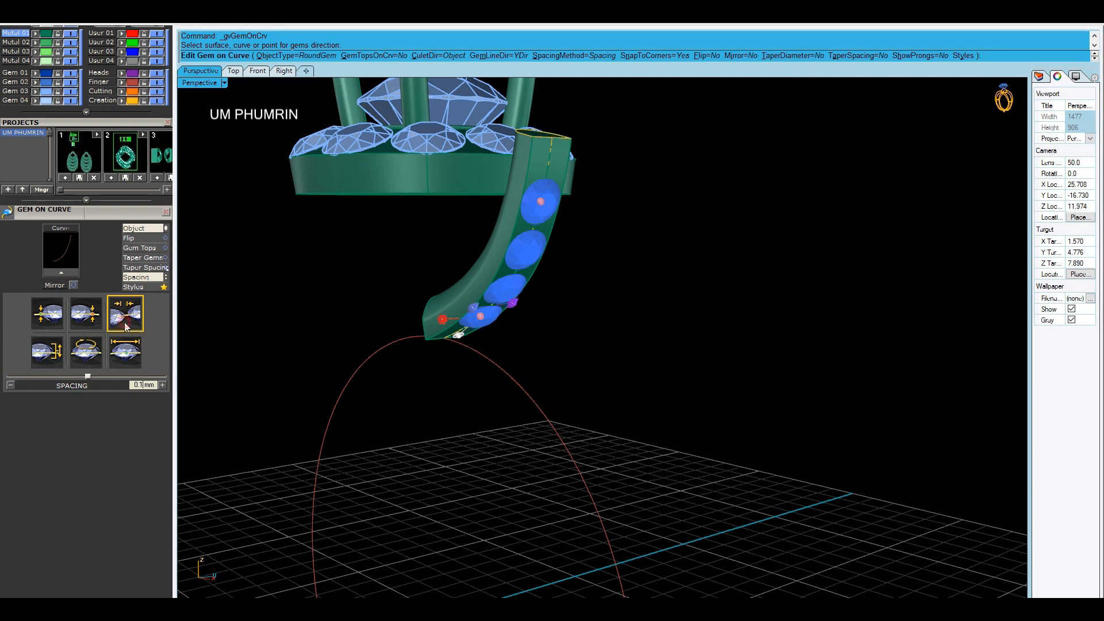
{"action": "left_click", "coordinate": [139, 279]}
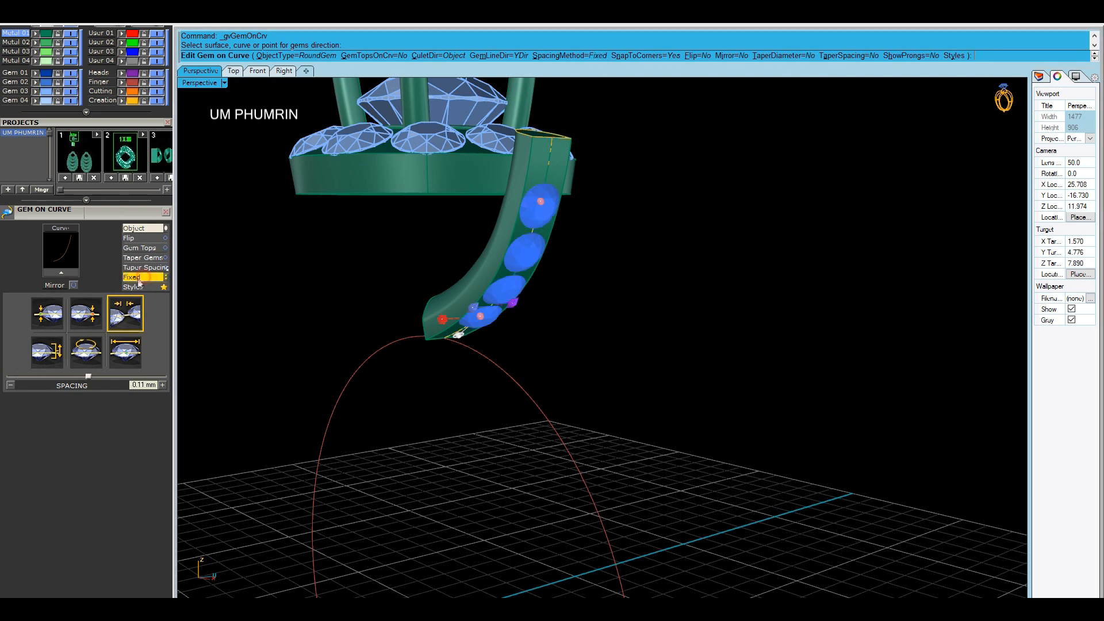
Adjust the gem row's extent along the arm with an end position of 7.8% and finish the gems
{"action": "right_click_drag", "start_coordinate": [476, 307], "coordinate": [485, 334], "text": "shift"}
{"action": "left_click", "coordinate": [488, 341]}
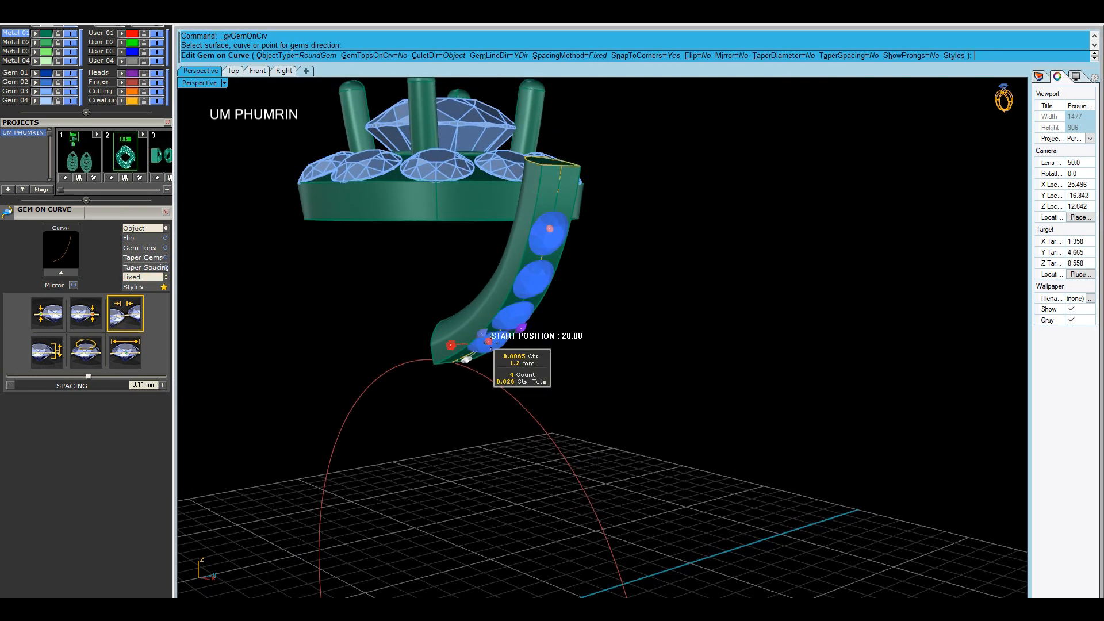
{"action": "left_click", "coordinate": [557, 193]}
{"action": "left_click", "coordinate": [550, 228]}
{"action": "left_click", "coordinate": [470, 360]}
{"action": "key", "text": "Return"}
Polar-array the swept arm and its gem row around the origin with 6 items, and save the file
{"action": "right_click_drag", "start_coordinate": [599, 330], "coordinate": [700, 335]}
{"action": "left_click", "coordinate": [604, 305]}
{"action": "left_click", "coordinate": [614, 311], "text": "shift"}
{"action": "scroll", "coordinate": [614, 311], "scroll_direction": "down", "scroll_amount": 8}
{"action": "key", "text": "Return"}
{"action": "type", "text": "0"}
{"action": "key", "text": "Return"}
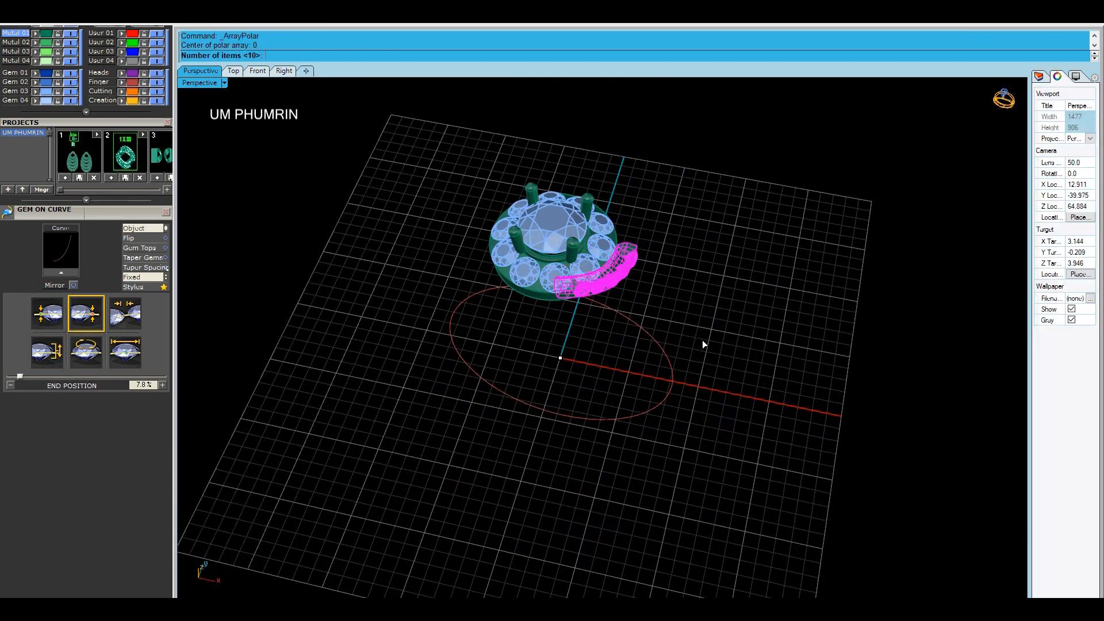
{"action": "type", "text": "6"}
{"action": "key", "text": "Return"}
{"action": "key", "text": "Return"}
{"action": "key", "text": "Return"}
{"action": "right_click_drag", "start_coordinate": [702, 340], "coordinate": [669, 357]}
{"action": "key", "text": "ctrl+s"}
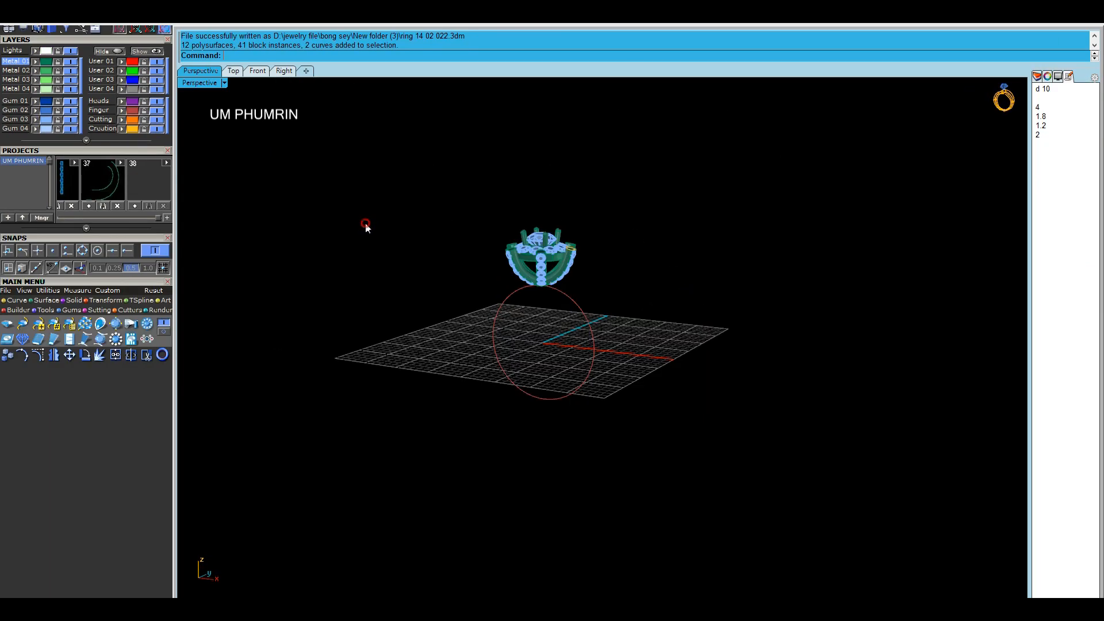
Delete the leftover construction curves standing beside the ring top
{"action": "right_click", "coordinate": [394, 244]}
{"action": "left_click", "coordinate": [394, 244]}
{"action": "left_click", "coordinate": [396, 344]}
{"action": "left_click_drag", "start_coordinate": [409, 332], "coordinate": [377, 258]}
{"action": "key", "text": "Delete"}
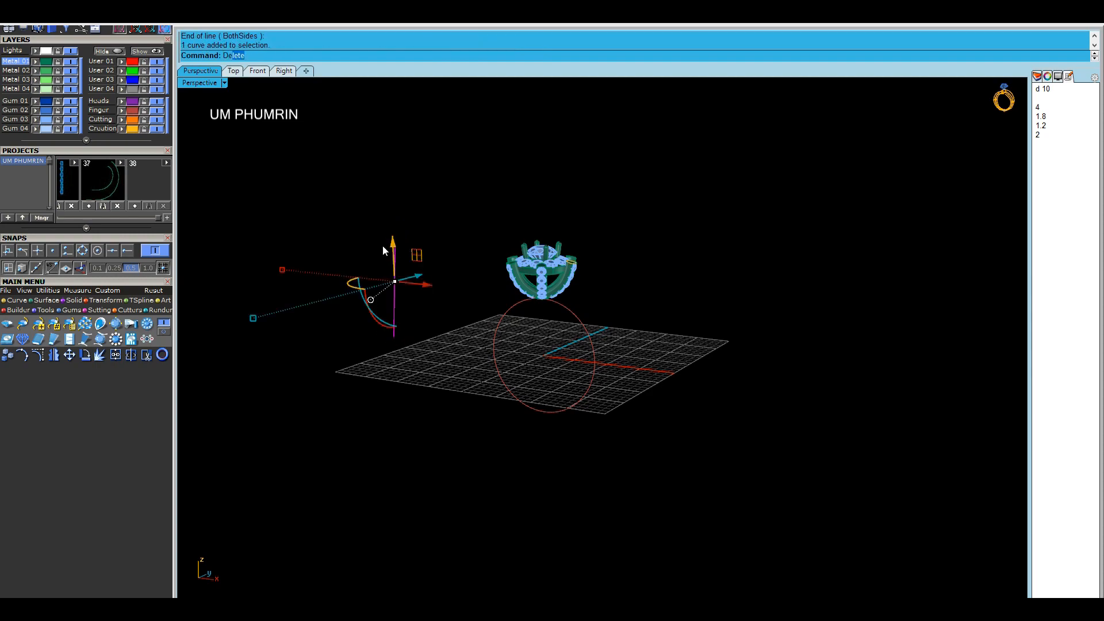
Group the centre gem, side gems and metal base, and raise the group slightly relative to the arms
{"action": "scroll", "coordinate": [573, 259], "scroll_direction": "up", "scroll_amount": 3}
{"action": "scroll", "coordinate": [558, 266], "scroll_direction": "up", "scroll_amount": 4}
{"action": "right_click_drag", "start_coordinate": [558, 266], "coordinate": [628, 257]}
{"action": "scroll", "coordinate": [626, 254], "scroll_direction": "down", "scroll_amount": 3}
{"action": "left_click", "coordinate": [528, 231]}
{"action": "left_click_drag", "start_coordinate": [441, 151], "coordinate": [579, 249]}
{"action": "scroll", "coordinate": [535, 207], "scroll_direction": "up", "scroll_amount": 4}
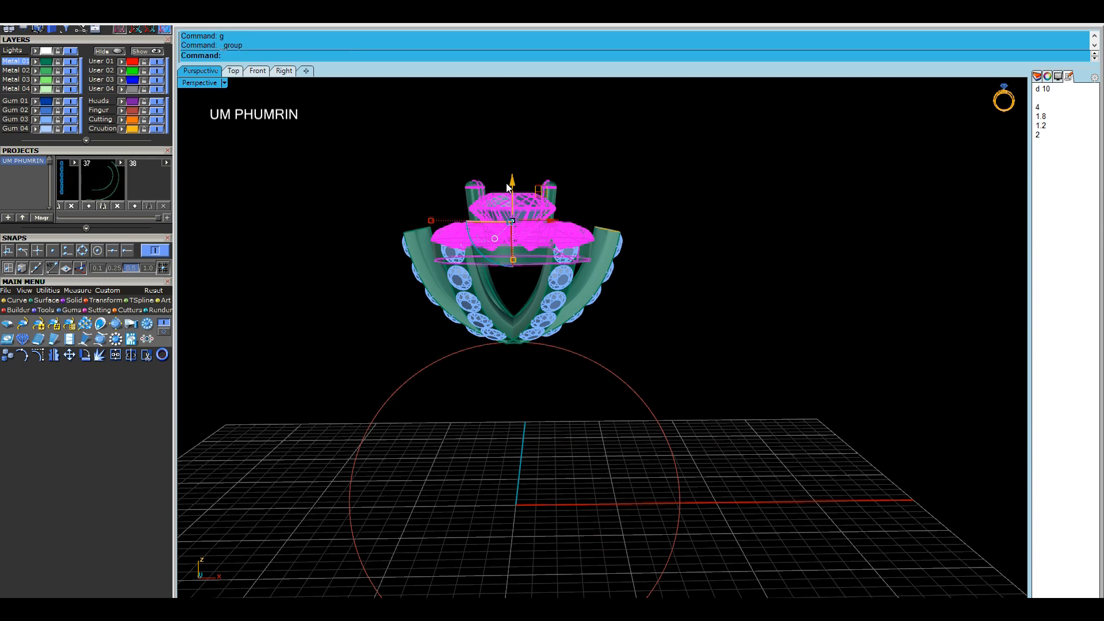
{"action": "scroll", "coordinate": [507, 188], "scroll_direction": "up", "scroll_amount": 3}
{"action": "left_click_drag", "start_coordinate": [517, 201], "coordinate": [516, 184]}
{"action": "left_click", "coordinate": [685, 179]}
Switch to the Front view and set its display mode to Shaded
{"action": "scroll", "coordinate": [684, 180], "scroll_direction": "down", "scroll_amount": 7}
{"action": "right_click_drag", "start_coordinate": [676, 250], "coordinate": [591, 241]}
{"action": "left_click", "coordinate": [257, 70]}
{"action": "left_click", "coordinate": [206, 83]}
{"action": "left_click", "coordinate": [235, 45]}
{"action": "right_click_drag", "start_coordinate": [396, 150], "coordinate": [392, 198]}
Insert a 2.1 mm round diamond and raise it from the origin into the space between the arms
{"action": "left_click", "coordinate": [7, 323]}
{"action": "scroll", "coordinate": [109, 197], "scroll_direction": "down", "scroll_amount": 3}
{"action": "left_click", "coordinate": [126, 275]}
{"action": "scroll", "coordinate": [569, 341], "scroll_direction": "up", "scroll_amount": 2}
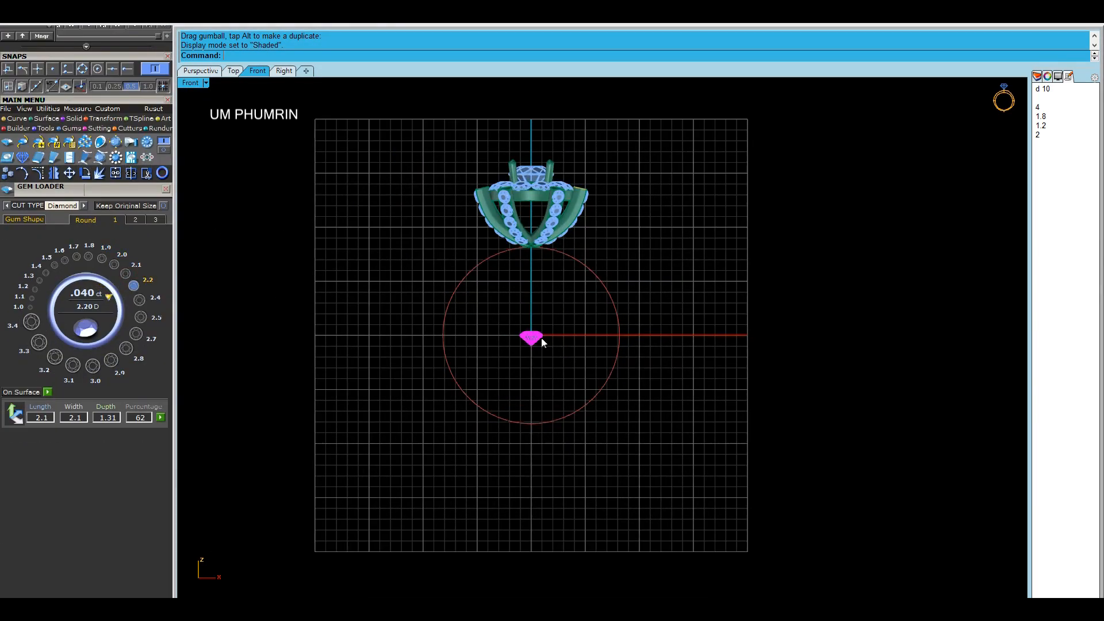
{"action": "scroll", "coordinate": [531, 335], "scroll_direction": "up", "scroll_amount": 4}
{"action": "left_click_drag", "start_coordinate": [532, 312], "coordinate": [551, 150]}
{"action": "left_click", "coordinate": [619, 178]}
Nudge the small diamond slightly upward inside the lower part of the arms
{"action": "right_click_drag", "start_coordinate": [618, 178], "coordinate": [628, 253]}
{"action": "scroll", "coordinate": [541, 233], "scroll_direction": "up", "scroll_amount": 6}
{"action": "left_click", "coordinate": [548, 237]}
{"action": "left_click_drag", "start_coordinate": [539, 230], "coordinate": [540, 225]}
{"action": "left_click", "coordinate": [697, 255]}
{"action": "scroll", "coordinate": [570, 208], "scroll_direction": "down", "scroll_amount": 4}
{"action": "right_click_drag", "start_coordinate": [600, 212], "coordinate": [609, 242]}
Isolate the small diamond by hiding the rest of the ring top, and return to the Front view
{"action": "left_click_drag", "start_coordinate": [724, 229], "coordinate": [379, 131]}
{"action": "scroll", "coordinate": [121, 103], "scroll_direction": "up", "scroll_amount": 3}
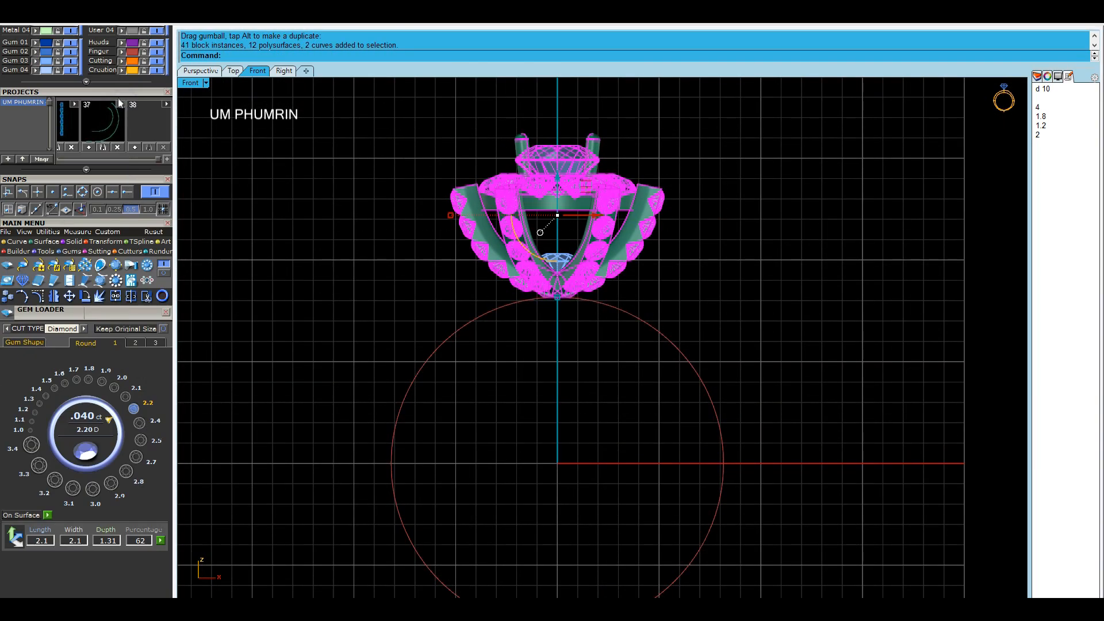
{"action": "scroll", "coordinate": [119, 100], "scroll_direction": "up", "scroll_amount": 3}
{"action": "left_click", "coordinate": [117, 108]}
{"action": "left_click", "coordinate": [553, 270]}
{"action": "scroll", "coordinate": [552, 279], "scroll_direction": "up", "scroll_amount": 2}
{"action": "left_click", "coordinate": [633, 286]}
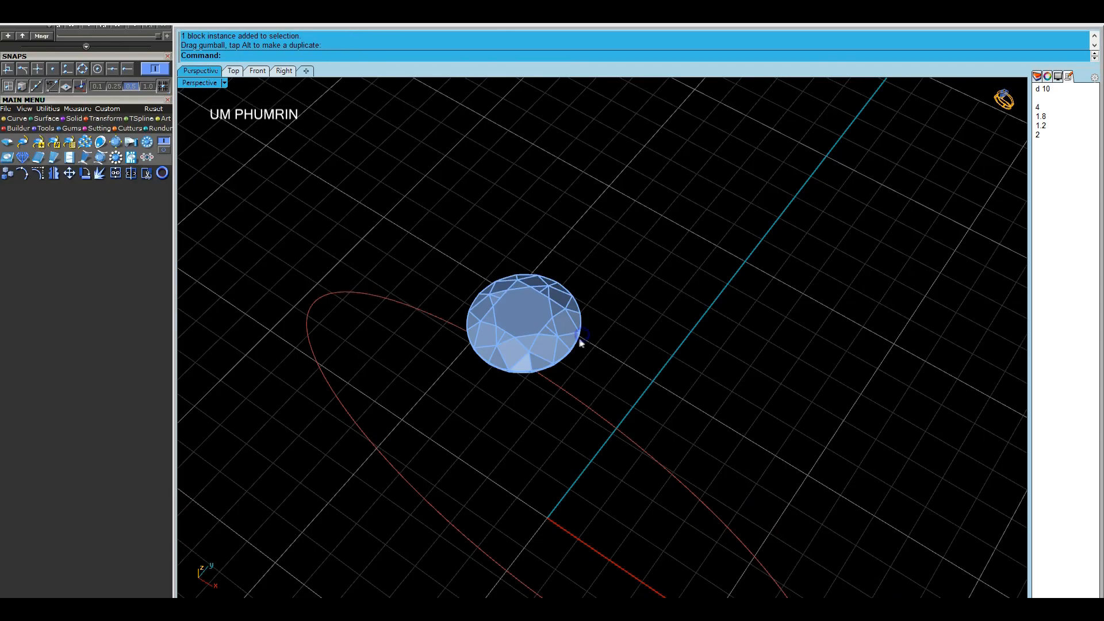
{"action": "right_click_drag", "start_coordinate": [579, 344], "coordinate": [621, 361]}
{"action": "left_click", "coordinate": [258, 71]}
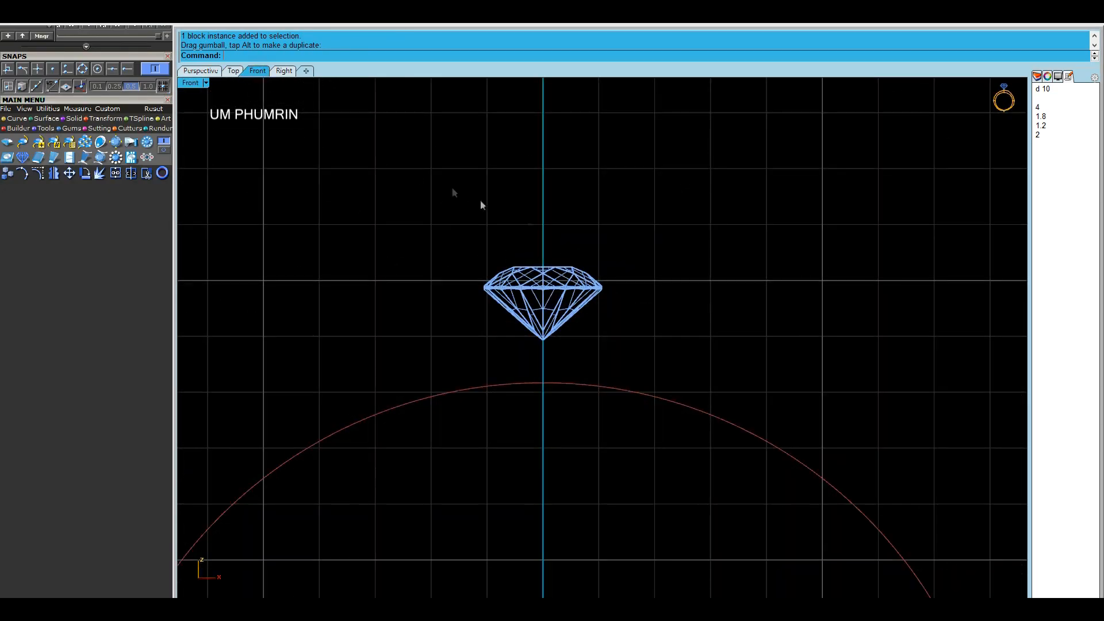
Show the hidden ring top to check the small diamond's position between the arms, and hide it again
{"action": "scroll", "coordinate": [242, 154], "scroll_direction": "down", "scroll_amount": 2}
{"action": "scroll", "coordinate": [148, 59], "scroll_direction": "up", "scroll_amount": 3}
{"action": "left_click", "coordinate": [150, 97]}
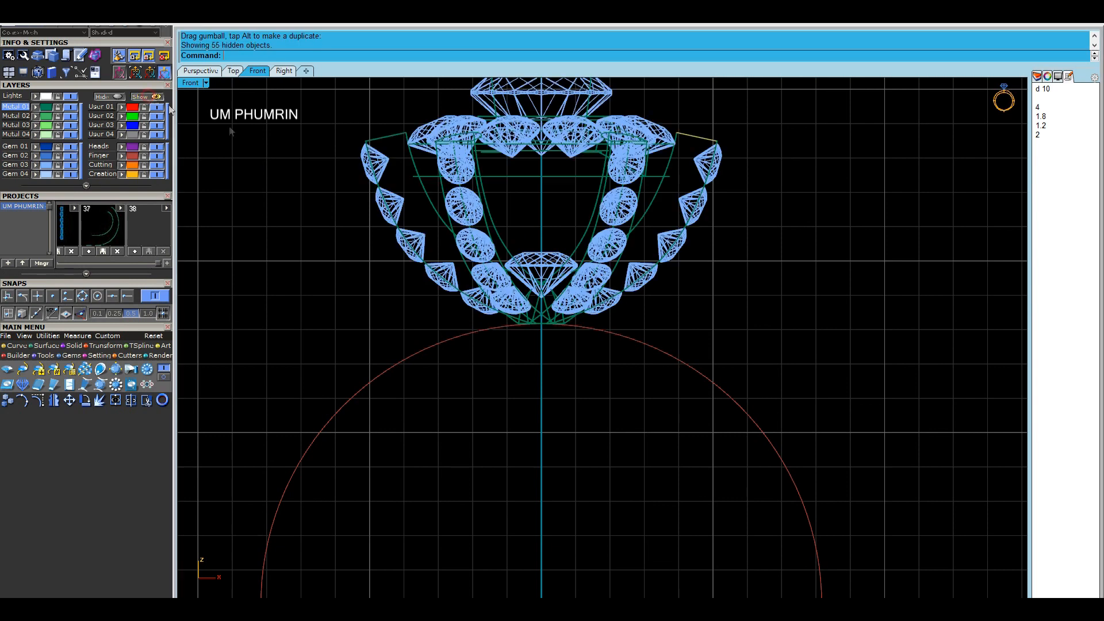
{"action": "left_click", "coordinate": [109, 97]}
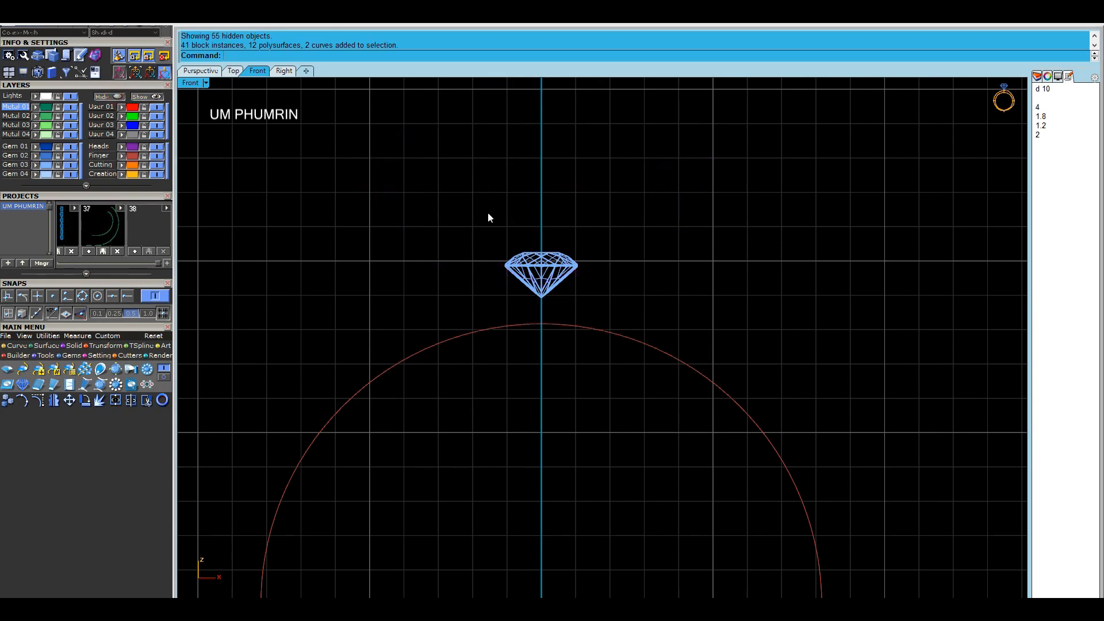
Draw an interpolated curve from beside the diamond's left girdle edge down to the top of the finger circle
{"action": "scroll", "coordinate": [537, 271], "scroll_direction": "up", "scroll_amount": 8}
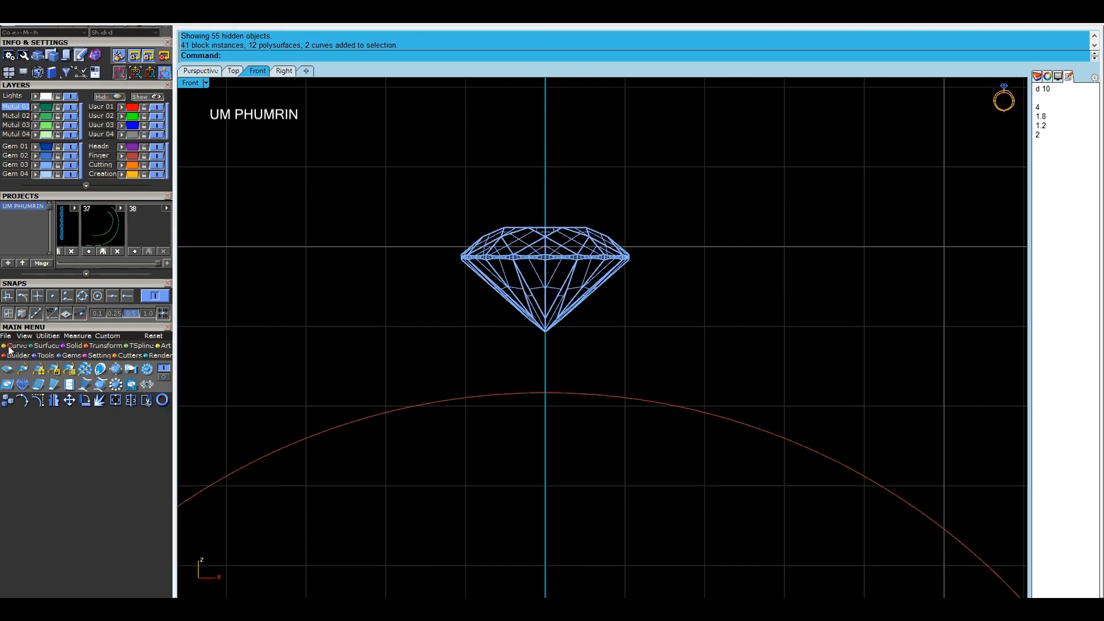
{"action": "left_click", "coordinate": [10, 346]}
{"action": "left_click", "coordinate": [38, 369]}
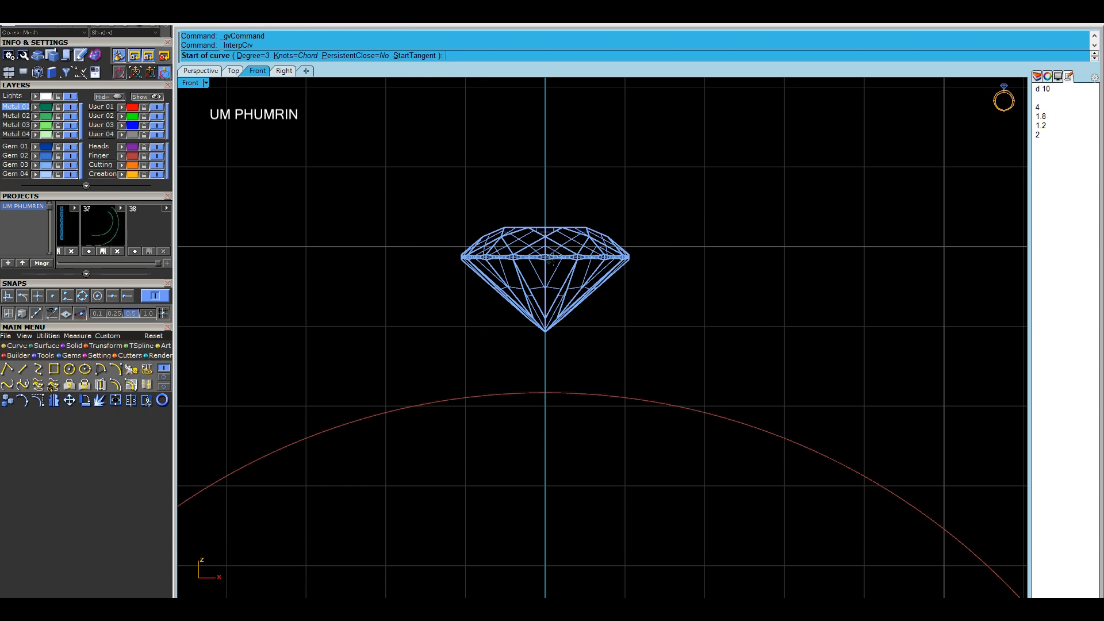
{"action": "scroll", "coordinate": [541, 266], "scroll_direction": "up", "scroll_amount": 2}
{"action": "left_click", "coordinate": [438, 205]}
{"action": "left_click", "coordinate": [456, 310]}
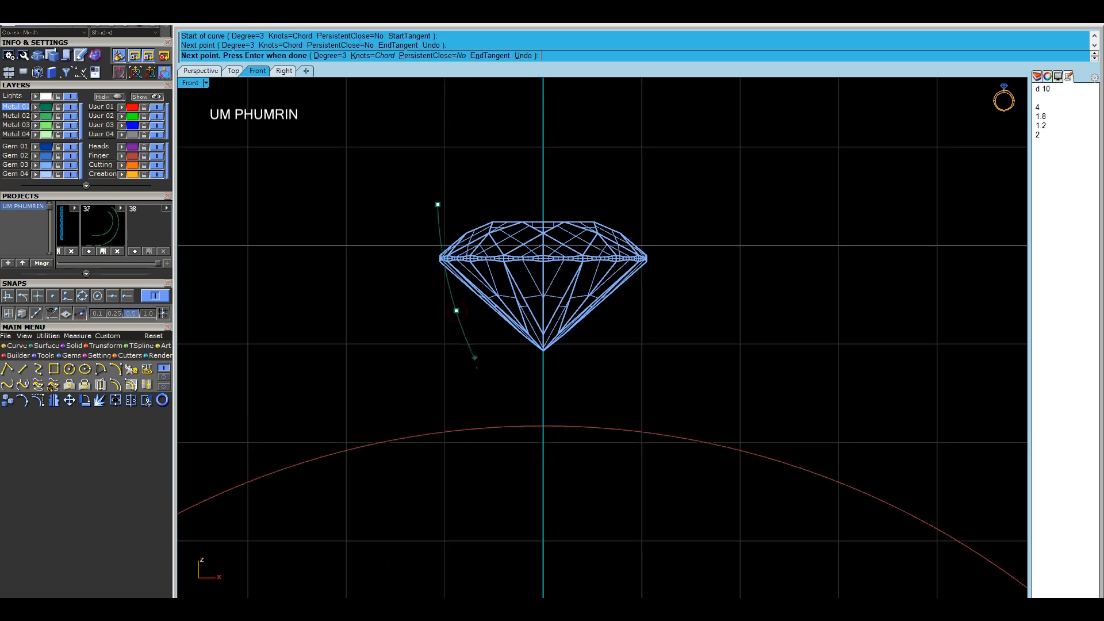
{"action": "left_click", "coordinate": [547, 425]}
{"action": "key", "text": "Return"}
Rebuild the side curve with 6 points and degree 3
{"action": "left_click", "coordinate": [492, 373]}
{"action": "type", "text": "Rebuild"}
{"action": "key", "text": "Return"}
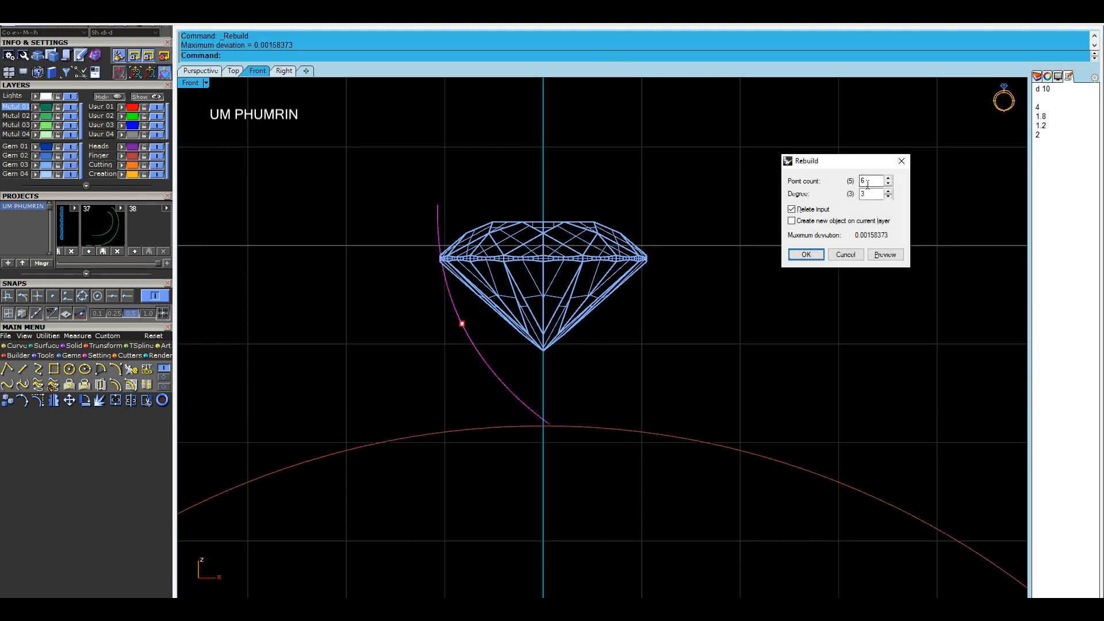
{"action": "left_click", "coordinate": [806, 254]}
Turn on the side curve's control points and move the lower ones to round its bend toward the finger circle
{"action": "left_click", "coordinate": [43, 402]}
{"action": "left_click_drag", "start_coordinate": [416, 350], "coordinate": [550, 418]}
{"action": "left_click_drag", "start_coordinate": [529, 357], "coordinate": [514, 363]}
{"action": "left_click", "coordinate": [628, 395]}
{"action": "left_click_drag", "start_coordinate": [392, 353], "coordinate": [519, 412]}
{"action": "left_click", "coordinate": [552, 403]}
{"action": "left_click", "coordinate": [591, 410]}
{"action": "left_click_drag", "start_coordinate": [465, 364], "coordinate": [508, 425]}
{"action": "left_click_drag", "start_coordinate": [493, 387], "coordinate": [493, 393]}
{"action": "left_click_drag", "start_coordinate": [418, 348], "coordinate": [477, 387]}
{"action": "left_click_drag", "start_coordinate": [456, 339], "coordinate": [457, 327]}
Shift the side curve's upper control points so it runs close along the diamond's girdle
{"action": "left_click_drag", "start_coordinate": [419, 177], "coordinate": [463, 302]}
{"action": "left_click_drag", "start_coordinate": [453, 246], "coordinate": [459, 248]}
{"action": "left_click_drag", "start_coordinate": [418, 187], "coordinate": [446, 251]}
{"action": "left_click", "coordinate": [514, 178]}
{"action": "scroll", "coordinate": [444, 231], "scroll_direction": "up", "scroll_amount": 2}
{"action": "left_click_drag", "start_coordinate": [418, 157], "coordinate": [465, 277]}
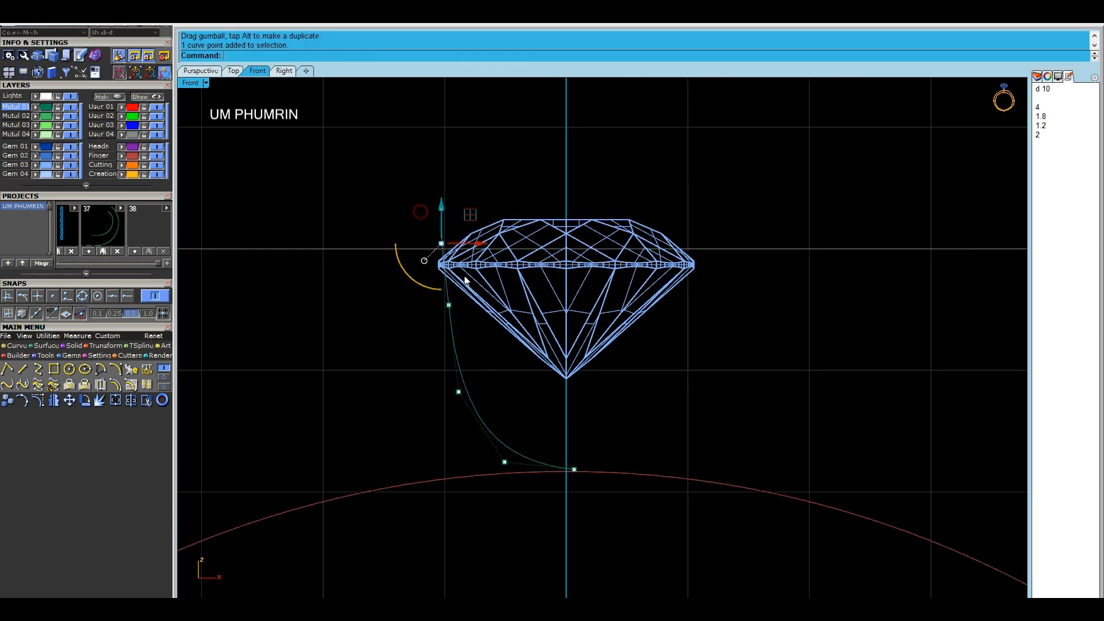
{"action": "left_click_drag", "start_coordinate": [445, 205], "coordinate": [445, 211]}
{"action": "left_click_drag", "start_coordinate": [419, 180], "coordinate": [460, 256]}
{"action": "left_click", "coordinate": [478, 180]}
Fine-tune the middle and bottom control points of the side curve for a smooth bend, and turn the points off
{"action": "left_click_drag", "start_coordinate": [442, 198], "coordinate": [470, 216]}
{"action": "left_click_drag", "start_coordinate": [406, 298], "coordinate": [453, 326]}
{"action": "left_click_drag", "start_coordinate": [479, 306], "coordinate": [476, 309]}
{"action": "left_click_drag", "start_coordinate": [428, 363], "coordinate": [480, 429]}
{"action": "left_click_drag", "start_coordinate": [484, 362], "coordinate": [484, 351]}
{"action": "left_click_drag", "start_coordinate": [474, 418], "coordinate": [527, 491]}
{"action": "left_click_drag", "start_coordinate": [533, 429], "coordinate": [547, 430]}
{"action": "key", "text": "Escape"}
{"action": "key", "text": "Escape"}
Draw a vertical line from the origin up across the side curve's lower end as a cutting line
{"action": "scroll", "coordinate": [585, 427], "scroll_direction": "down", "scroll_amount": 2}
{"action": "right_click_drag", "start_coordinate": [605, 434], "coordinate": [555, 456]}
{"action": "type", "text": "l"}
{"action": "key", "text": "Return"}
{"action": "type", "text": "0"}
{"action": "key", "text": "Return"}
{"action": "left_click", "coordinate": [534, 402]}
{"action": "left_click", "coordinate": [530, 419]}
Trim the side curve's end at the vertical line and delete the line
{"action": "type", "text": "tr"}
{"action": "key", "text": "Return"}
{"action": "left_click", "coordinate": [547, 482]}
{"action": "left_click", "coordinate": [547, 480]}
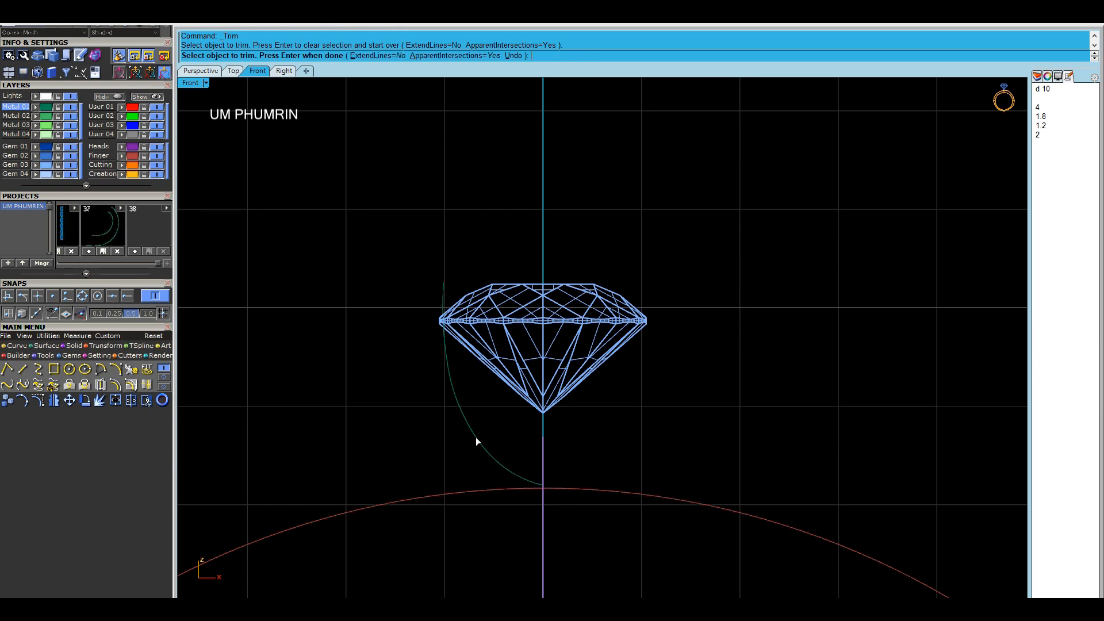
{"action": "key", "text": "Escape"}
{"action": "left_click", "coordinate": [542, 451]}
{"action": "key", "text": "Delete"}
Lock the Finger layer and mirror the side curve across the vertical axis through the origin
{"action": "scroll", "coordinate": [526, 448], "scroll_direction": "down", "scroll_amount": 1}
{"action": "left_click", "coordinate": [144, 156]}
{"action": "left_click", "coordinate": [520, 470]}
{"action": "right_click_drag", "start_coordinate": [613, 463], "coordinate": [515, 468]}
{"action": "type", "text": "mi"}
{"action": "key", "text": "Return"}
{"action": "type", "text": "0"}
{"action": "key", "text": "Return"}
{"action": "left_click", "coordinate": [506, 464], "text": "shift"}
Offset the left side curve outward by 0.5
{"action": "left_click_drag", "start_coordinate": [451, 446], "coordinate": [347, 443]}
{"action": "right_click_drag", "start_coordinate": [425, 459], "coordinate": [528, 477]}
{"action": "type", "text": "ff"}
{"action": "key", "text": "Return"}
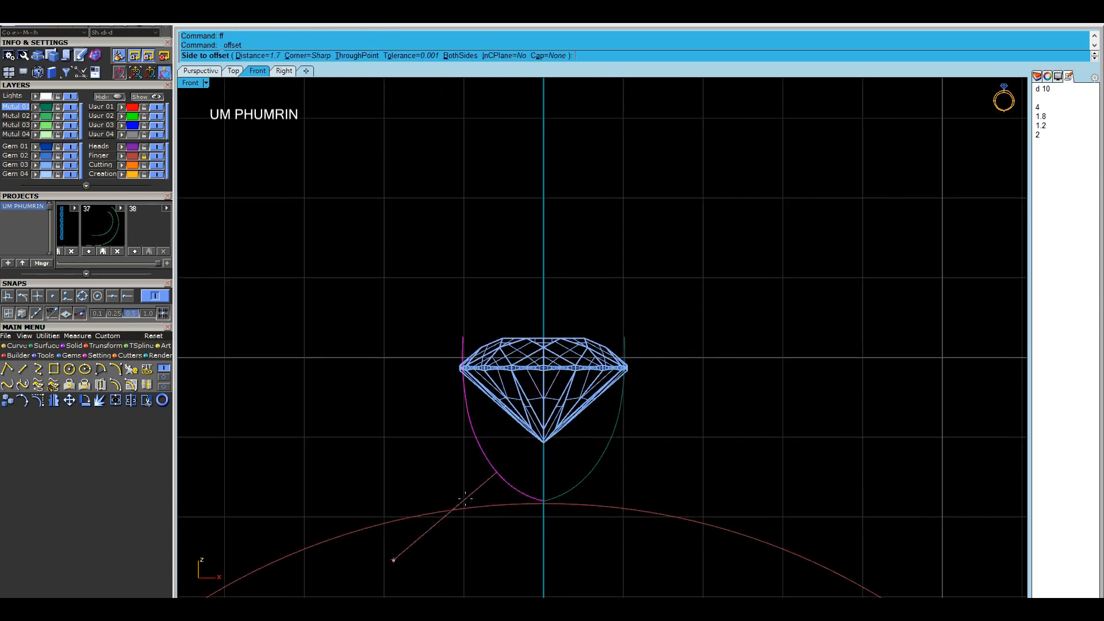
{"action": "type", "text": "0.5"}
{"action": "key", "text": "Return"}
{"action": "left_click", "coordinate": [472, 502]}
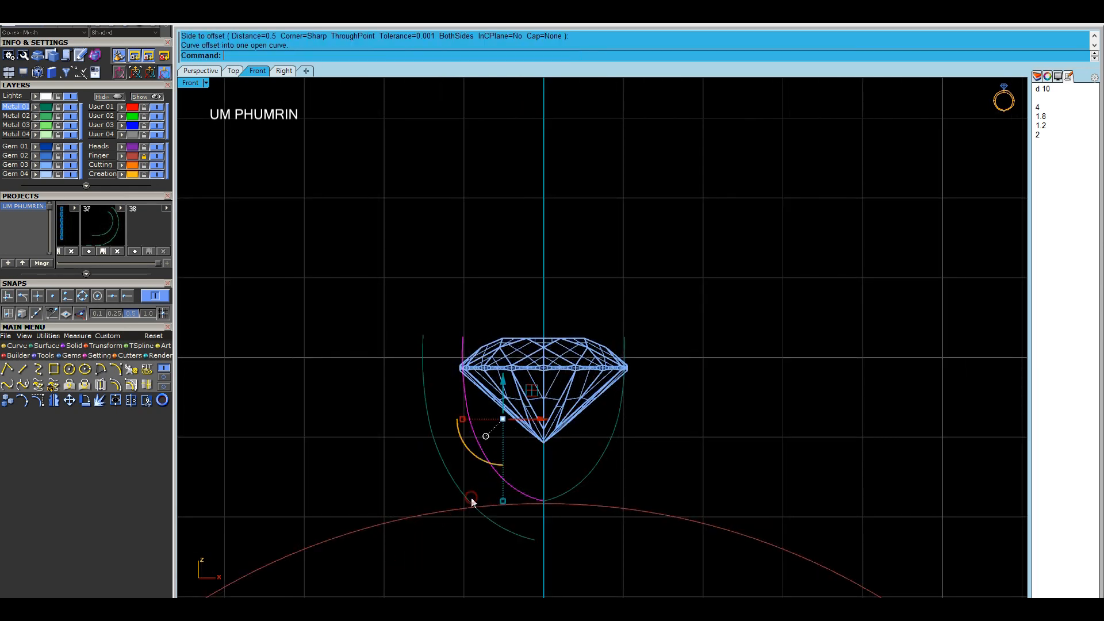
Turn on the left side curve's control points and raise its lower points toward the diamond's tip
{"action": "left_click", "coordinate": [36, 400]}
{"action": "left_click_drag", "start_coordinate": [491, 467], "coordinate": [573, 521]}
{"action": "left_click_drag", "start_coordinate": [526, 462], "coordinate": [534, 423]}
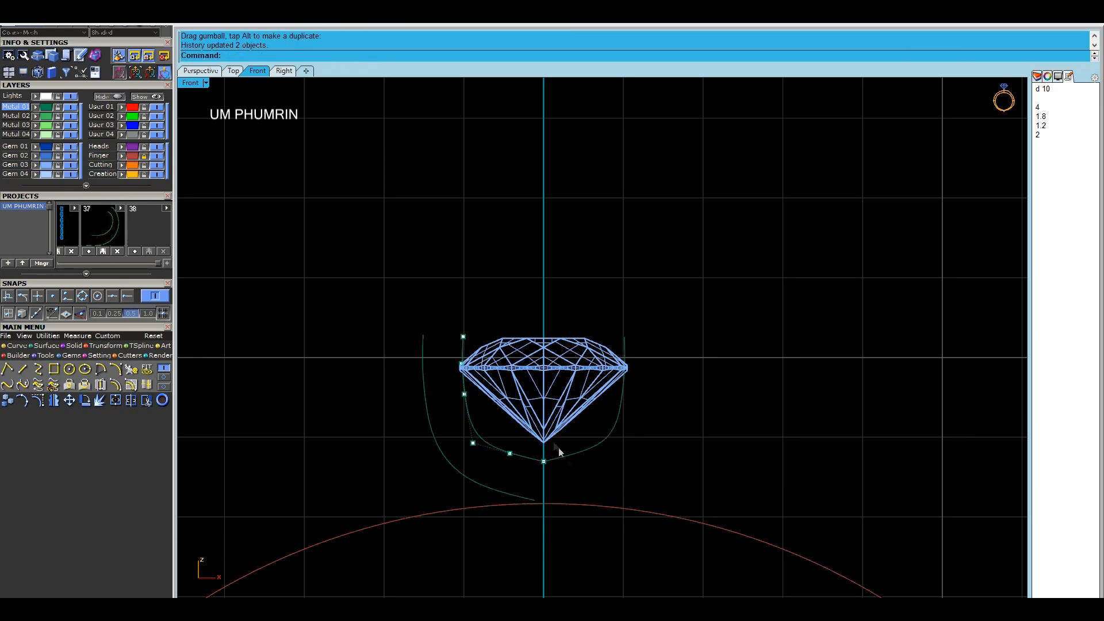
{"action": "scroll", "coordinate": [525, 381], "scroll_direction": "down", "scroll_amount": 5}
{"action": "right_click_drag", "start_coordinate": [535, 402], "coordinate": [498, 354]}
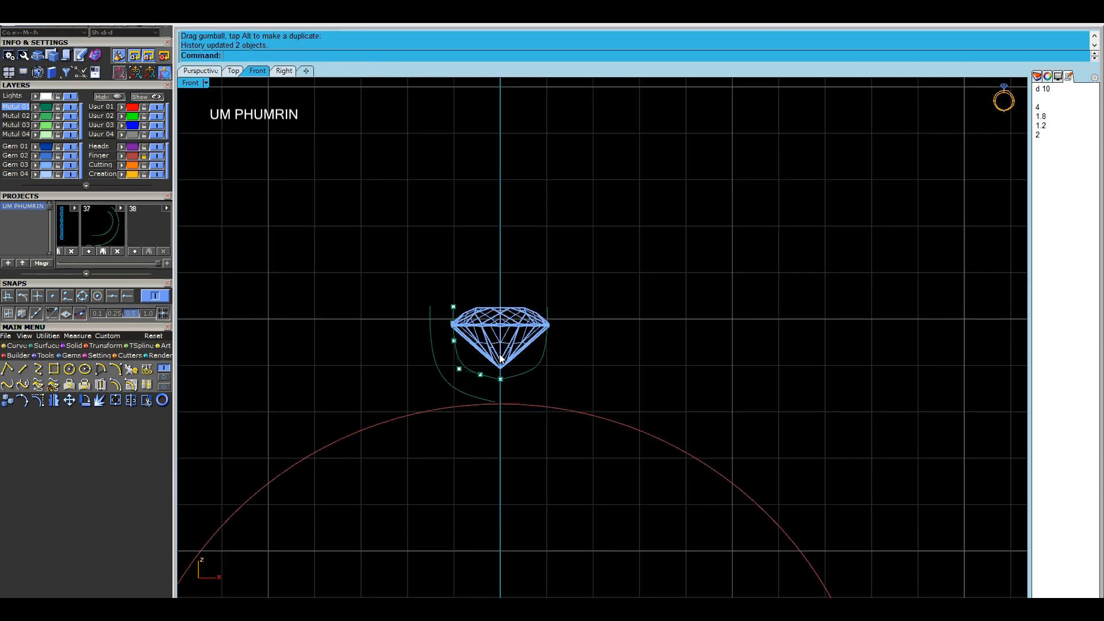
{"action": "scroll", "coordinate": [499, 355], "scroll_direction": "up", "scroll_amount": 8}
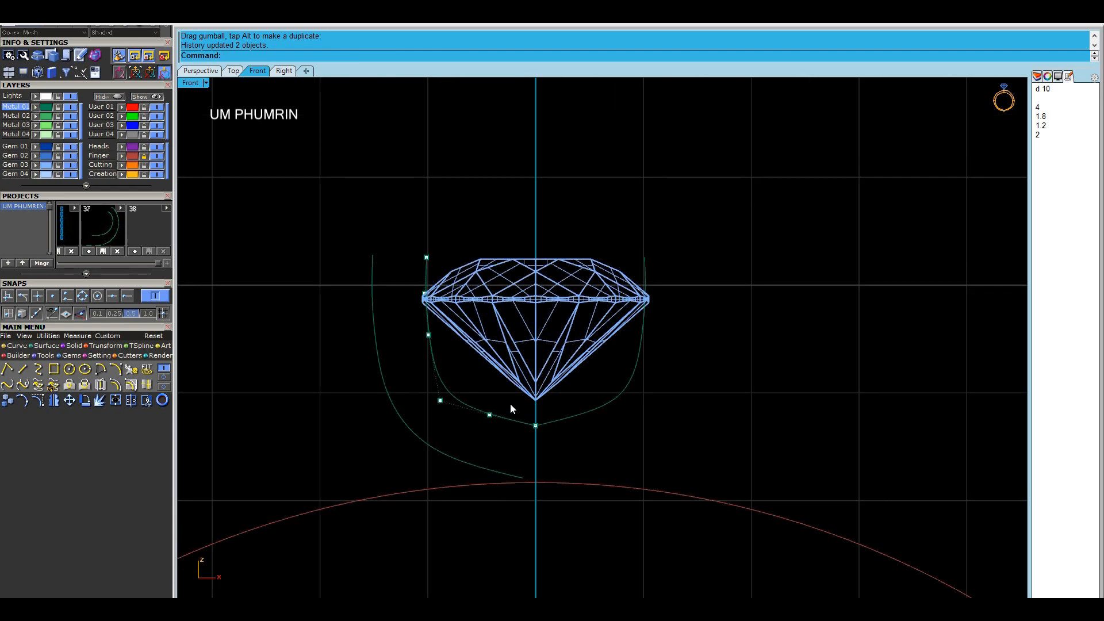
Loft a surface between the inner and outer side curves and view it in Perspective
{"action": "left_click", "coordinate": [606, 384]}
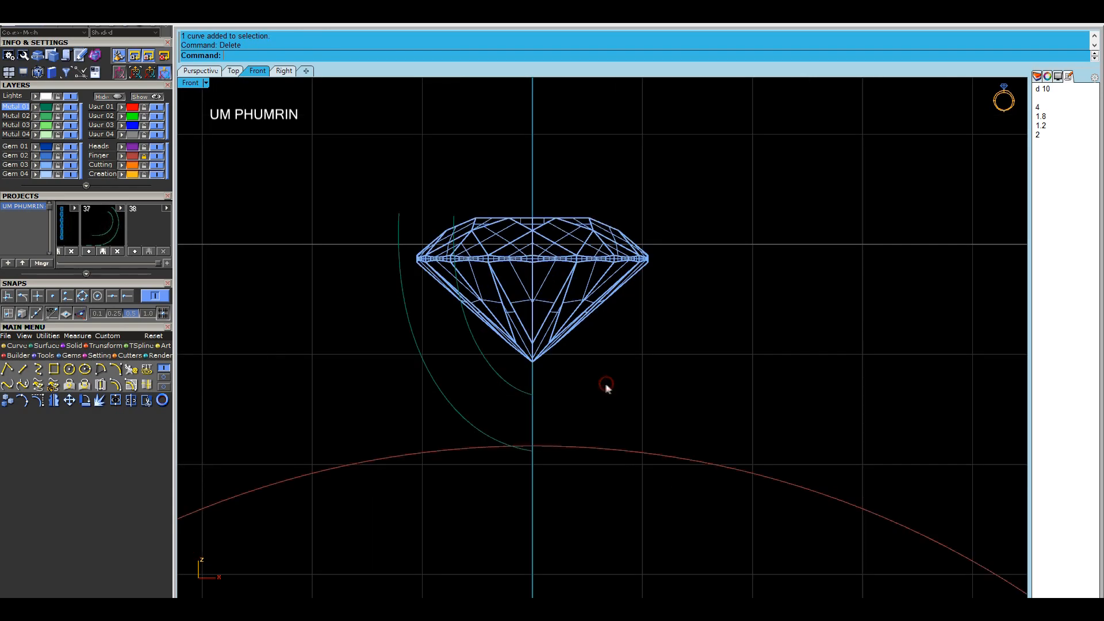
{"action": "left_click_drag", "start_coordinate": [606, 384], "coordinate": [461, 427]}
{"action": "type", "text": "Lo"}
{"action": "key", "text": "Return"}
{"action": "key", "text": "Return"}
{"action": "left_click", "coordinate": [201, 71]}
{"action": "right_click_drag", "start_coordinate": [488, 287], "coordinate": [606, 366]}
Try offsetting the lofted side surface, and undo the offset
{"action": "key", "text": "Escape"}
{"action": "left_click", "coordinate": [571, 348]}
{"action": "type", "text": "O3"}
{"action": "key", "text": "Return"}
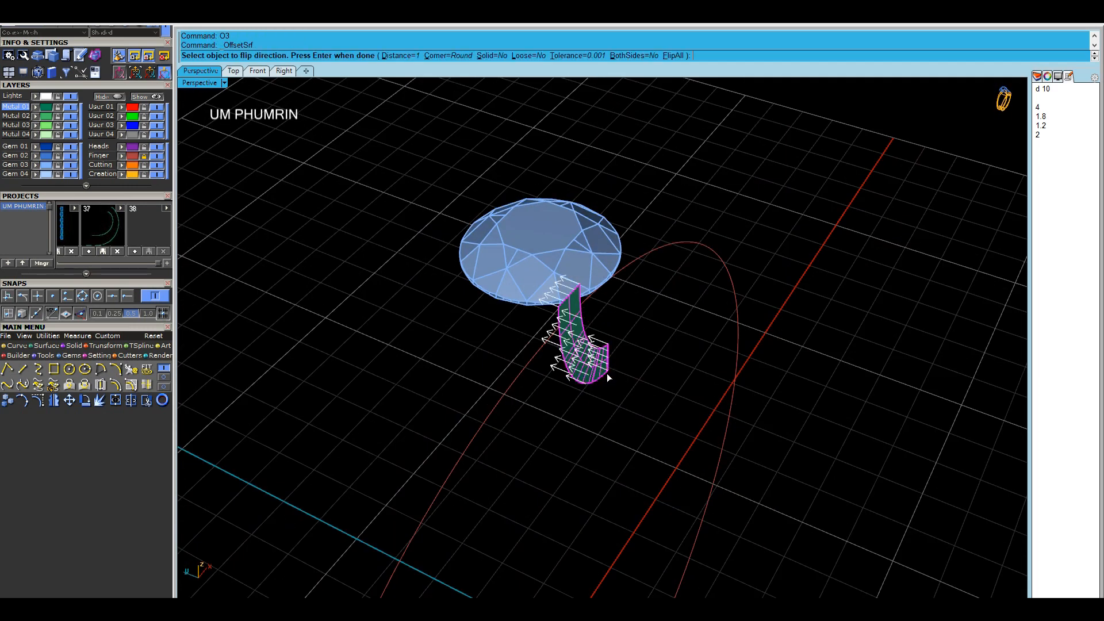
{"action": "type", "text": ".9"}
{"action": "key", "text": "Return"}
{"action": "key", "text": "Return"}
{"action": "key", "text": "ctrl+z"}
{"action": "right_click", "coordinate": [623, 425]}
Offset the lofted side surface by 0.5 as a solid
{"action": "key", "text": "Escape"}
{"action": "left_click", "coordinate": [583, 358]}
{"action": "type", "text": "O"}
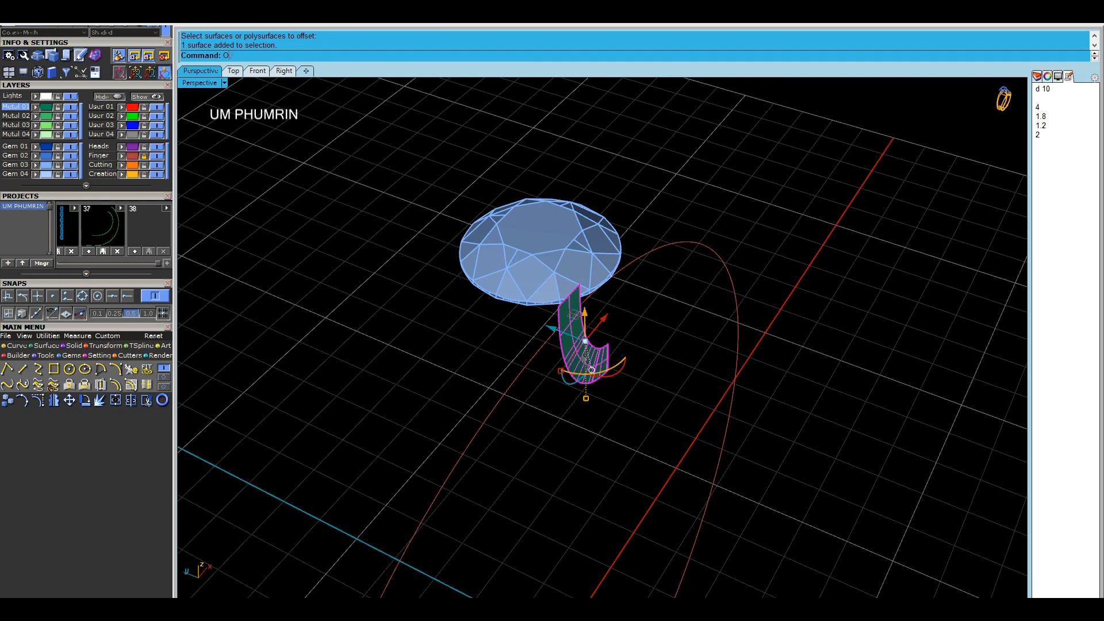
{"action": "type", "text": "3"}
{"action": "key", "text": "Return"}
{"action": "key", "text": "Return"}
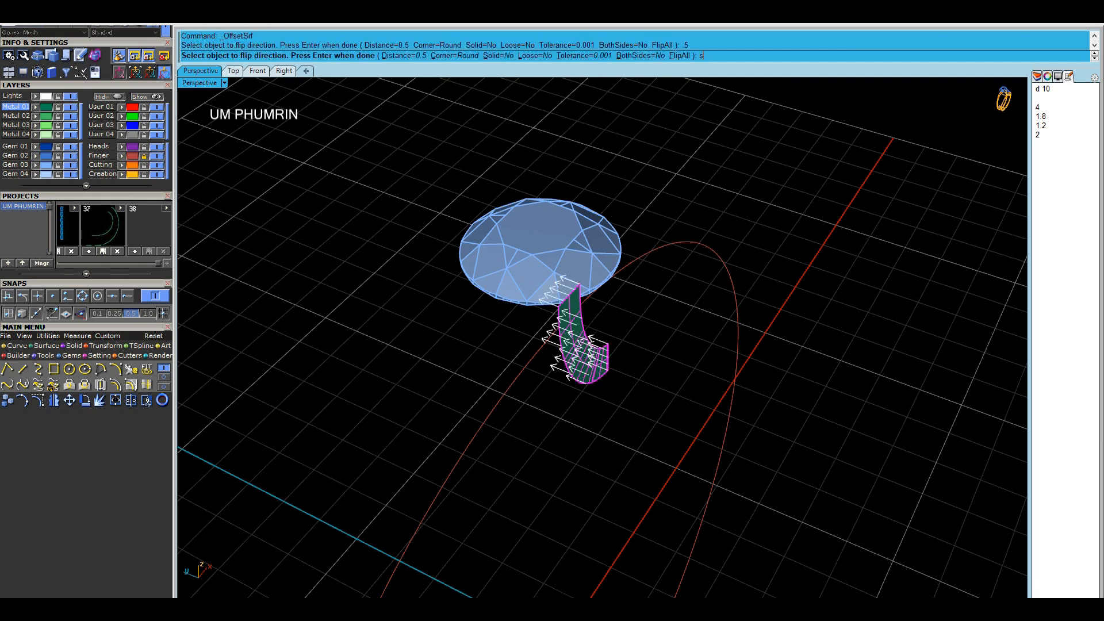
Mirror the arm solids about the origin to form the opposite side of the diamond's setting
{"action": "right_click_drag", "start_coordinate": [637, 386], "coordinate": [605, 424]}
{"action": "type", "text": "MI"}
{"action": "key", "text": "Return"}
{"action": "type", "text": "0"}
{"action": "key", "text": "Return"}
{"action": "left_click", "coordinate": [791, 444]}
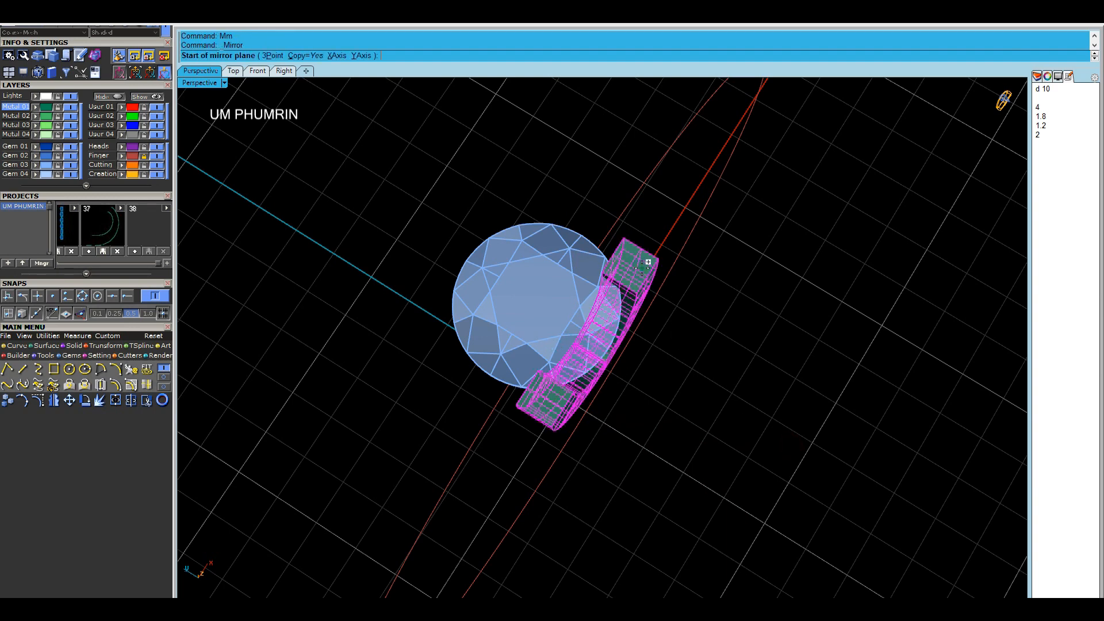
{"action": "right_click_drag", "start_coordinate": [682, 222], "coordinate": [578, 257]}
{"action": "scroll", "coordinate": [578, 258], "scroll_direction": "down", "scroll_amount": 3}
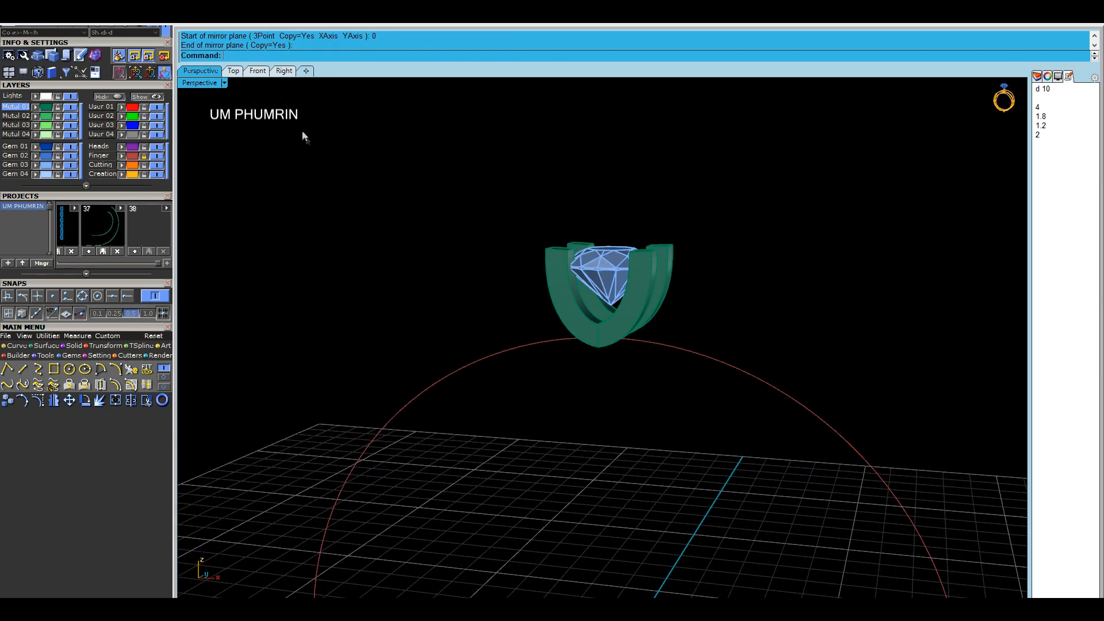
Select the four arm solids in the Front view and delete them
{"action": "left_click", "coordinate": [258, 71]}
{"action": "scroll", "coordinate": [527, 312], "scroll_direction": "down", "scroll_amount": 2}
{"action": "left_click", "coordinate": [543, 307]}
{"action": "left_click", "coordinate": [578, 335]}
{"action": "scroll", "coordinate": [532, 332], "scroll_direction": "up", "scroll_amount": 3}
{"action": "left_click", "coordinate": [560, 335]}
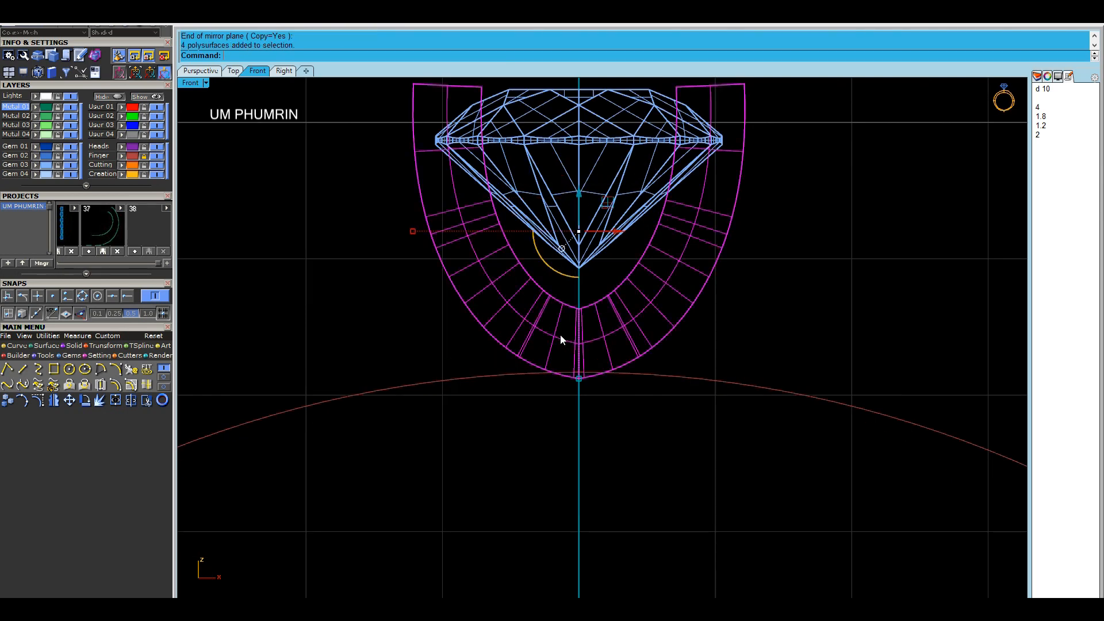
{"action": "scroll", "coordinate": [560, 335], "scroll_direction": "down", "scroll_amount": 2}
{"action": "key", "text": "Delete"}
Turn on the inner side curve's control points and raise its lower points closer to the diamond's tip
{"action": "left_click", "coordinate": [554, 341]}
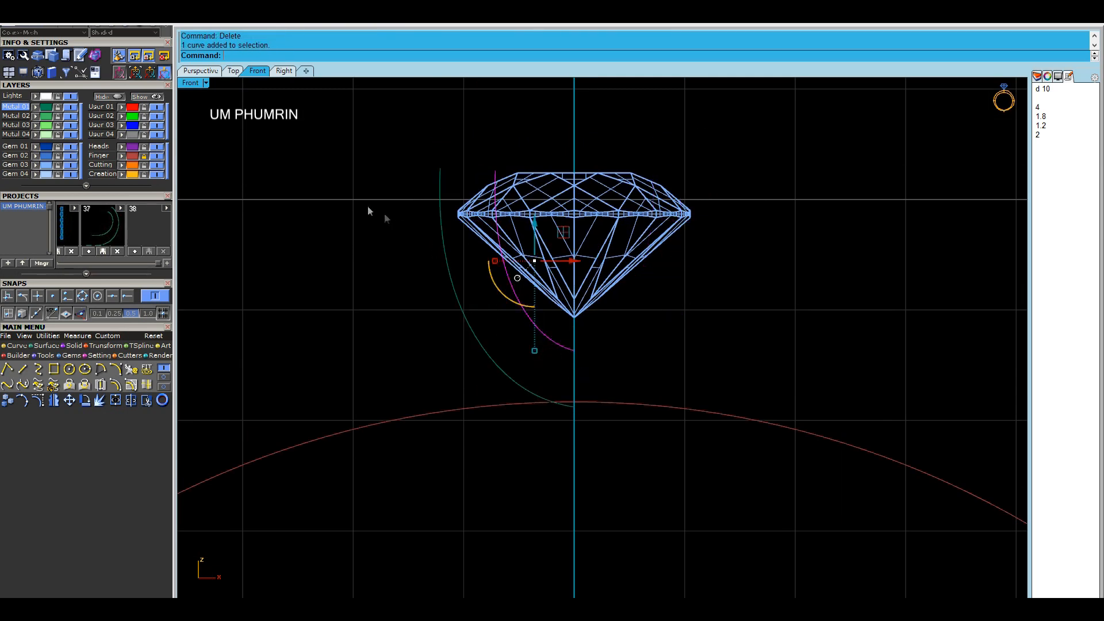
{"action": "scroll", "coordinate": [422, 236], "scroll_direction": "up", "scroll_amount": 2}
{"action": "left_click", "coordinate": [37, 400]}
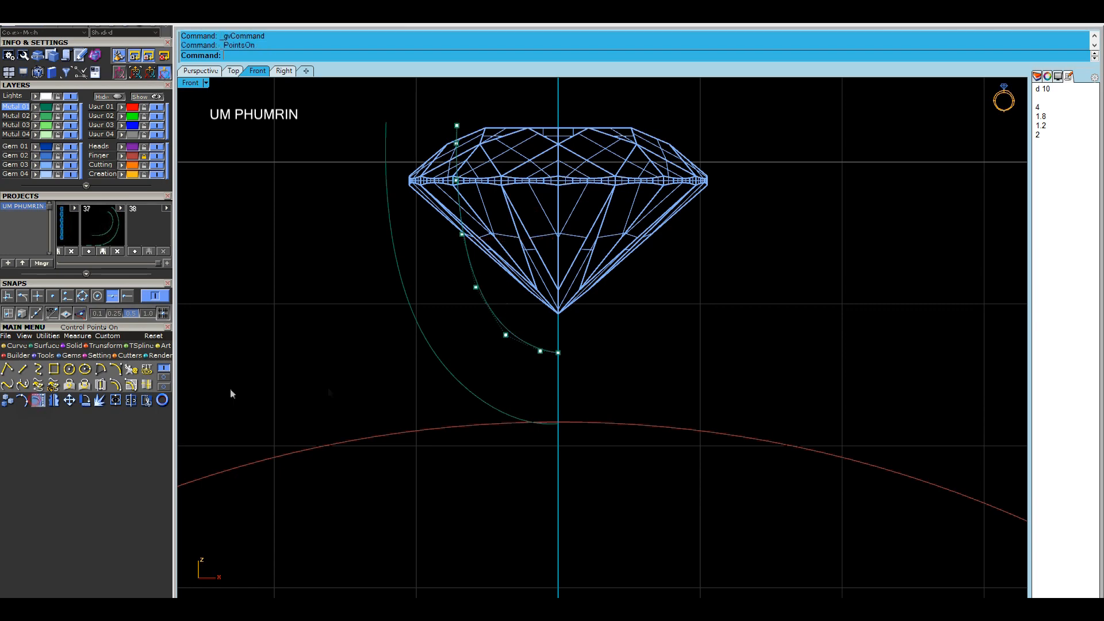
{"action": "left_click_drag", "start_coordinate": [624, 400], "coordinate": [625, 400]}
{"action": "scroll", "coordinate": [533, 322], "scroll_direction": "up", "scroll_amount": 1}
{"action": "left_click_drag", "start_coordinate": [546, 305], "coordinate": [546, 305]}
{"action": "left_click_drag", "start_coordinate": [646, 355], "coordinate": [587, 362]}
{"action": "scroll", "coordinate": [539, 329], "scroll_direction": "up", "scroll_amount": 2}
{"action": "scroll", "coordinate": [565, 323], "scroll_direction": "up", "scroll_amount": 4}
{"action": "left_click_drag", "start_coordinate": [567, 319], "coordinate": [570, 314]}
{"action": "scroll", "coordinate": [549, 334], "scroll_direction": "down", "scroll_amount": 4}
{"action": "left_click_drag", "start_coordinate": [504, 339], "coordinate": [465, 260]}
{"action": "left_click", "coordinate": [445, 311]}
{"action": "scroll", "coordinate": [446, 311], "scroll_direction": "down", "scroll_amount": 2}
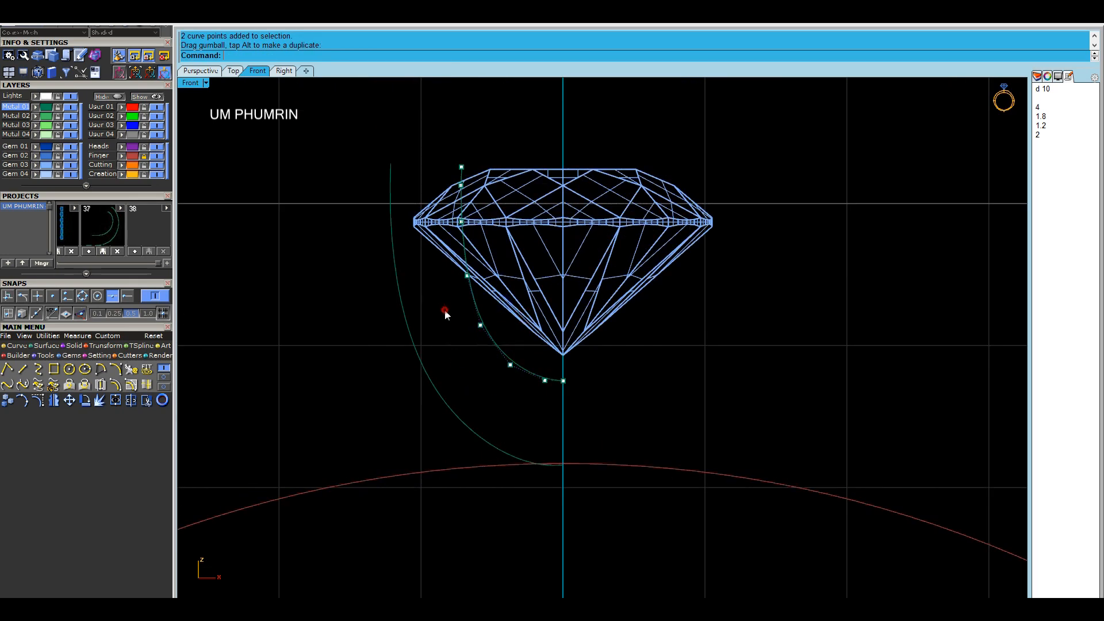
Turn on the outer side curve's control points and adjust its upper points to refine the arc
{"action": "left_click_drag", "start_coordinate": [438, 155], "coordinate": [481, 281]}
{"action": "left_click", "coordinate": [389, 168]}
{"action": "key", "text": "F10"}
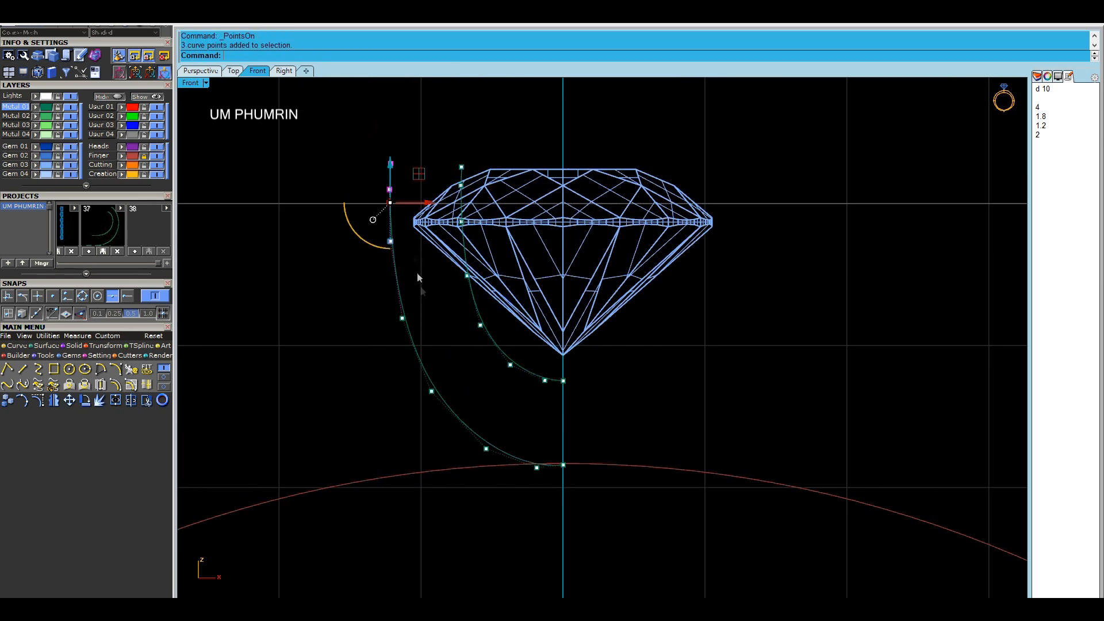
{"action": "scroll", "coordinate": [419, 204], "scroll_direction": "up", "scroll_amount": 2}
{"action": "left_click_drag", "start_coordinate": [421, 205], "coordinate": [420, 205]}
{"action": "left_click", "coordinate": [399, 346]}
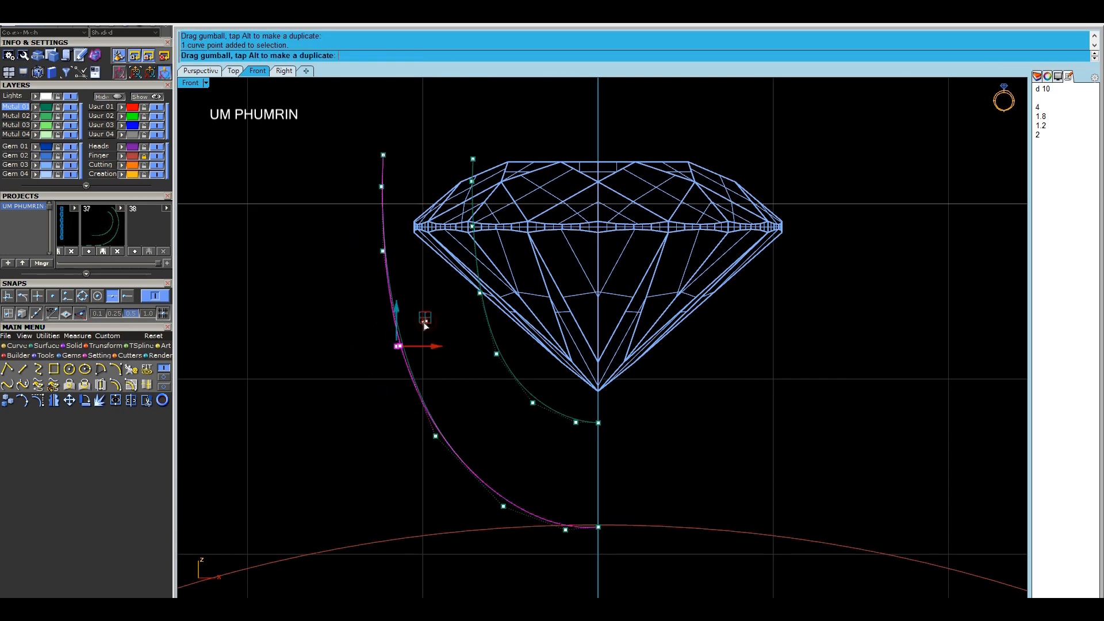
{"action": "left_click_drag", "start_coordinate": [425, 322], "coordinate": [424, 323]}
Level the inner side curve's top end point with the top of the outer curve
{"action": "left_click_drag", "start_coordinate": [392, 152], "coordinate": [495, 139]}
{"action": "scroll", "coordinate": [433, 147], "scroll_direction": "up", "scroll_amount": 4}
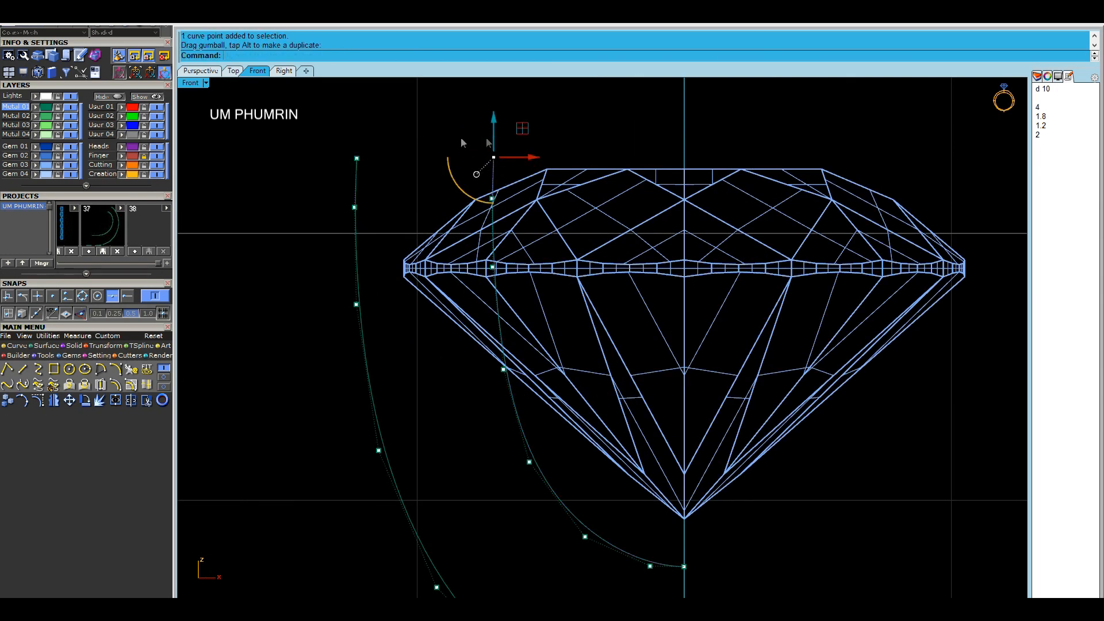
{"action": "left_click_drag", "start_coordinate": [320, 128], "coordinate": [615, 173]}
{"action": "scroll", "coordinate": [552, 138], "scroll_direction": "down", "scroll_amount": 2}
{"action": "left_click", "coordinate": [511, 154]}
{"action": "left_click_drag", "start_coordinate": [469, 143], "coordinate": [409, 200], "text": "shift"}
Loft a surface between the two side curves and move the curves to the hidden Cutting layer
{"action": "right_click_drag", "start_coordinate": [549, 268], "coordinate": [504, 200]}
{"action": "type", "text": "Lo"}
{"action": "right_click", "coordinate": [632, 263]}
{"action": "left_click", "coordinate": [200, 71]}
{"action": "left_click", "coordinate": [157, 165]}
{"action": "left_click", "coordinate": [123, 164]}
Offset the lofted surface into a solid arm with the offset direction flipped
{"action": "left_click", "coordinate": [438, 242]}
{"action": "right_click_drag", "start_coordinate": [438, 241], "coordinate": [520, 270]}
{"action": "right_click_drag", "start_coordinate": [521, 270], "coordinate": [582, 278], "text": "shift"}
{"action": "type", "text": "OS"}
{"action": "key", "text": "space"}
{"action": "type", "text": "f"}
{"action": "key", "text": "space"}
{"action": "key", "text": "space"}
{"action": "left_click", "coordinate": [643, 310]}
Try to fillet the arm's long edges with a radius of 1
{"action": "right_click_drag", "start_coordinate": [640, 326], "coordinate": [481, 231]}
{"action": "scroll", "coordinate": [440, 175], "scroll_direction": "up", "scroll_amount": 4}
{"action": "type", "text": "fe"}
{"action": "key", "text": "space"}
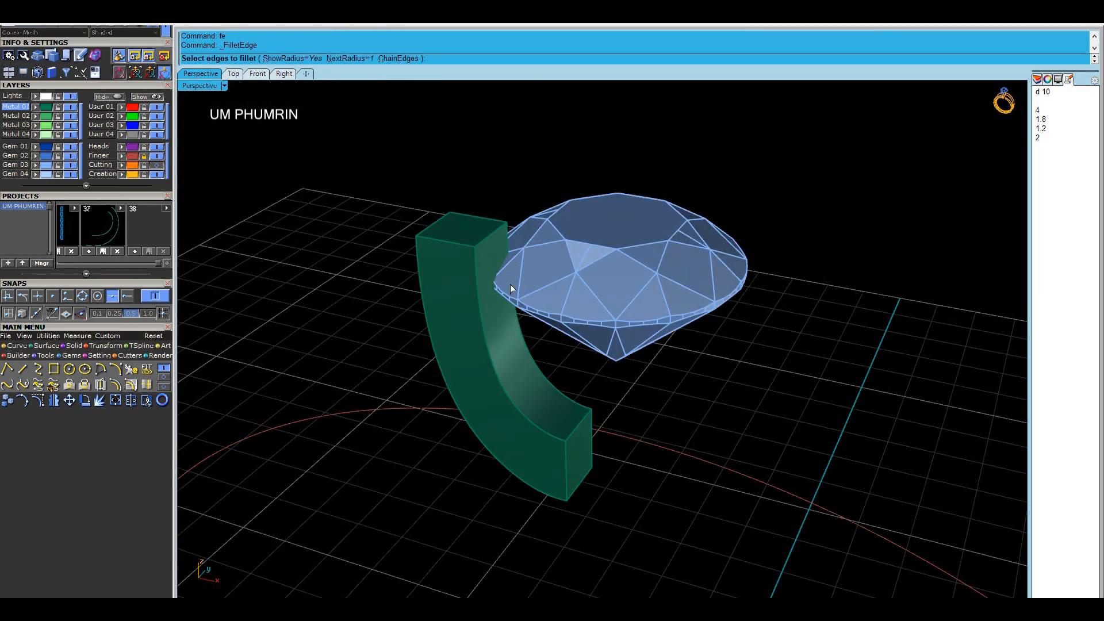
{"action": "left_click_drag", "start_coordinate": [547, 344], "coordinate": [377, 335]}
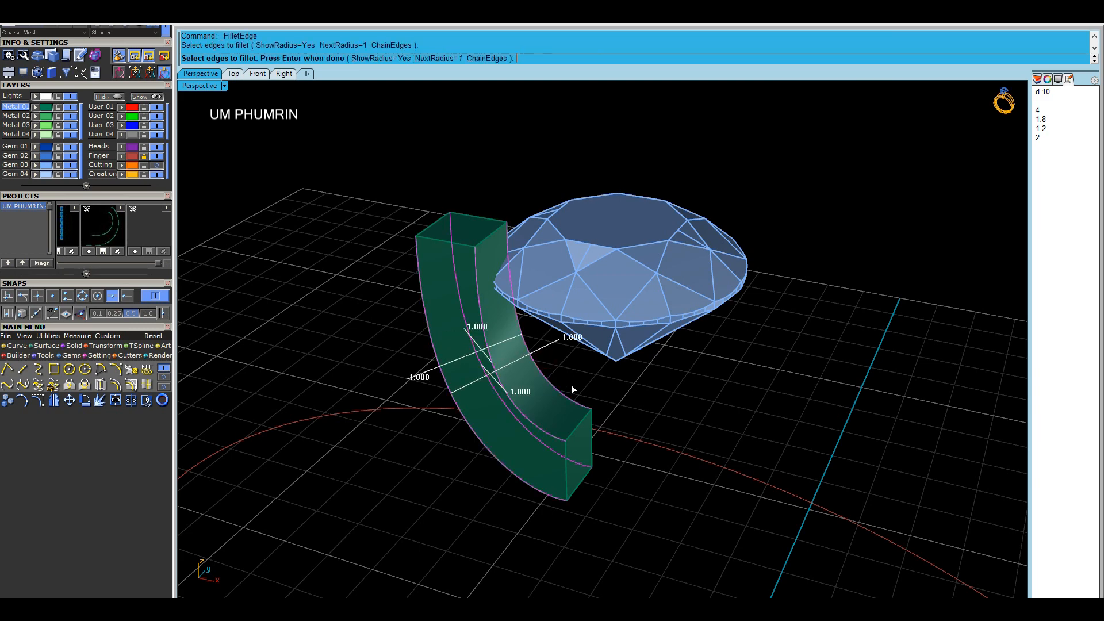
{"action": "key", "text": "space"}
{"action": "key", "text": "space"}
{"action": "right_click_drag", "start_coordinate": [577, 384], "coordinate": [587, 340]}
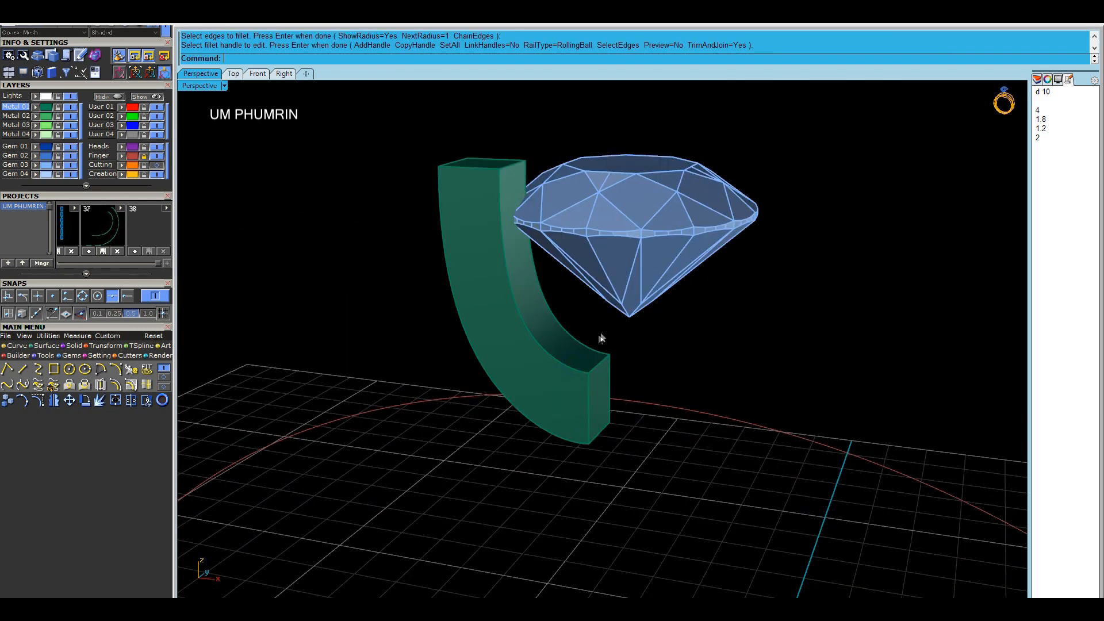
Hide the Gem 03 layer and select the arm's long and top edges for a fillet of radius 0.2
{"action": "key", "text": "space"}
{"action": "type", "text": ".2"}
{"action": "key", "text": "Return"}
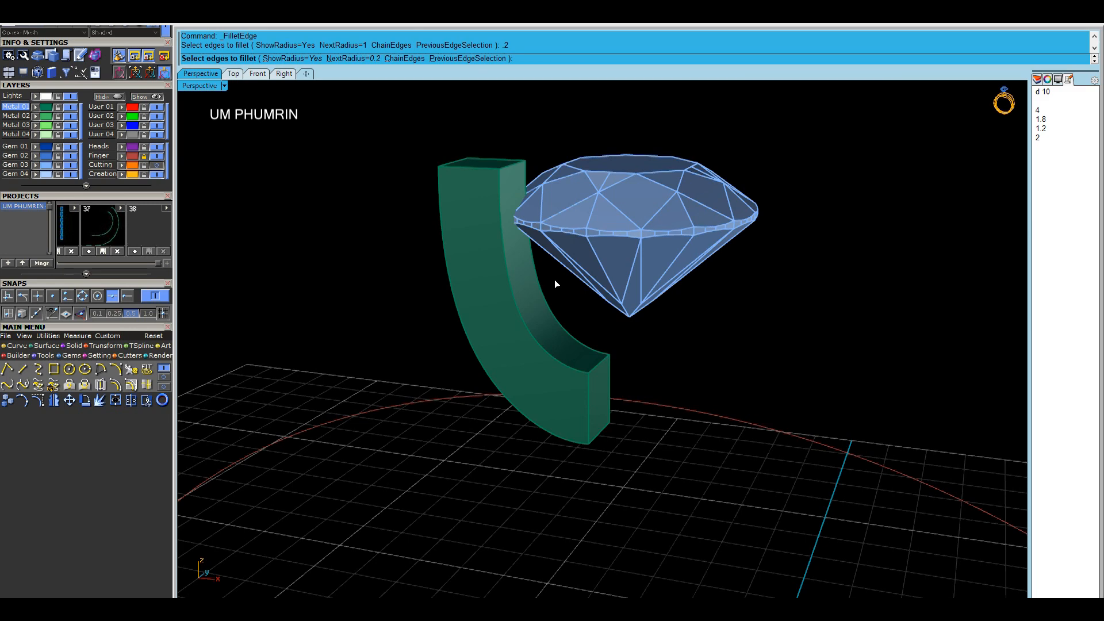
{"action": "right_click_drag", "start_coordinate": [555, 280], "coordinate": [567, 317], "text": "shift"}
{"action": "left_click", "coordinate": [68, 165]}
{"action": "left_click_drag", "start_coordinate": [598, 267], "coordinate": [437, 184]}
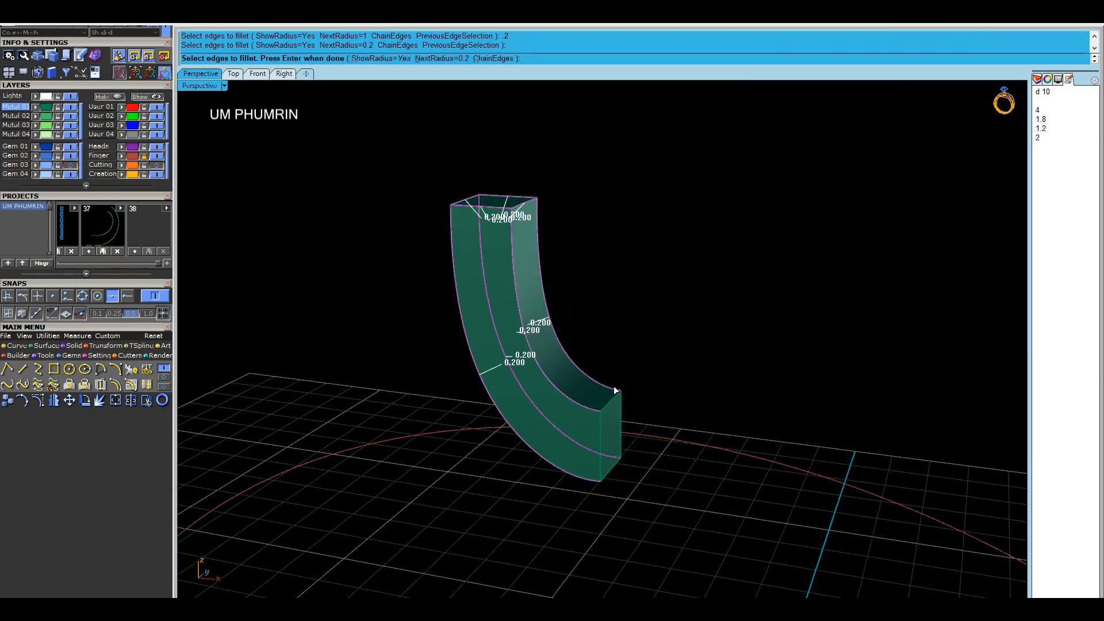
{"action": "key", "text": "Return"}
Set the four fillet handles at the arm's lower end to 0.1 and apply the edge fillet
{"action": "left_click", "coordinate": [618, 412]}
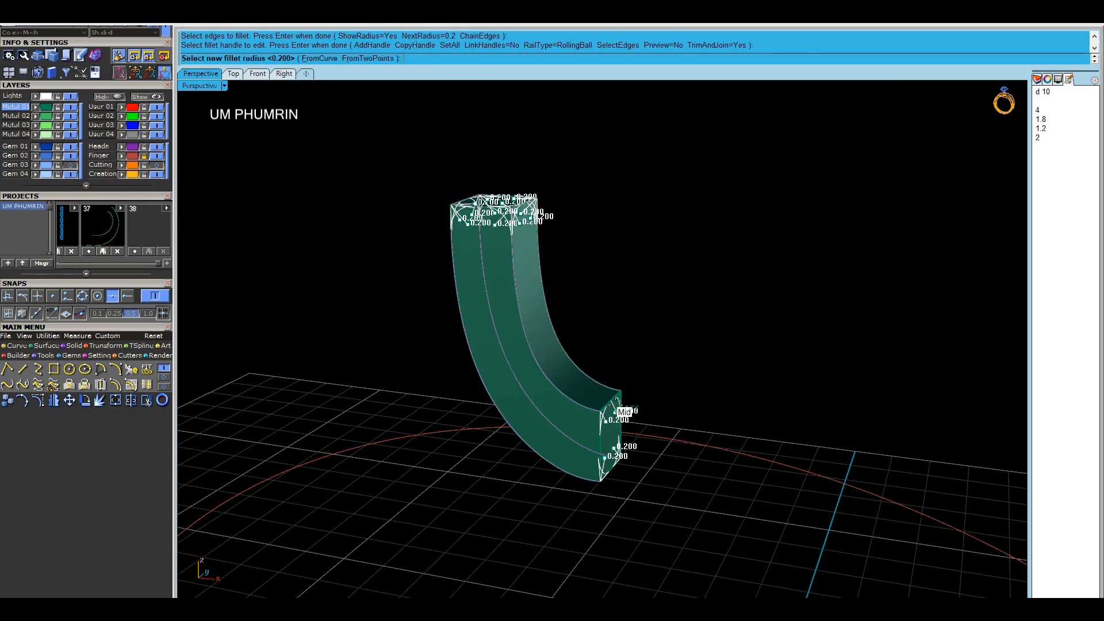
{"action": "type", "text": ".1"}
{"action": "key", "text": "Return"}
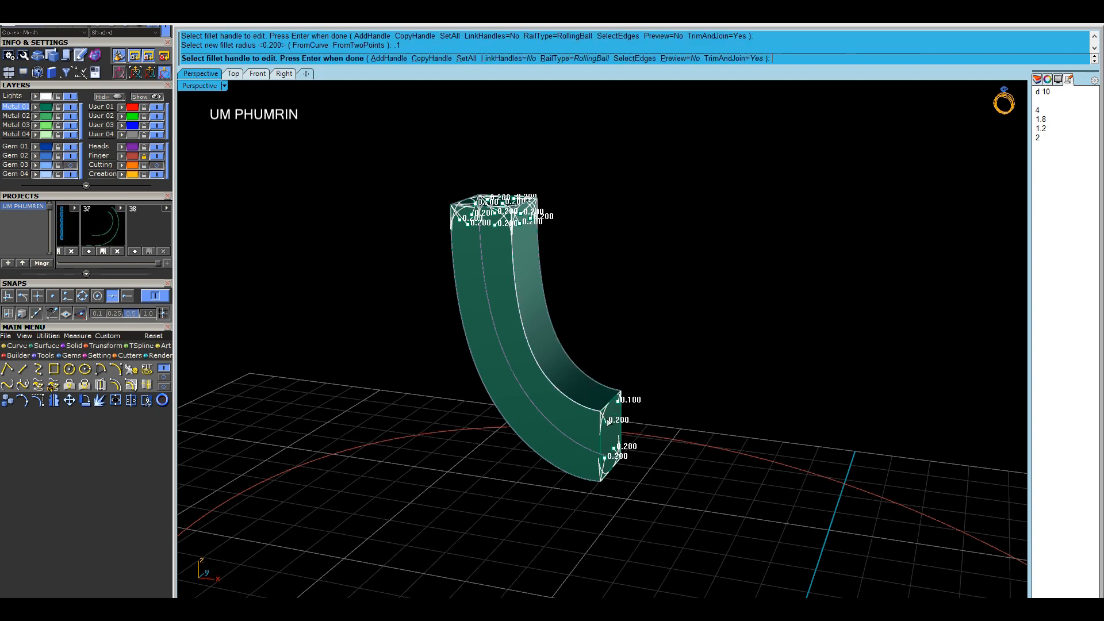
{"action": "left_click", "coordinate": [609, 425]}
{"action": "type", "text": ".1"}
{"action": "key", "text": "Return"}
{"action": "left_click", "coordinate": [607, 454]}
{"action": "type", "text": ".1"}
{"action": "key", "text": "Return"}
{"action": "left_click", "coordinate": [613, 448]}
{"action": "type", "text": ".1"}
{"action": "key", "text": "Return"}
{"action": "right_click_drag", "start_coordinate": [611, 291], "coordinate": [633, 328]}
{"action": "key", "text": "Return"}
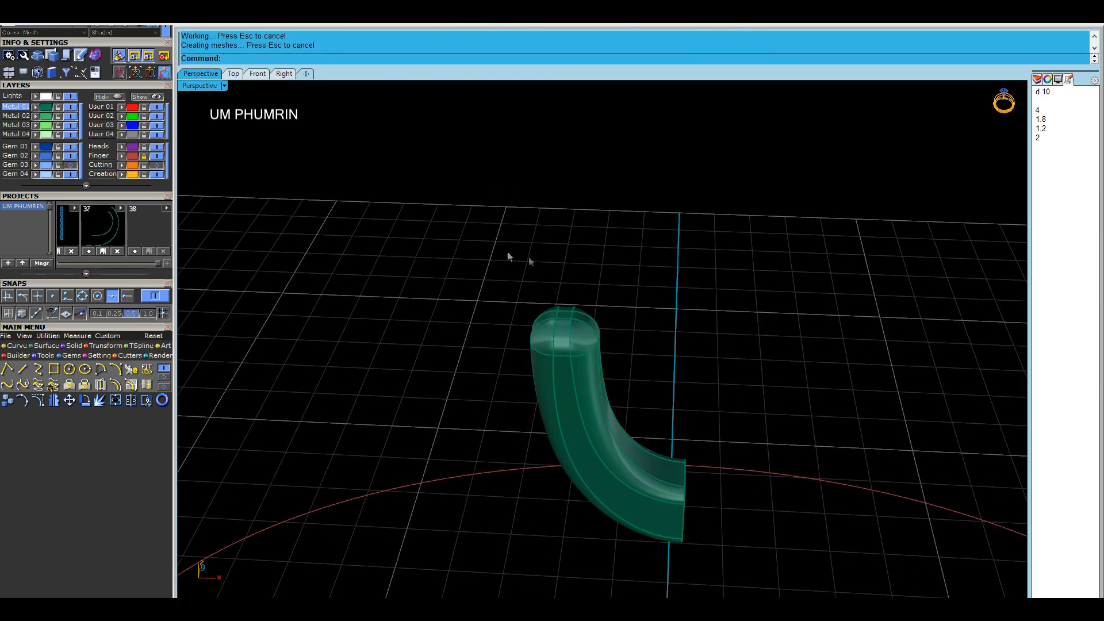
Show the diamond again and undo the arm's edge fillet
{"action": "left_click", "coordinate": [70, 165]}
{"action": "right_click_drag", "start_coordinate": [500, 192], "coordinate": [660, 230]}
{"action": "key", "text": "ctrl+z"}
{"action": "right_click_drag", "start_coordinate": [656, 257], "coordinate": [562, 300]}
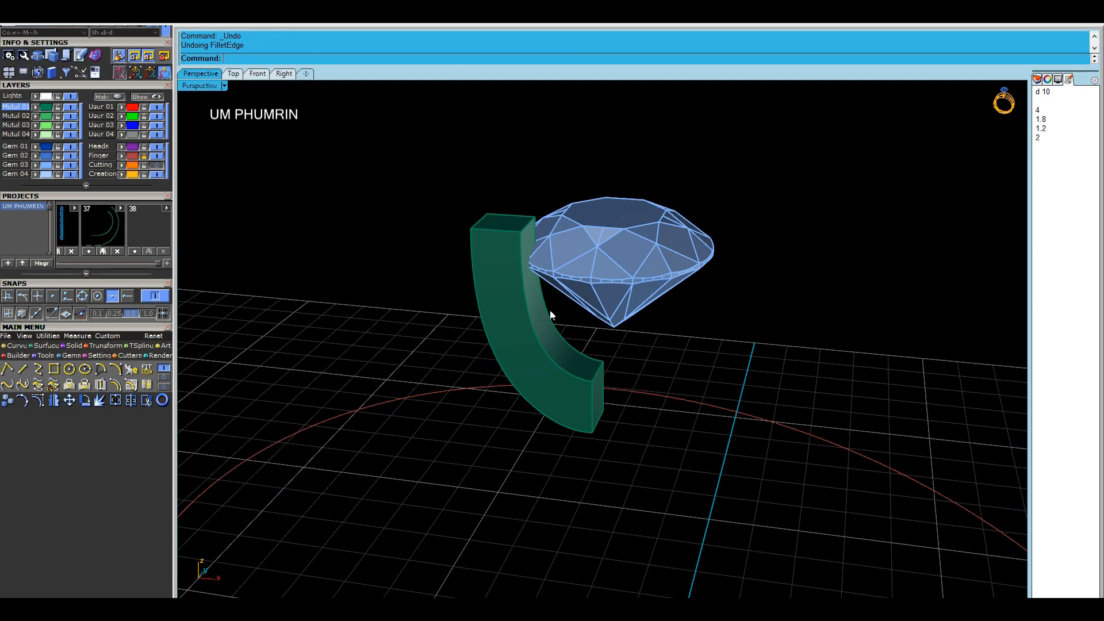
Hide the Gem 03 layer and select the arm's long and top edges for a fillet of radius 0.15
{"action": "left_click", "coordinate": [70, 165]}
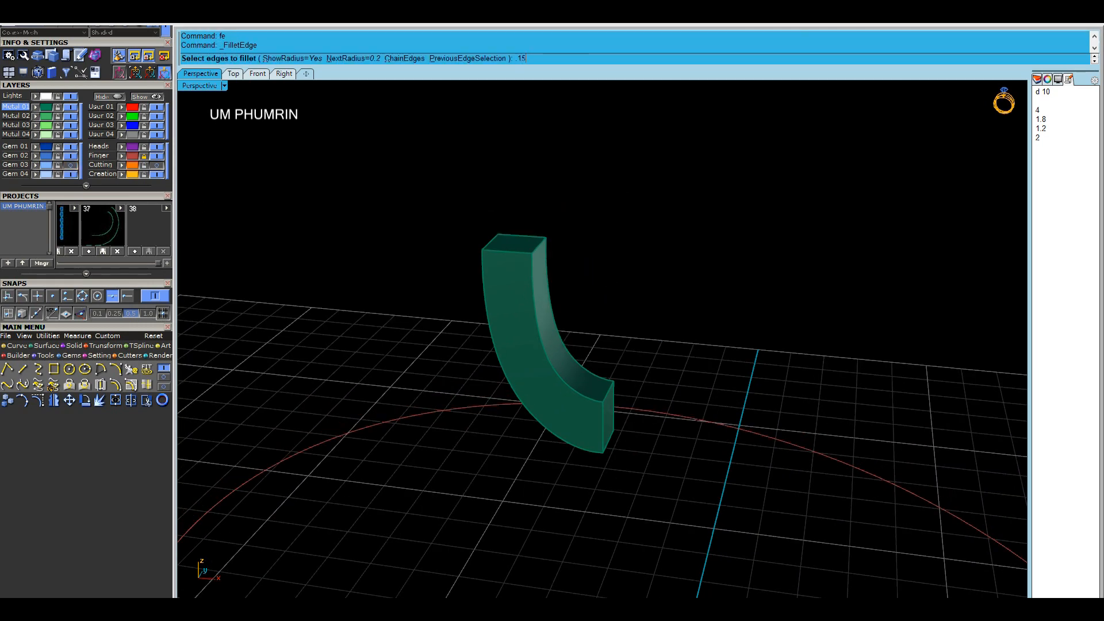
{"action": "left_click_drag", "start_coordinate": [617, 293], "coordinate": [466, 221]}
{"action": "right_click", "coordinate": [574, 254]}
{"action": "scroll", "coordinate": [628, 387], "scroll_direction": "up", "scroll_amount": 4}
Set the four fillet handles at the arm's lower end to 0.1 and apply the variable-radius fillet
{"action": "left_click", "coordinate": [603, 399]}
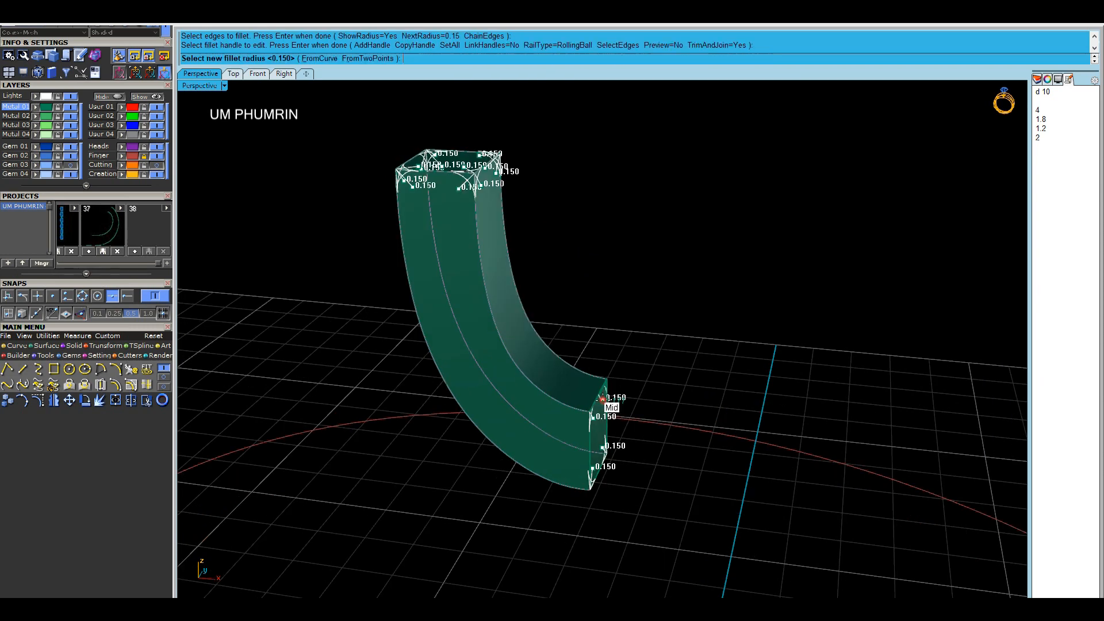
{"action": "key", "text": "Return"}
{"action": "left_click", "coordinate": [596, 421]}
{"action": "type", "text": ".1"}
{"action": "key", "text": "Return"}
{"action": "left_click", "coordinate": [603, 450]}
{"action": "type", "text": ".1"}
{"action": "key", "text": "Return"}
{"action": "left_click", "coordinate": [592, 469]}
{"action": "type", "text": ".1"}
{"action": "key", "text": "Return"}
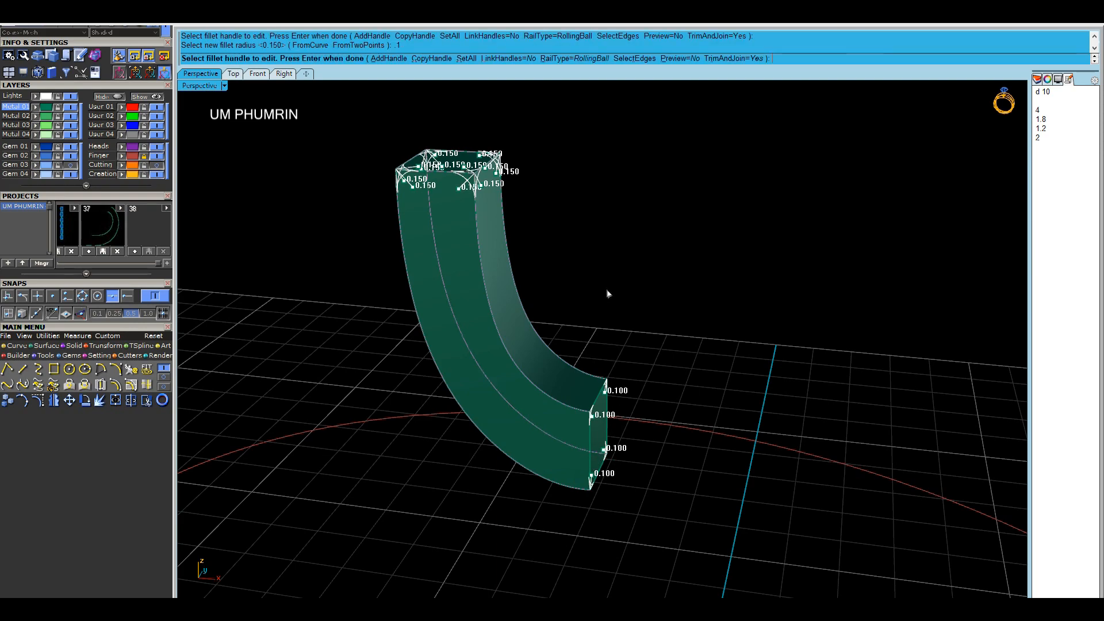
{"action": "right_click_drag", "start_coordinate": [685, 282], "coordinate": [719, 266]}
{"action": "right_click", "coordinate": [720, 266]}
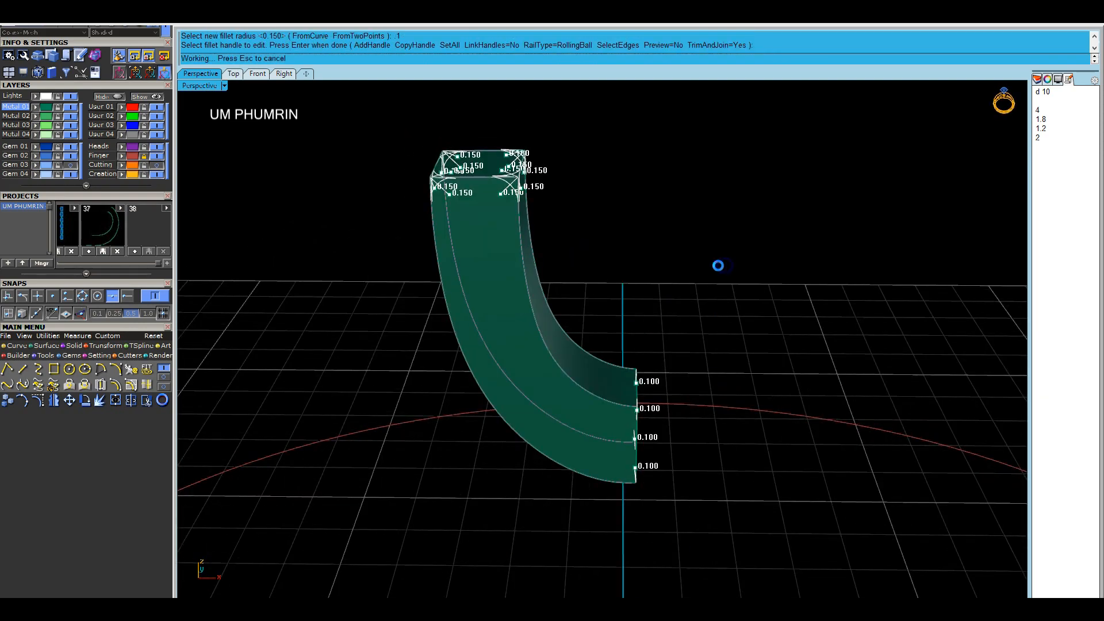
Mirror the filleted arm across the Y and X axes in the Top view to form a four-prong setting
{"action": "left_click", "coordinate": [505, 262]}
{"action": "left_click", "coordinate": [240, 73]}
{"action": "type", "text": "M"}
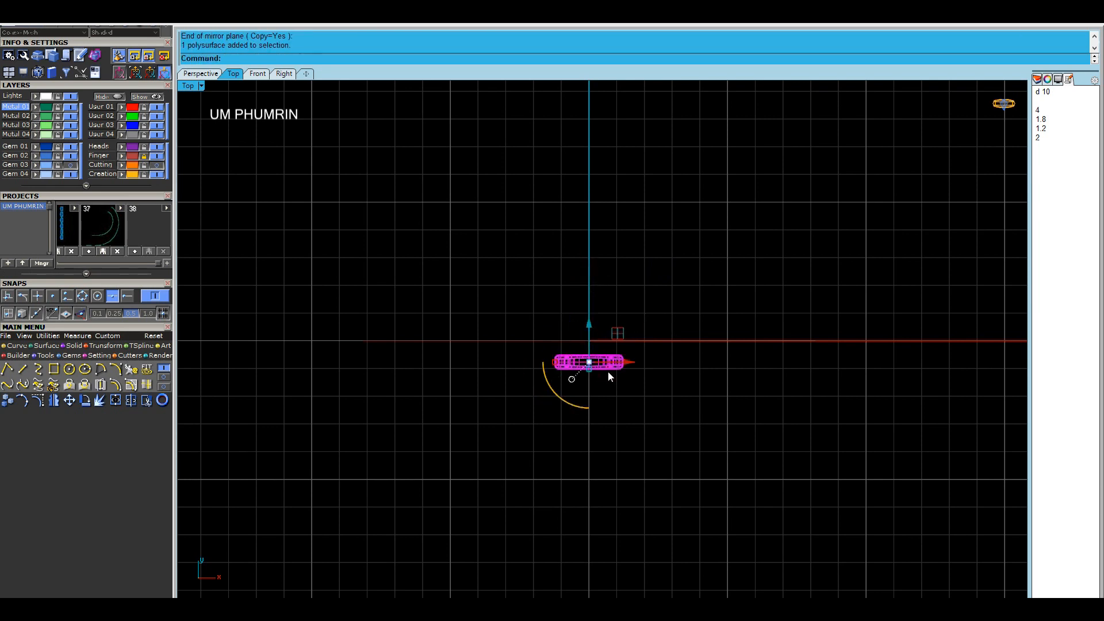
{"action": "left_click", "coordinate": [686, 340]}
{"action": "left_click_drag", "start_coordinate": [527, 281], "coordinate": [672, 404]}
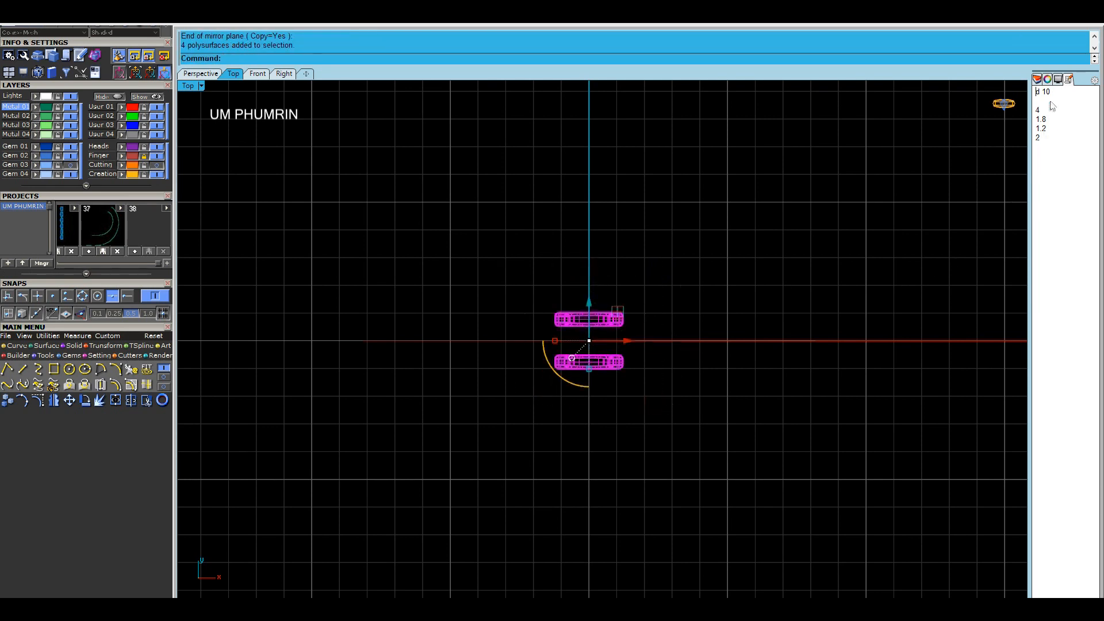
{"action": "left_click", "coordinate": [1048, 79]}
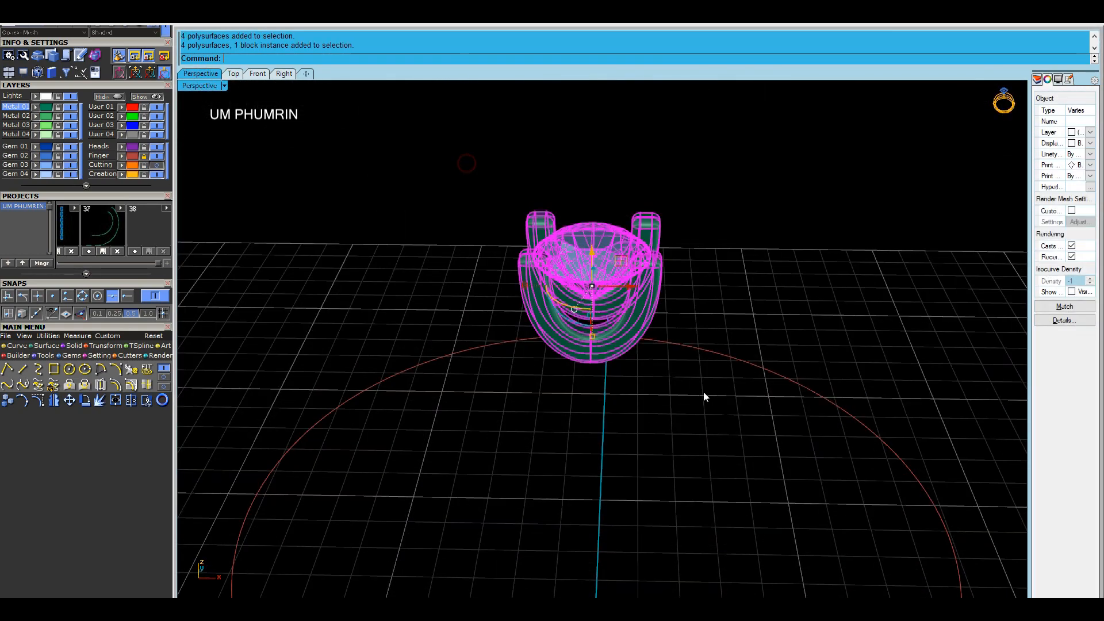
Rotate a copy of the setting and diamond about the origin in the Front view, placing it beside the original
{"action": "left_click", "coordinate": [258, 75]}
{"action": "scroll", "coordinate": [537, 305], "scroll_direction": "down", "scroll_amount": 4}
{"action": "right_click_drag", "start_coordinate": [557, 286], "coordinate": [561, 302]}
{"action": "right_click", "coordinate": [566, 294]}
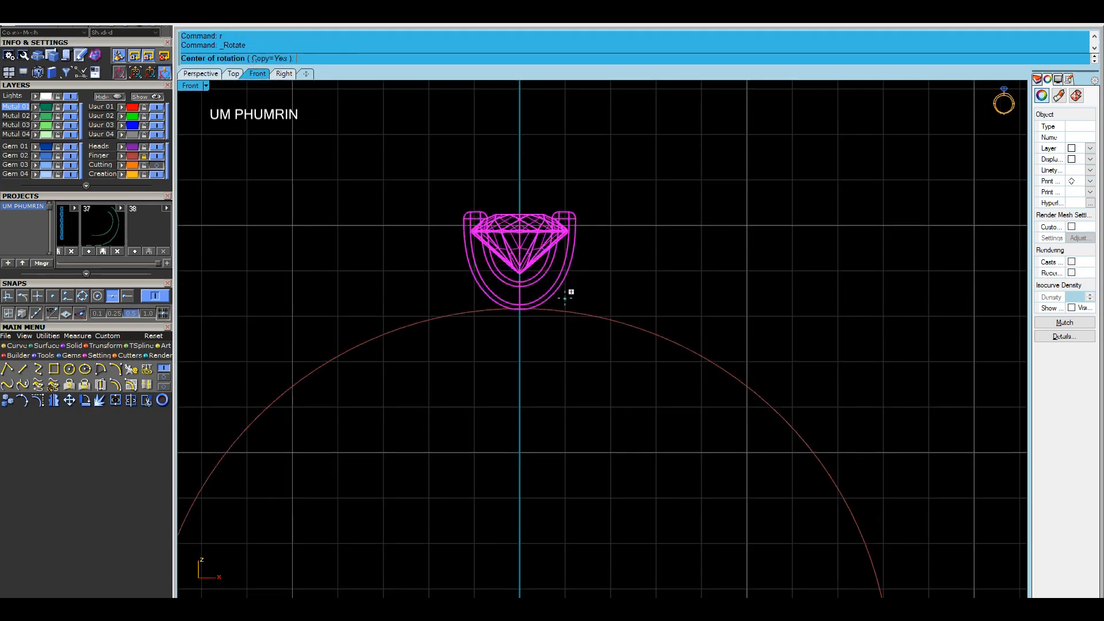
{"action": "type", "text": "0"}
{"action": "key", "text": "Return"}
{"action": "scroll", "coordinate": [521, 179], "scroll_direction": "up", "scroll_amount": 4}
{"action": "left_click", "coordinate": [520, 199]}
{"action": "scroll", "coordinate": [652, 241], "scroll_direction": "up", "scroll_amount": 10}
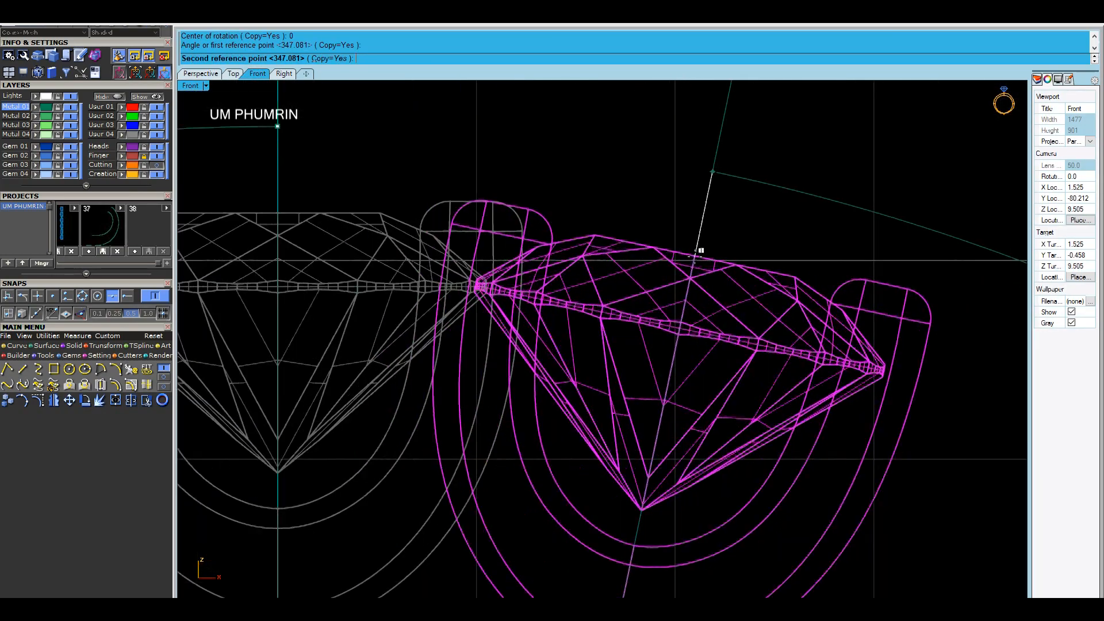
{"action": "left_click", "coordinate": [727, 259]}
{"action": "right_click", "coordinate": [569, 253]}
Measure the gap between the girdles of the two neighbouring diamonds with an aligned dimension
{"action": "scroll", "coordinate": [518, 290], "scroll_direction": "up", "scroll_amount": 6}
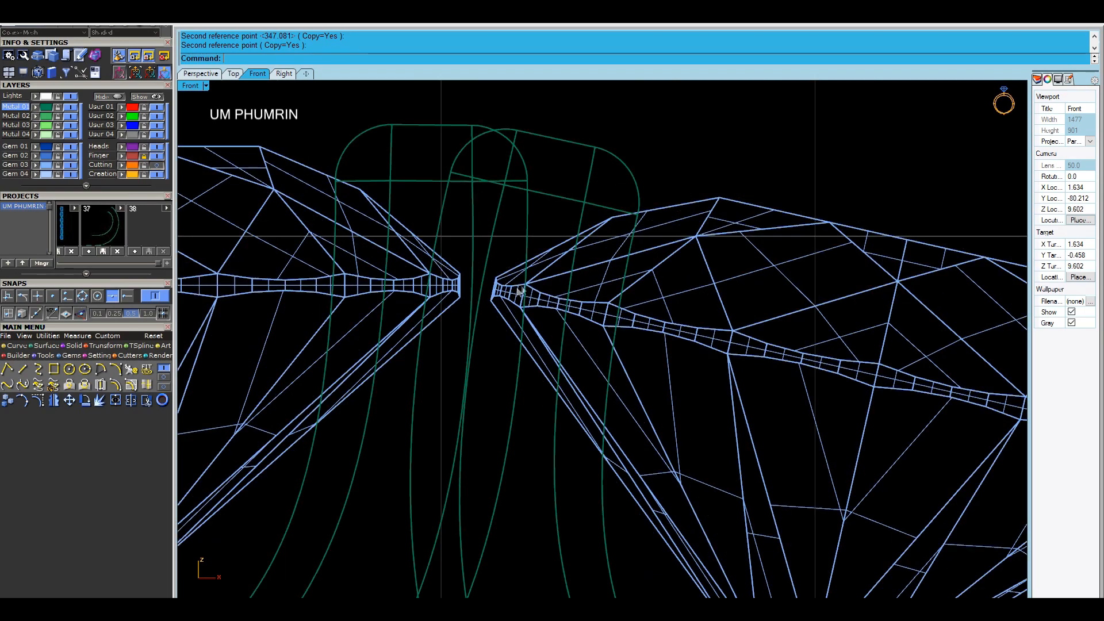
{"action": "right_click_drag", "start_coordinate": [520, 291], "coordinate": [591, 281]}
{"action": "type", "text": "da"}
{"action": "key", "text": "Return"}
{"action": "scroll", "coordinate": [551, 286], "scroll_direction": "up", "scroll_amount": 4}
{"action": "left_click", "coordinate": [521, 268]}
{"action": "left_click", "coordinate": [571, 274]}
{"action": "scroll", "coordinate": [566, 272], "scroll_direction": "down", "scroll_amount": 11}
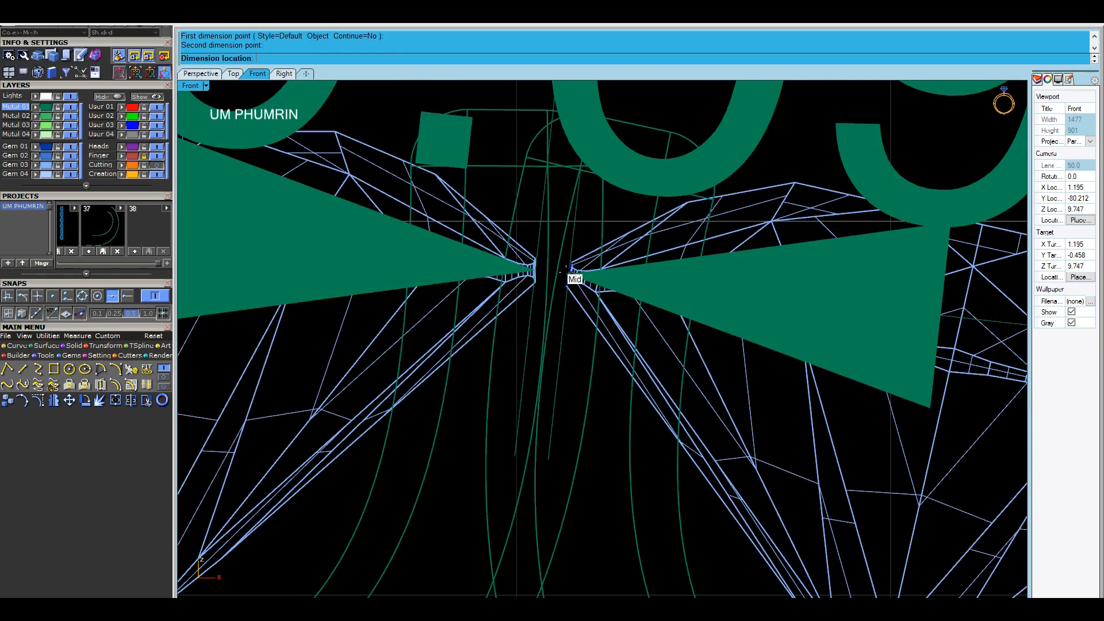
{"action": "key", "text": "Escape"}
Rotate the second setting and its diamond about the origin without copying, slightly adjusting the gap to the first diamond
{"action": "scroll", "coordinate": [566, 272], "scroll_direction": "down", "scroll_amount": 6}
{"action": "left_click_drag", "start_coordinate": [526, 190], "coordinate": [766, 443]}
{"action": "right_click_drag", "start_coordinate": [687, 389], "coordinate": [622, 367]}
{"action": "type", "text": "ro 0"}
{"action": "key", "text": "Return"}
{"action": "left_click", "coordinate": [348, 58]}
{"action": "scroll", "coordinate": [514, 198], "scroll_direction": "up", "scroll_amount": 10}
{"action": "left_click", "coordinate": [545, 199]}
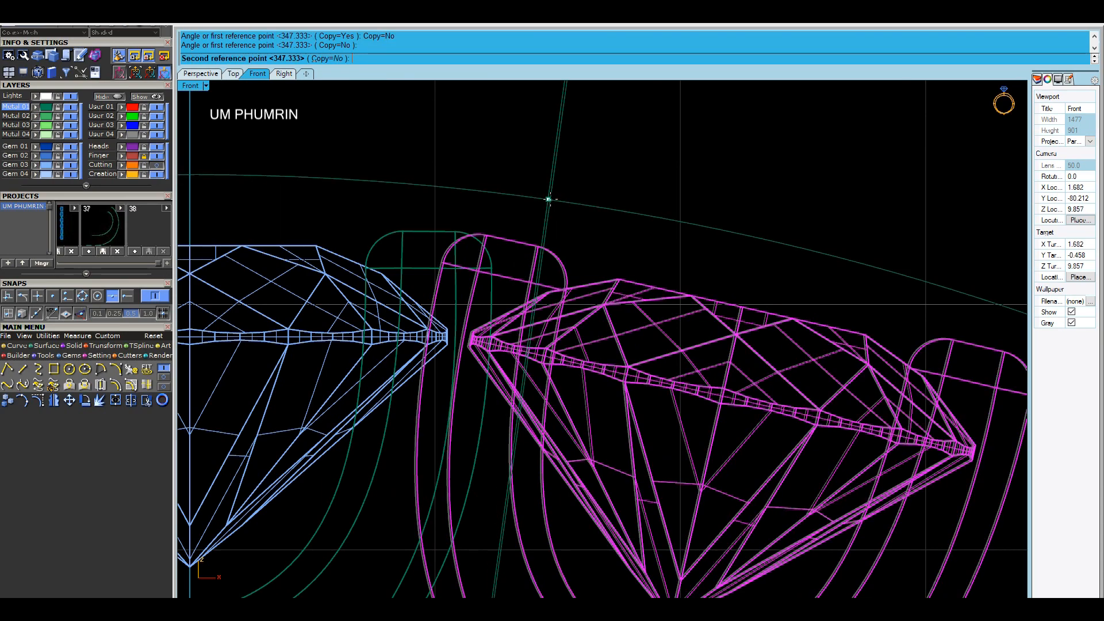
{"action": "left_click", "coordinate": [548, 200]}
Check the adjusted gap between the two girdles with another aligned dimension
{"action": "type", "text": "da"}
{"action": "key", "text": "Return"}
{"action": "scroll", "coordinate": [451, 333], "scroll_direction": "up", "scroll_amount": 2}
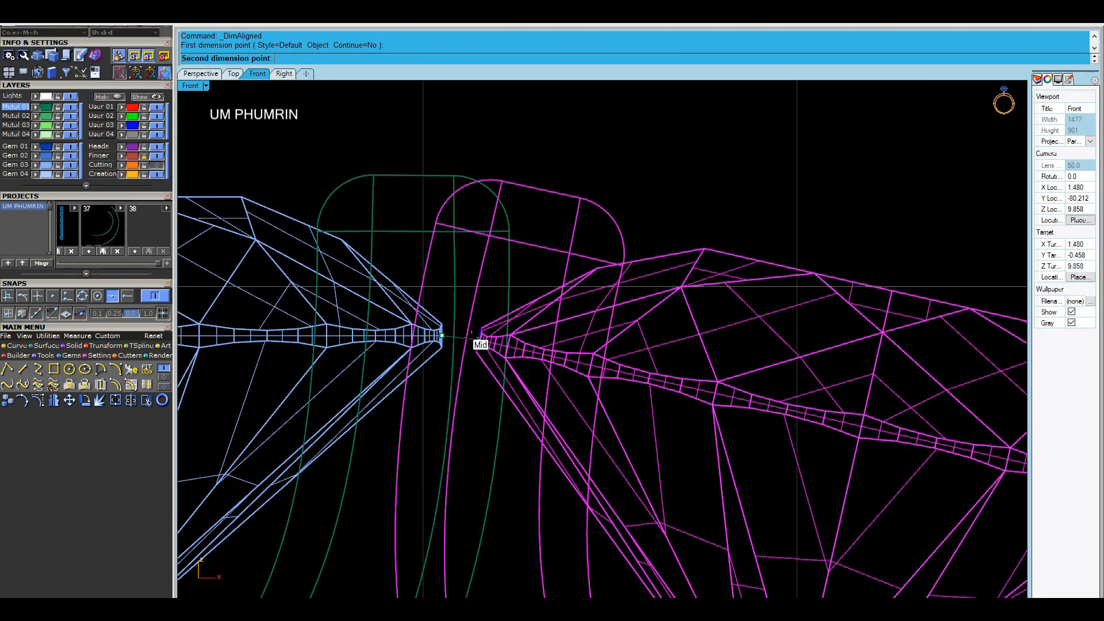
{"action": "left_click", "coordinate": [478, 338]}
{"action": "scroll", "coordinate": [480, 339], "scroll_direction": "down", "scroll_amount": 20}
{"action": "key", "text": "Escape"}
Rotate two copies of the second setting and diamond about the origin, snapping to the diamond points to form a row of four
{"action": "left_click", "coordinate": [489, 331]}
{"action": "left_click_drag", "start_coordinate": [294, 237], "coordinate": [481, 391]}
{"action": "scroll", "coordinate": [460, 292], "scroll_direction": "up", "scroll_amount": 2}
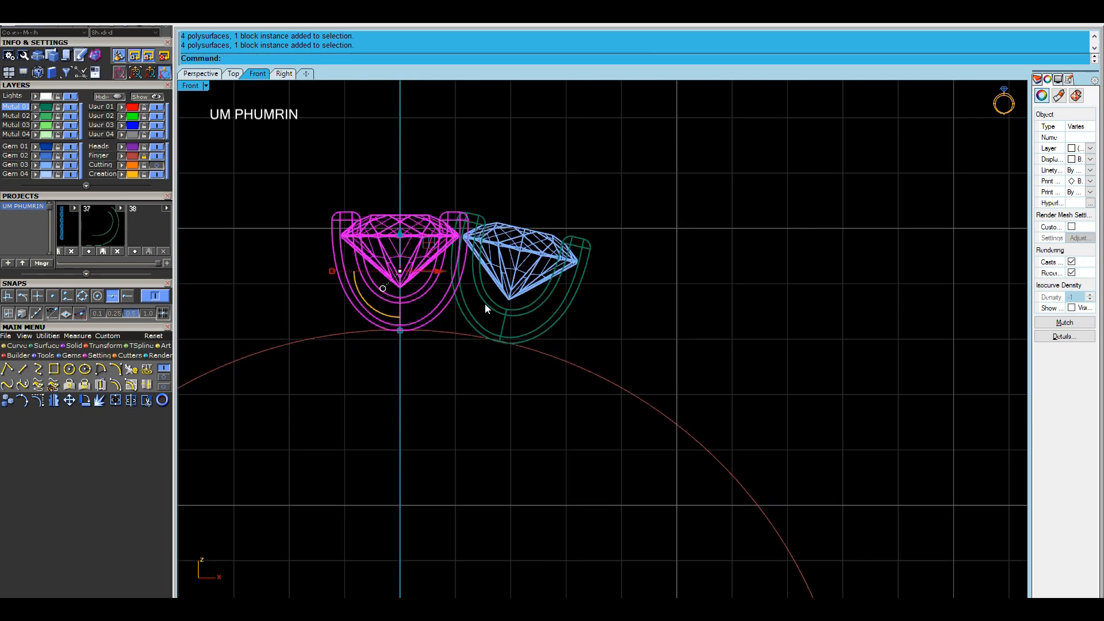
{"action": "left_click", "coordinate": [485, 303]}
{"action": "type", "text": "0"}
{"action": "key", "text": "Return"}
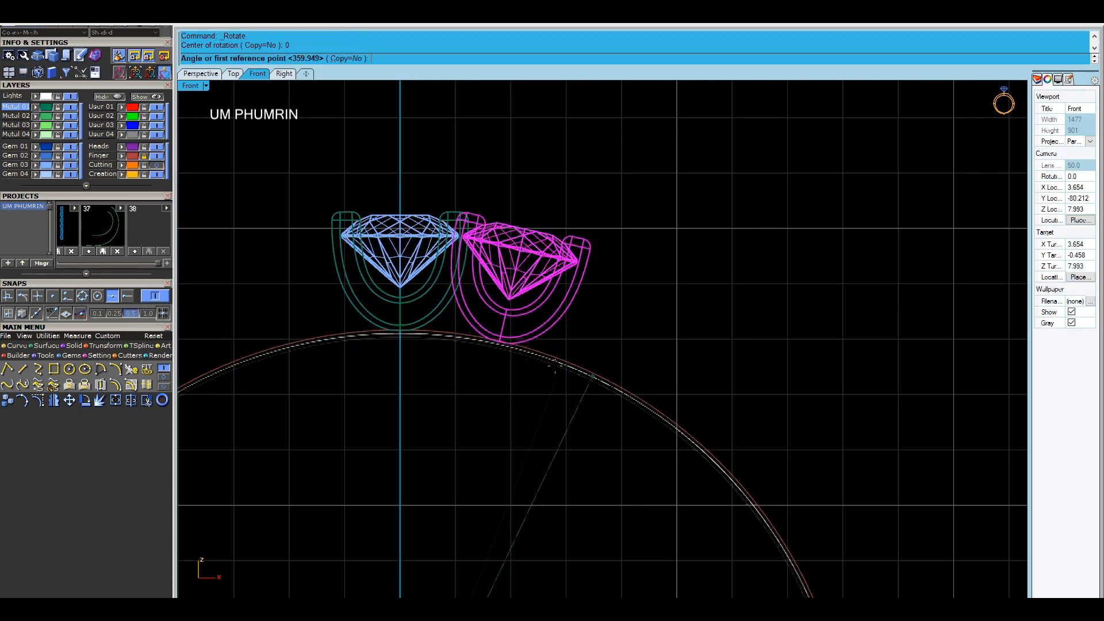
{"action": "left_click", "coordinate": [351, 58]}
{"action": "left_click", "coordinate": [114, 297]}
{"action": "left_click", "coordinate": [400, 235]}
{"action": "left_click", "coordinate": [519, 249]}
{"action": "scroll", "coordinate": [518, 253], "scroll_direction": "down", "scroll_amount": 2}
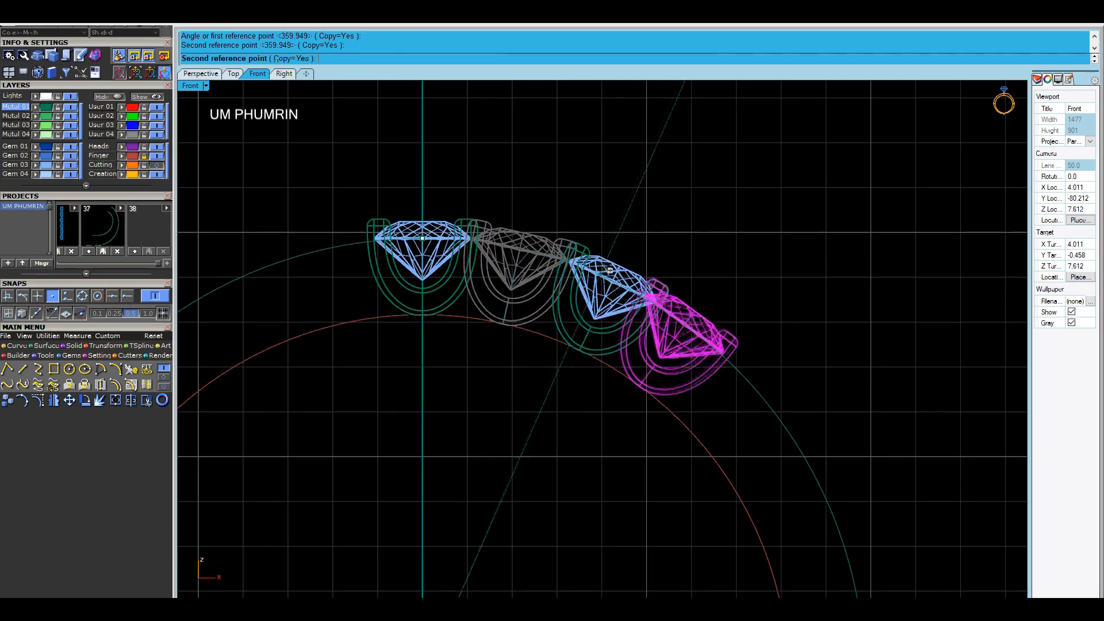
{"action": "scroll", "coordinate": [610, 270], "scroll_direction": "down", "scroll_amount": 2}
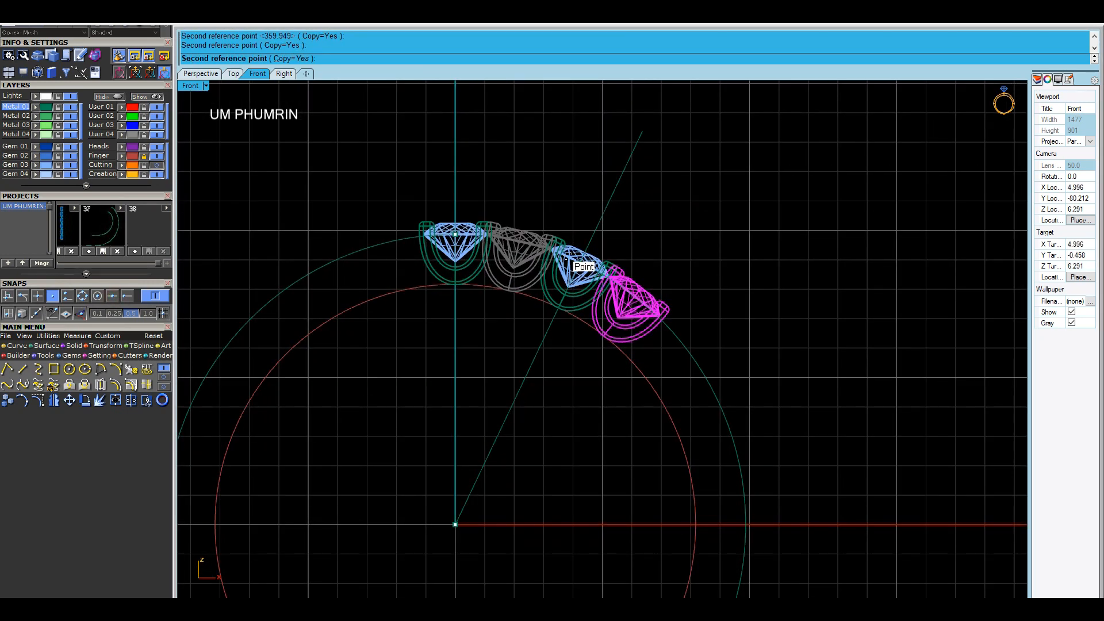
{"action": "left_click", "coordinate": [578, 264]}
{"action": "right_click", "coordinate": [591, 279]}
Inspect the row of four settings in the Perspective view and save the project as version 37
{"action": "left_click", "coordinate": [485, 182]}
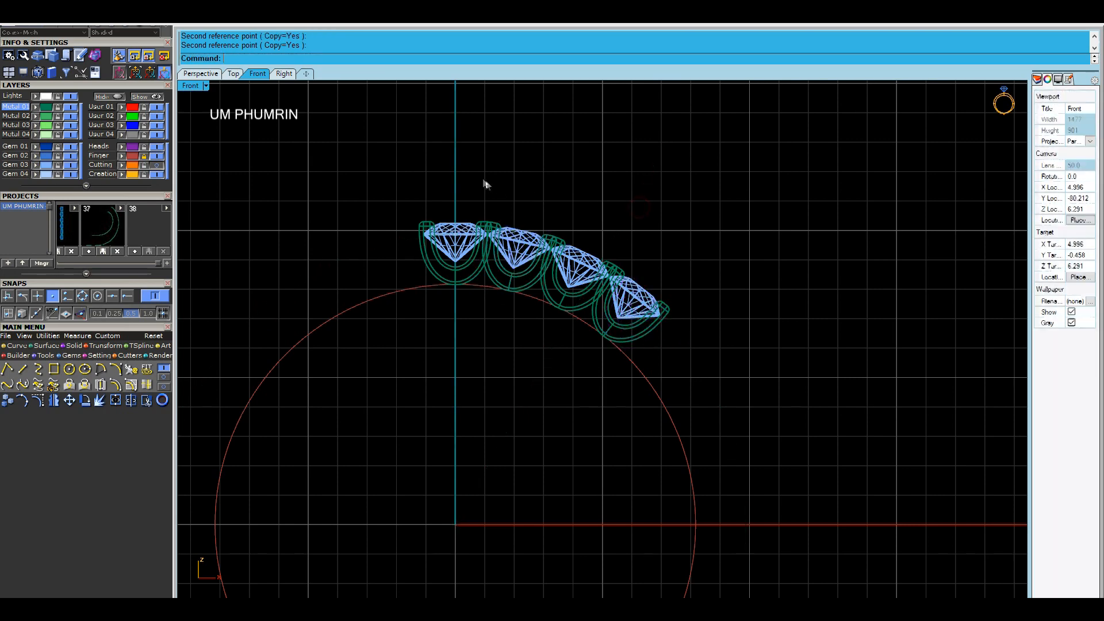
{"action": "left_click_drag", "start_coordinate": [388, 143], "coordinate": [681, 353]}
{"action": "scroll", "coordinate": [712, 398], "scroll_direction": "down", "scroll_amount": 3}
{"action": "left_click", "coordinate": [730, 361]}
{"action": "left_click_drag", "start_coordinate": [430, 210], "coordinate": [727, 403]}
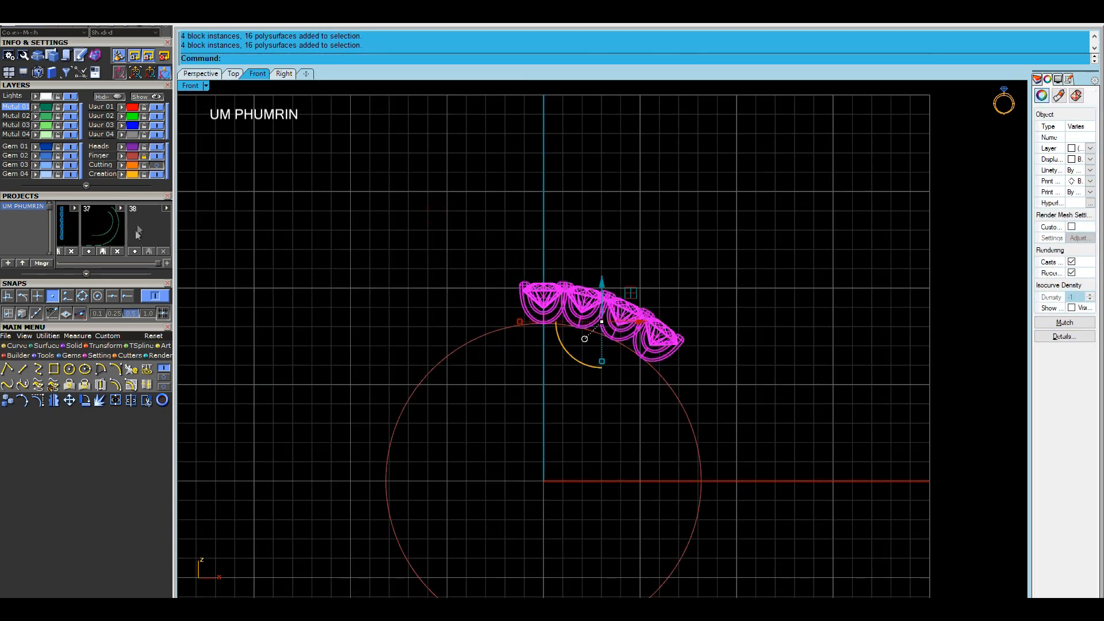
{"action": "scroll", "coordinate": [155, 89], "scroll_direction": "up", "scroll_amount": 2}
{"action": "left_click", "coordinate": [291, 154]}
{"action": "right_click_drag", "start_coordinate": [430, 240], "coordinate": [403, 196]}
{"action": "left_click", "coordinate": [201, 74]}
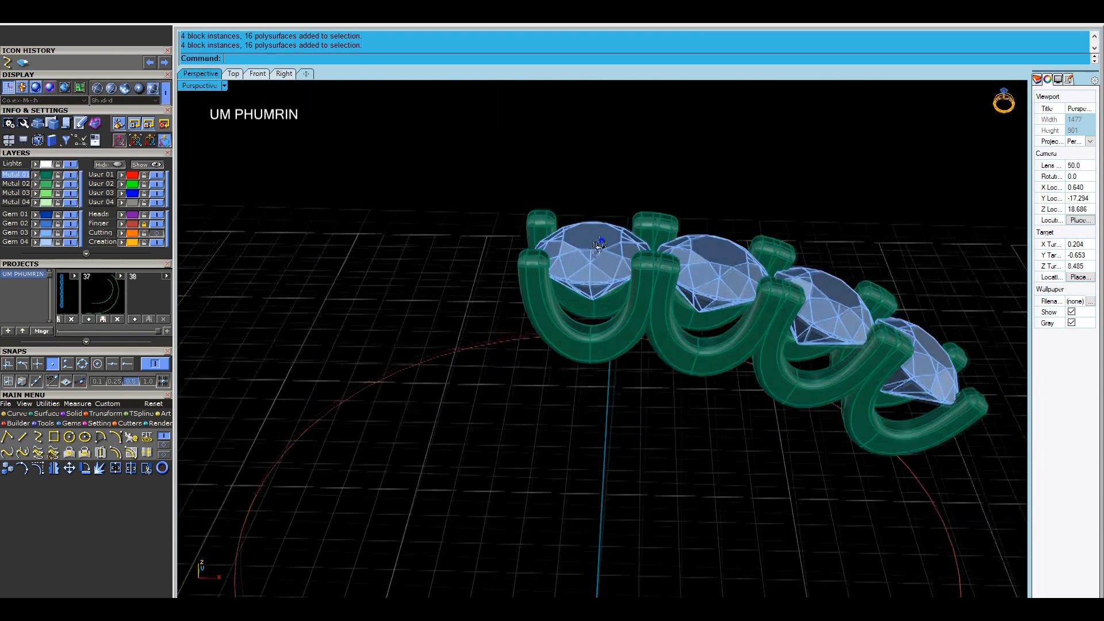
{"action": "left_click_drag", "start_coordinate": [564, 410], "coordinate": [564, 410]}
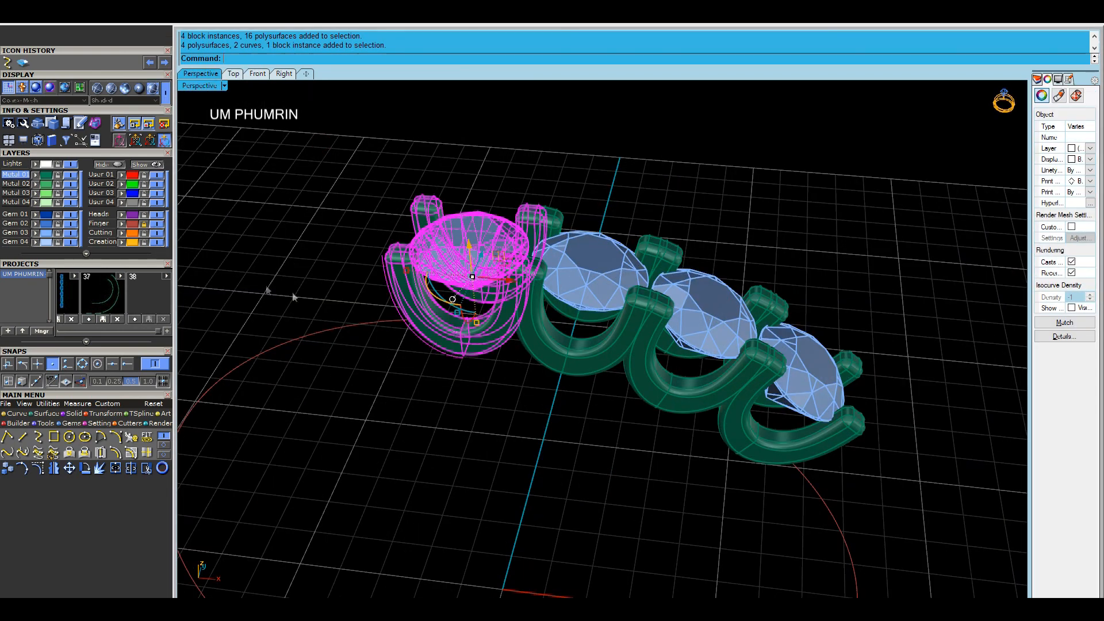
{"action": "left_click", "coordinate": [99, 319]}
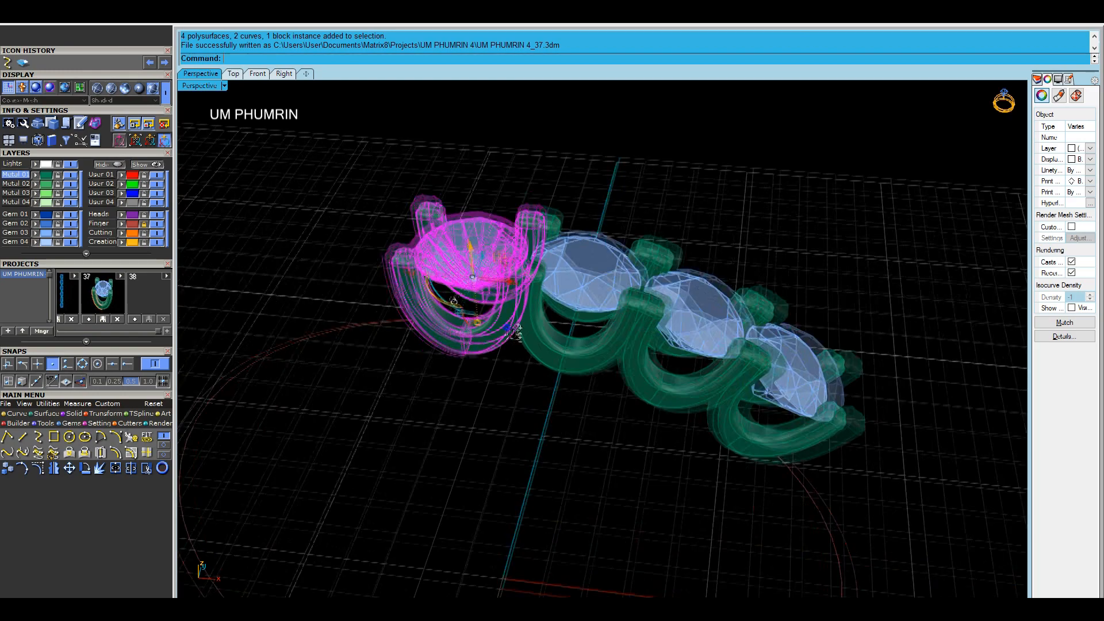
Show all hidden objects of the ring
{"action": "right_click_drag", "start_coordinate": [491, 310], "coordinate": [517, 305]}
{"action": "left_click", "coordinate": [148, 164]}
{"action": "right_click_drag", "start_coordinate": [416, 256], "coordinate": [415, 234]}
Rotate the whole row of settings about the origin in the Front view without copying, clear of the ring head
{"action": "left_click_drag", "start_coordinate": [204, 237], "coordinate": [736, 415]}
{"action": "left_click", "coordinate": [258, 74]}
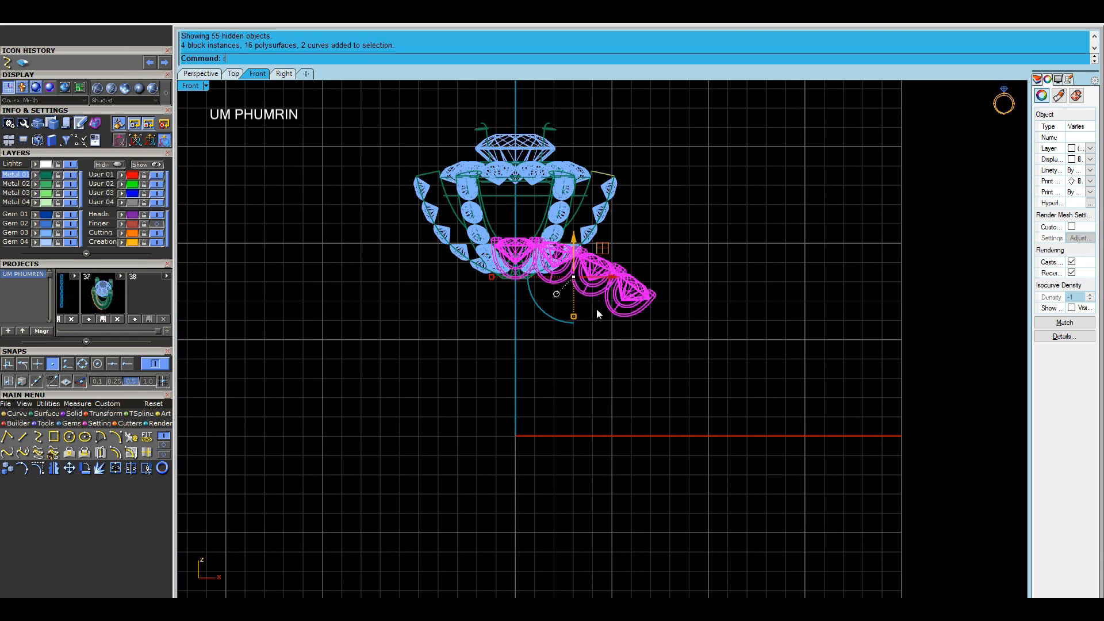
{"action": "type", "text": "r0"}
{"action": "key", "text": "Return"}
{"action": "left_click", "coordinate": [349, 60]}
{"action": "left_click", "coordinate": [513, 102]}
{"action": "left_click", "coordinate": [678, 175]}
{"action": "left_click", "coordinate": [693, 300]}
Delete the lowest setting and its diamond from the row
{"action": "right_click_drag", "start_coordinate": [694, 303], "coordinate": [661, 264]}
{"action": "left_click_drag", "start_coordinate": [726, 374], "coordinate": [636, 351]}
{"action": "scroll", "coordinate": [624, 339], "scroll_direction": "up", "scroll_amount": 1}
{"action": "type", "text": "Ede"}
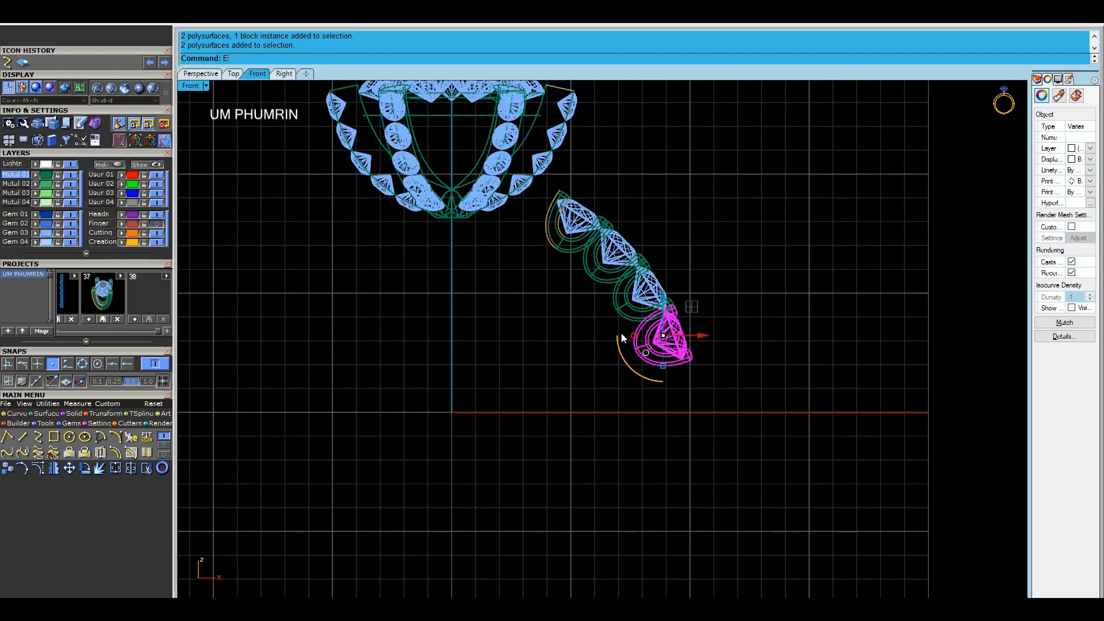
{"action": "key", "text": "BackSpace"}
{"action": "key", "text": "BackSpace"}
{"action": "key", "text": "BackSpace"}
{"action": "key", "text": "Delete"}
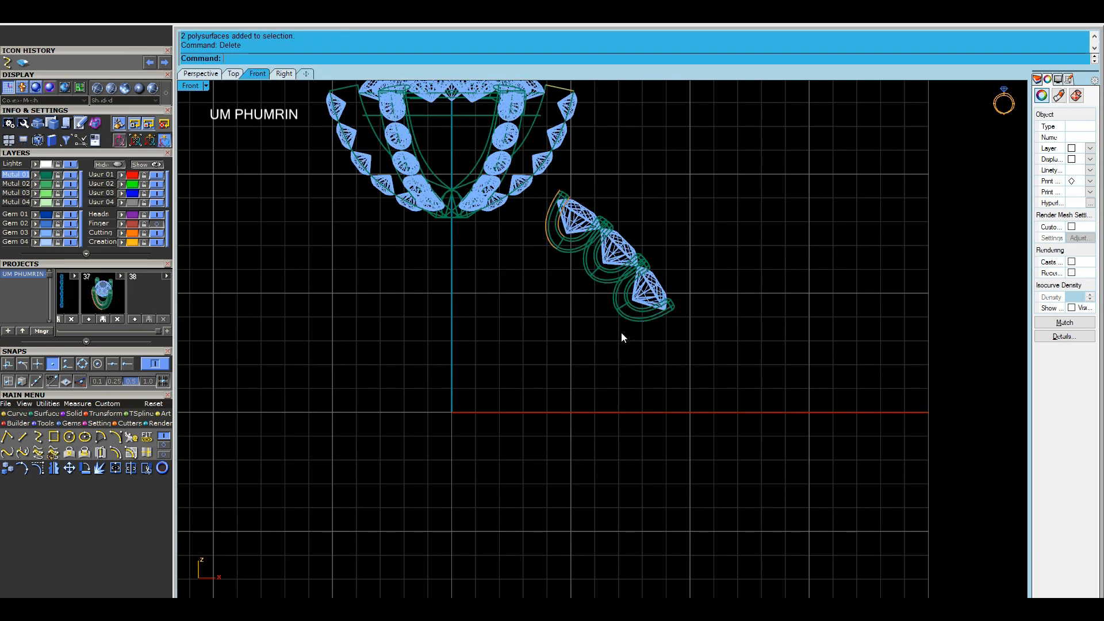
Set the Front viewport to the Shaded display mode
{"action": "scroll", "coordinate": [670, 290], "scroll_direction": "down", "scroll_amount": 2}
{"action": "scroll", "coordinate": [610, 281], "scroll_direction": "up", "scroll_amount": 2}
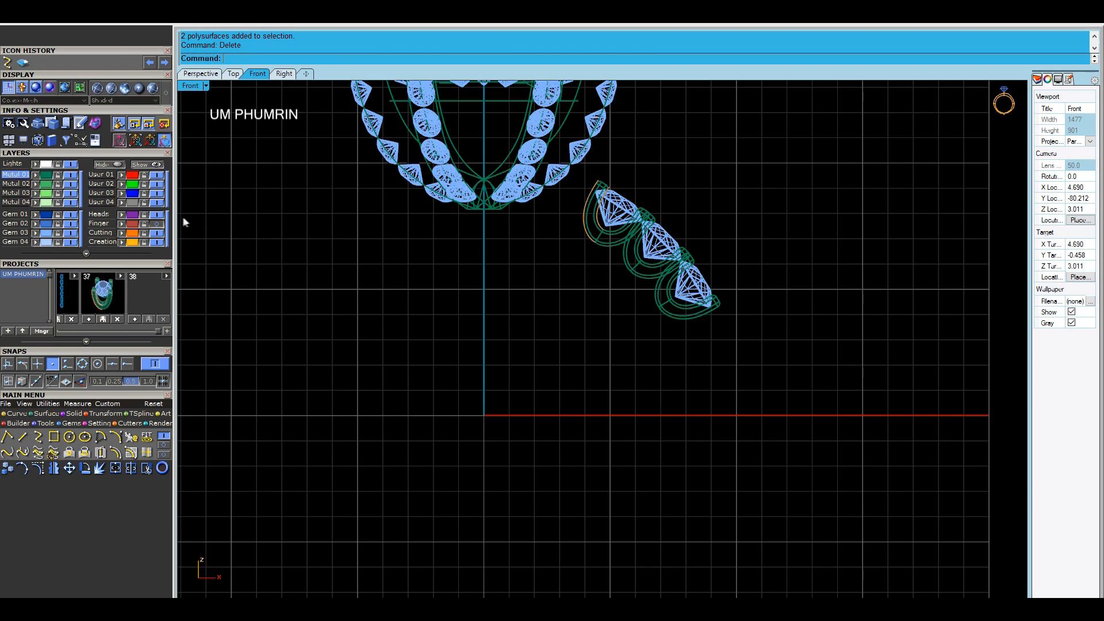
{"action": "right_click_drag", "start_coordinate": [661, 310], "coordinate": [661, 346]}
{"action": "key", "text": "Delete"}
{"action": "left_click_drag", "start_coordinate": [751, 380], "coordinate": [586, 248]}
{"action": "scroll", "coordinate": [585, 248], "scroll_direction": "down", "scroll_amount": 4}
{"action": "right_click", "coordinate": [196, 85]}
{"action": "left_click", "coordinate": [248, 48]}
{"action": "key", "text": "Escape"}
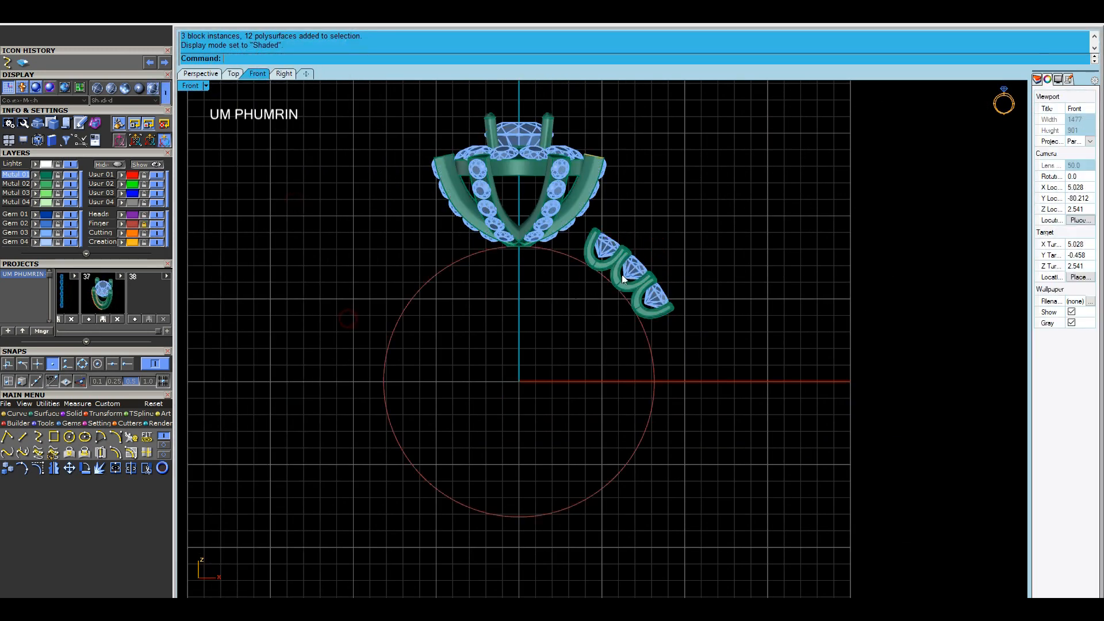
{"action": "scroll", "coordinate": [579, 225], "scroll_direction": "up", "scroll_amount": 2}
{"action": "left_click_drag", "start_coordinate": [580, 224], "coordinate": [833, 456]}
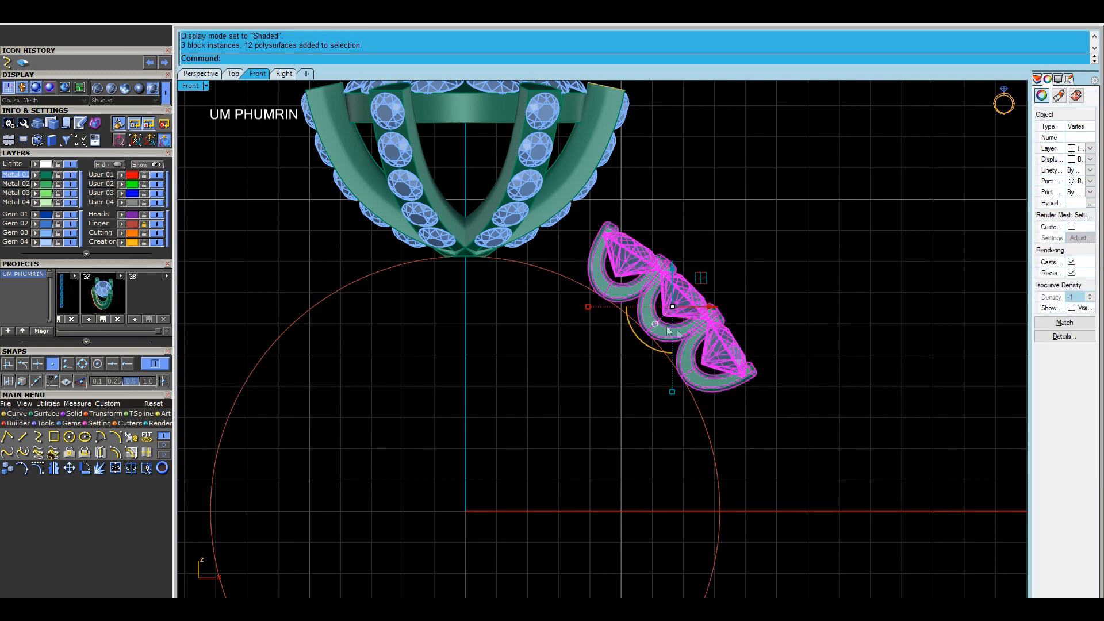
{"action": "scroll", "coordinate": [621, 275], "scroll_direction": "up", "scroll_amount": 3}
{"action": "scroll", "coordinate": [714, 285], "scroll_direction": "down", "scroll_amount": 8}
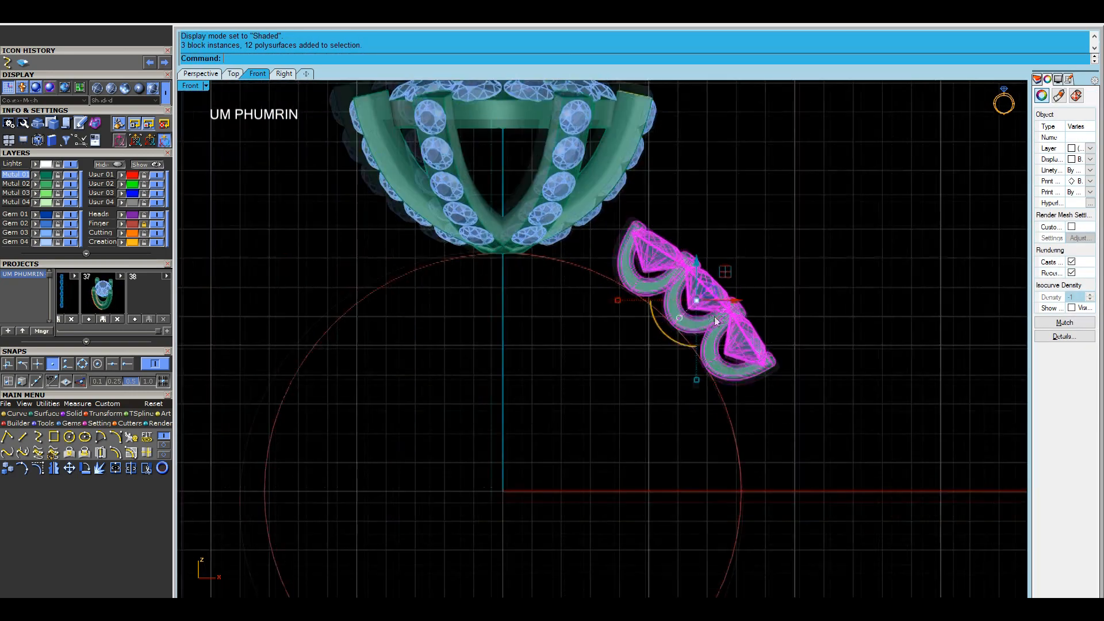
{"action": "right_click_drag", "start_coordinate": [792, 350], "coordinate": [690, 325]}
{"action": "left_click", "coordinate": [561, 315]}
{"action": "scroll", "coordinate": [561, 315], "scroll_direction": "up", "scroll_amount": 4}
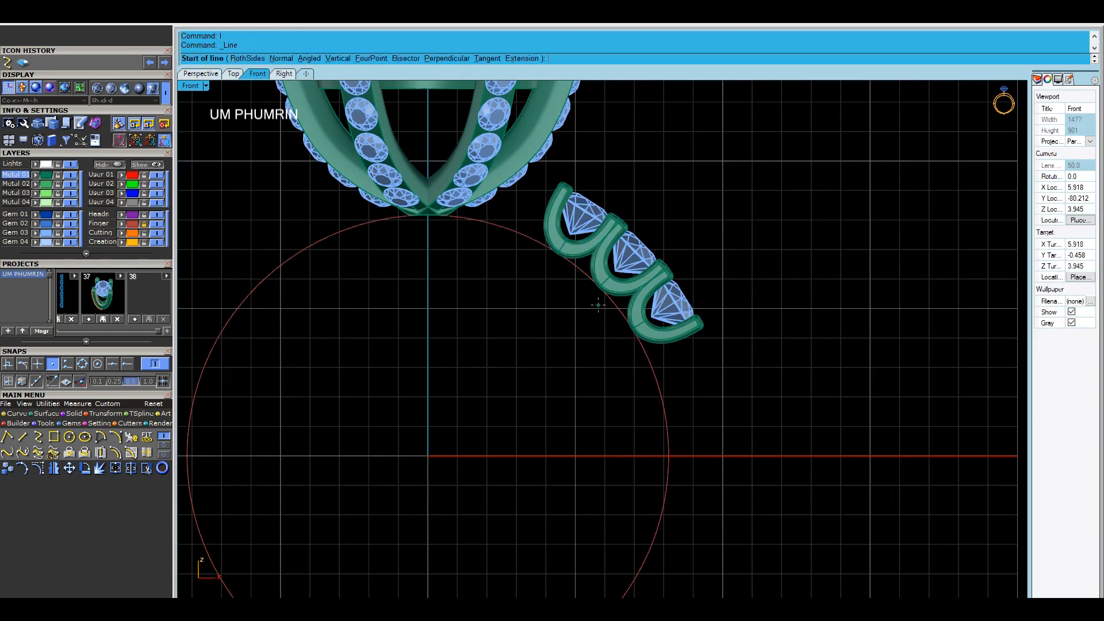
{"action": "key", "text": "Escape"}
{"action": "scroll", "coordinate": [739, 207], "scroll_direction": "down", "scroll_amount": 3}
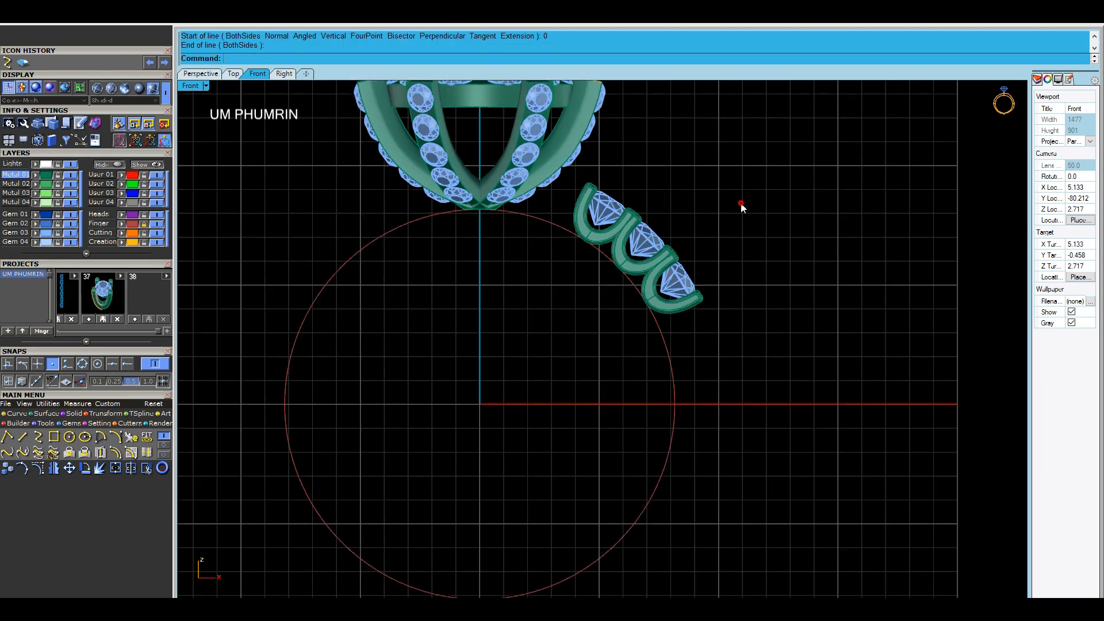
Rotate the row of three settings slightly about the origin towards the ring head in the Front view
{"action": "left_click_drag", "start_coordinate": [764, 218], "coordinate": [718, 310]}
{"action": "scroll", "coordinate": [652, 286], "scroll_direction": "up", "scroll_amount": 2}
{"action": "right_click_drag", "start_coordinate": [652, 286], "coordinate": [662, 329]}
{"action": "type", "text": "r"}
{"action": "key", "text": "Return"}
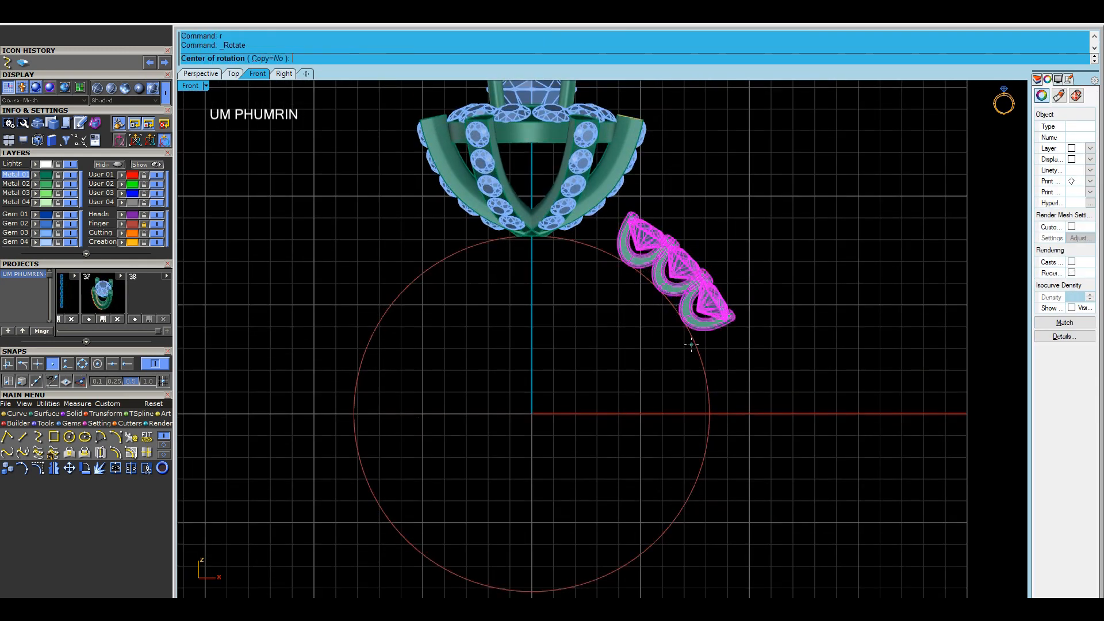
{"action": "type", "text": "0"}
{"action": "key", "text": "Return"}
{"action": "left_click", "coordinate": [860, 262]}
{"action": "left_click", "coordinate": [857, 255]}
{"action": "key", "text": "Escape"}
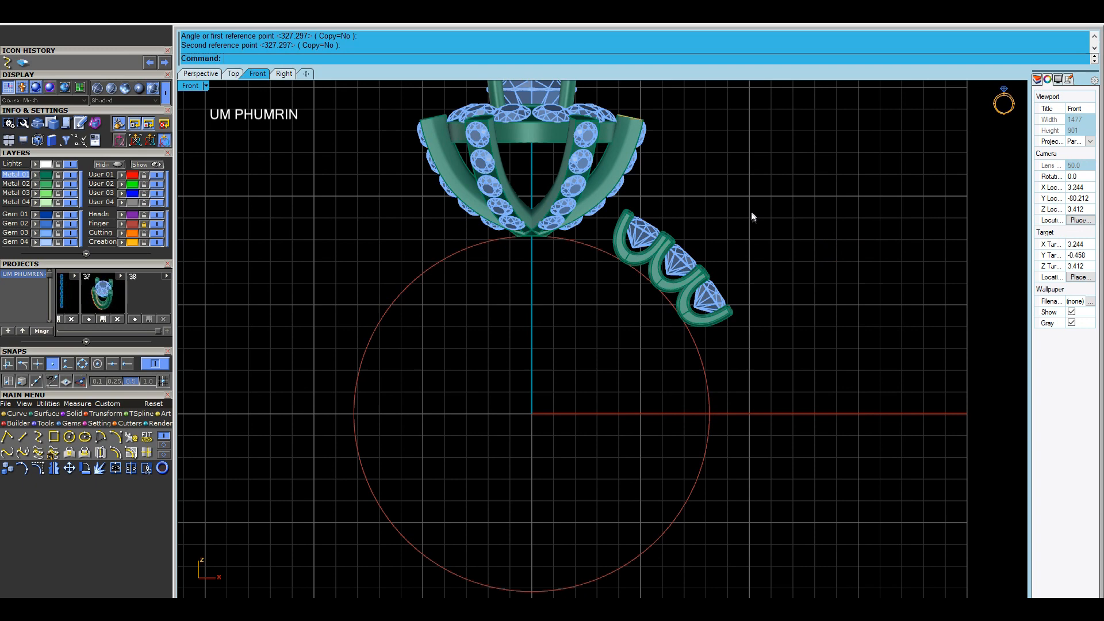
Mirror the row of three settings across the vertical axis through the origin to the other side of the ring
{"action": "left_click_drag", "start_coordinate": [752, 212], "coordinate": [621, 327]}
{"action": "scroll", "coordinate": [695, 315], "scroll_direction": "down", "scroll_amount": 4}
{"action": "type", "text": "mi"}
{"action": "key", "text": "Return"}
{"action": "type", "text": "0"}
{"action": "key", "text": "Return"}
{"action": "left_click", "coordinate": [620, 324]}
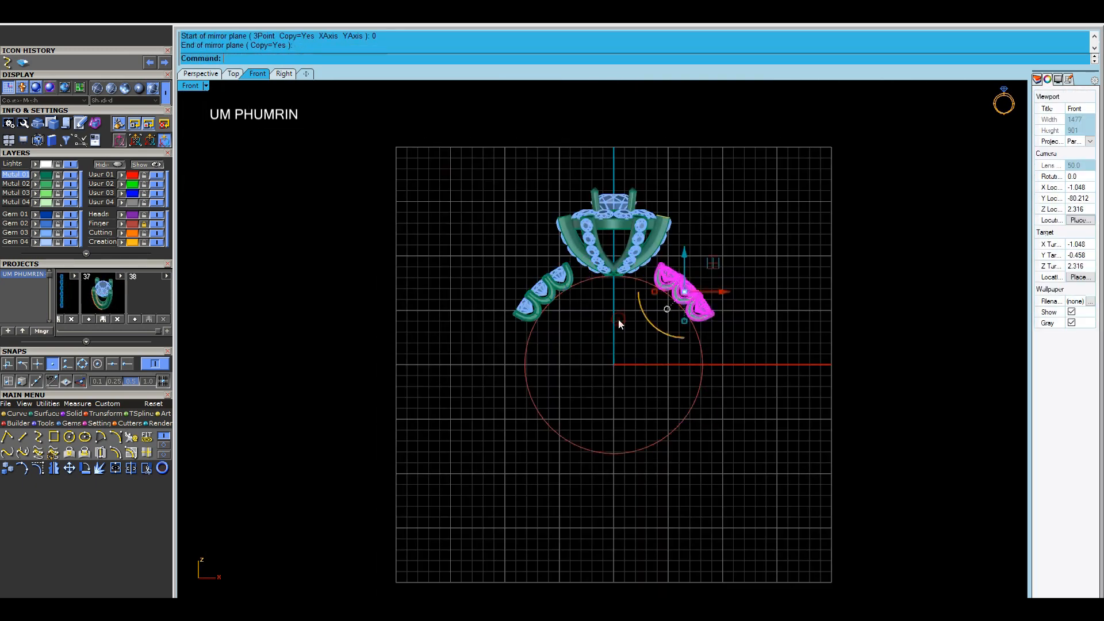
{"action": "right_click_drag", "start_coordinate": [499, 365], "coordinate": [429, 365]}
{"action": "right_click_drag", "start_coordinate": [559, 380], "coordinate": [531, 377]}
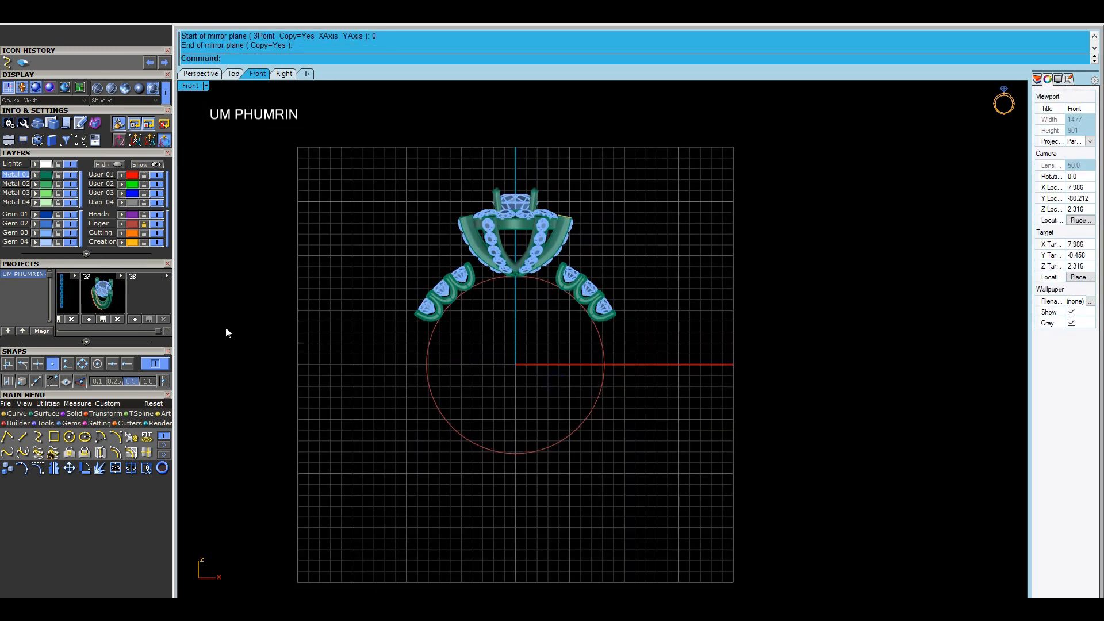
Delete the leftover curve in the Front view
{"action": "left_click", "coordinate": [51, 424]}
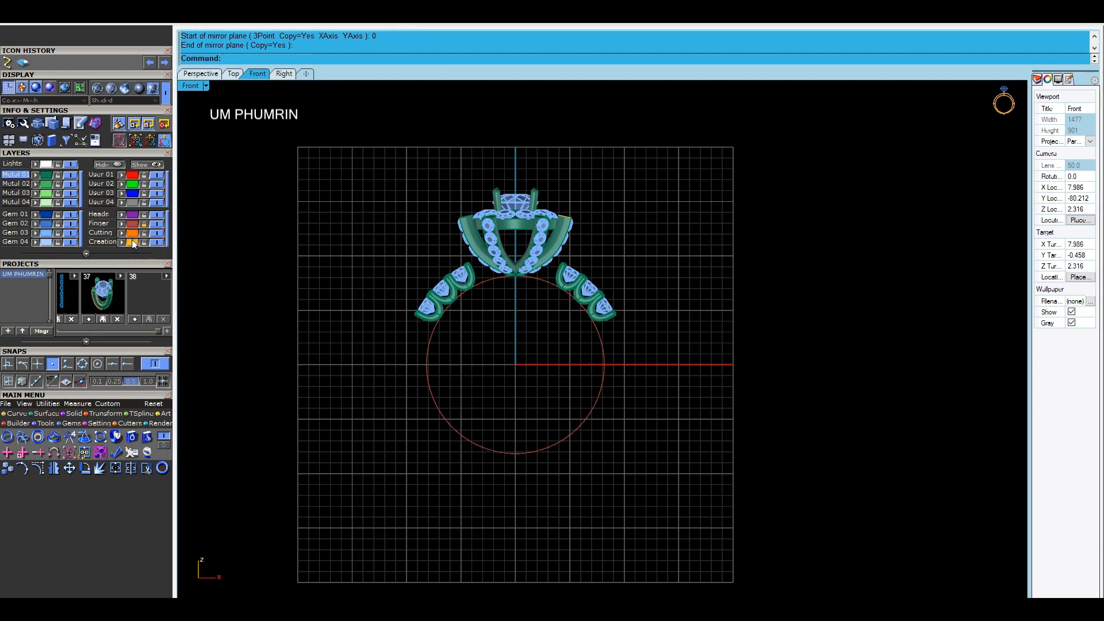
{"action": "right_click_drag", "start_coordinate": [380, 316], "coordinate": [402, 328]}
{"action": "left_click", "coordinate": [402, 328]}
{"action": "key", "text": "Delete"}
{"action": "right_click_drag", "start_coordinate": [267, 405], "coordinate": [266, 398]}
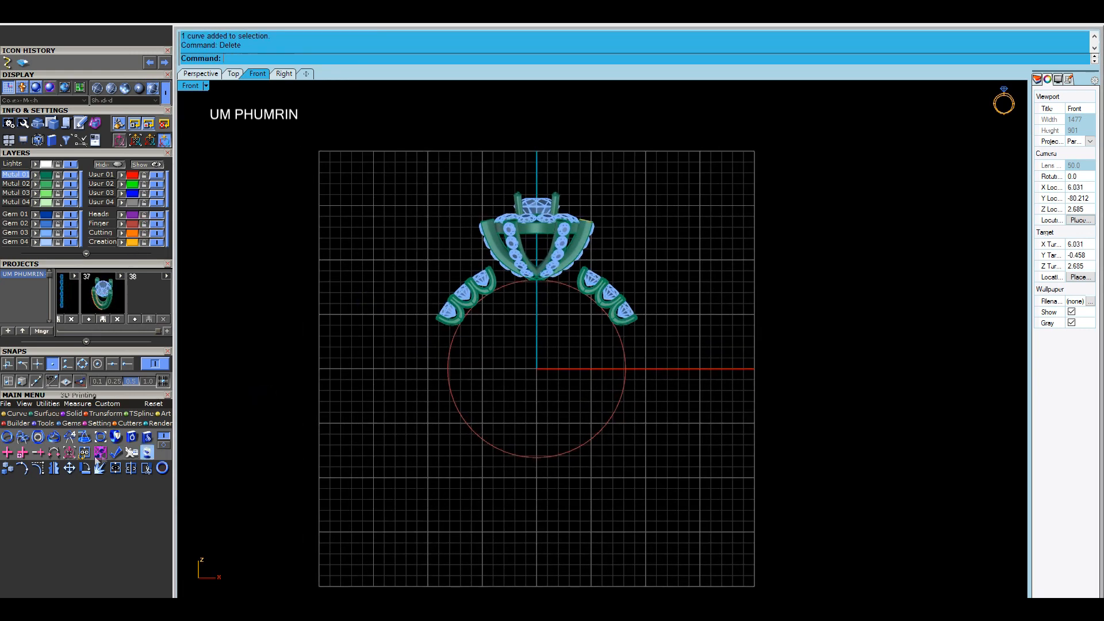
Start an outside ring rail and choose a rounded egg-shaped profile from the rail shape library
{"action": "left_click", "coordinate": [37, 437]}
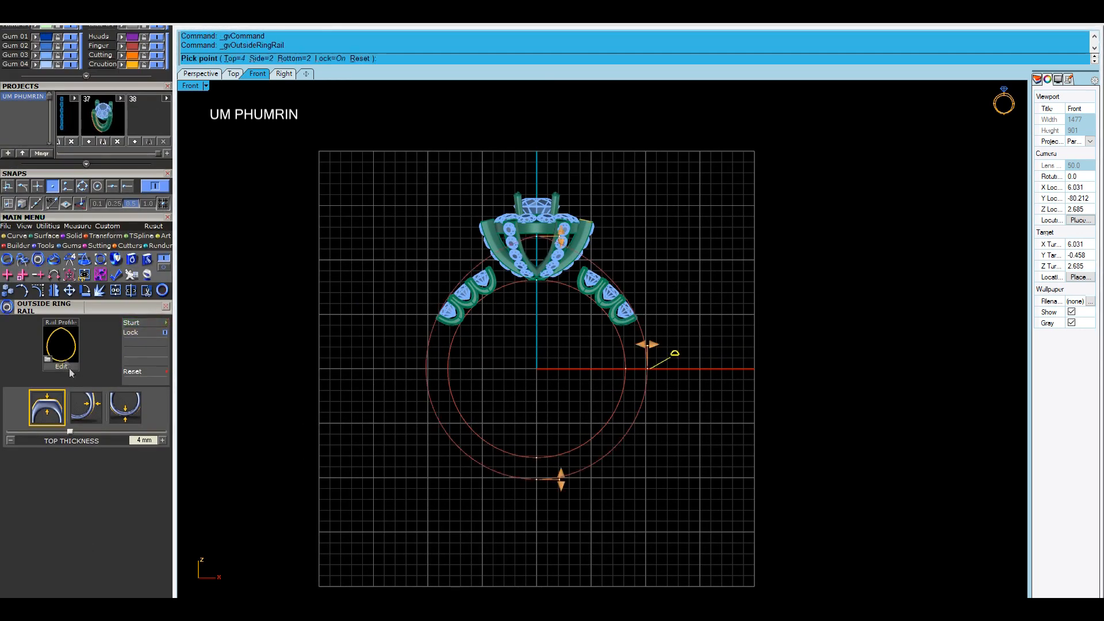
{"action": "scroll", "coordinate": [309, 237], "scroll_direction": "down", "scroll_amount": 10}
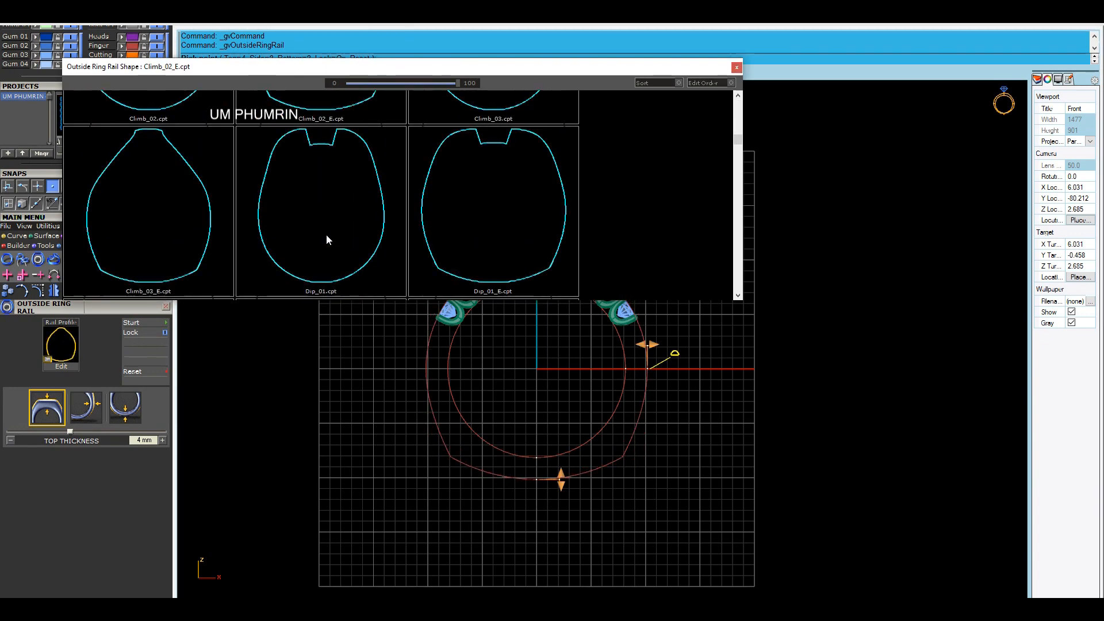
{"action": "scroll", "coordinate": [328, 235], "scroll_direction": "down", "scroll_amount": 8}
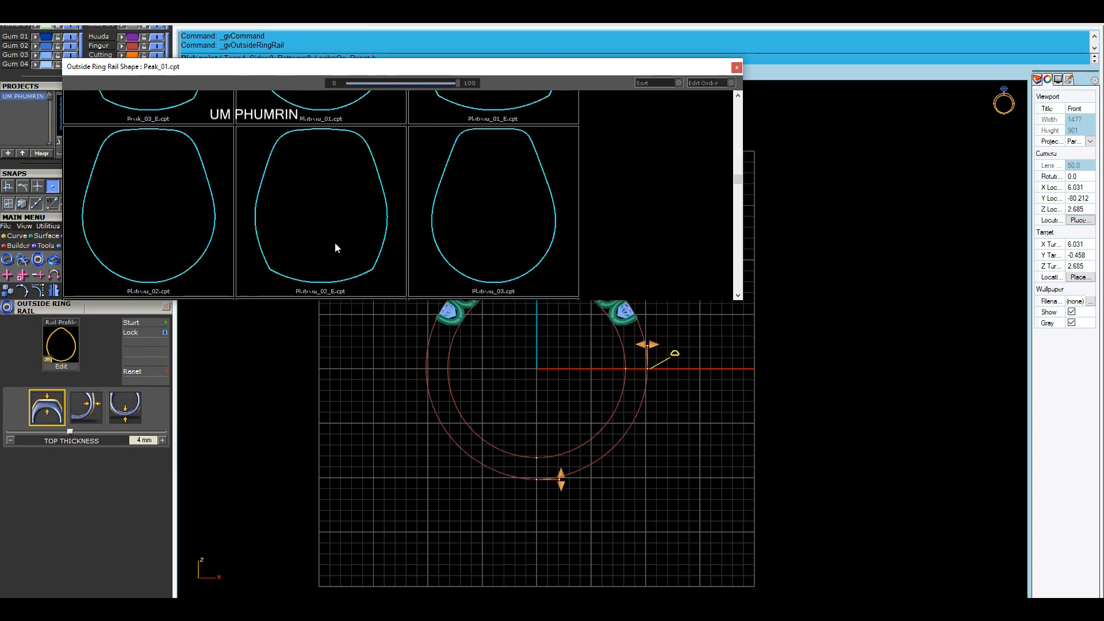
{"action": "scroll", "coordinate": [336, 245], "scroll_direction": "down", "scroll_amount": 8}
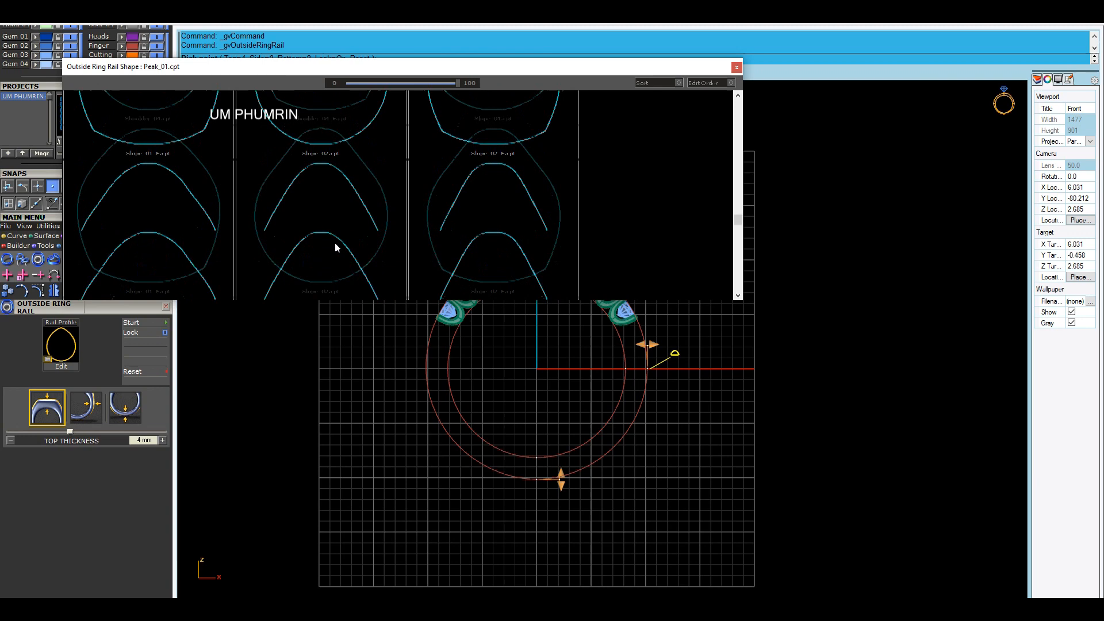
{"action": "scroll", "coordinate": [335, 242], "scroll_direction": "down", "scroll_amount": 8}
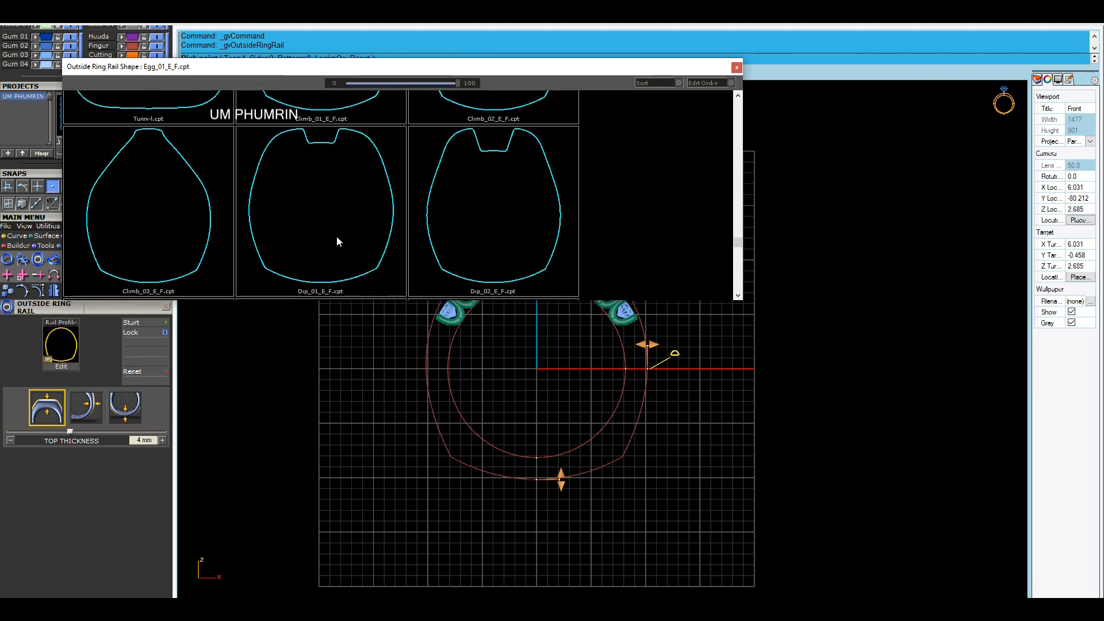
{"action": "scroll", "coordinate": [336, 239], "scroll_direction": "down", "scroll_amount": 8}
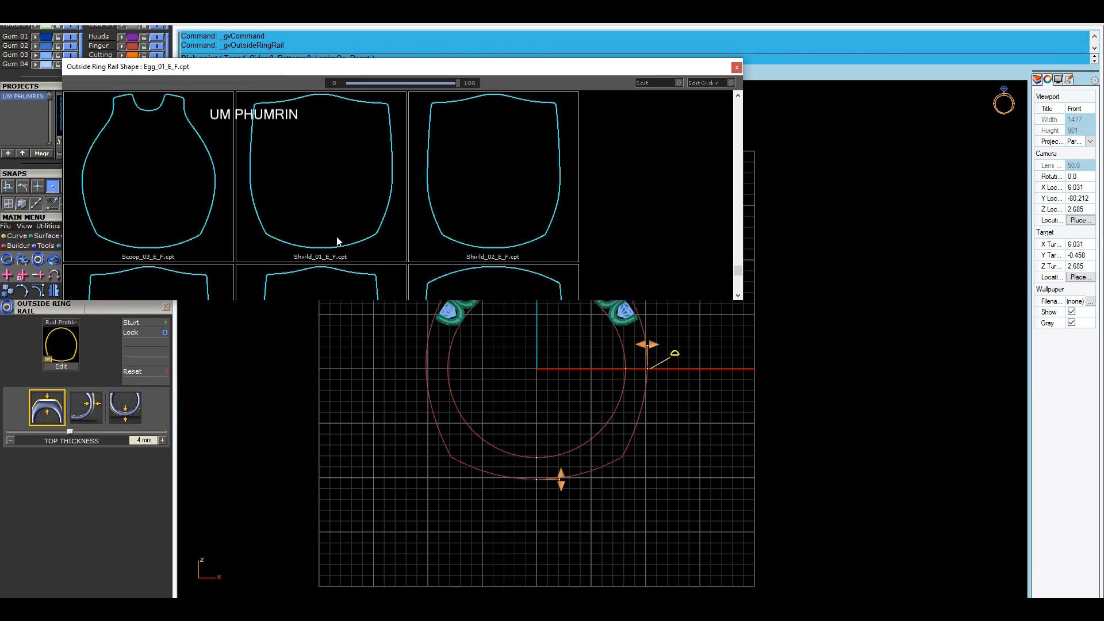
{"action": "scroll", "coordinate": [336, 237], "scroll_direction": "down", "scroll_amount": 3}
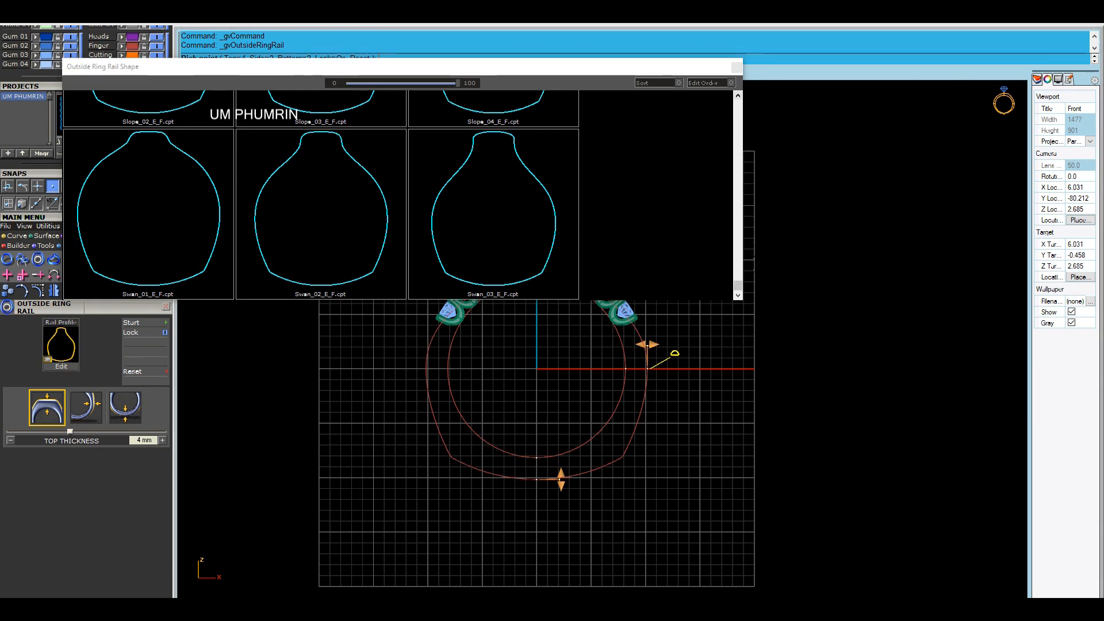
{"action": "left_click_drag", "start_coordinate": [742, 305], "coordinate": [933, 300]}
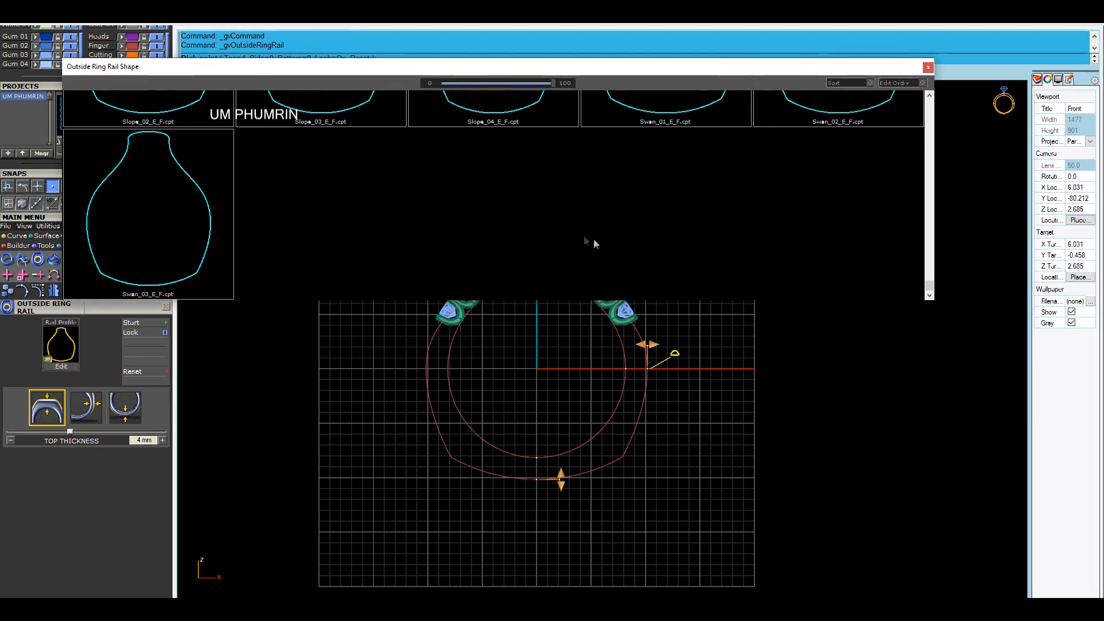
{"action": "scroll", "coordinate": [517, 161], "scroll_direction": "up", "scroll_amount": 10}
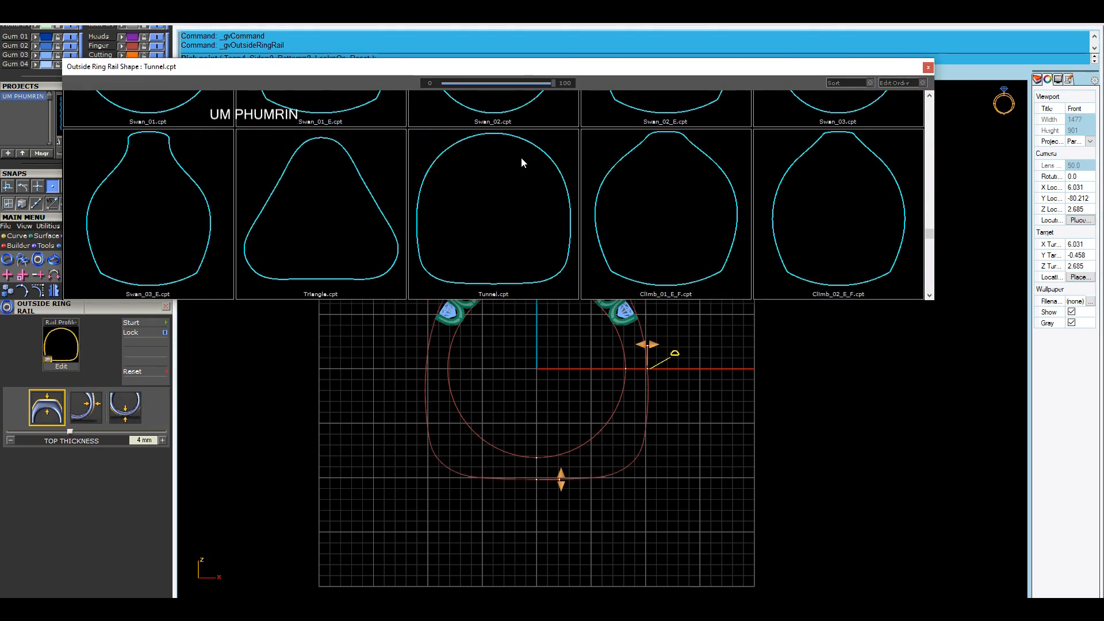
{"action": "scroll", "coordinate": [522, 175], "scroll_direction": "down", "scroll_amount": 1}
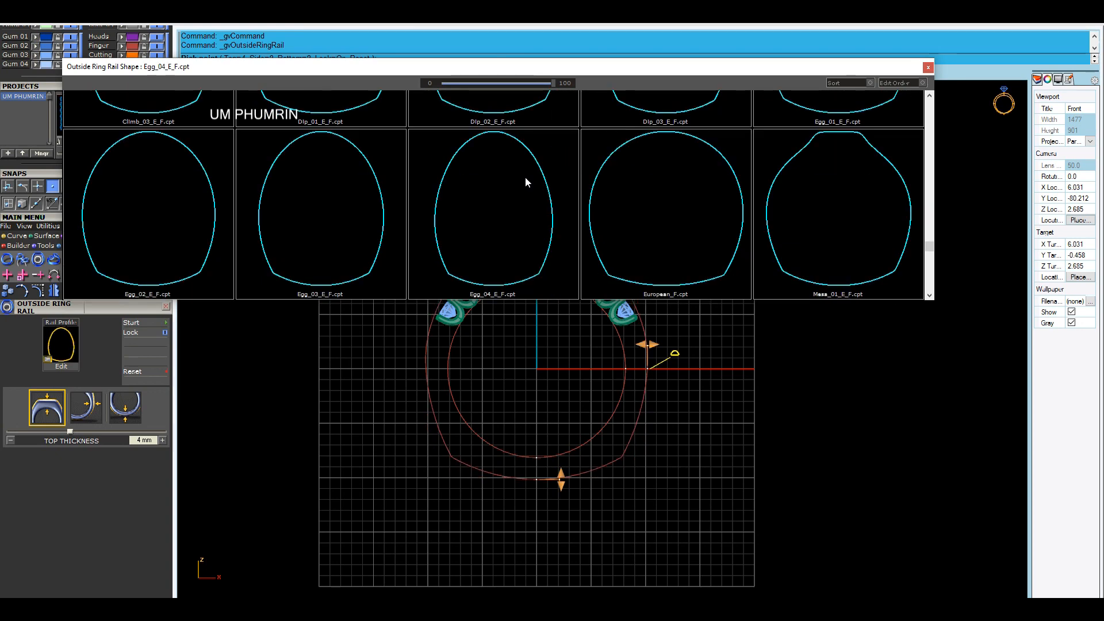
{"action": "scroll", "coordinate": [525, 181], "scroll_direction": "down", "scroll_amount": 2}
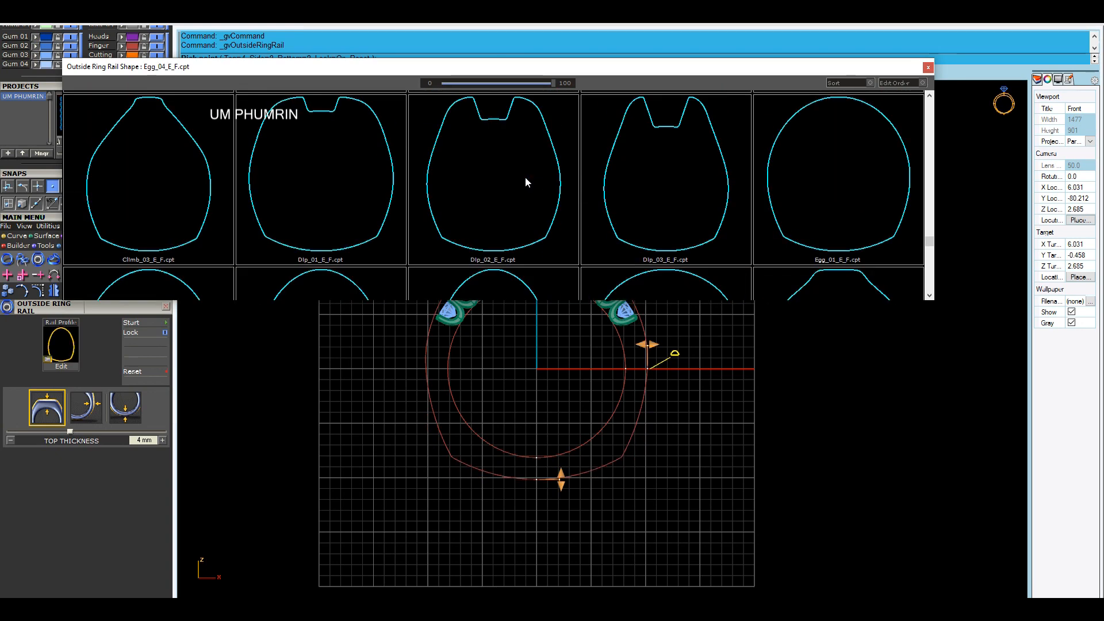
{"action": "scroll", "coordinate": [525, 181], "scroll_direction": "down", "scroll_amount": 8}
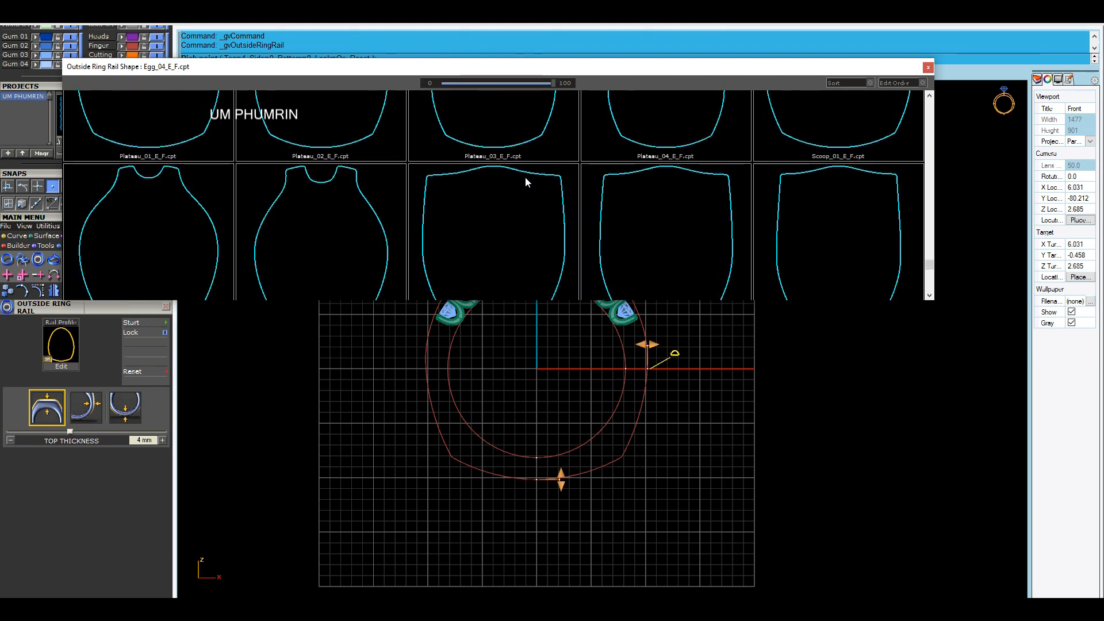
{"action": "scroll", "coordinate": [539, 183], "scroll_direction": "down", "scroll_amount": 3}
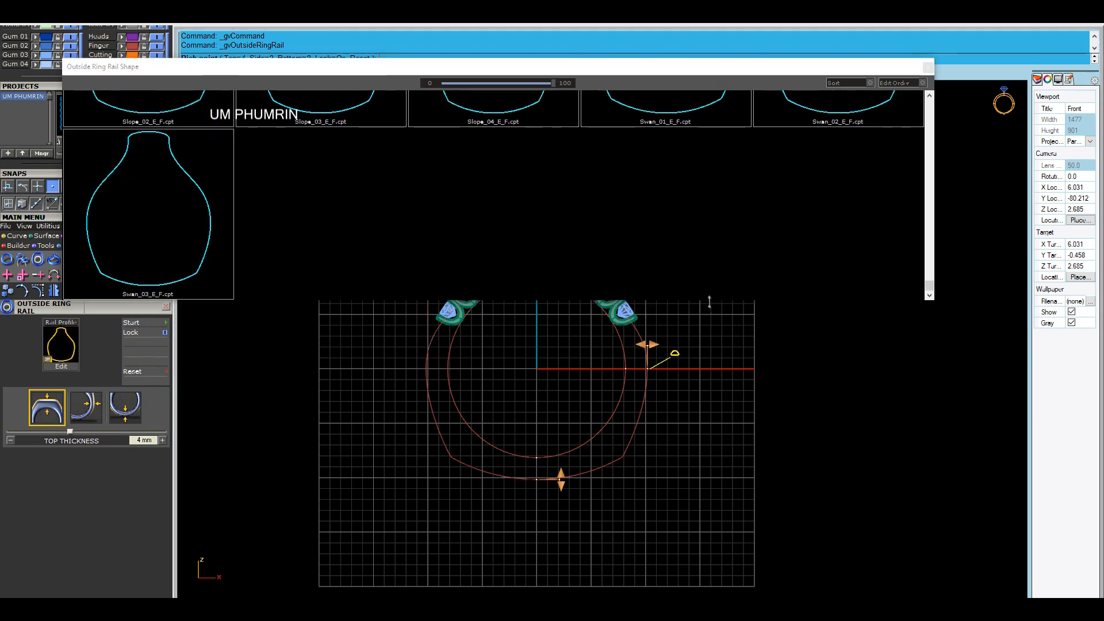
{"action": "left_click_drag", "start_coordinate": [709, 300], "coordinate": [720, 505]}
{"action": "scroll", "coordinate": [572, 251], "scroll_direction": "up", "scroll_amount": 10}
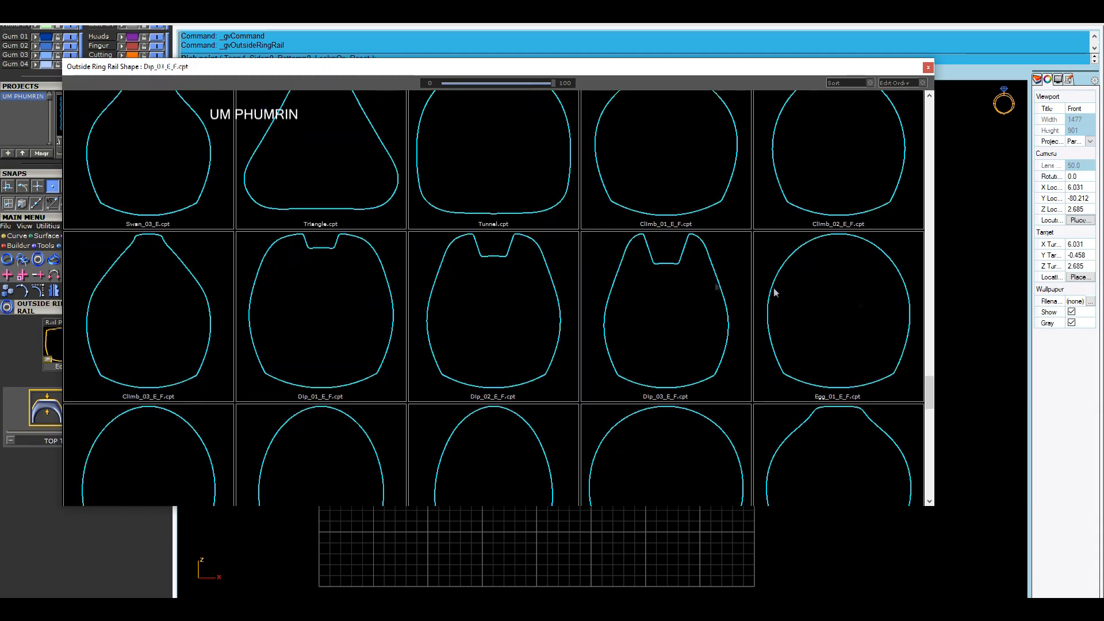
{"action": "left_click_drag", "start_coordinate": [926, 396], "coordinate": [961, 202]}
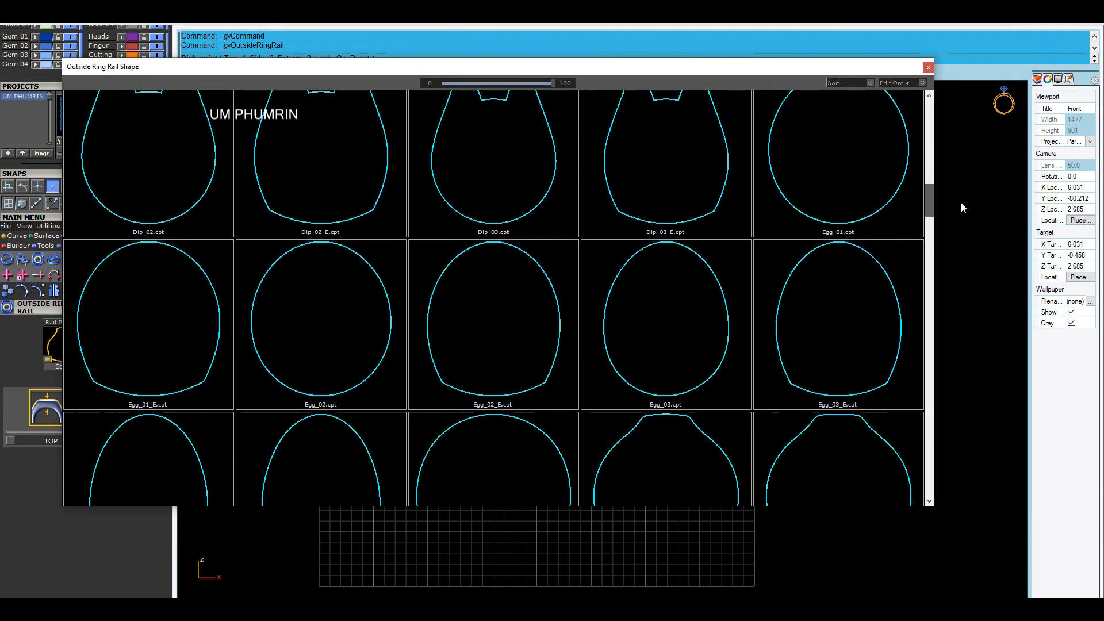
{"action": "left_click", "coordinate": [671, 299]}
Set the outside ring rail's bottom thickness to 1.5 mm, side thickness to 1.6 mm and top thickness to about 1.56 mm
{"action": "scroll", "coordinate": [671, 299], "scroll_direction": "up", "scroll_amount": 2}
{"action": "left_click", "coordinate": [116, 409]}
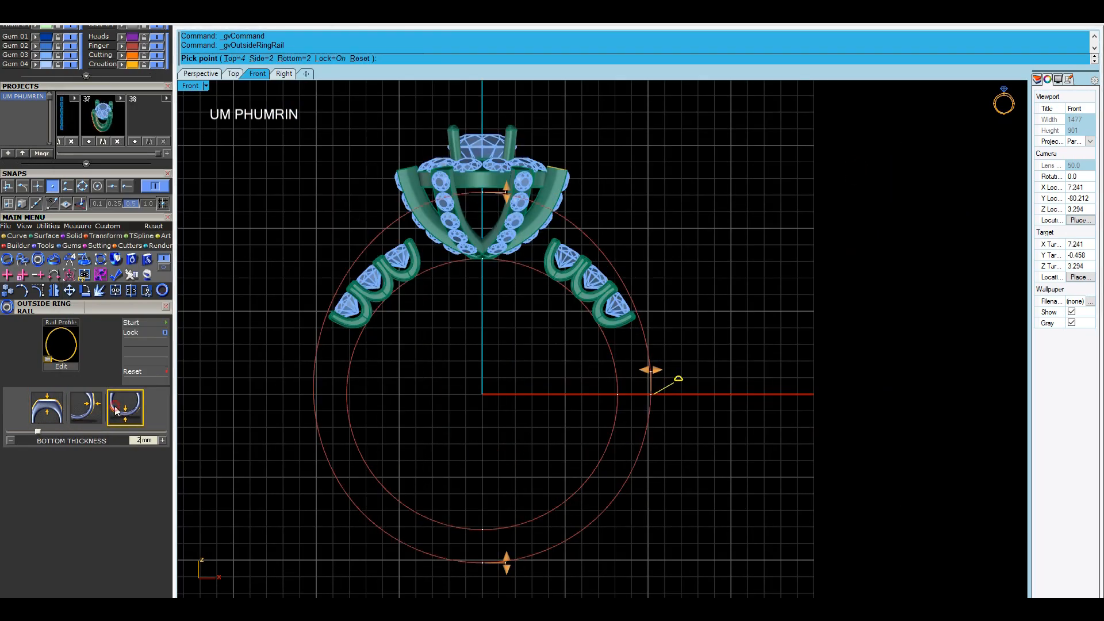
{"action": "type", "text": "1.5"}
{"action": "key", "text": "Return"}
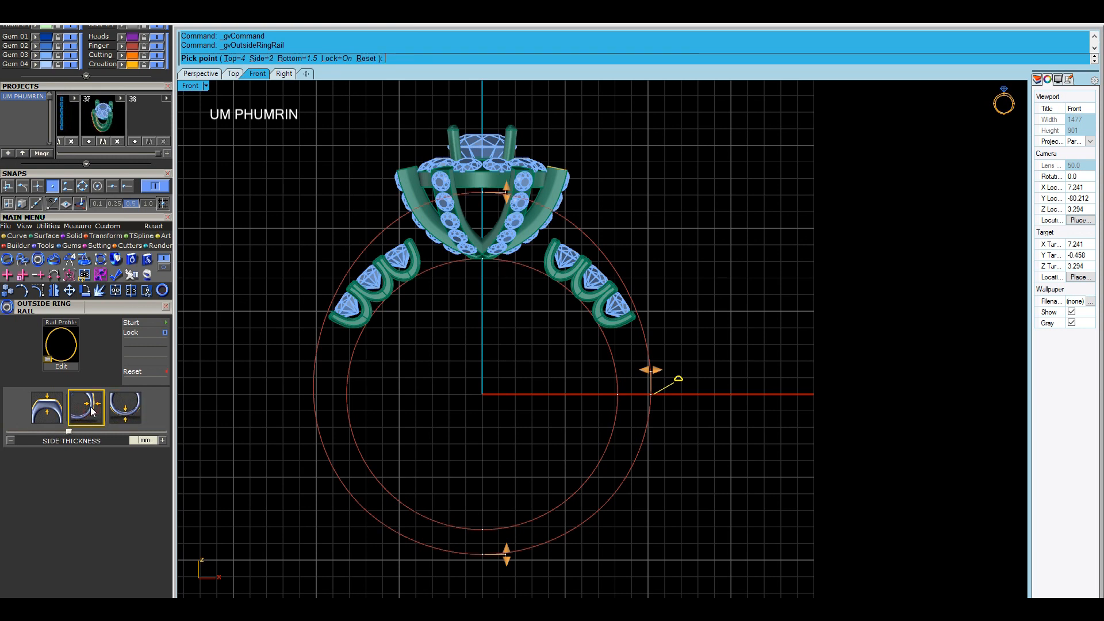
{"action": "key", "text": "Return"}
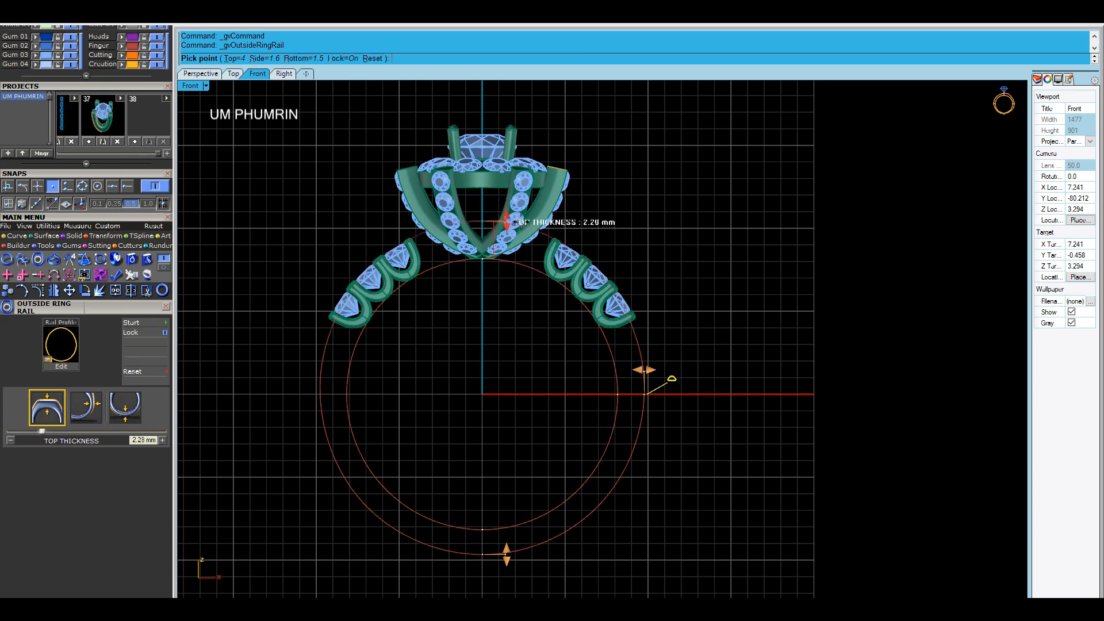
{"action": "left_click", "coordinate": [527, 234]}
{"action": "right_click", "coordinate": [726, 342]}
Delete the outside ring rail curve around the finger circle in the Front view
{"action": "left_click", "coordinate": [640, 348]}
{"action": "right_click_drag", "start_coordinate": [643, 346], "coordinate": [666, 282]}
{"action": "key", "text": "Delete"}
Offset the finger circle outward to make a concentric closed curve around the ring in the Front view
{"action": "left_click_drag", "start_coordinate": [700, 406], "coordinate": [621, 375]}
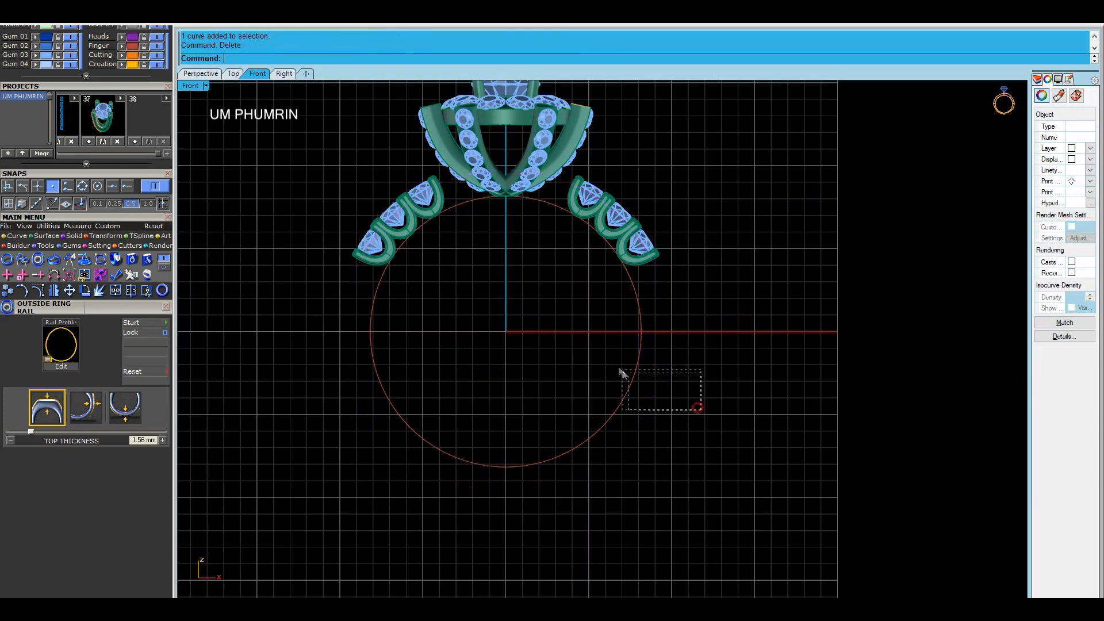
{"action": "right_click_drag", "start_coordinate": [621, 375], "coordinate": [654, 405]}
{"action": "type", "text": "ff"}
{"action": "key", "text": "Return"}
{"action": "key", "text": "Return"}
{"action": "left_click", "coordinate": [715, 345]}
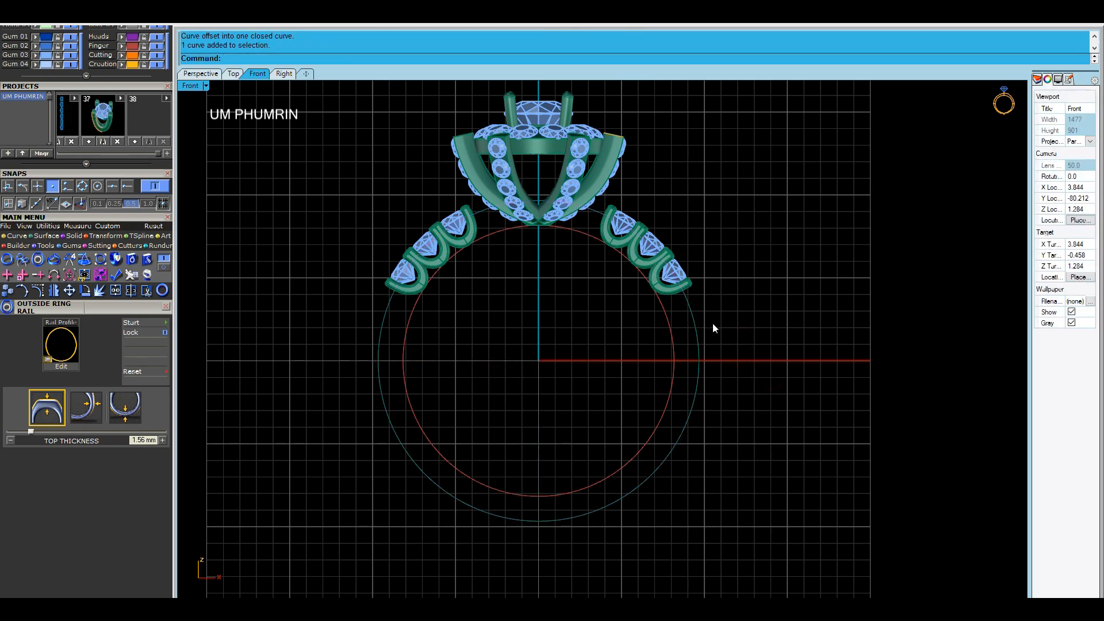
Remove the left shoulder row and make the right shoulder row four settings long, following the ring's curve
{"action": "scroll", "coordinate": [712, 327], "scroll_direction": "down", "scroll_amount": 2}
{"action": "scroll", "coordinate": [631, 320], "scroll_direction": "up", "scroll_amount": 6}
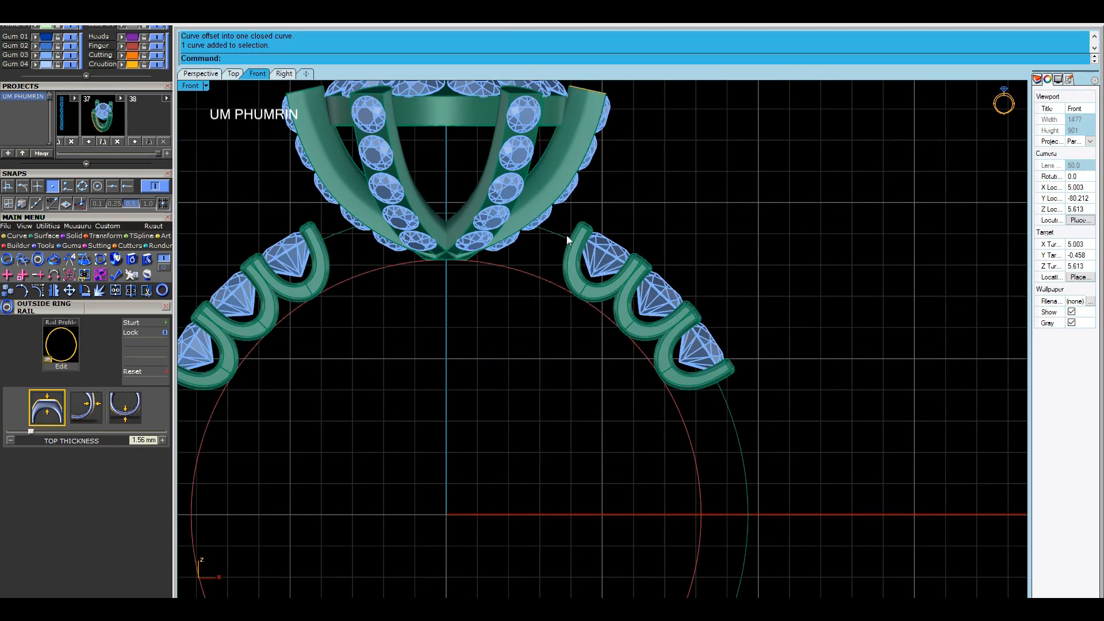
{"action": "left_click_drag", "start_coordinate": [660, 296], "coordinate": [660, 296]}
{"action": "scroll", "coordinate": [644, 299], "scroll_direction": "down", "scroll_amount": 1}
{"action": "key", "text": "Escape"}
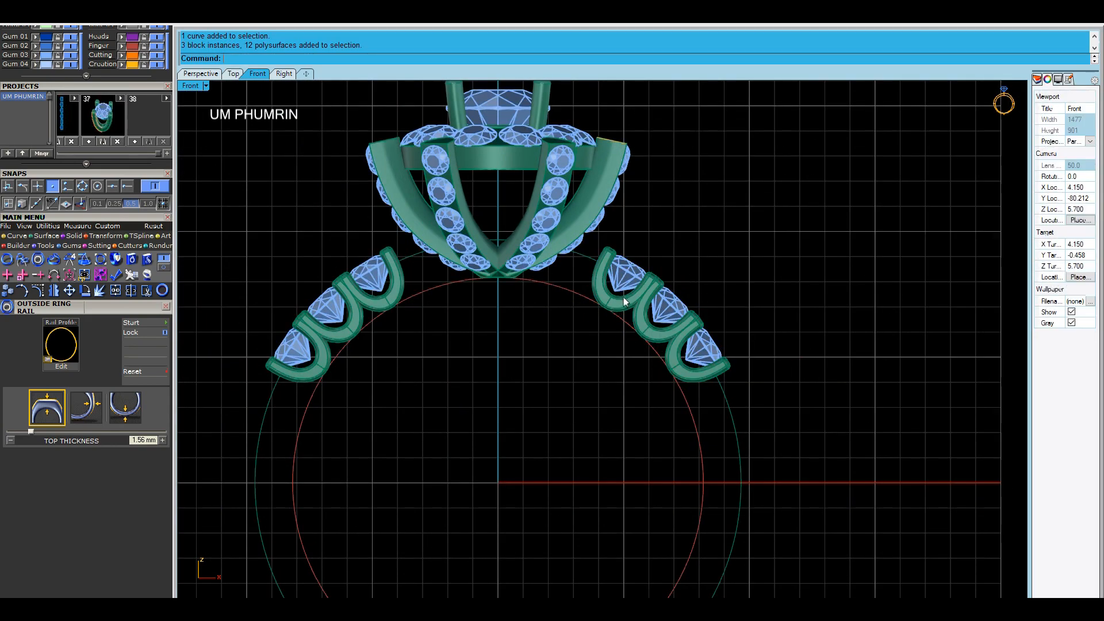
{"action": "scroll", "coordinate": [624, 297], "scroll_direction": "down", "scroll_amount": 4}
{"action": "right_click_drag", "start_coordinate": [623, 297], "coordinate": [624, 259]}
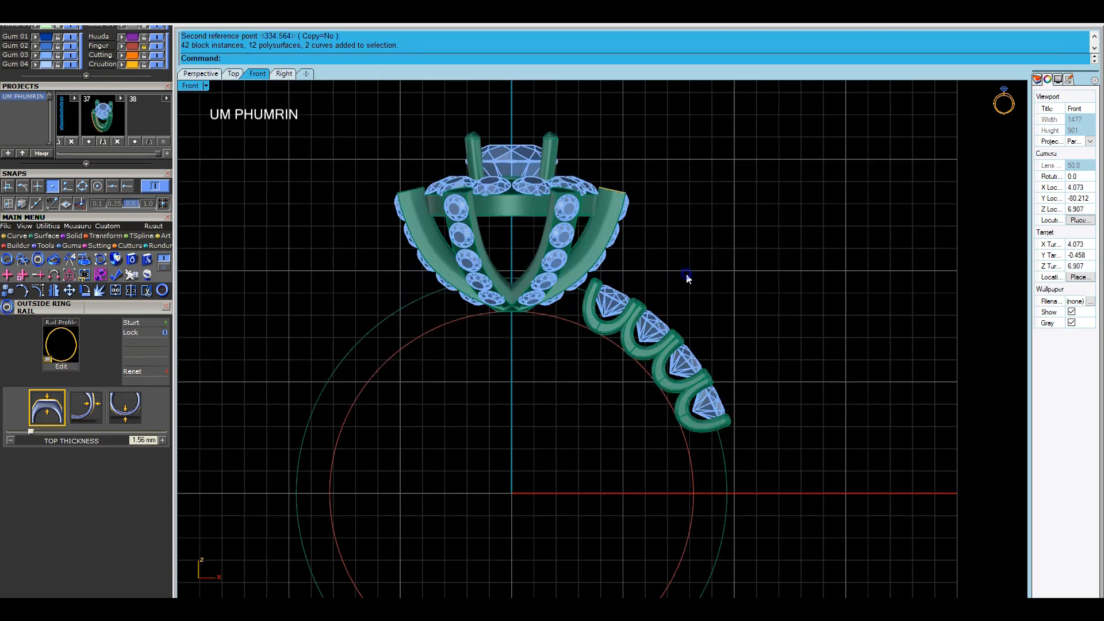
Delete the gem-set gallery arms beneath the halo, keeping the centre stone, the halo and the guide curves
{"action": "scroll", "coordinate": [579, 258], "scroll_direction": "up", "scroll_amount": 2}
{"action": "scroll", "coordinate": [578, 226], "scroll_direction": "up", "scroll_amount": 4}
{"action": "left_click_drag", "start_coordinate": [579, 209], "coordinate": [258, 247]}
{"action": "scroll", "coordinate": [437, 291], "scroll_direction": "down", "scroll_amount": 4}
{"action": "right_click_drag", "start_coordinate": [492, 285], "coordinate": [527, 320]}
{"action": "key", "text": "Delete"}
{"action": "left_click", "coordinate": [591, 319]}
{"action": "key", "text": "Delete"}
{"action": "scroll", "coordinate": [587, 303], "scroll_direction": "down", "scroll_amount": 4}
Raise the centre stone and halo slightly, and move the arm's two guide curves up to match
{"action": "left_click", "coordinate": [483, 223]}
{"action": "scroll", "coordinate": [505, 229], "scroll_direction": "up", "scroll_amount": 2}
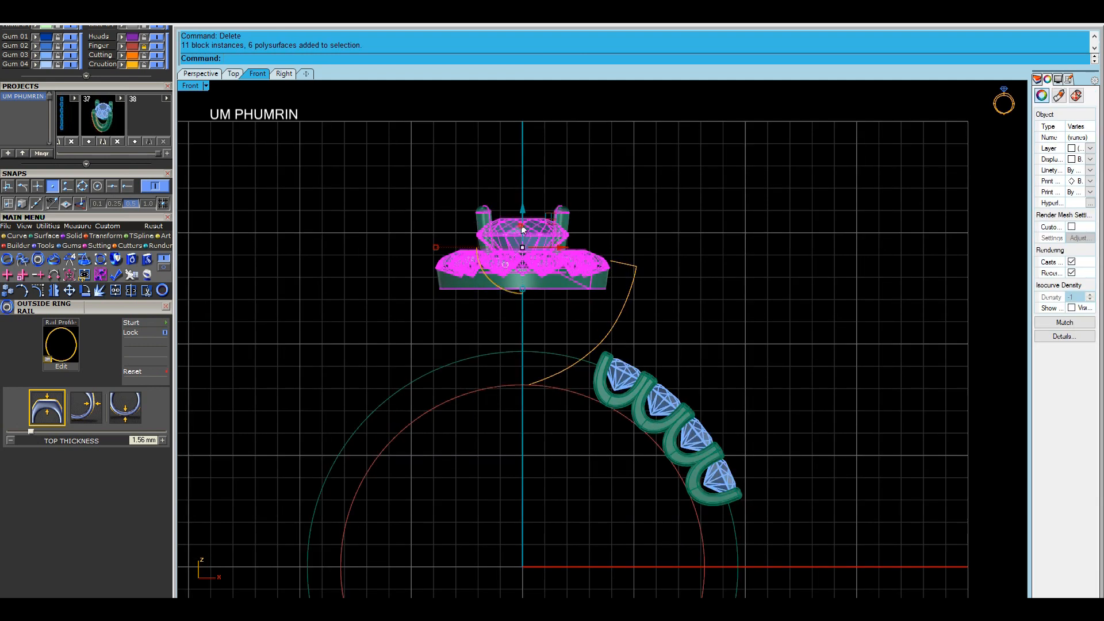
{"action": "key", "text": "Escape"}
{"action": "left_click", "coordinate": [631, 294]}
{"action": "left_click", "coordinate": [635, 262]}
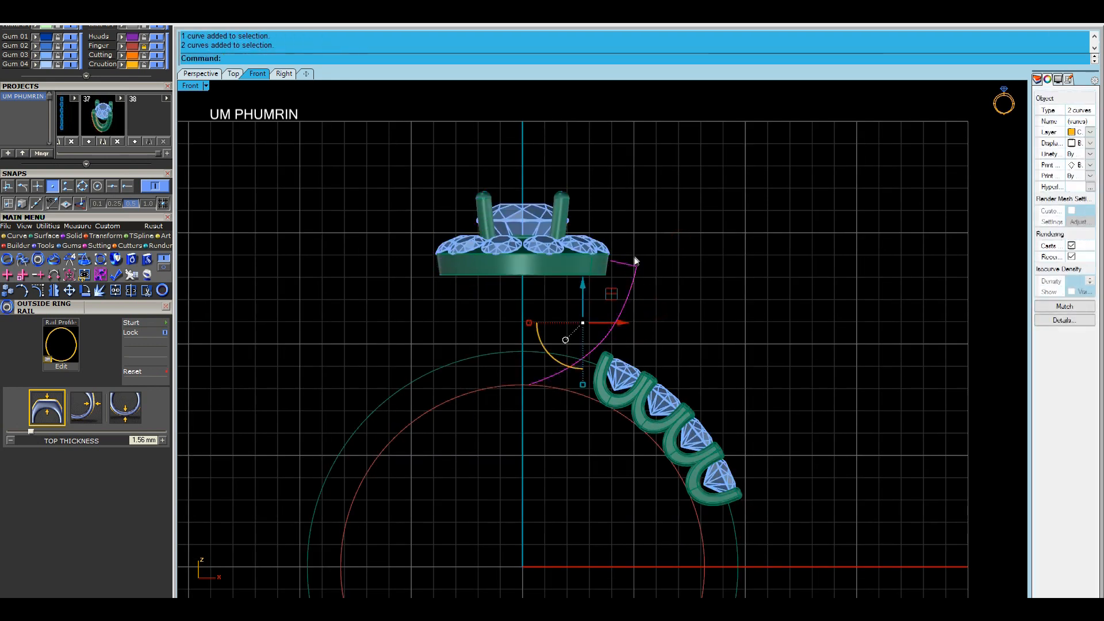
{"action": "left_click_drag", "start_coordinate": [584, 286], "coordinate": [588, 267]}
{"action": "left_click", "coordinate": [712, 290]}
Sweep the gallery arm's profile along its guide curve with Sweep History, using Flip=Yes
{"action": "left_click", "coordinate": [614, 306]}
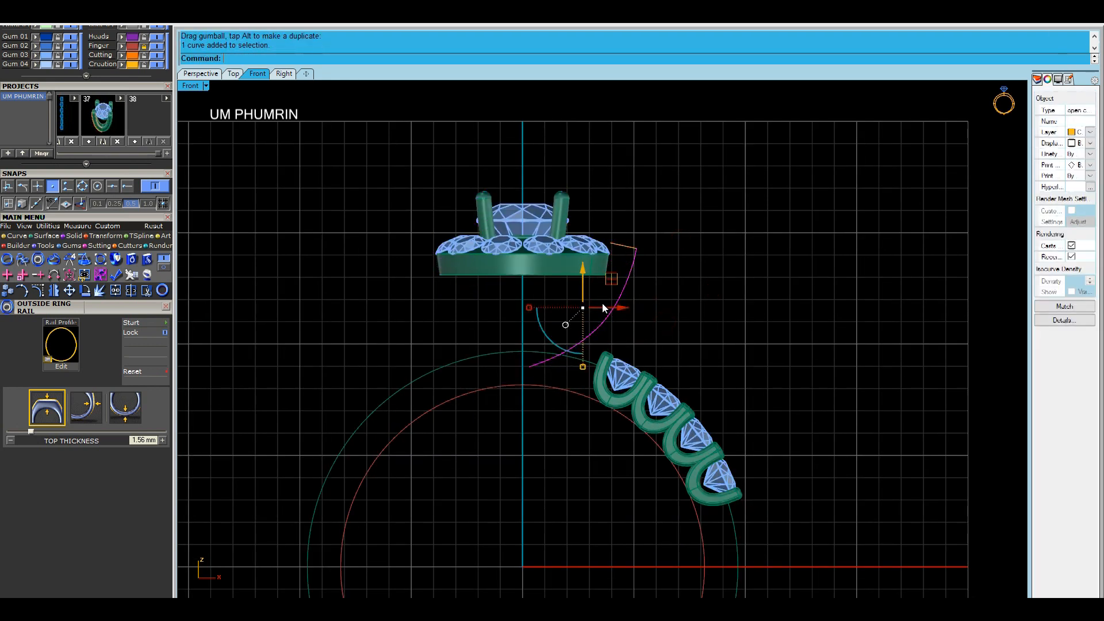
{"action": "type", "text": "SweepHistory"}
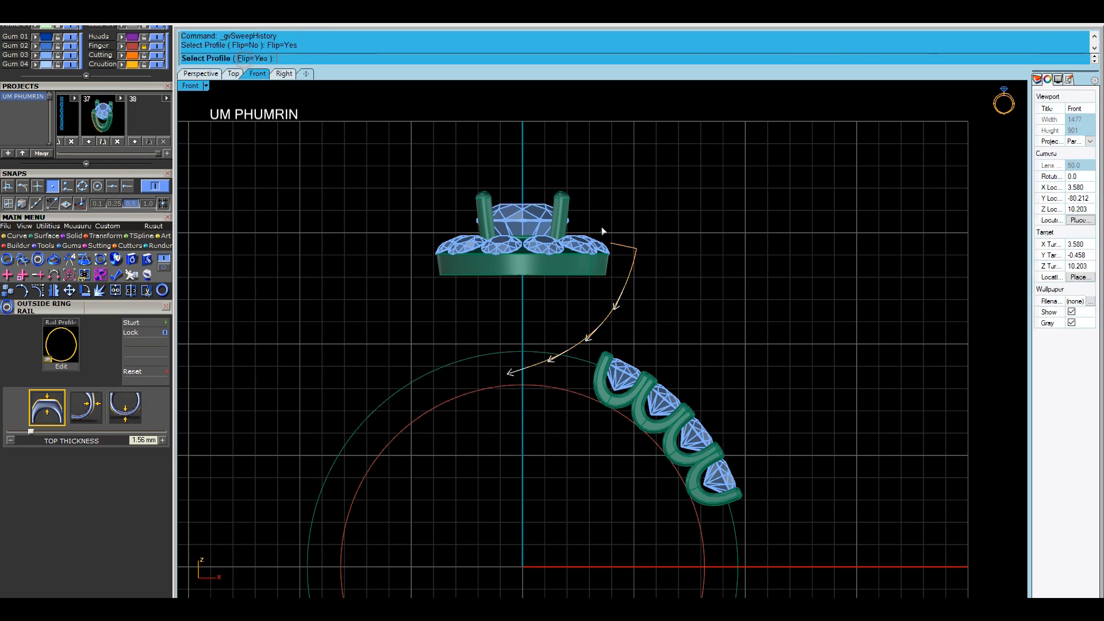
{"action": "key", "text": "Return"}
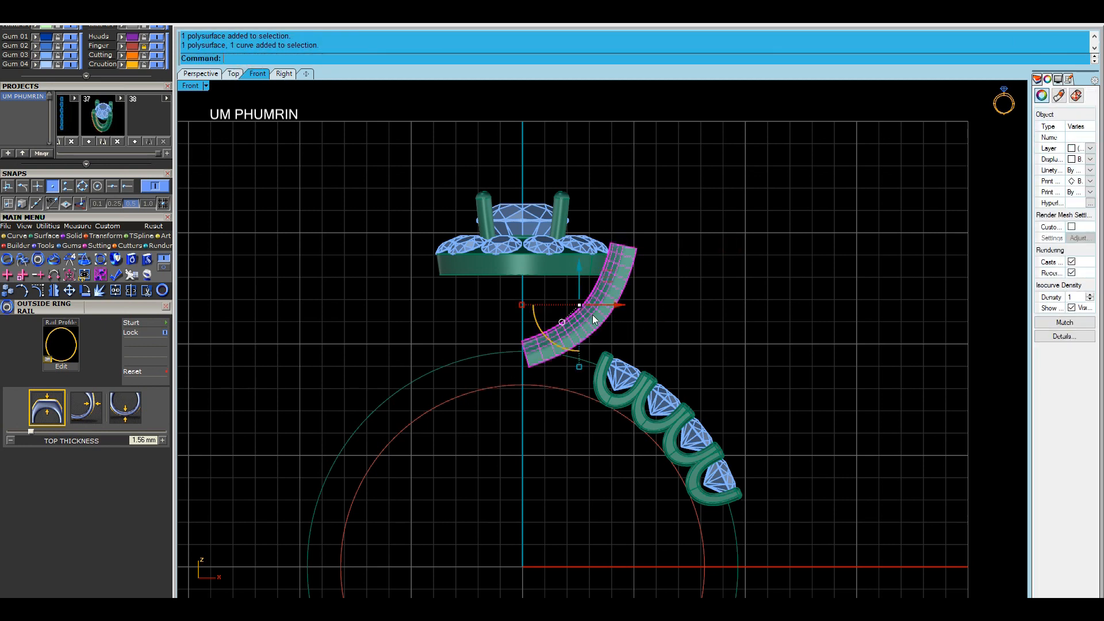
Turn on the arm rail curve's control points and reshape its lower end near the ring's vertical axis
{"action": "left_click", "coordinate": [594, 320], "text": "ctrl"}
{"action": "left_click", "coordinate": [38, 290]}
{"action": "left_click", "coordinate": [529, 381]}
{"action": "scroll", "coordinate": [529, 363], "scroll_direction": "up", "scroll_amount": 2}
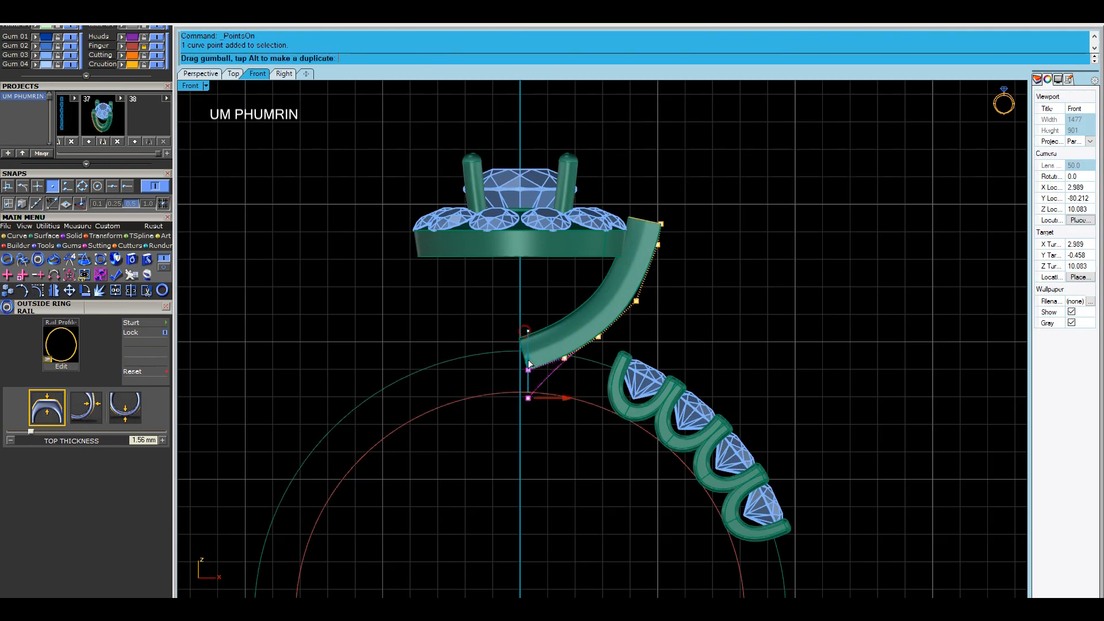
{"action": "left_click_drag", "start_coordinate": [572, 351], "coordinate": [629, 338]}
{"action": "left_click", "coordinate": [692, 328]}
{"action": "left_click", "coordinate": [565, 376]}
{"action": "scroll", "coordinate": [564, 354], "scroll_direction": "up", "scroll_amount": 4}
{"action": "left_click_drag", "start_coordinate": [564, 354], "coordinate": [563, 346]}
{"action": "left_click", "coordinate": [494, 307]}
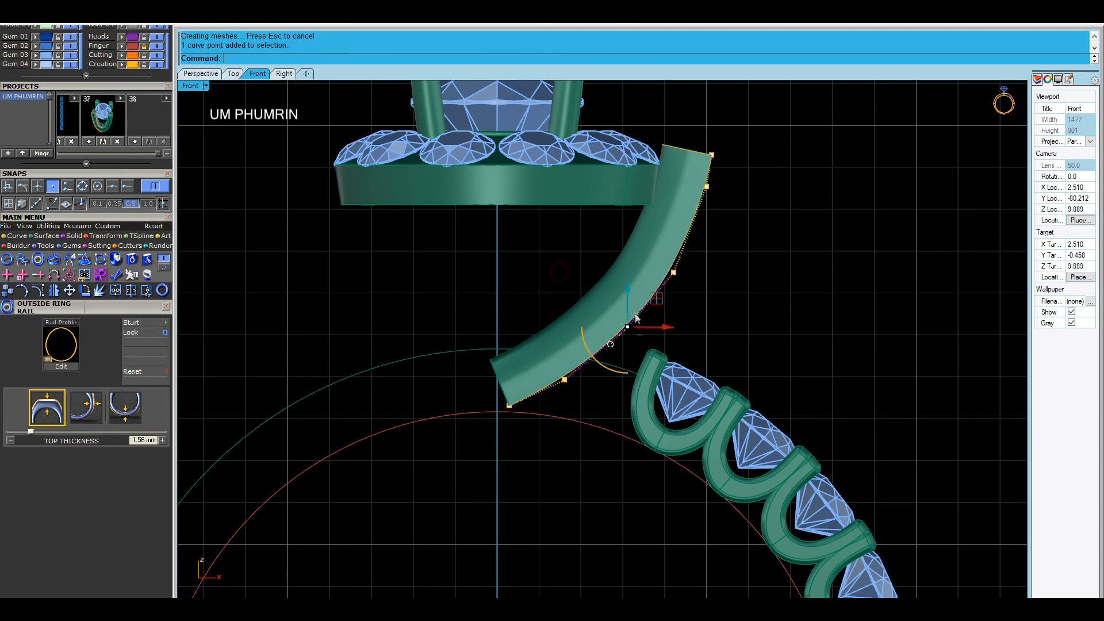
Move the middle control points of the arm's rail curve to refine the bend of the swept arm
{"action": "left_click", "coordinate": [698, 294]}
{"action": "scroll", "coordinate": [673, 340], "scroll_direction": "down", "scroll_amount": 2}
{"action": "scroll", "coordinate": [644, 320], "scroll_direction": "up", "scroll_amount": 2}
{"action": "left_click_drag", "start_coordinate": [655, 308], "coordinate": [662, 340]}
{"action": "left_click_drag", "start_coordinate": [668, 308], "coordinate": [671, 308]}
{"action": "left_click_drag", "start_coordinate": [493, 305], "coordinate": [601, 386]}
{"action": "left_click_drag", "start_coordinate": [608, 368], "coordinate": [612, 368]}
{"action": "left_click", "coordinate": [497, 268]}
Adjust the control point in the arm's lower bend and the points at the upper end beside the halo
{"action": "right_click_drag", "start_coordinate": [624, 313], "coordinate": [625, 353]}
{"action": "left_click", "coordinate": [588, 401]}
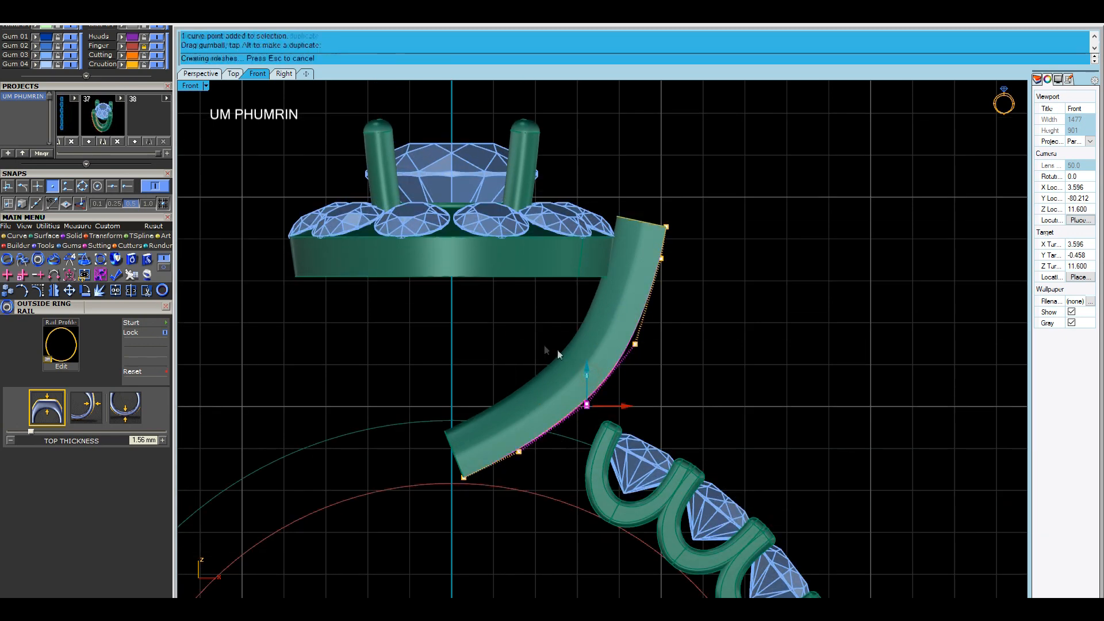
{"action": "left_click", "coordinate": [535, 361]}
{"action": "right_click_drag", "start_coordinate": [580, 337], "coordinate": [578, 358]}
{"action": "scroll", "coordinate": [621, 214], "scroll_direction": "up", "scroll_amount": 2}
{"action": "left_click_drag", "start_coordinate": [602, 187], "coordinate": [670, 244]}
{"action": "scroll", "coordinate": [679, 258], "scroll_direction": "up", "scroll_amount": 2}
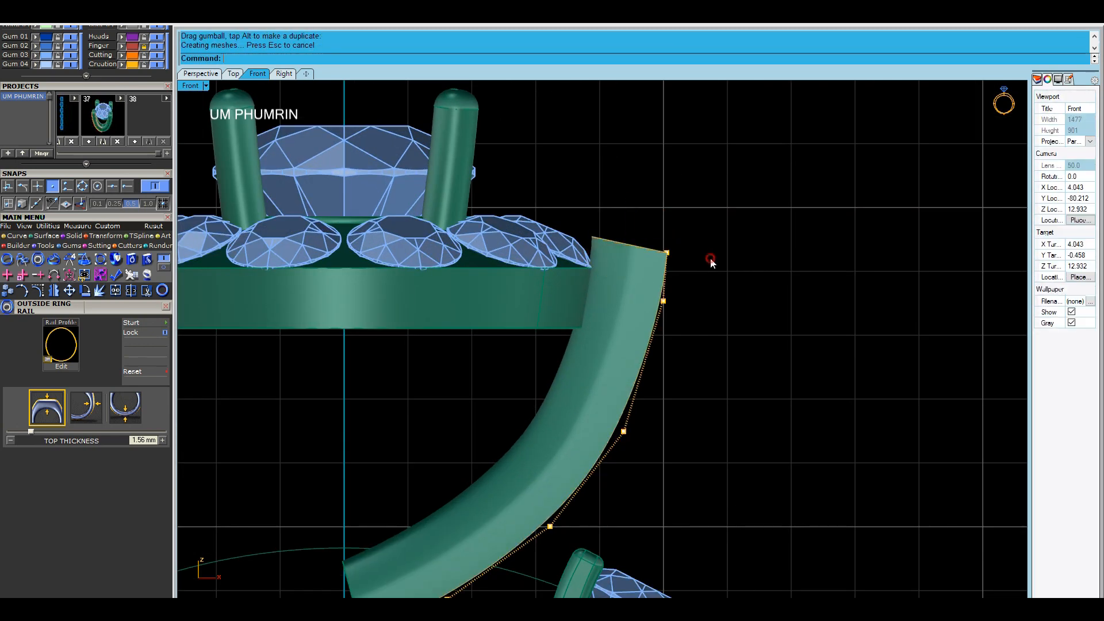
Edit the profile at the arm's upper end with Profile Placer, tilting it to -3.9° and adjusting the nearby rail points
{"action": "left_click", "coordinate": [642, 247]}
{"action": "key", "text": "F6"}
{"action": "left_click", "coordinate": [655, 262]}
{"action": "scroll", "coordinate": [647, 254], "scroll_direction": "up", "scroll_amount": 2}
{"action": "left_click_drag", "start_coordinate": [557, 230], "coordinate": [565, 242]}
{"action": "left_click_drag", "start_coordinate": [549, 182], "coordinate": [679, 321]}
{"action": "left_click_drag", "start_coordinate": [666, 276], "coordinate": [670, 277]}
{"action": "scroll", "coordinate": [685, 293], "scroll_direction": "down", "scroll_amount": 4}
{"action": "left_click", "coordinate": [740, 347]}
{"action": "scroll", "coordinate": [689, 327], "scroll_direction": "down", "scroll_amount": 1}
Fine-tune the middle control points of the arm's rail curve, and select the finished curve without the swept surface
{"action": "left_click", "coordinate": [653, 392]}
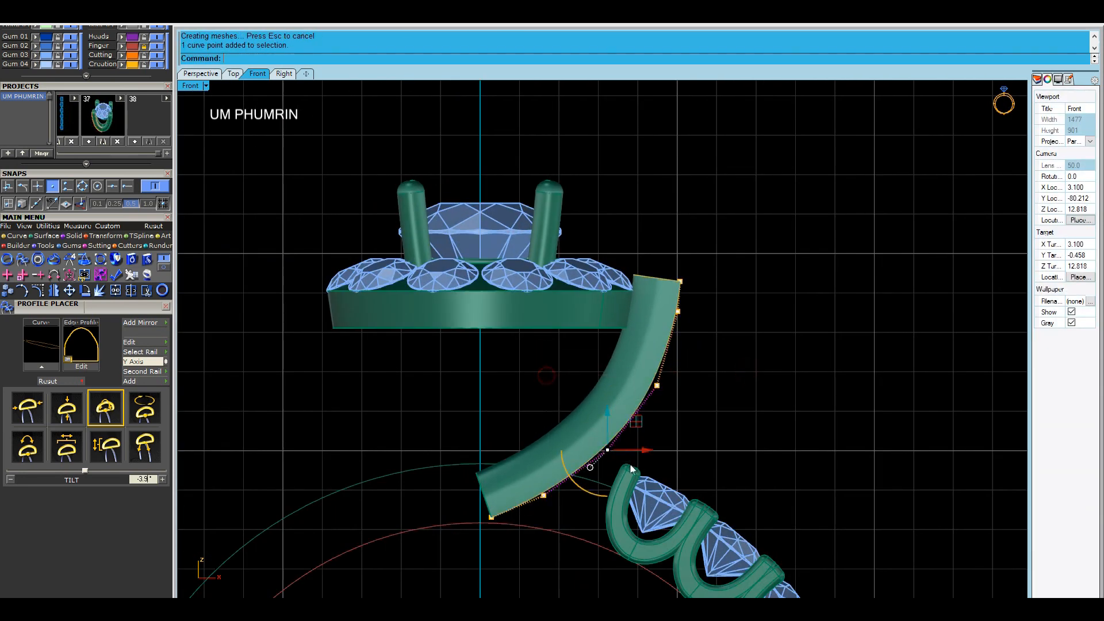
{"action": "scroll", "coordinate": [599, 354], "scroll_direction": "down", "scroll_amount": 3}
{"action": "scroll", "coordinate": [646, 384], "scroll_direction": "up", "scroll_amount": 4}
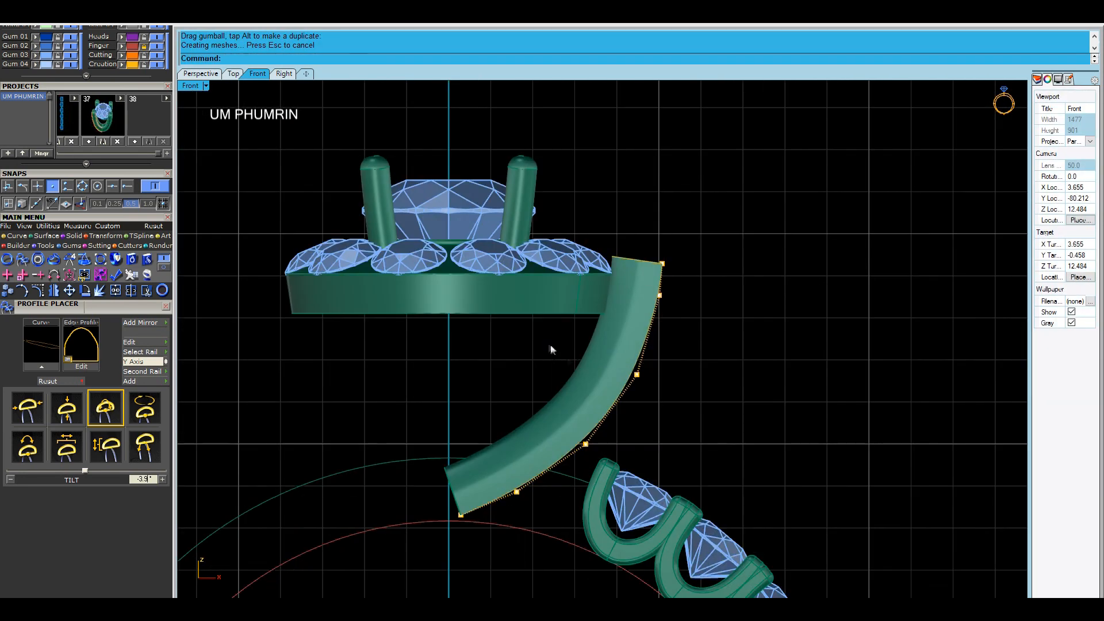
{"action": "left_click", "coordinate": [635, 373]}
{"action": "scroll", "coordinate": [634, 350], "scroll_direction": "up", "scroll_amount": 2}
{"action": "left_click", "coordinate": [663, 332]}
{"action": "scroll", "coordinate": [645, 370], "scroll_direction": "down", "scroll_amount": 3}
{"action": "left_click", "coordinate": [641, 404]}
{"action": "left_click_drag", "start_coordinate": [641, 405], "coordinate": [526, 396]}
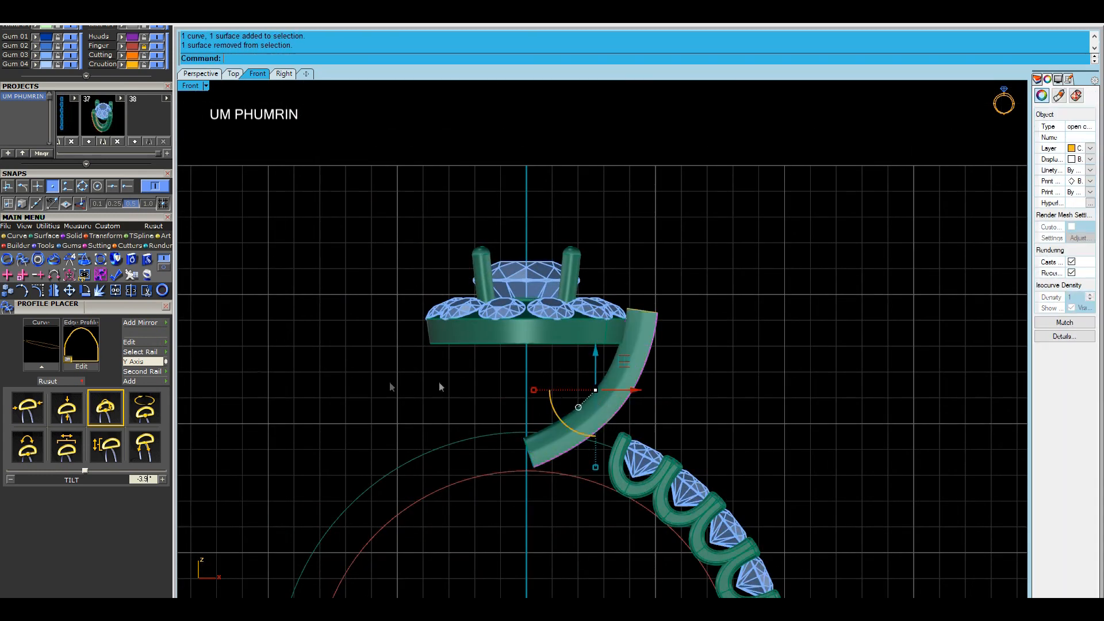
Show the arm's rail curve control points, undo the trial move at the lower end, and adjust the point in the lower bend
{"action": "left_click", "coordinate": [38, 293]}
{"action": "scroll", "coordinate": [580, 443], "scroll_direction": "up", "scroll_amount": 3}
{"action": "left_click", "coordinate": [569, 455]}
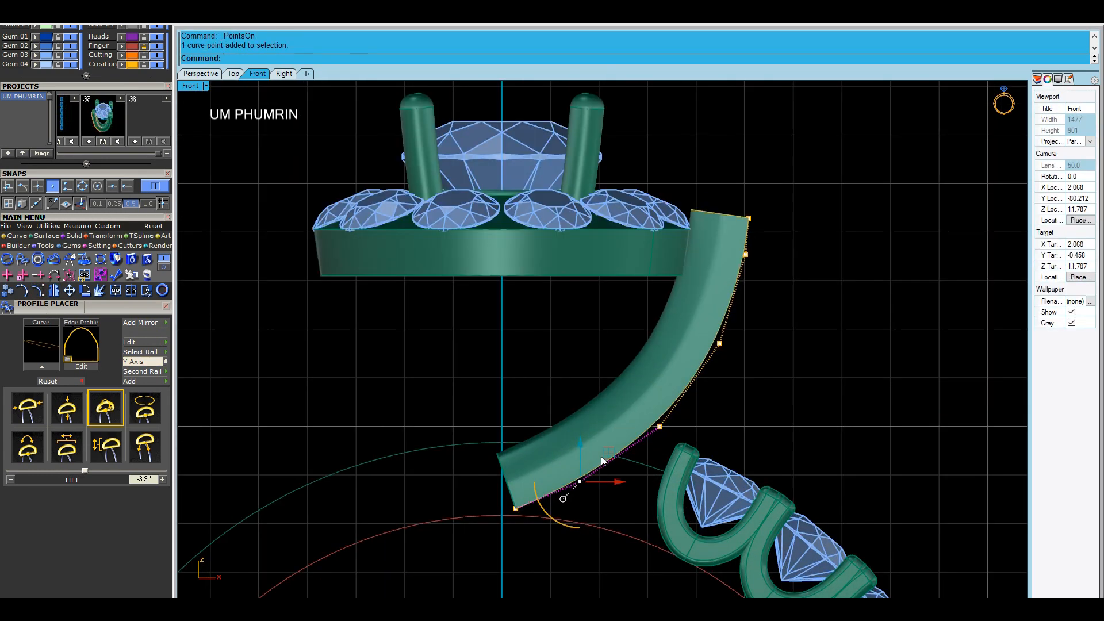
{"action": "key", "text": "ctrl+z"}
{"action": "left_click", "coordinate": [659, 426]}
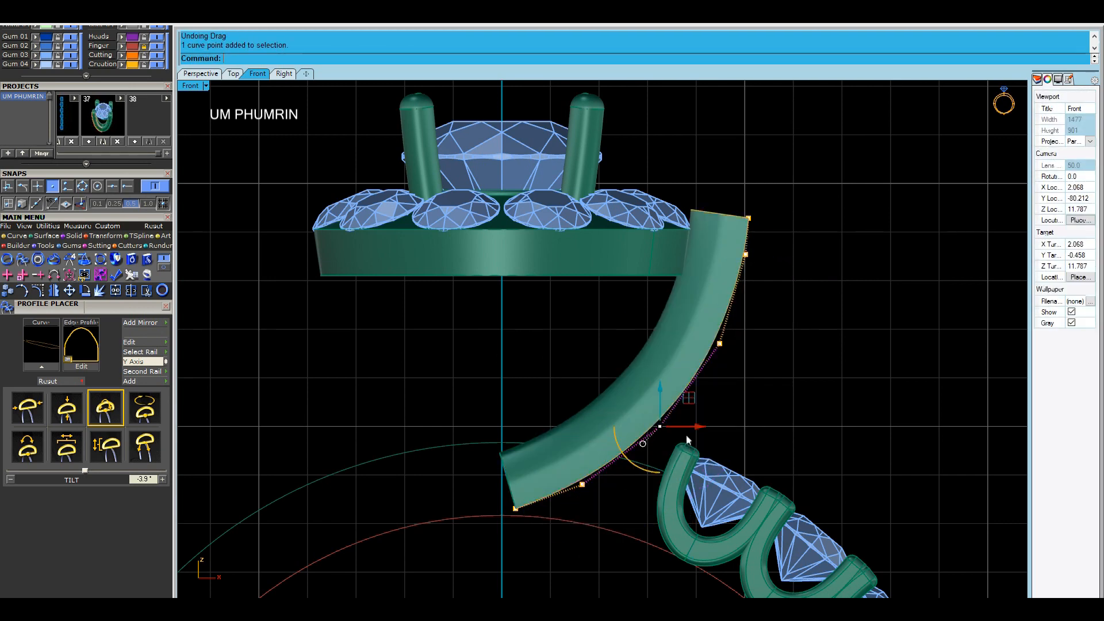
{"action": "scroll", "coordinate": [627, 388], "scroll_direction": "down", "scroll_amount": 2}
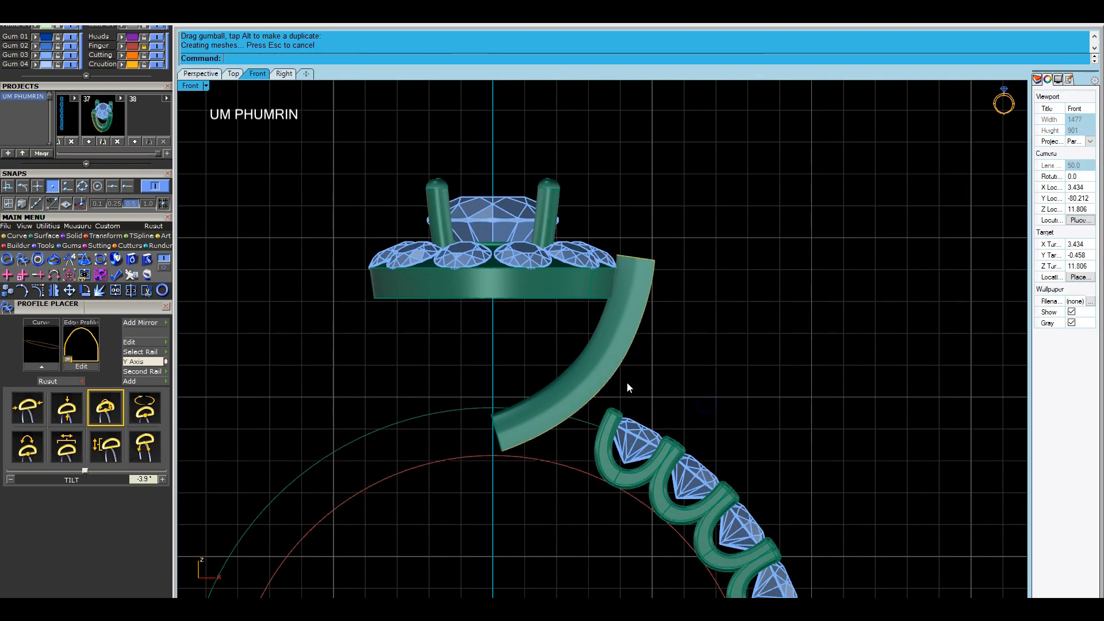
{"action": "scroll", "coordinate": [656, 288], "scroll_direction": "up", "scroll_amount": 2}
Reopen the rail curve's control points and nudge the upper end profile together with the rail's end point slightly sideways
{"action": "left_click", "coordinate": [657, 290]}
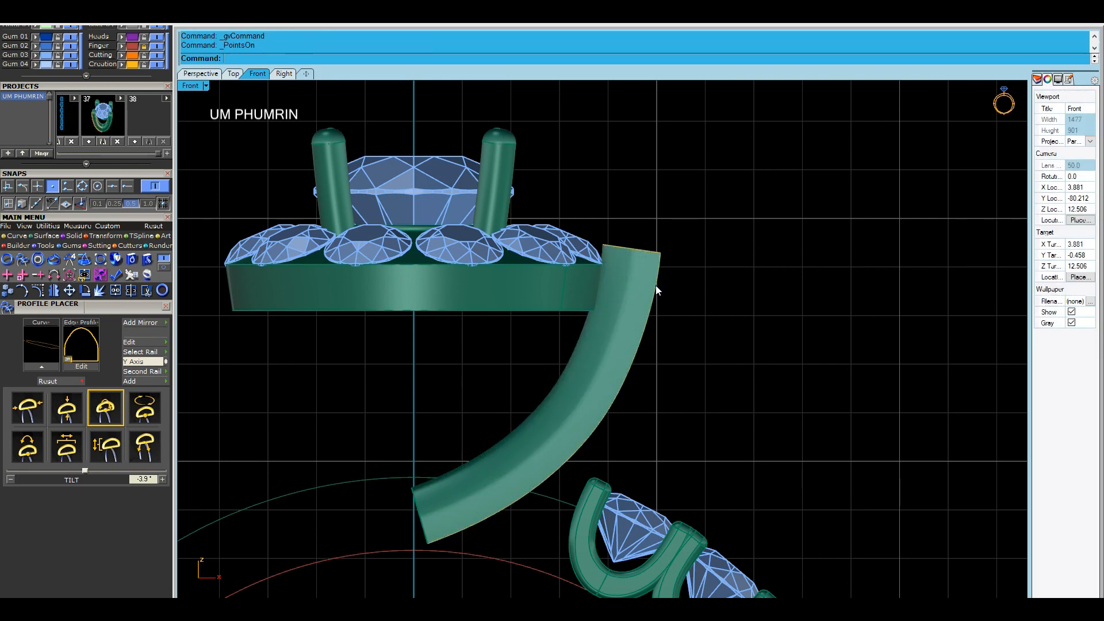
{"action": "left_click", "coordinate": [657, 294]}
{"action": "left_click", "coordinate": [730, 315]}
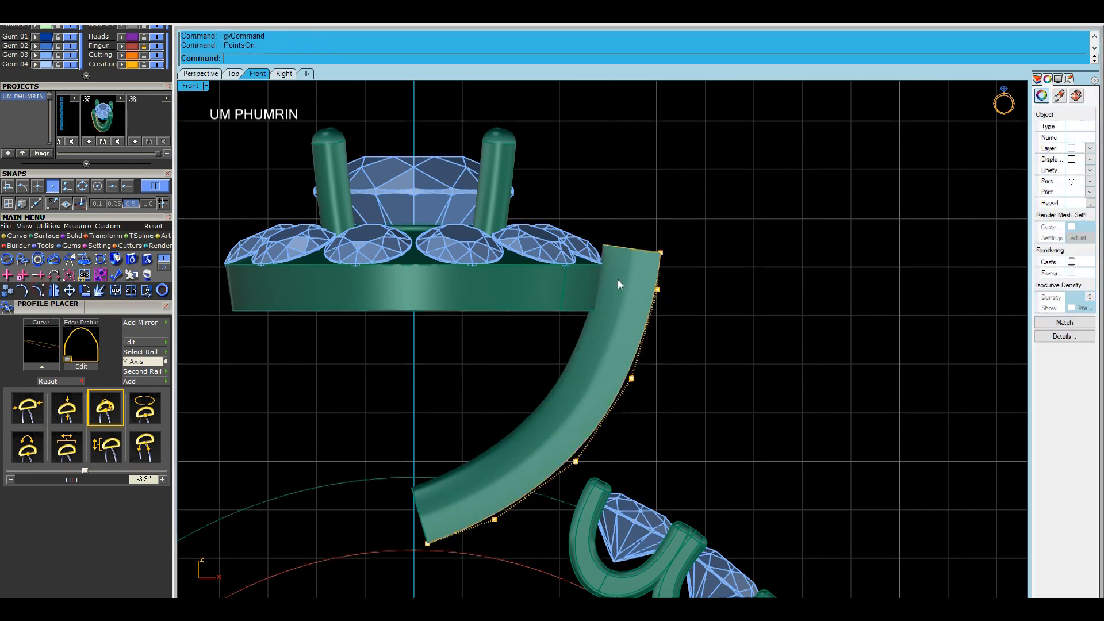
{"action": "scroll", "coordinate": [618, 285], "scroll_direction": "up", "scroll_amount": 2}
{"action": "scroll", "coordinate": [609, 227], "scroll_direction": "up", "scroll_amount": 2}
{"action": "left_click_drag", "start_coordinate": [577, 210], "coordinate": [767, 301]}
{"action": "scroll", "coordinate": [664, 256], "scroll_direction": "up", "scroll_amount": 2}
{"action": "left_click_drag", "start_coordinate": [673, 242], "coordinate": [677, 242]}
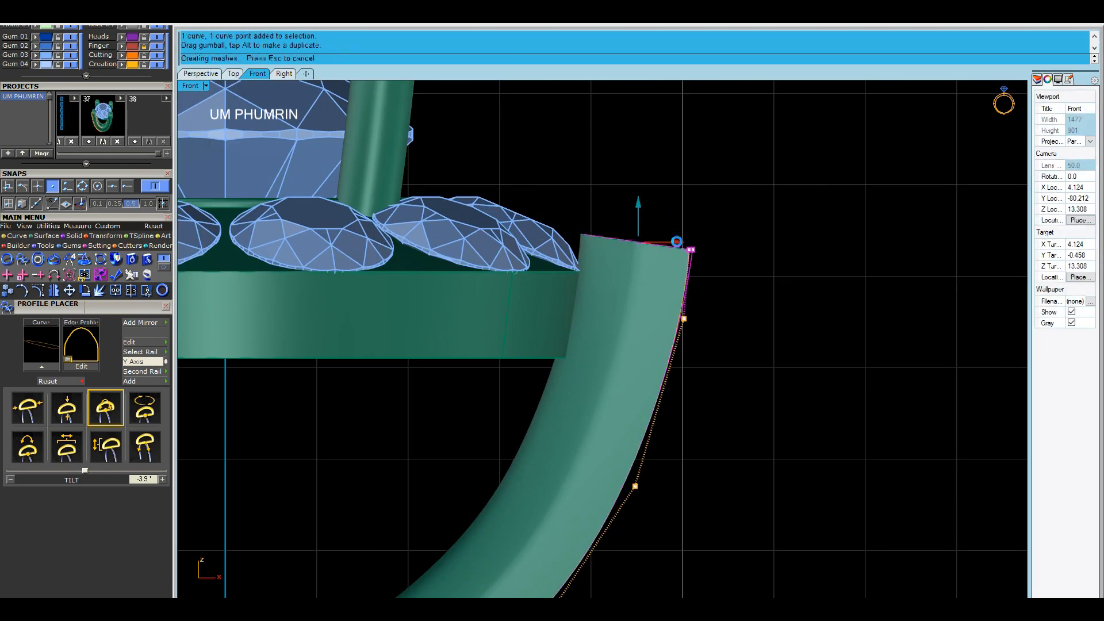
{"action": "scroll", "coordinate": [677, 241], "scroll_direction": "down", "scroll_amount": 5}
Cap the swept arm and polar-array it around the origin as 6 items over 360°
{"action": "left_click", "coordinate": [623, 327]}
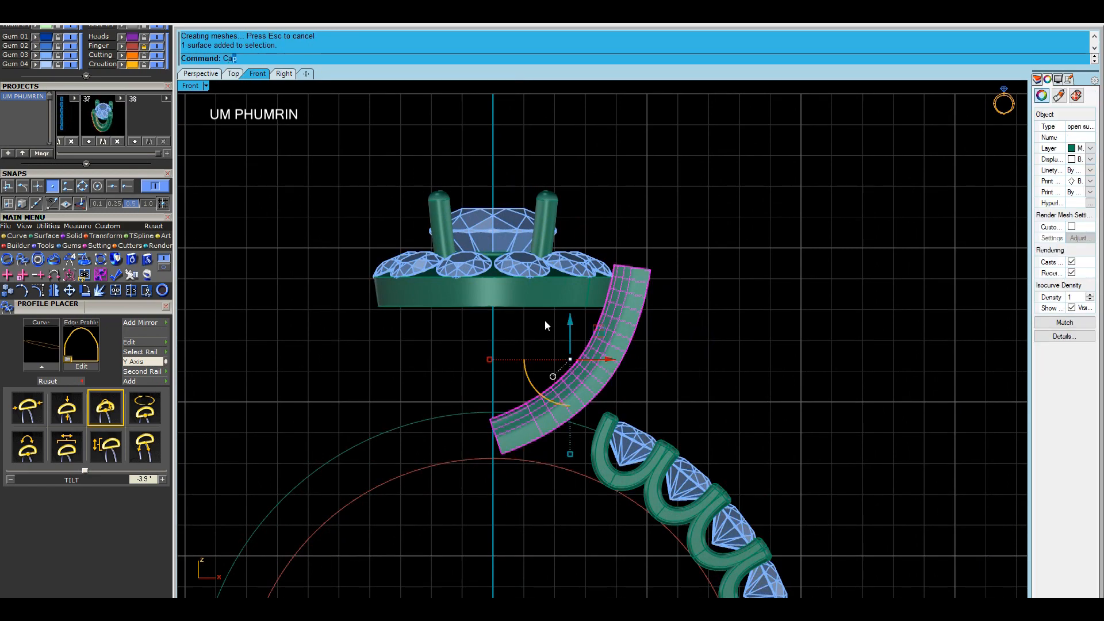
{"action": "left_click", "coordinate": [200, 74]}
{"action": "right_click_drag", "start_coordinate": [567, 233], "coordinate": [575, 283]}
{"action": "type", "text": "A"}
{"action": "key", "text": "Return"}
{"action": "type", "text": "0"}
{"action": "key", "text": "Return"}
{"action": "key", "text": "Return"}
{"action": "key", "text": "Return"}
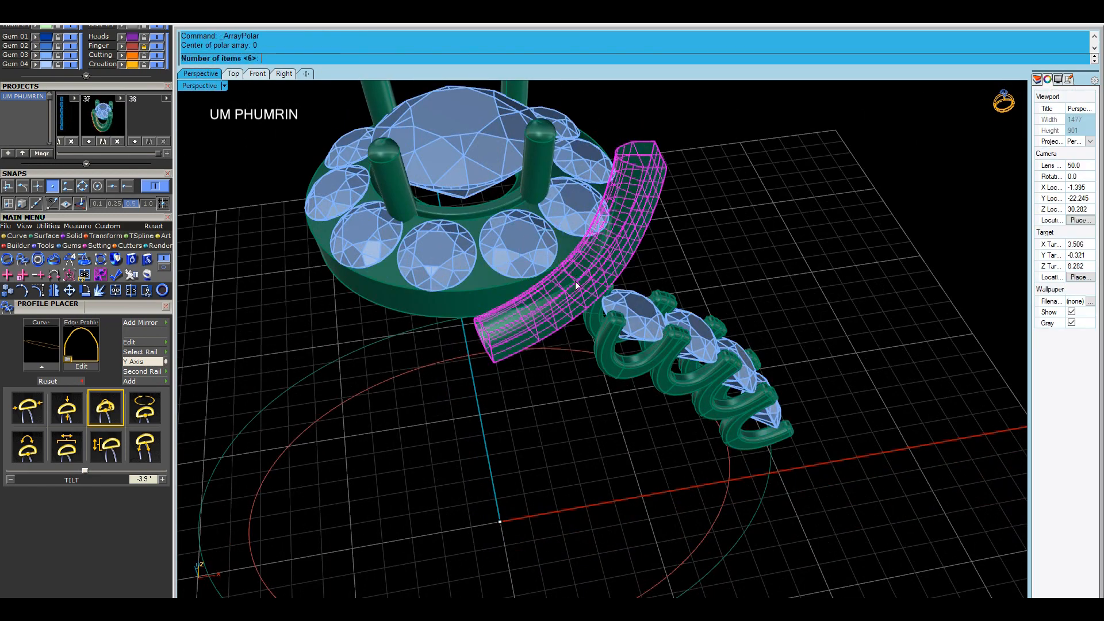
{"action": "key", "text": "Return"}
In the Front view, show the original arm's rail points and shift the upper-middle point horizontally to reshape the arrayed arms
{"action": "left_click", "coordinate": [257, 73]}
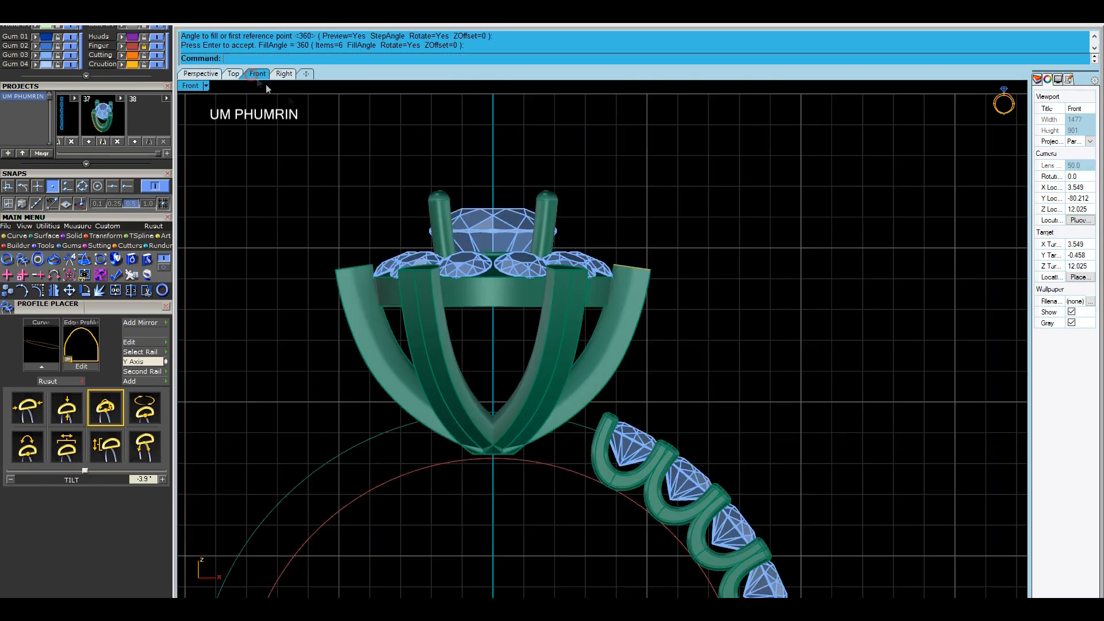
{"action": "scroll", "coordinate": [588, 263], "scroll_direction": "up", "scroll_amount": 5}
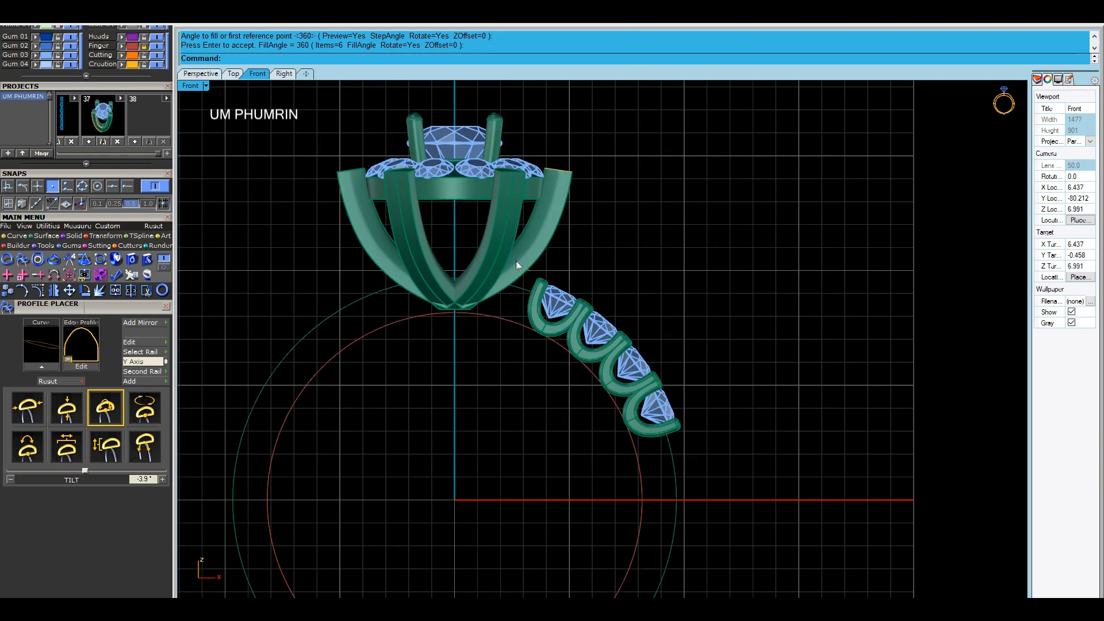
{"action": "scroll", "coordinate": [570, 250], "scroll_direction": "up", "scroll_amount": 3}
{"action": "left_click", "coordinate": [552, 219]}
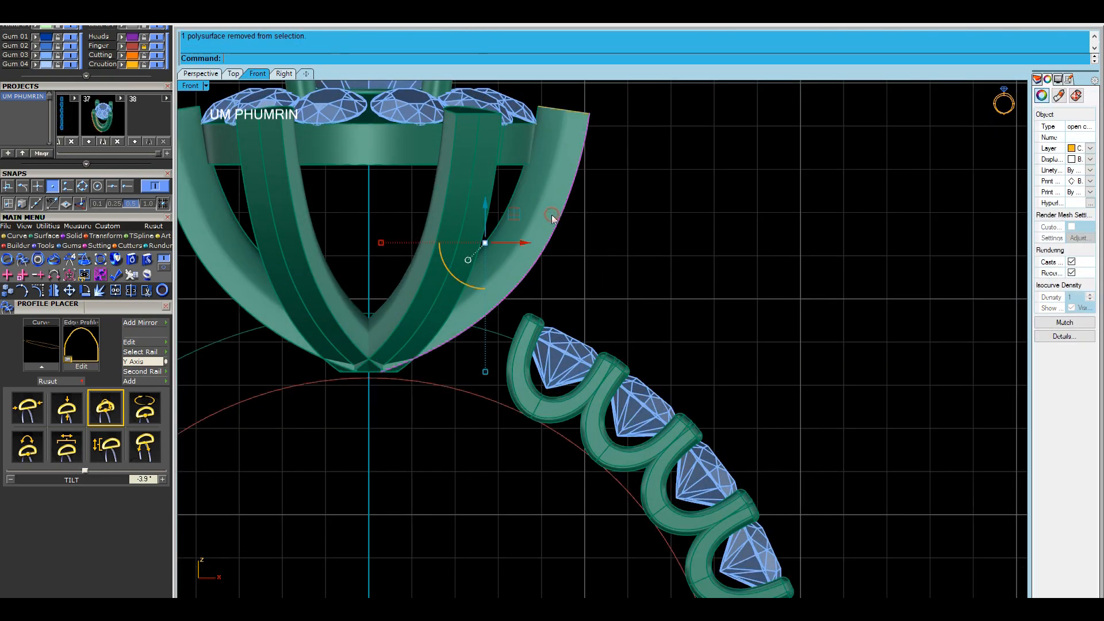
{"action": "left_click", "coordinate": [38, 291]}
{"action": "scroll", "coordinate": [545, 230], "scroll_direction": "up", "scroll_amount": 2}
{"action": "left_click_drag", "start_coordinate": [595, 266], "coordinate": [609, 274]}
{"action": "scroll", "coordinate": [579, 231], "scroll_direction": "up", "scroll_amount": 1}
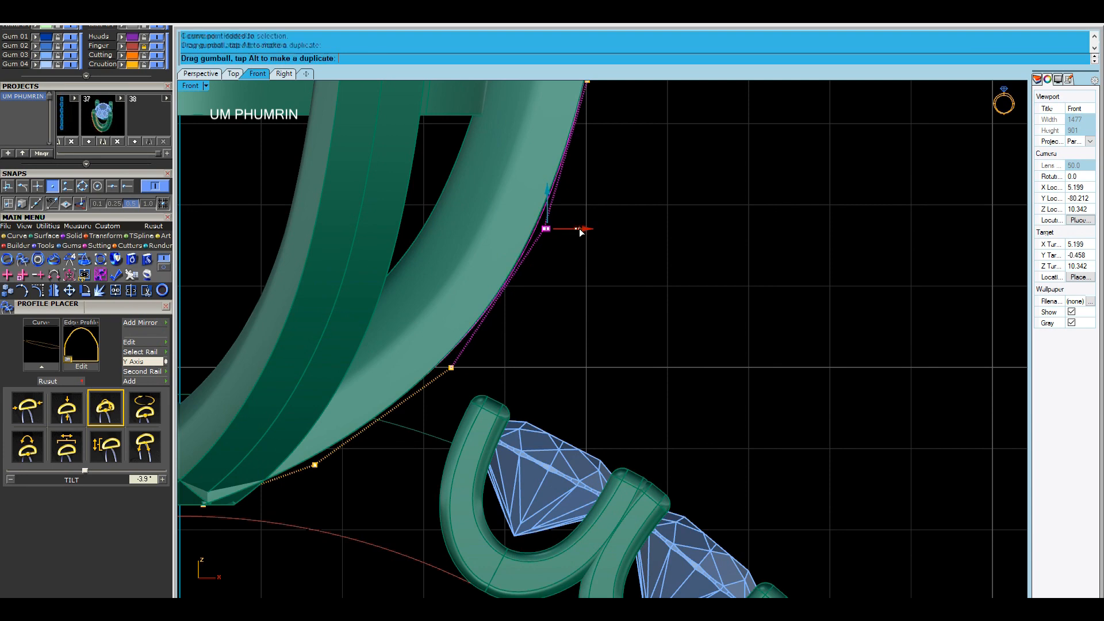
{"action": "left_click_drag", "start_coordinate": [582, 230], "coordinate": [594, 269]}
{"action": "scroll", "coordinate": [595, 269], "scroll_direction": "down", "scroll_amount": 3}
{"action": "scroll", "coordinate": [582, 228], "scroll_direction": "up", "scroll_amount": 2}
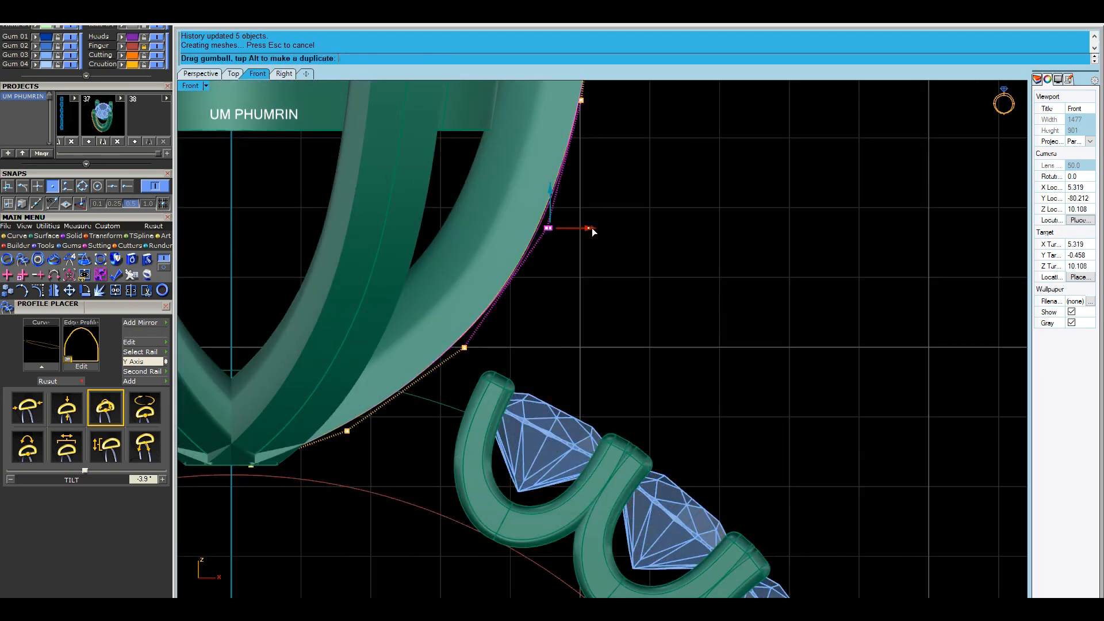
{"action": "left_click_drag", "start_coordinate": [593, 228], "coordinate": [594, 228]}
Nudge the rail's upper-middle control point a little farther outward to round the gallery arms
{"action": "scroll", "coordinate": [612, 253], "scroll_direction": "down", "scroll_amount": 4}
{"action": "left_click", "coordinate": [663, 286]}
{"action": "scroll", "coordinate": [540, 248], "scroll_direction": "up", "scroll_amount": 2}
{"action": "scroll", "coordinate": [567, 331], "scroll_direction": "down", "scroll_amount": 6}
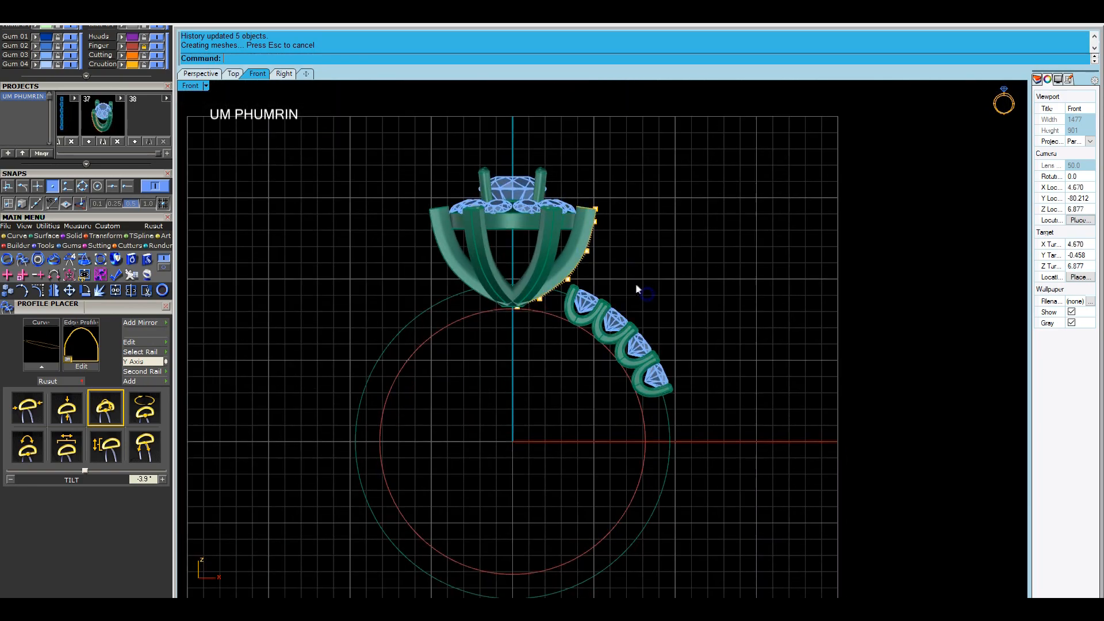
{"action": "scroll", "coordinate": [637, 292], "scroll_direction": "up", "scroll_amount": 5}
{"action": "scroll", "coordinate": [596, 342], "scroll_direction": "up", "scroll_amount": 2}
{"action": "left_click_drag", "start_coordinate": [609, 329], "coordinate": [613, 329]}
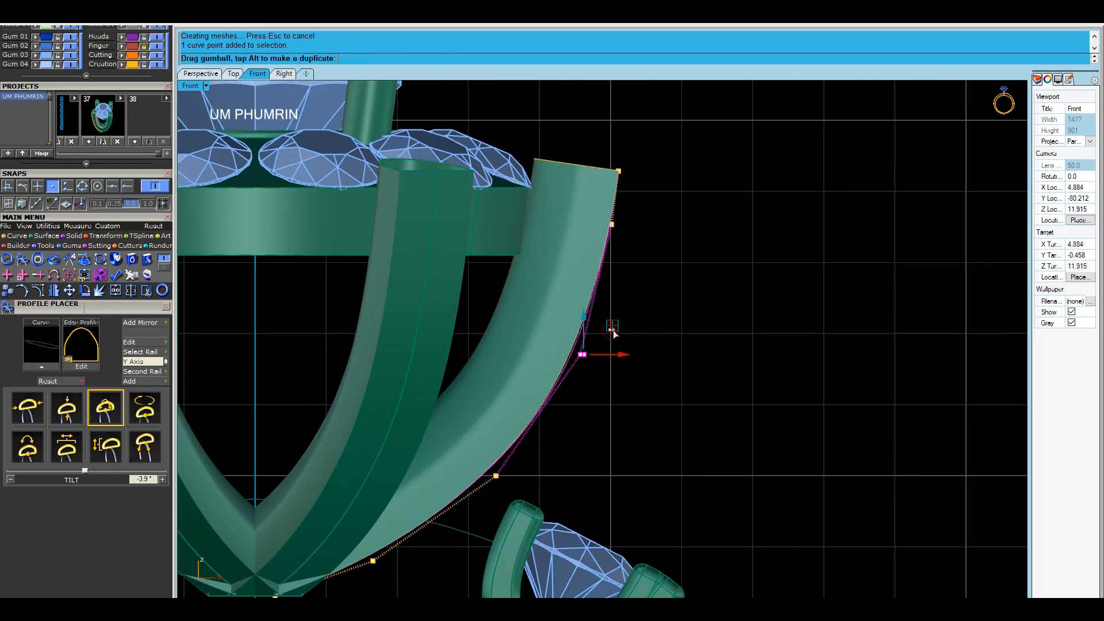
{"action": "scroll", "coordinate": [635, 311], "scroll_direction": "down", "scroll_amount": 5}
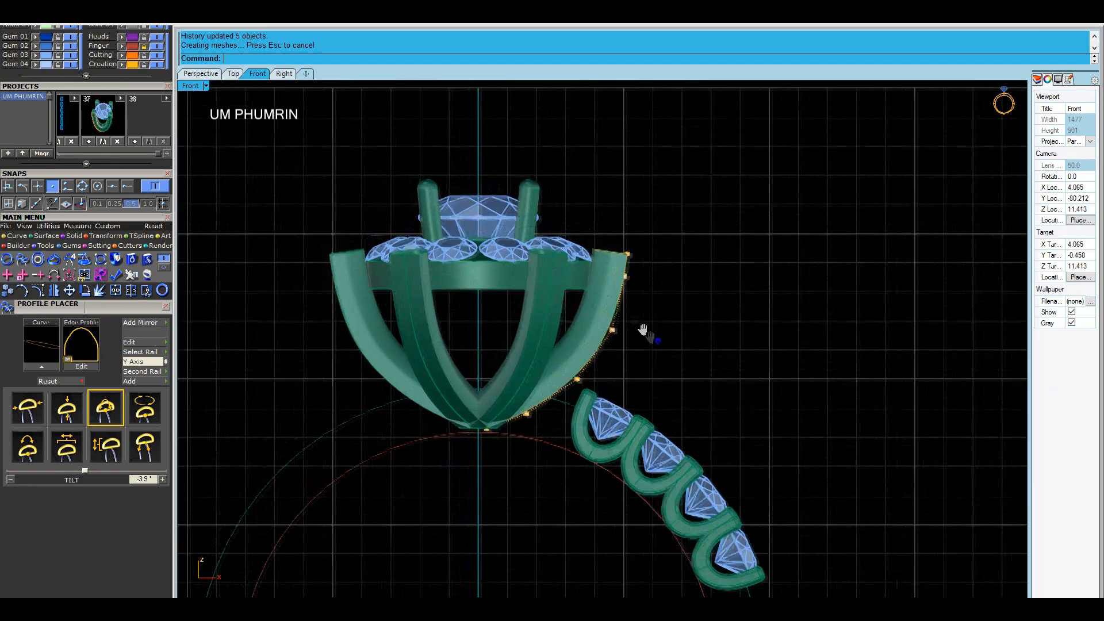
{"action": "scroll", "coordinate": [591, 209], "scroll_direction": "up", "scroll_amount": 4}
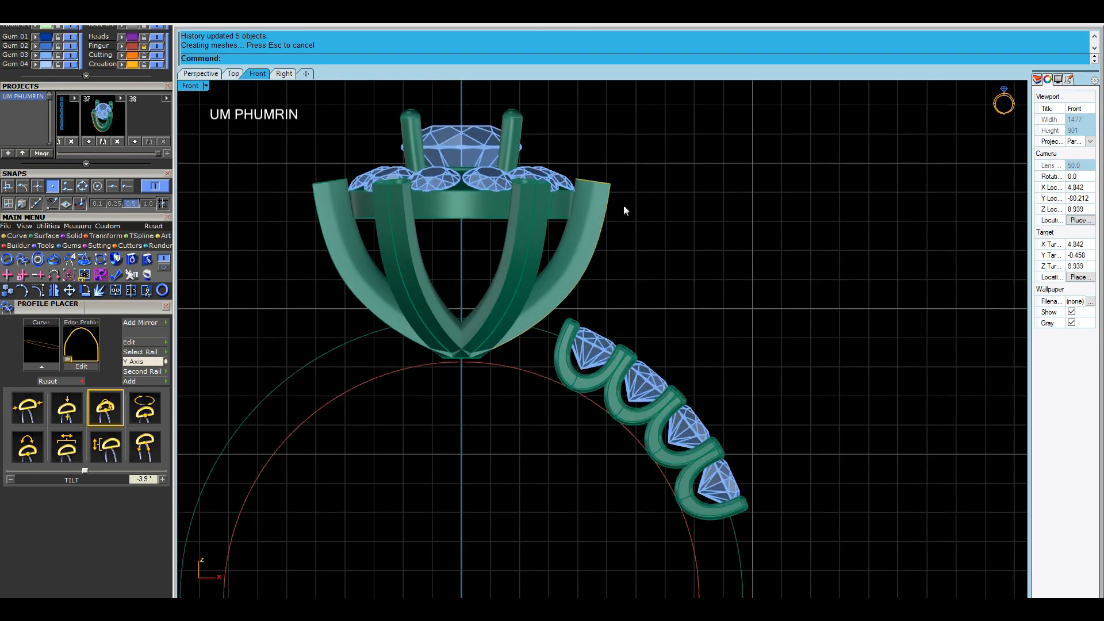
Show the rail curve's points again and shift the upper end profile with its rail end point slightly outward beside the halo
{"action": "left_click", "coordinate": [612, 224]}
{"action": "left_click", "coordinate": [644, 253]}
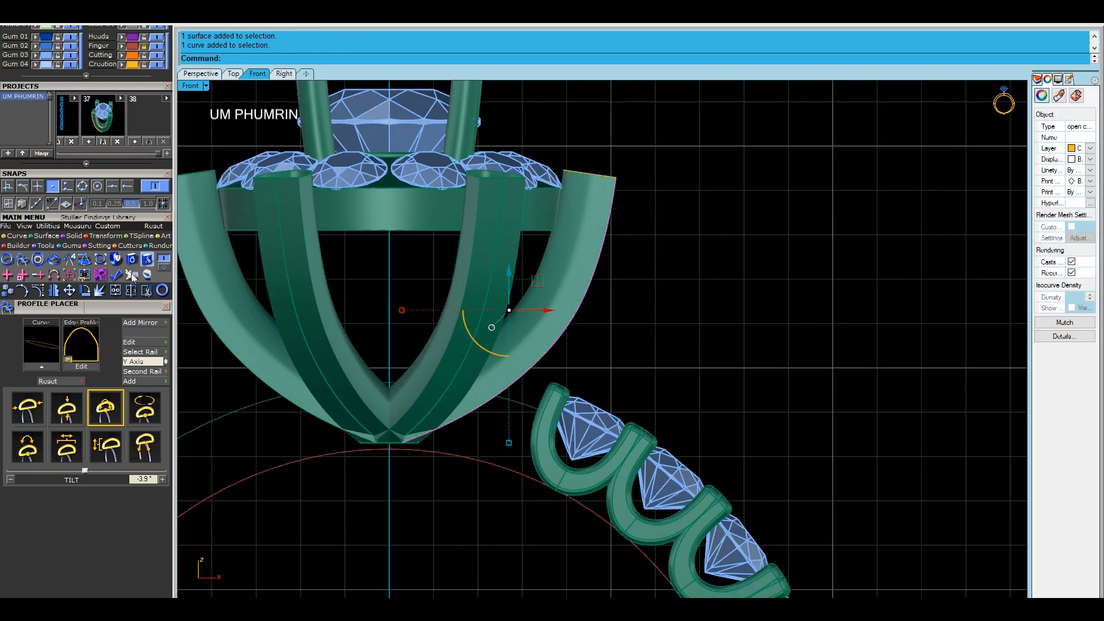
{"action": "left_click", "coordinate": [38, 291]}
{"action": "left_click", "coordinate": [52, 186]}
{"action": "scroll", "coordinate": [529, 181], "scroll_direction": "up", "scroll_amount": 2}
{"action": "left_click_drag", "start_coordinate": [542, 127], "coordinate": [707, 210]}
{"action": "scroll", "coordinate": [617, 167], "scroll_direction": "up", "scroll_amount": 3}
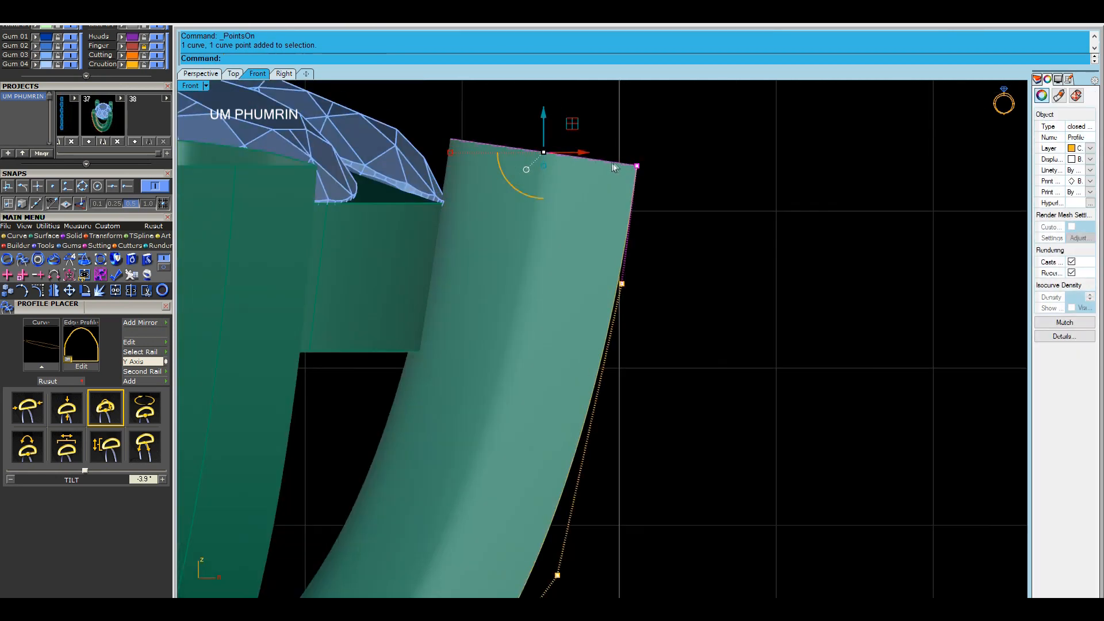
{"action": "left_click_drag", "start_coordinate": [579, 153], "coordinate": [582, 153]}
{"action": "scroll", "coordinate": [601, 176], "scroll_direction": "down", "scroll_amount": 5}
{"action": "left_click", "coordinate": [643, 226]}
{"action": "scroll", "coordinate": [643, 226], "scroll_direction": "down", "scroll_amount": 4}
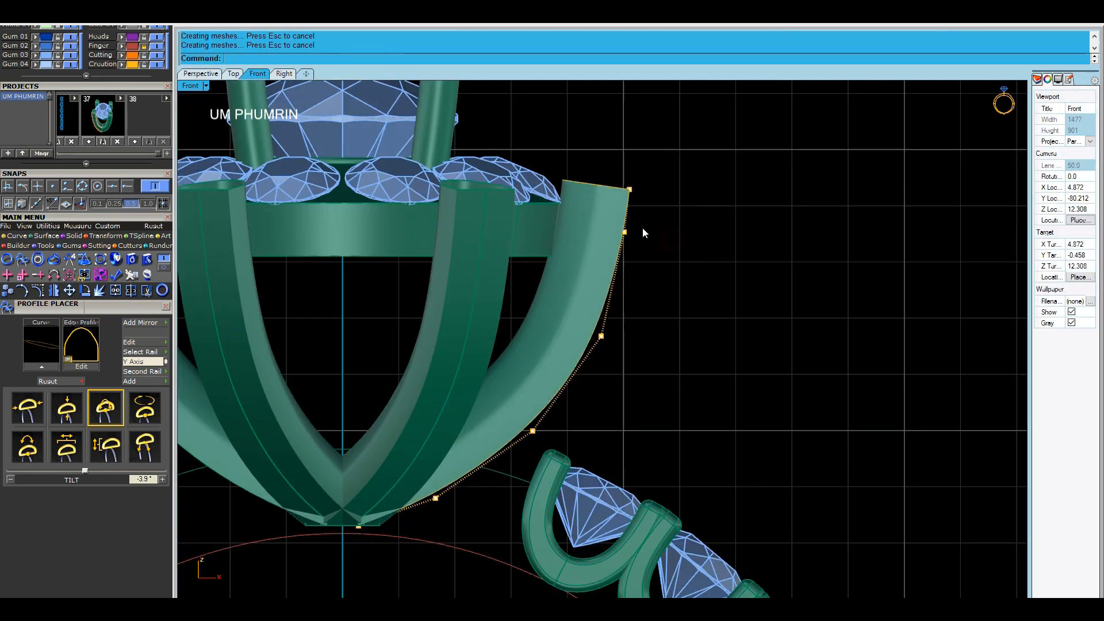
{"action": "right_click_drag", "start_coordinate": [652, 241], "coordinate": [652, 275]}
{"action": "scroll", "coordinate": [652, 262], "scroll_direction": "down", "scroll_amount": 6}
{"action": "left_click", "coordinate": [631, 290]}
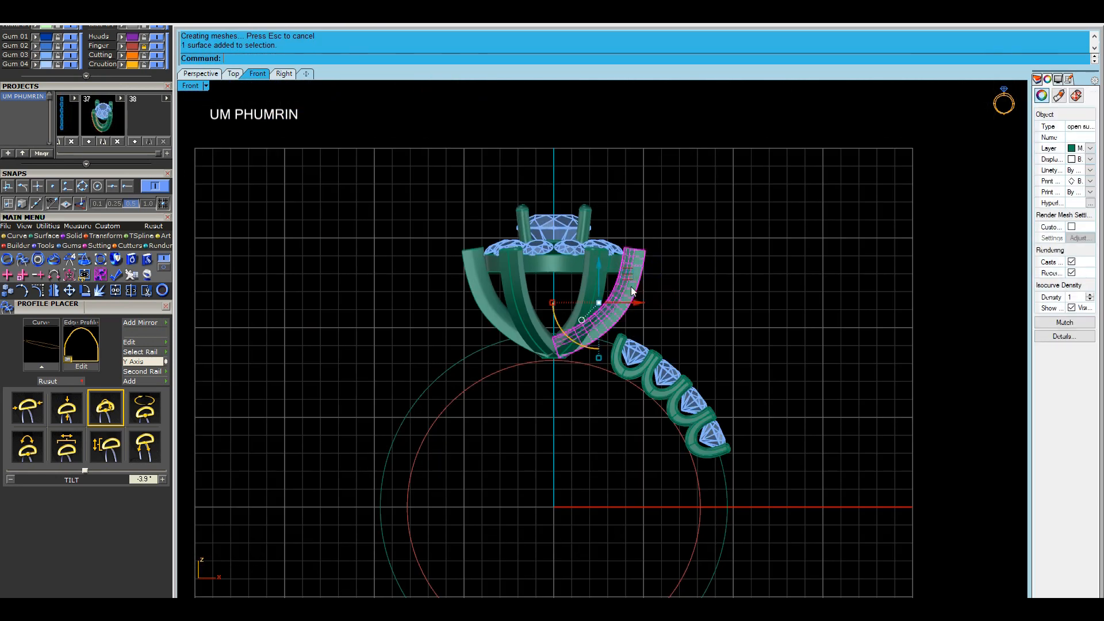
{"action": "key", "text": "Delete"}
{"action": "scroll", "coordinate": [608, 267], "scroll_direction": "down", "scroll_amount": 2}
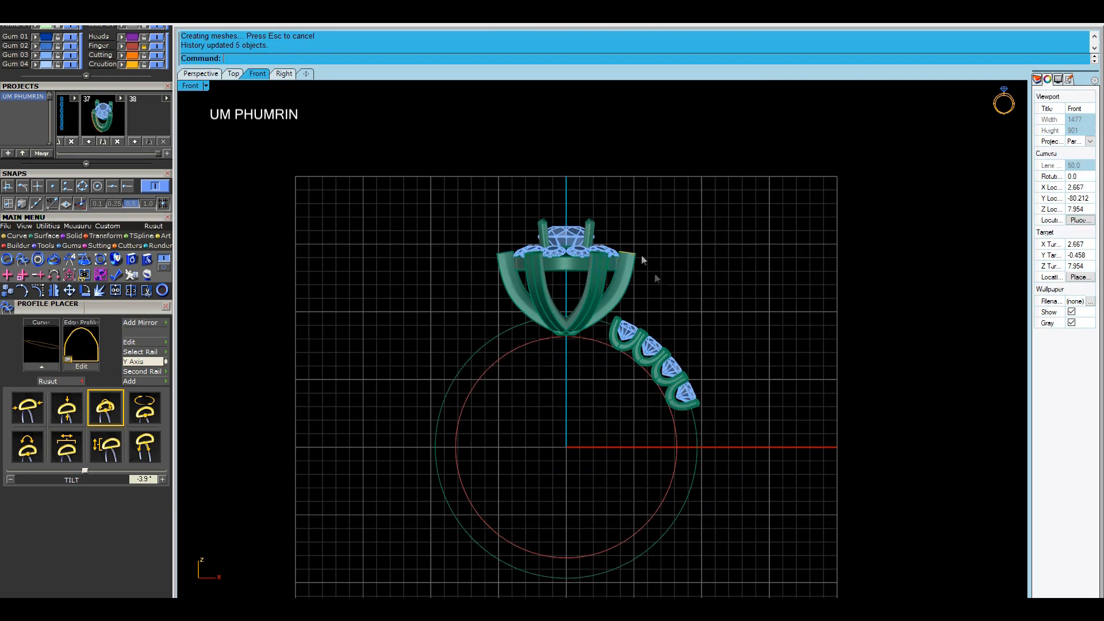
Rotate the four diamond settings on the right shoulder slightly about the origin toward the ring head
{"action": "left_click_drag", "start_coordinate": [478, 296], "coordinate": [805, 482]}
{"action": "scroll", "coordinate": [805, 482], "scroll_direction": "up", "scroll_amount": 2}
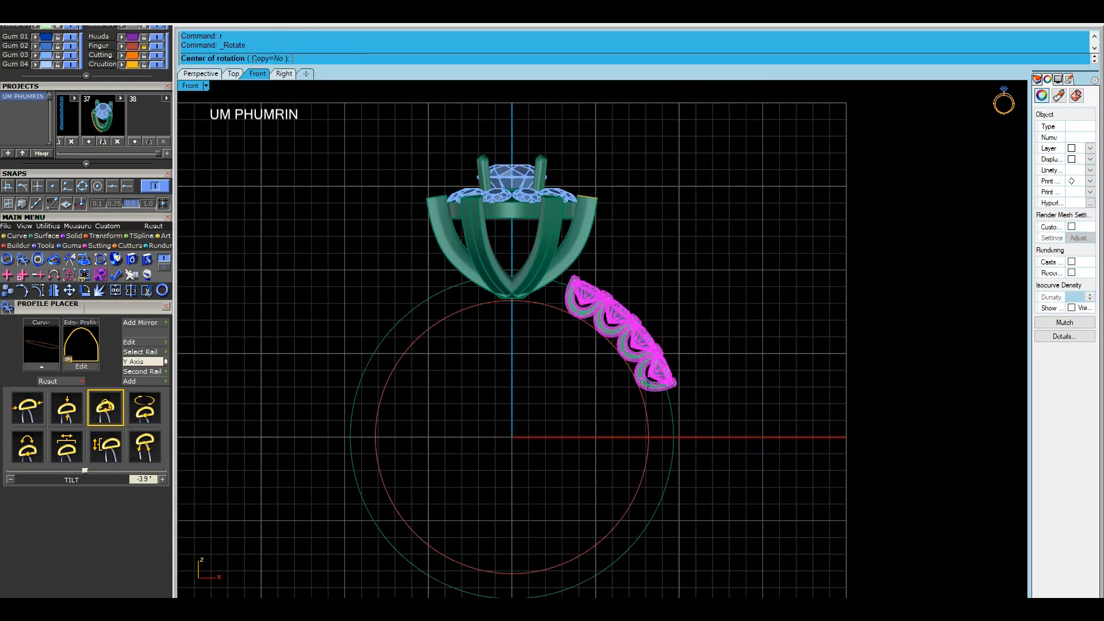
{"action": "type", "text": "0"}
{"action": "key", "text": "Return"}
{"action": "left_click", "coordinate": [738, 295]}
{"action": "left_click", "coordinate": [737, 287]}
{"action": "scroll", "coordinate": [740, 285], "scroll_direction": "down", "scroll_amount": 3}
{"action": "left_click", "coordinate": [745, 304]}
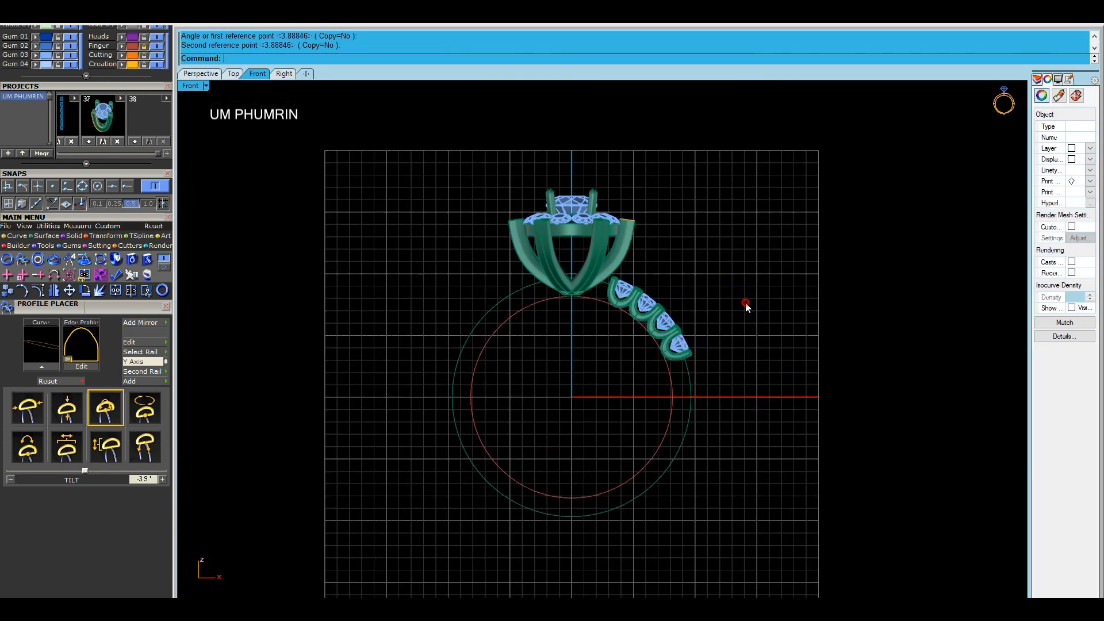
Mirror the right shoulder's four settings across the vertical axis through the origin onto the left shoulder
{"action": "left_click_drag", "start_coordinate": [501, 264], "coordinate": [755, 368]}
{"action": "right_click_drag", "start_coordinate": [756, 367], "coordinate": [764, 411]}
{"action": "type", "text": "m0"}
{"action": "key", "text": "Return"}
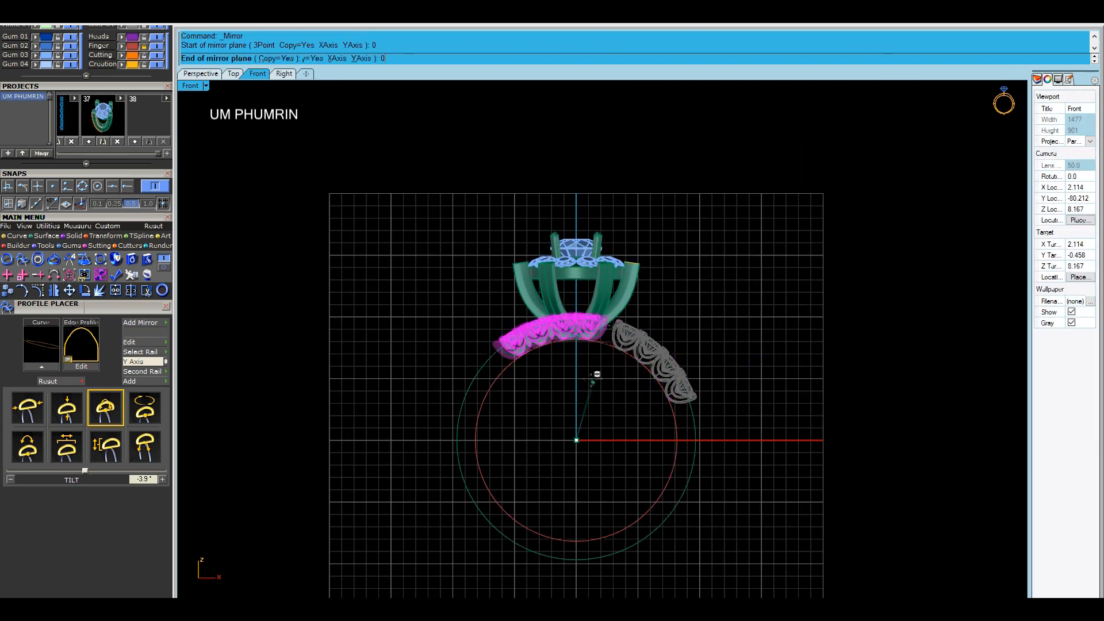
{"action": "left_click", "coordinate": [590, 384]}
{"action": "scroll", "coordinate": [591, 389], "scroll_direction": "down", "scroll_amount": 2}
Draw a line from the origin out through the lowest setting on the right shoulder, past the outer ring curve
{"action": "left_click", "coordinate": [667, 442]}
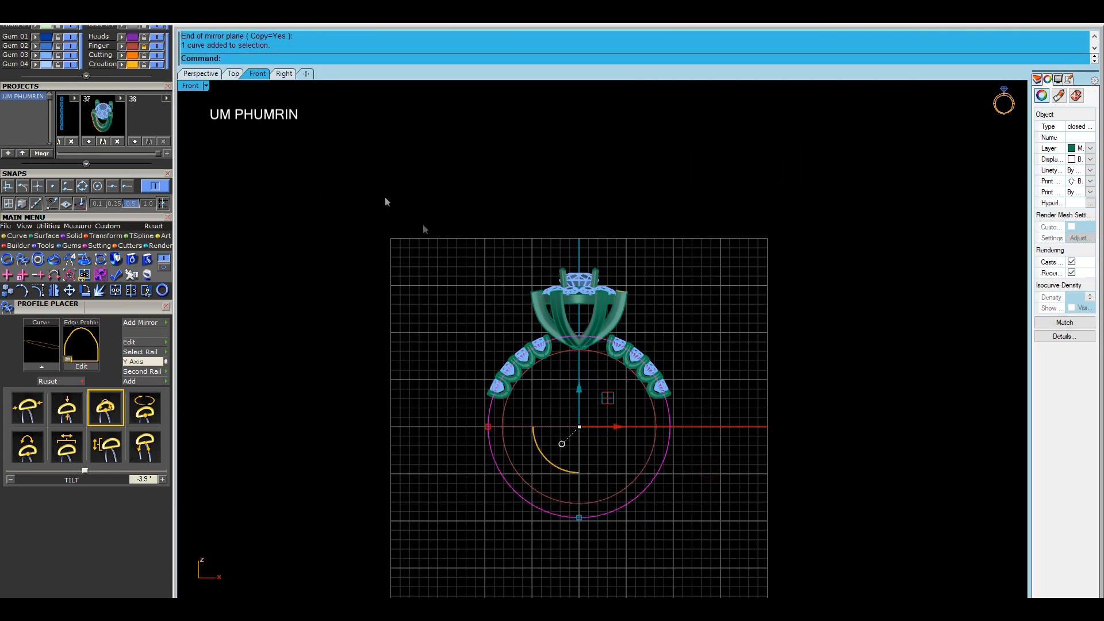
{"action": "left_click", "coordinate": [283, 74]}
{"action": "left_click", "coordinate": [257, 74]}
{"action": "scroll", "coordinate": [544, 324], "scroll_direction": "up", "scroll_amount": 5}
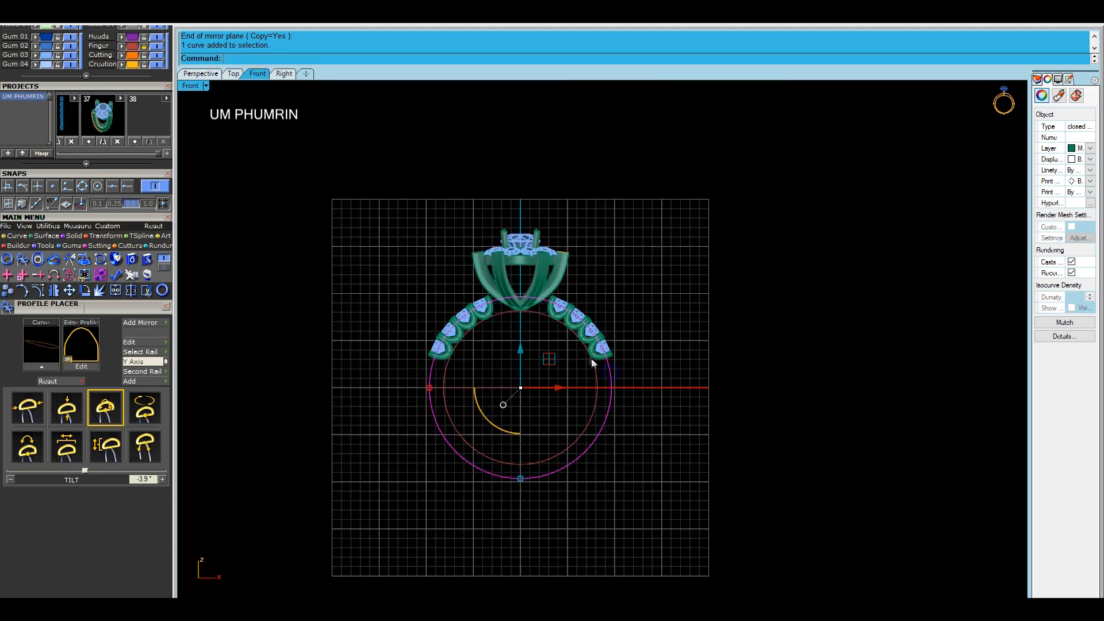
{"action": "type", "text": "l"}
{"action": "key", "text": "Return"}
{"action": "type", "text": "0"}
{"action": "key", "text": "Return"}
{"action": "scroll", "coordinate": [592, 261], "scroll_direction": "up", "scroll_amount": 3}
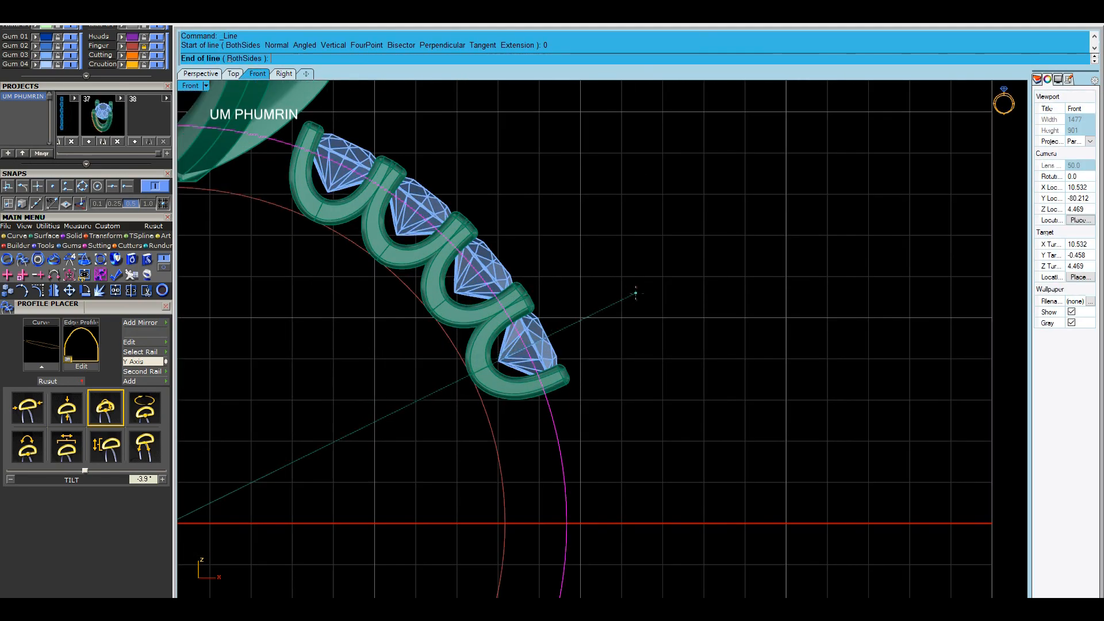
{"action": "left_click", "coordinate": [638, 296]}
{"action": "scroll", "coordinate": [656, 319], "scroll_direction": "down", "scroll_amount": 2}
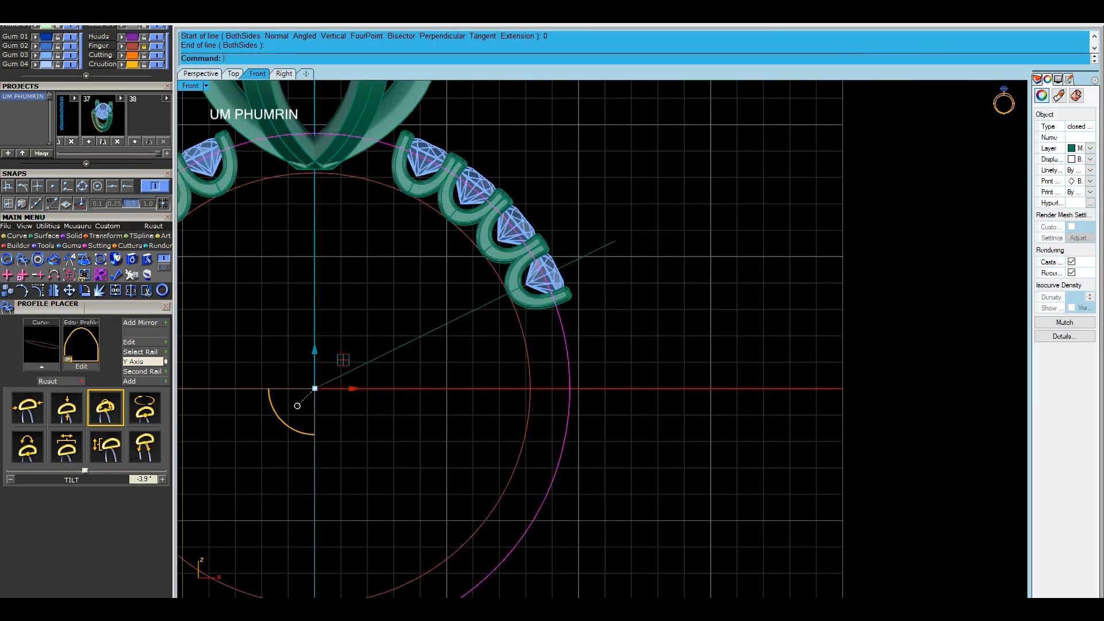
Draw a second line from the origin straight down past the bottom of the outer ring curve
{"action": "key", "text": "Return"}
{"action": "type", "text": "0"}
{"action": "key", "text": "Return"}
{"action": "scroll", "coordinate": [656, 316], "scroll_direction": "down", "scroll_amount": 2}
{"action": "right_click_drag", "start_coordinate": [655, 315], "coordinate": [642, 244]}
{"action": "left_click", "coordinate": [461, 526], "text": "shift"}
{"action": "right_click_drag", "start_coordinate": [595, 368], "coordinate": [659, 429]}
{"action": "scroll", "coordinate": [659, 429], "scroll_direction": "down", "scroll_amount": 2}
{"action": "left_click", "coordinate": [739, 419]}
{"action": "right_click_drag", "start_coordinate": [721, 352], "coordinate": [776, 368]}
{"action": "scroll", "coordinate": [707, 380], "scroll_direction": "up", "scroll_amount": 3}
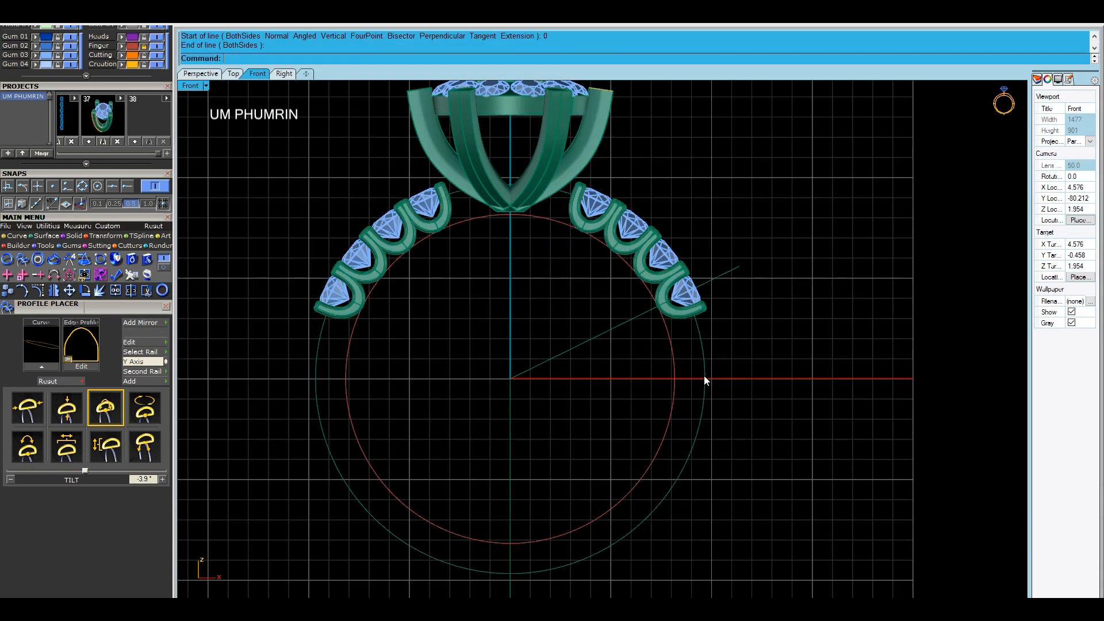
Trim the outer ring circle with the two lines to leave only the lower-right arc, and delete the cutting lines
{"action": "left_click", "coordinate": [705, 380]}
{"action": "left_click_drag", "start_coordinate": [552, 407], "coordinate": [476, 350]}
{"action": "right_click_drag", "start_coordinate": [573, 378], "coordinate": [627, 377]}
{"action": "type", "text": "tr"}
{"action": "key", "text": "Return"}
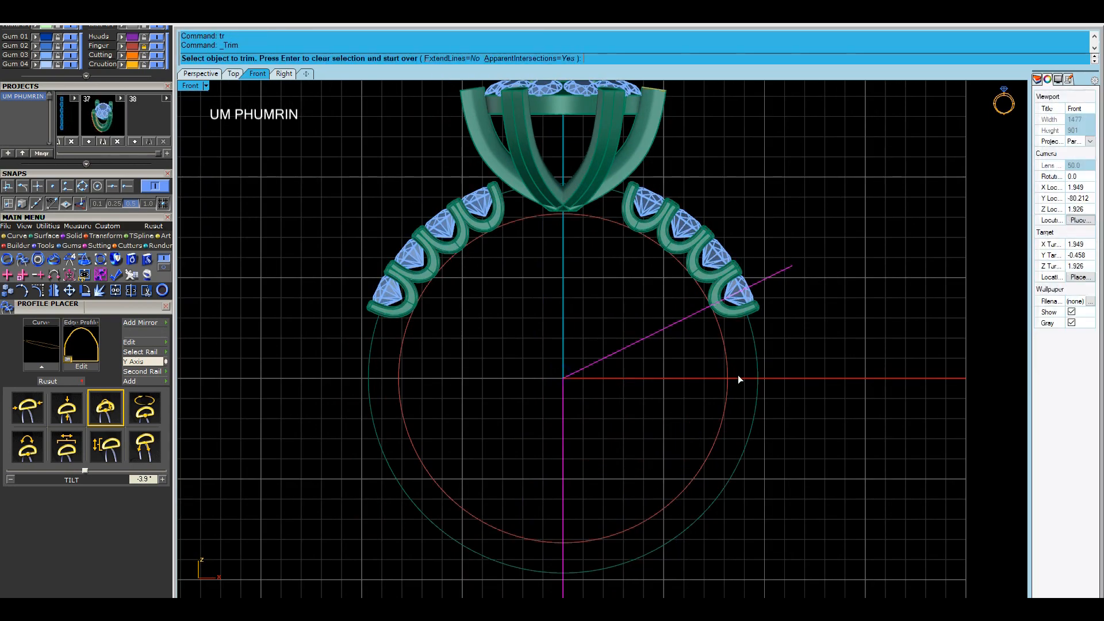
{"action": "scroll", "coordinate": [621, 199], "scroll_direction": "up", "scroll_amount": 4}
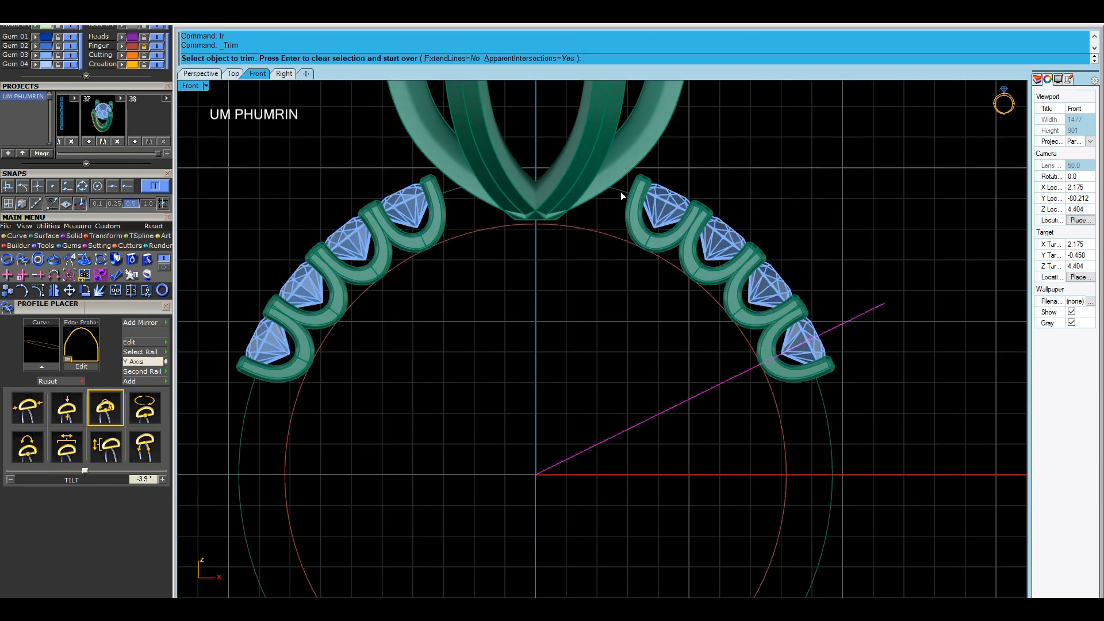
{"action": "left_click", "coordinate": [621, 193]}
{"action": "scroll", "coordinate": [625, 316], "scroll_direction": "down", "scroll_amount": 8}
{"action": "key", "text": "Return"}
{"action": "right_click_drag", "start_coordinate": [644, 366], "coordinate": [616, 312]}
{"action": "key", "text": "Delete"}
Extrude the lower-right arc to both sides as an open surface about as wide as the shoulder settings, and delete the source curve
{"action": "left_click_drag", "start_coordinate": [718, 365], "coordinate": [653, 314]}
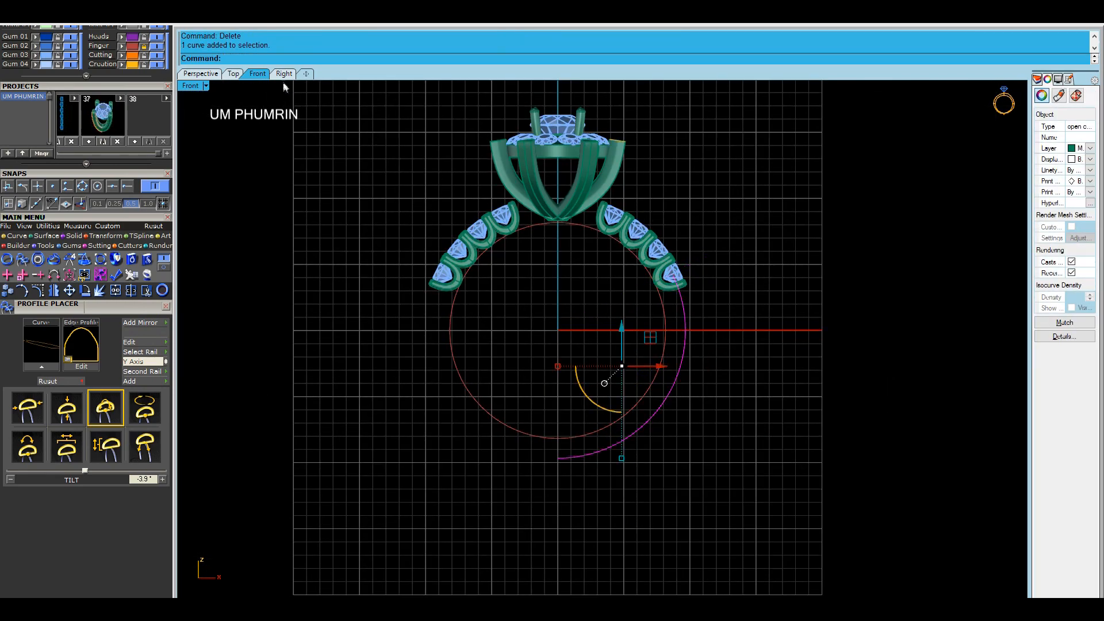
{"action": "left_click", "coordinate": [283, 75]}
{"action": "scroll", "coordinate": [592, 323], "scroll_direction": "up", "scroll_amount": 4}
{"action": "type", "text": "ex"}
{"action": "key", "text": "Return"}
{"action": "right_click_drag", "start_coordinate": [606, 304], "coordinate": [561, 244]}
{"action": "scroll", "coordinate": [550, 224], "scroll_direction": "up", "scroll_amount": 2}
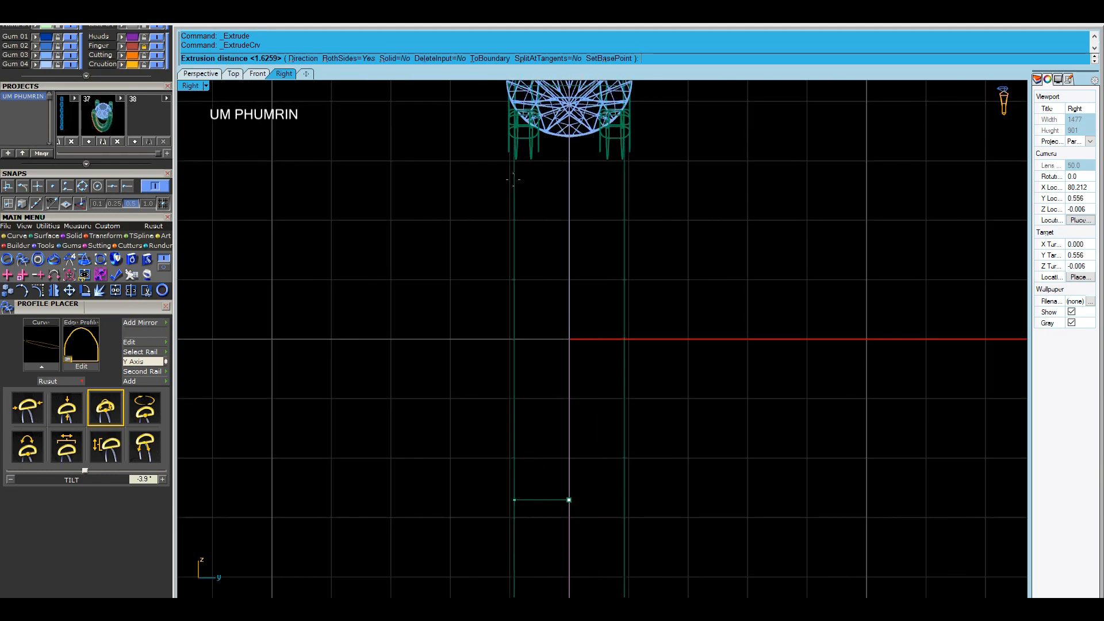
{"action": "left_click", "coordinate": [510, 177]}
{"action": "left_click", "coordinate": [208, 77]}
{"action": "right_click_drag", "start_coordinate": [719, 190], "coordinate": [692, 299]}
{"action": "scroll", "coordinate": [692, 299], "scroll_direction": "up", "scroll_amount": 2}
{"action": "key", "text": "Delete"}
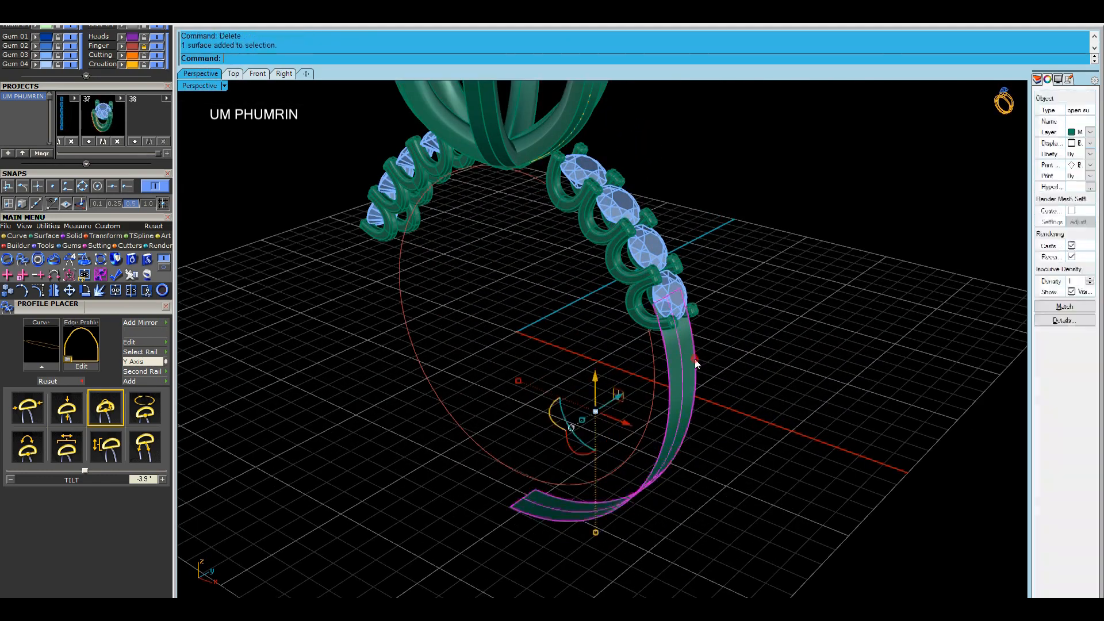
Offset the lower-right shank surface inward into a solid 1.5 mm thick
{"action": "left_click", "coordinate": [696, 363]}
{"action": "key", "text": "Return"}
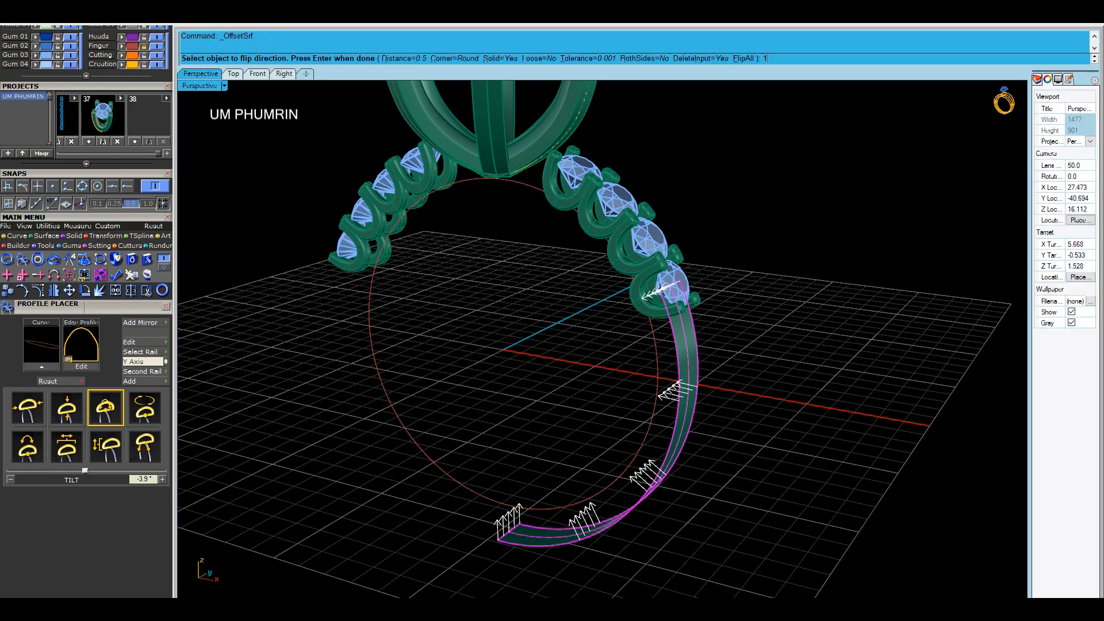
{"action": "key", "text": "Return"}
{"action": "scroll", "coordinate": [741, 328], "scroll_direction": "down", "scroll_amount": 2}
{"action": "right_click_drag", "start_coordinate": [667, 365], "coordinate": [659, 296]}
{"action": "scroll", "coordinate": [611, 328], "scroll_direction": "up", "scroll_amount": 4}
{"action": "scroll", "coordinate": [581, 305], "scroll_direction": "up", "scroll_amount": 6}
Extrude the curve at the lowest right shoulder setting to both sides as an open cutting surface across the shank's end
{"action": "key", "text": "Return"}
{"action": "key", "text": "Return"}
{"action": "left_click", "coordinate": [340, 333]}
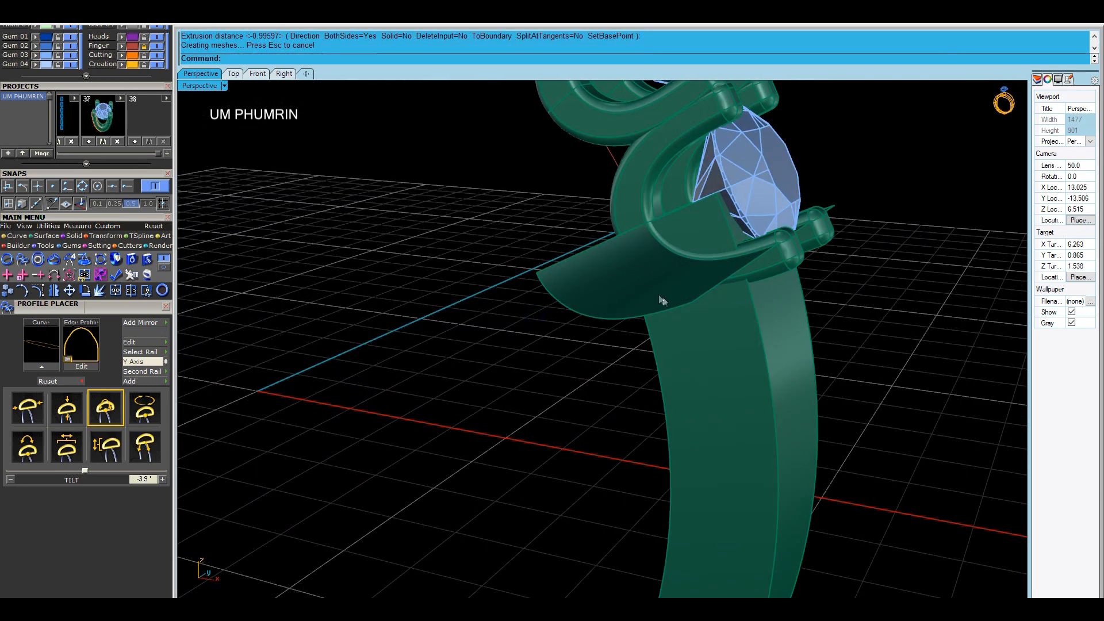
{"action": "left_click", "coordinate": [643, 314]}
{"action": "type", "text": "os"}
{"action": "key", "text": "Return"}
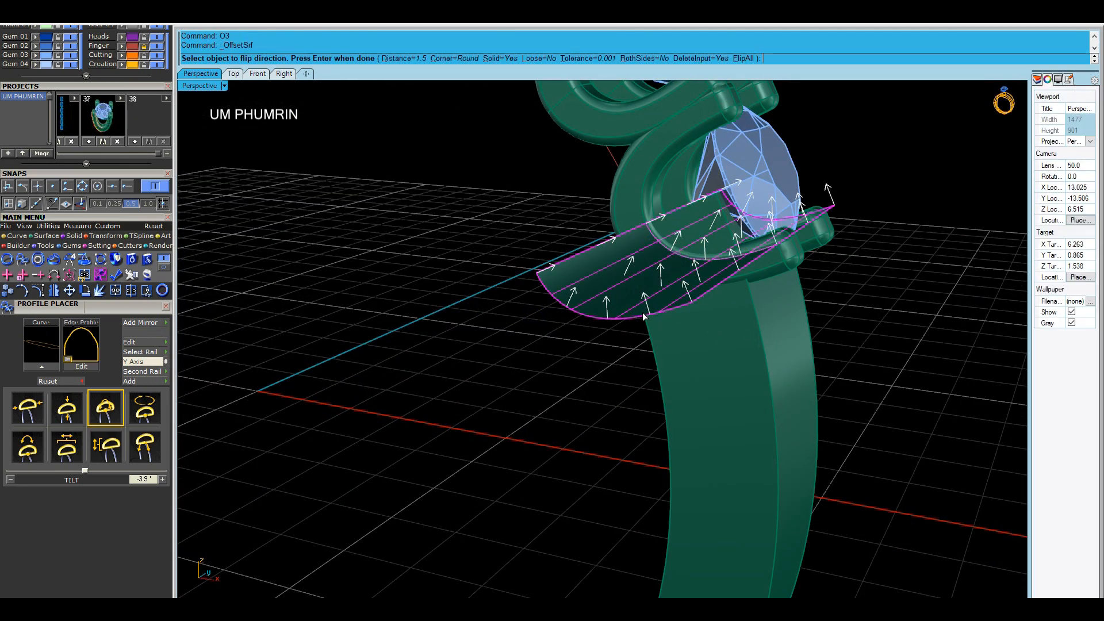
{"action": "key", "text": "Escape"}
Try to subtract the cutting surface from the half shank, and undo the Boolean difference
{"action": "left_click", "coordinate": [744, 356]}
{"action": "type", "text": "Bd"}
{"action": "key", "text": "Return"}
{"action": "left_click", "coordinate": [638, 288]}
{"action": "key", "text": "Return"}
{"action": "key", "text": "ctrl+z"}
Flip the cutting surface's direction and subtract it from the half shank to trim the end at the lowest setting
{"action": "left_click", "coordinate": [637, 305]}
{"action": "type", "text": "Fli"}
{"action": "key", "text": "Return"}
{"action": "left_click", "coordinate": [724, 391]}
{"action": "type", "text": "Bd"}
{"action": "key", "text": "Return"}
{"action": "left_click", "coordinate": [667, 302]}
{"action": "key", "text": "Return"}
{"action": "right_click_drag", "start_coordinate": [667, 323], "coordinate": [664, 348]}
{"action": "left_click", "coordinate": [618, 354]}
{"action": "scroll", "coordinate": [619, 354], "scroll_direction": "down", "scroll_amount": 5}
Mirror the trimmed half shank through the origin to the opposite side of the ring
{"action": "right_click_drag", "start_coordinate": [598, 354], "coordinate": [786, 350]}
{"action": "left_click", "coordinate": [786, 349]}
{"action": "right_click_drag", "start_coordinate": [704, 345], "coordinate": [707, 379]}
{"action": "left_click", "coordinate": [646, 342]}
{"action": "scroll", "coordinate": [652, 343], "scroll_direction": "down", "scroll_amount": 3}
{"action": "type", "text": "mi"}
{"action": "key", "text": "Return"}
{"action": "type", "text": "0"}
{"action": "key", "text": "Return"}
{"action": "left_click", "coordinate": [593, 416]}
{"action": "right_click_drag", "start_coordinate": [593, 416], "coordinate": [553, 263]}
In the Front view, offset the inner ring rail circle outward to run through the shoulder settings
{"action": "left_click", "coordinate": [257, 74]}
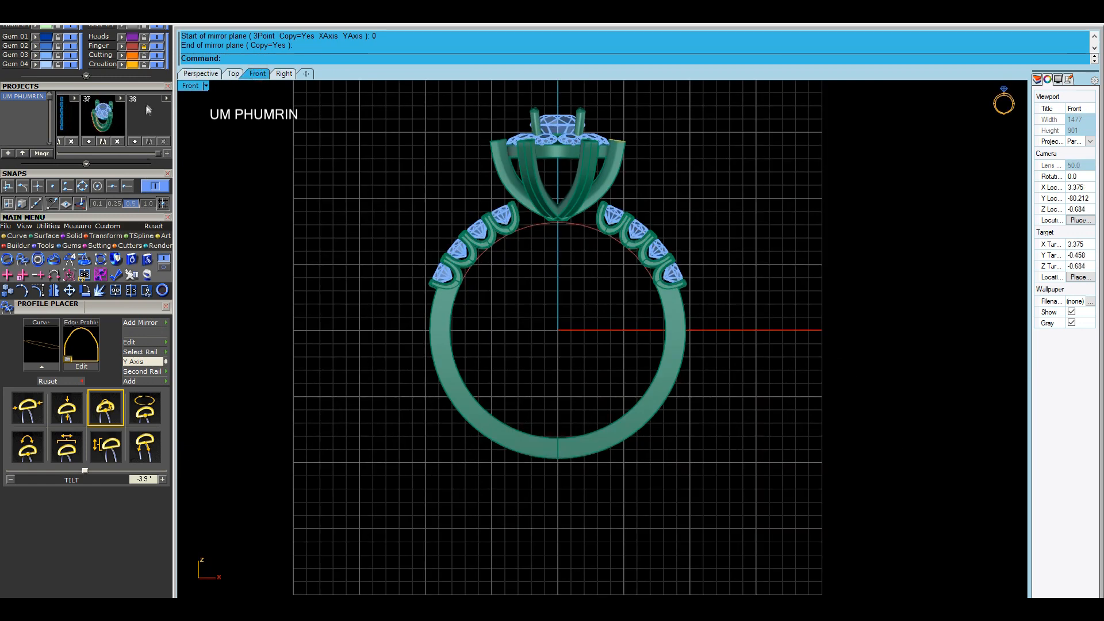
{"action": "scroll", "coordinate": [555, 244], "scroll_direction": "up", "scroll_amount": 2}
{"action": "left_click", "coordinate": [563, 237]}
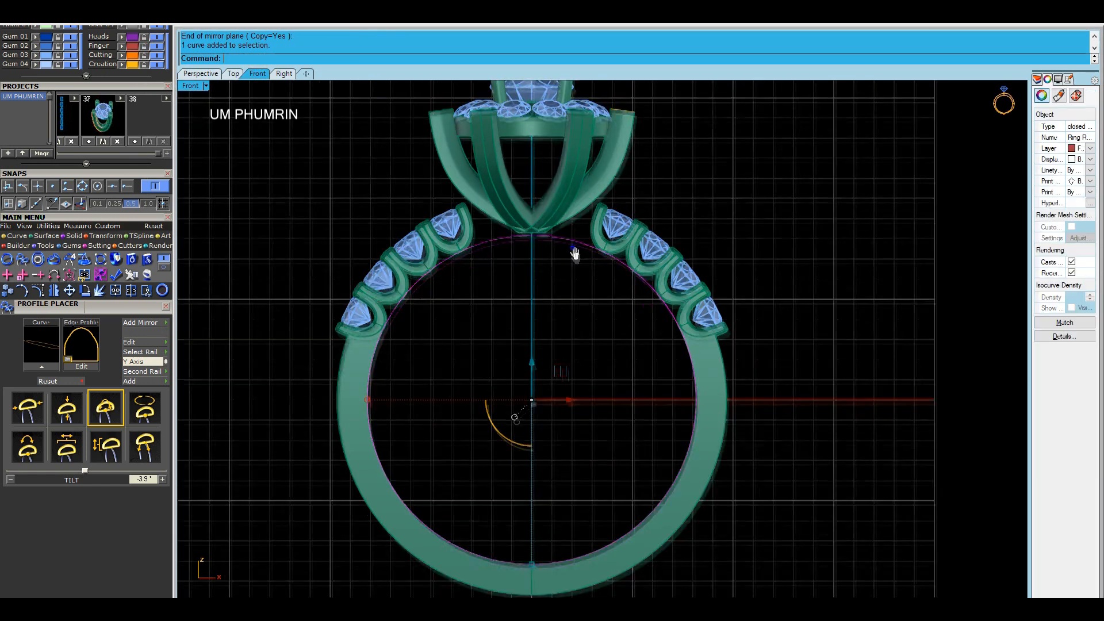
{"action": "right_click_drag", "start_coordinate": [569, 247], "coordinate": [581, 279]}
{"action": "type", "text": "o"}
{"action": "key", "text": "Return"}
{"action": "left_click", "coordinate": [590, 256]}
{"action": "scroll", "coordinate": [590, 255], "scroll_direction": "up", "scroll_amount": 1}
{"action": "left_click", "coordinate": [591, 256]}
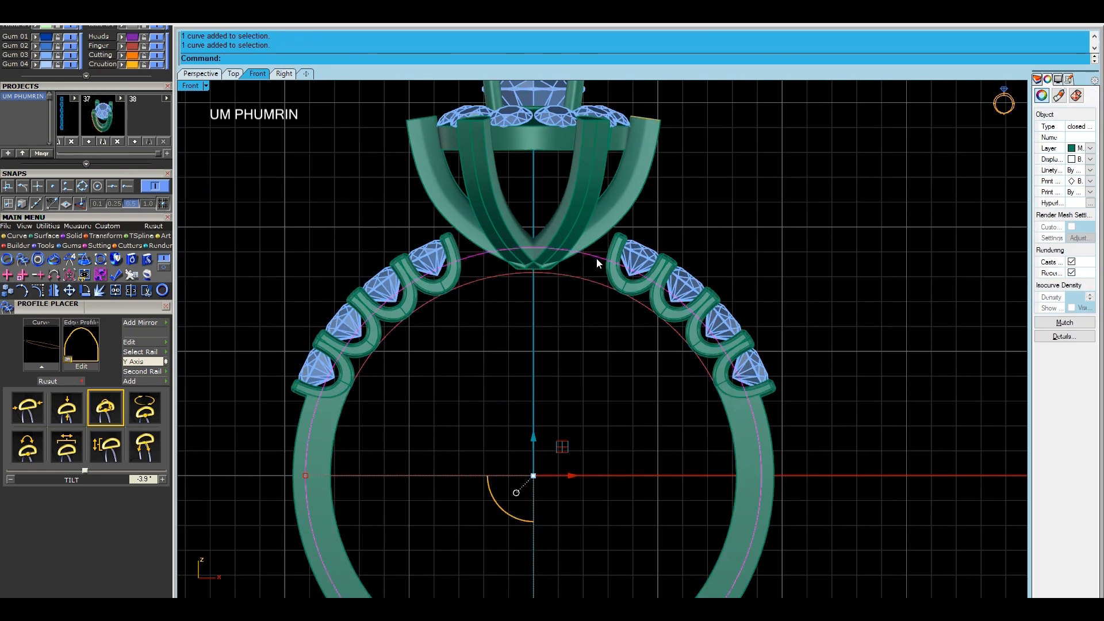
Draw a line from the origin up through the first setting on the right shoulder, past the offset circle
{"action": "type", "text": "l"}
{"action": "key", "text": "Return"}
{"action": "type", "text": "0"}
{"action": "key", "text": "Return"}
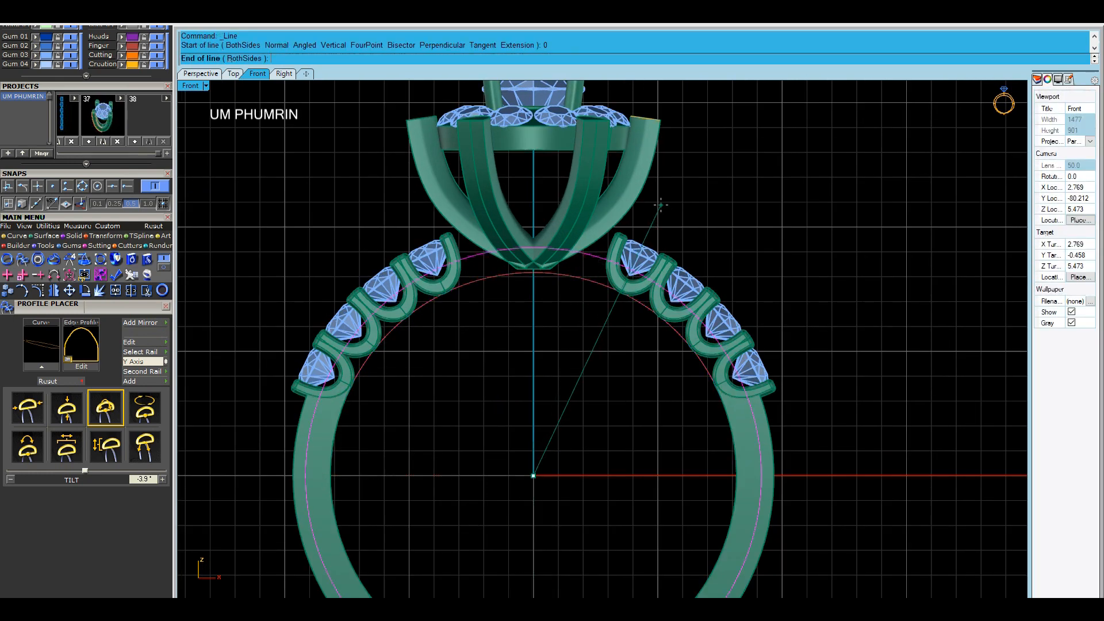
{"action": "left_click", "coordinate": [661, 205]}
{"action": "left_click", "coordinate": [659, 212]}
{"action": "right_click_drag", "start_coordinate": [660, 213], "coordinate": [671, 236]}
Mirror the cutting line through the origin to the left shoulder
{"action": "type", "text": "m"}
{"action": "key", "text": "Return"}
{"action": "type", "text": "0"}
{"action": "key", "text": "Return"}
{"action": "key", "text": "Escape"}
{"action": "type", "text": "mm"}
{"action": "key", "text": "Return"}
{"action": "type", "text": "0"}
{"action": "left_click", "coordinate": [545, 196]}
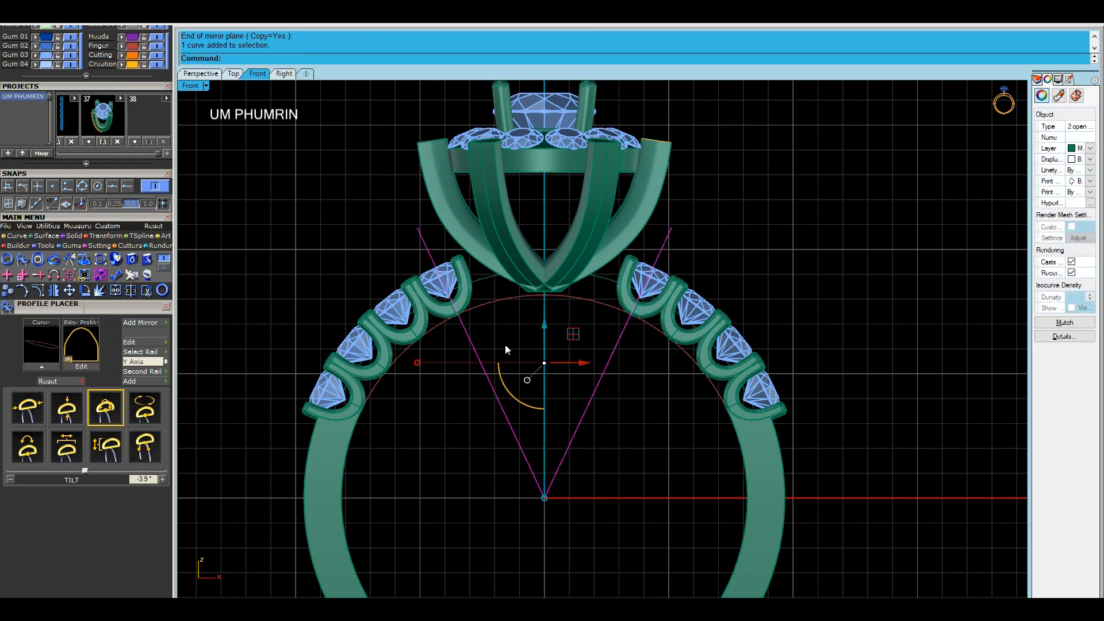
Trim the offset circle with the two lines to leave only the upper arc under the head, and delete the lines
{"action": "type", "text": "tr"}
{"action": "key", "text": "Return"}
{"action": "scroll", "coordinate": [517, 339], "scroll_direction": "up", "scroll_amount": 4}
{"action": "right_click_drag", "start_coordinate": [534, 332], "coordinate": [607, 346], "text": "ctrl"}
{"action": "right_click", "coordinate": [627, 358]}
{"action": "key", "text": "Delete"}
{"action": "left_click", "coordinate": [509, 256]}
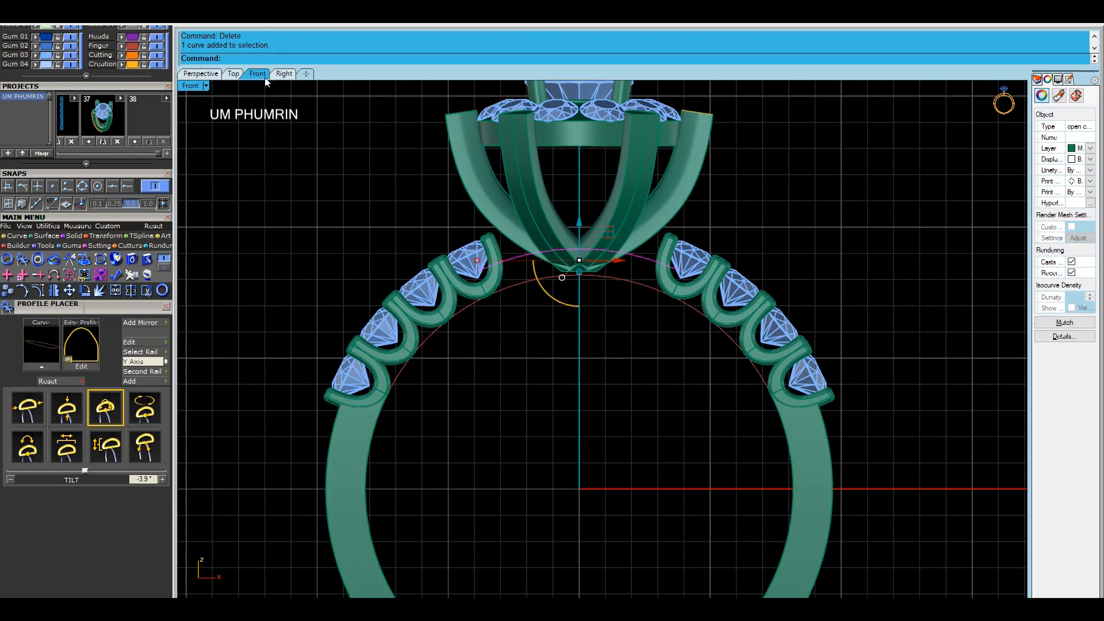
Extrude the upper arc to both sides as an open surface about as wide as the shoulder settings, and delete the source curve
{"action": "left_click", "coordinate": [283, 74]}
{"action": "scroll", "coordinate": [523, 232], "scroll_direction": "down", "scroll_amount": 10}
{"action": "right_click_drag", "start_coordinate": [523, 232], "coordinate": [598, 339]}
{"action": "type", "text": "ext"}
{"action": "key", "text": "Return"}
{"action": "scroll", "coordinate": [585, 310], "scroll_direction": "up", "scroll_amount": 12}
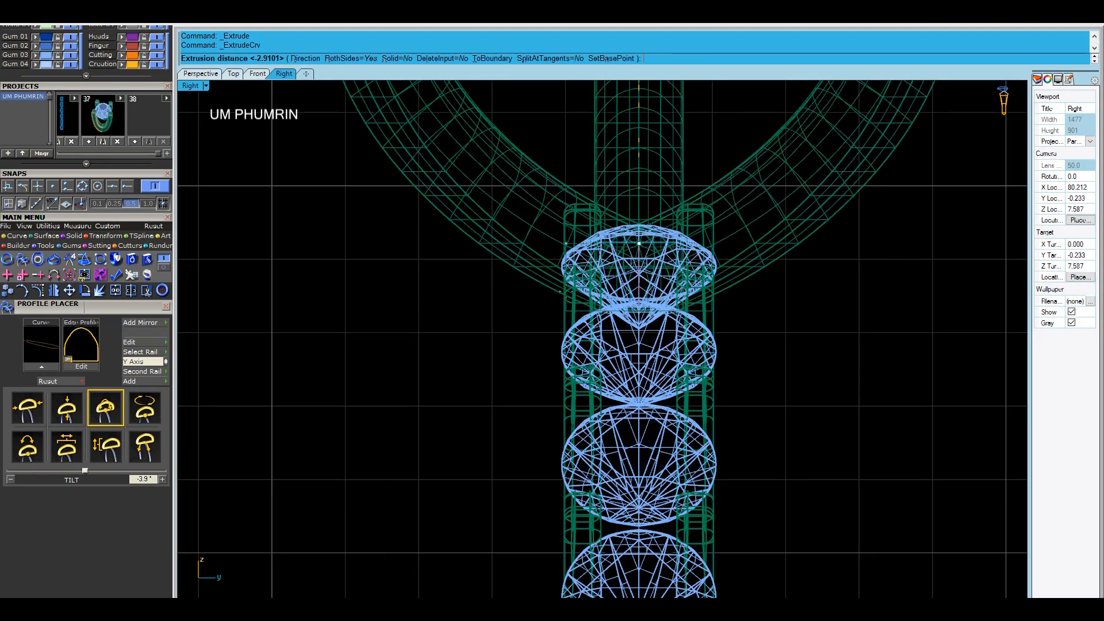
{"action": "left_click", "coordinate": [200, 74]}
{"action": "key", "text": "Delete"}
Offset the upper arc surface into a solid bridge under the head
{"action": "scroll", "coordinate": [586, 282], "scroll_direction": "up", "scroll_amount": 4}
{"action": "right_click_drag", "start_coordinate": [584, 279], "coordinate": [570, 302]}
{"action": "left_click", "coordinate": [579, 268]}
{"action": "type", "text": "O3"}
{"action": "key", "text": "Return"}
{"action": "key", "text": "Return"}
{"action": "key", "text": "Return"}
Extrude the curve at the right shoulder's uppermost setting to both sides as an open cutting surface across the bridge's end
{"action": "scroll", "coordinate": [618, 384], "scroll_direction": "down", "scroll_amount": 3}
{"action": "right_click_drag", "start_coordinate": [618, 384], "coordinate": [568, 329]}
{"action": "scroll", "coordinate": [568, 329], "scroll_direction": "up", "scroll_amount": 3}
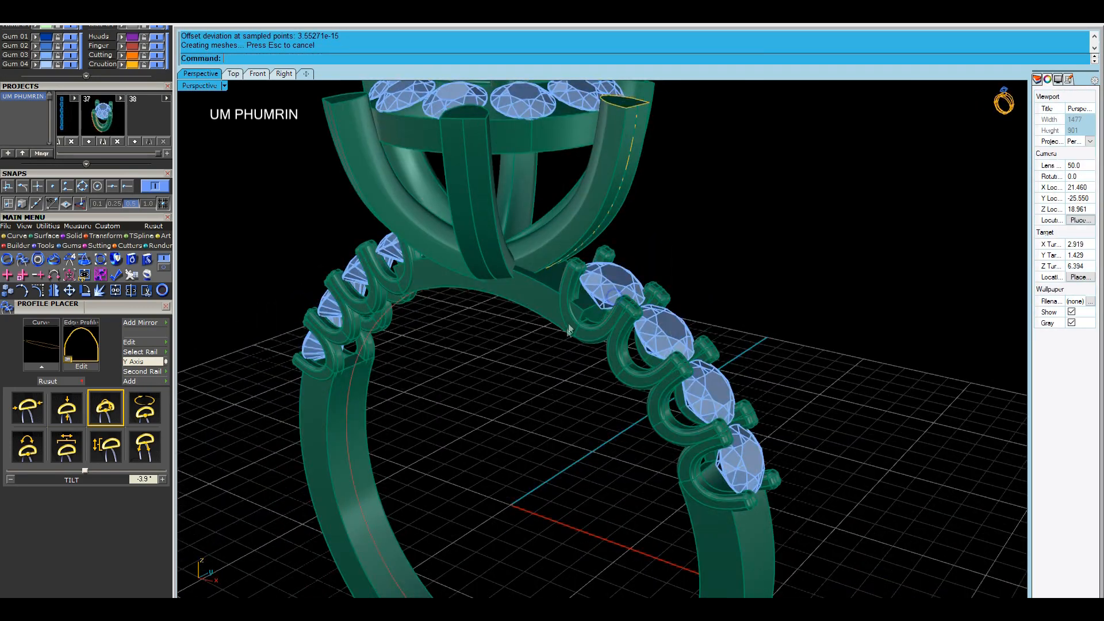
{"action": "scroll", "coordinate": [546, 266], "scroll_direction": "up", "scroll_amount": 4}
{"action": "right_click_drag", "start_coordinate": [641, 345], "coordinate": [553, 351]}
{"action": "left_click", "coordinate": [541, 336]}
{"action": "key", "text": "Return"}
{"action": "key", "text": "Return"}
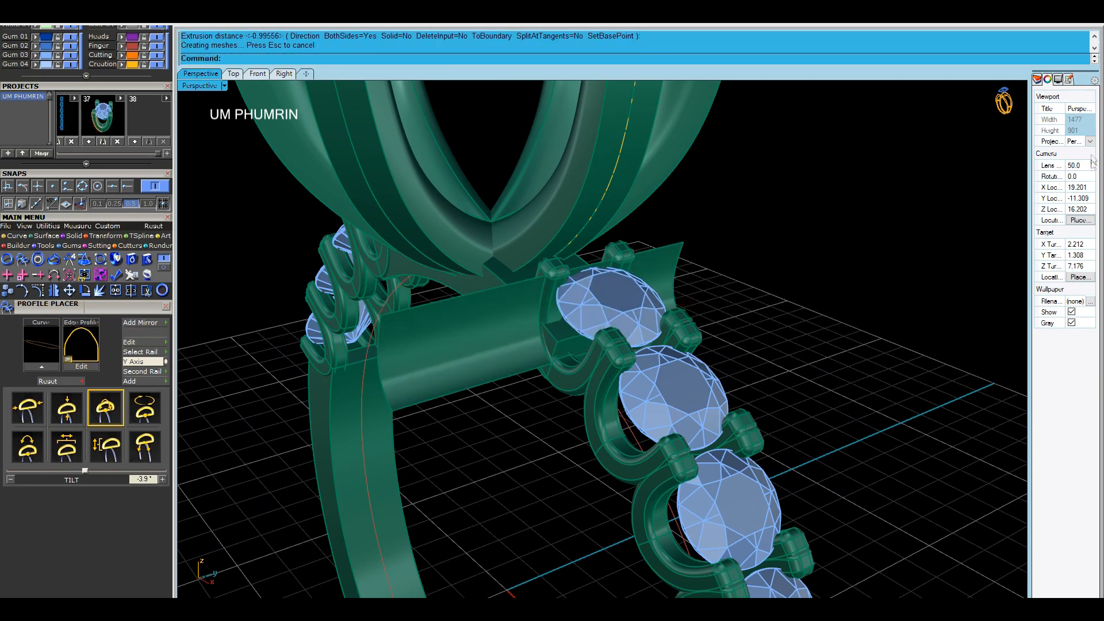
Show the viewport display settings and flip the direction of the bridge's cutting surface
{"action": "left_click", "coordinate": [1059, 79]}
{"action": "right_click_drag", "start_coordinate": [867, 331], "coordinate": [723, 386]}
{"action": "left_click", "coordinate": [841, 301]}
{"action": "type", "text": "flip"}
{"action": "key", "text": "Return"}
Mirror the cutting surface to the bridge's opposite end
{"action": "type", "text": "M"}
{"action": "key", "text": "Return"}
{"action": "left_click", "coordinate": [524, 463]}
{"action": "right_click_drag", "start_coordinate": [525, 463], "coordinate": [527, 402]}
{"action": "left_click", "coordinate": [541, 366]}
{"action": "right_click_drag", "start_coordinate": [516, 338], "coordinate": [604, 262]}
{"action": "scroll", "coordinate": [620, 338], "scroll_direction": "up", "scroll_amount": 4}
{"action": "type", "text": "fe"}
{"action": "key", "text": "Return"}
{"action": "right_click_drag", "start_coordinate": [620, 338], "coordinate": [627, 436]}
{"action": "scroll", "coordinate": [609, 389], "scroll_direction": "up", "scroll_amount": 2}
{"action": "right_click", "coordinate": [611, 314]}
{"action": "right_click", "coordinate": [612, 315]}
{"action": "right_click", "coordinate": [611, 315]}
{"action": "right_click_drag", "start_coordinate": [612, 316], "coordinate": [601, 349]}
{"action": "key", "text": "Escape"}
{"action": "left_click", "coordinate": [599, 354]}
{"action": "type", "text": "BS"}
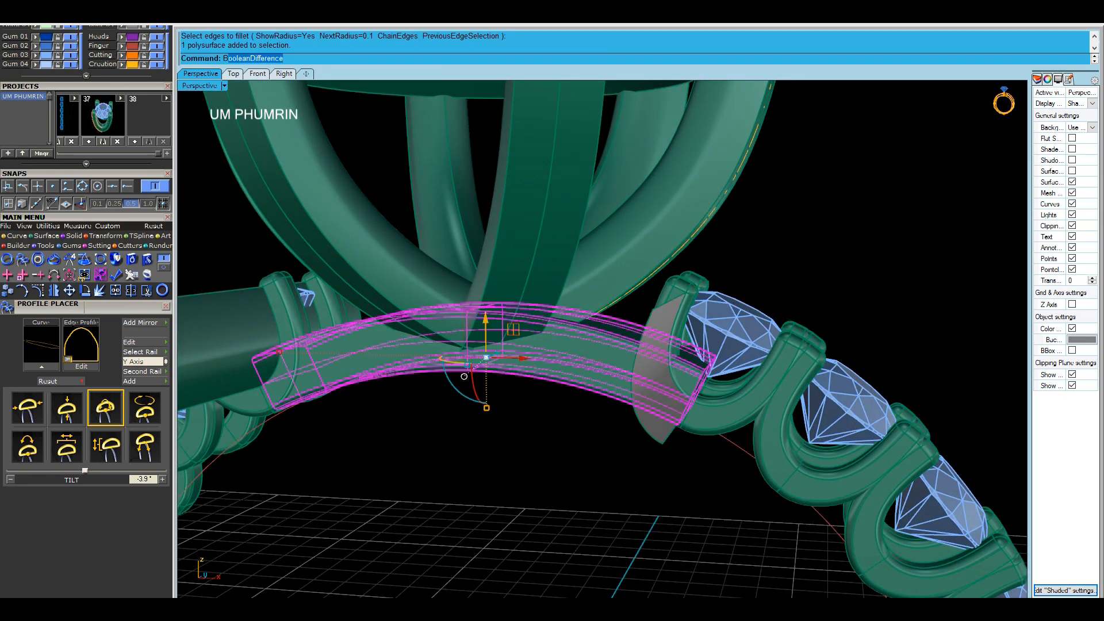
{"action": "key", "text": "Return"}
{"action": "key", "text": "Escape"}
Subtract both cutting surfaces from the bridge under the head with a Boolean difference
{"action": "right_click_drag", "start_coordinate": [625, 346], "coordinate": [606, 359]}
{"action": "type", "text": "bd"}
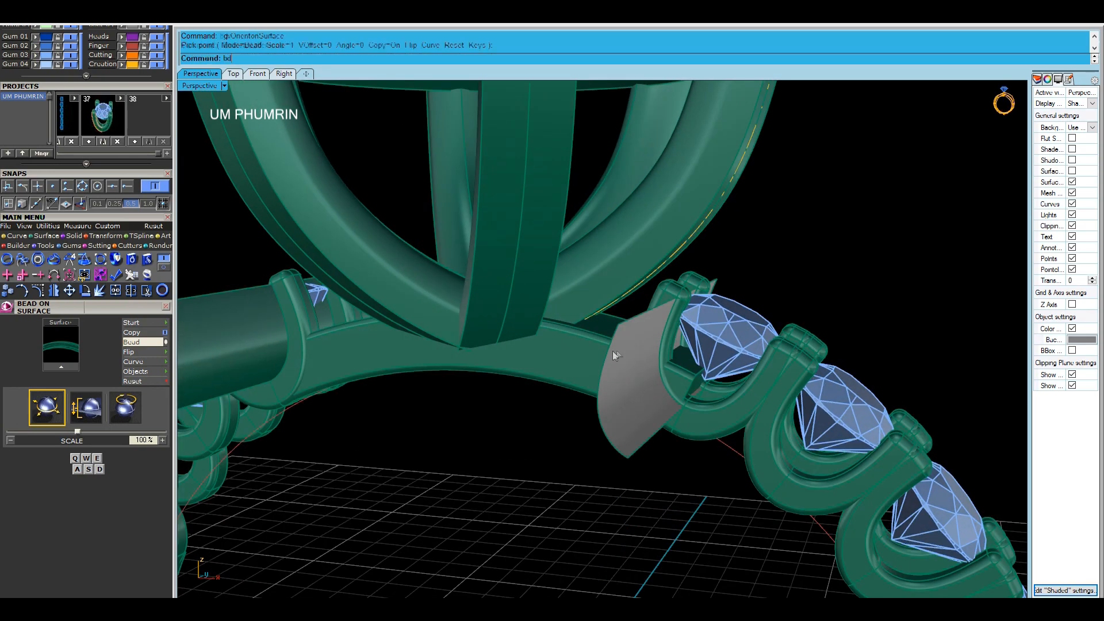
{"action": "left_click", "coordinate": [583, 359]}
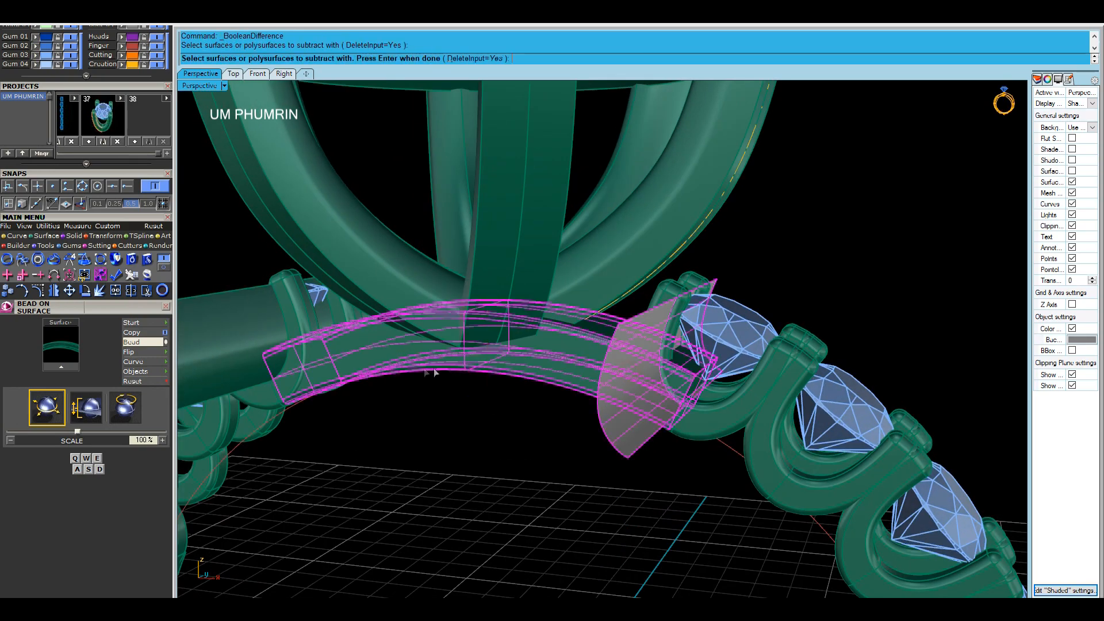
{"action": "right_click", "coordinate": [246, 336]}
{"action": "scroll", "coordinate": [582, 359], "scroll_direction": "down", "scroll_amount": 11}
Fillet the bridge's edges with a radius of 0.1
{"action": "right_click_drag", "start_coordinate": [609, 395], "coordinate": [649, 381]}
{"action": "type", "text": "fe"}
{"action": "key", "text": "Return"}
{"action": "left_click_drag", "start_coordinate": [709, 423], "coordinate": [580, 367]}
{"action": "right_click_drag", "start_coordinate": [534, 397], "coordinate": [534, 345]}
Place round gems along the curve of one gallery arm with Gem on Curve, using a start size of 1.2 mm
{"action": "scroll", "coordinate": [628, 408], "scroll_direction": "down", "scroll_amount": 3}
{"action": "scroll", "coordinate": [534, 345], "scroll_direction": "up", "scroll_amount": 4}
{"action": "right_click_drag", "start_coordinate": [620, 338], "coordinate": [596, 278]}
{"action": "left_click", "coordinate": [596, 276]}
{"action": "type", "text": "gc"}
{"action": "key", "text": "Return"}
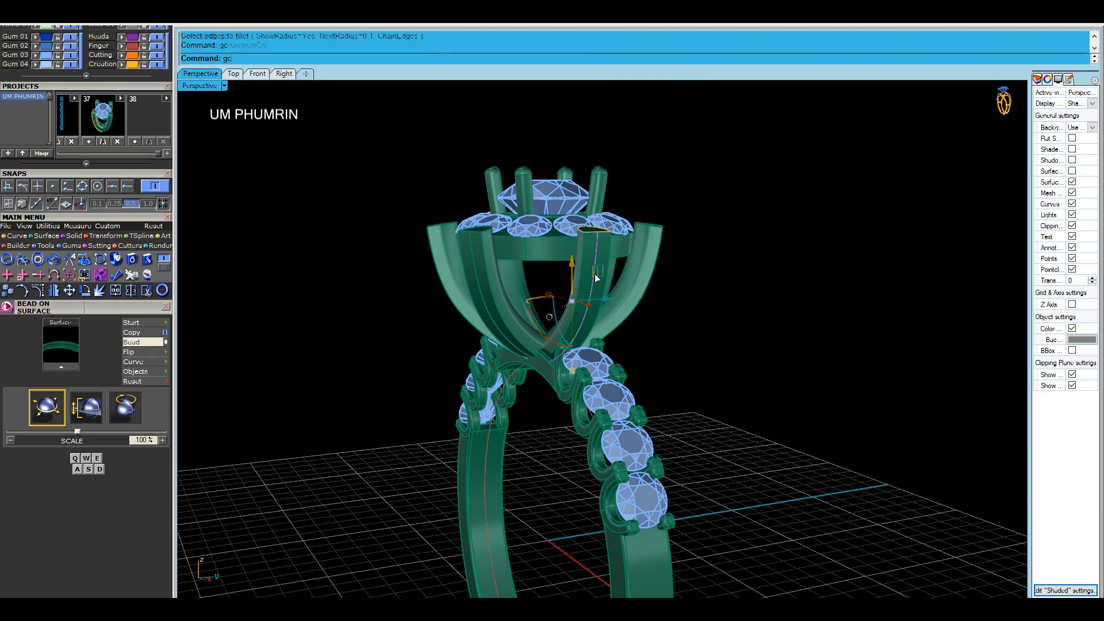
{"action": "left_click", "coordinate": [157, 327]}
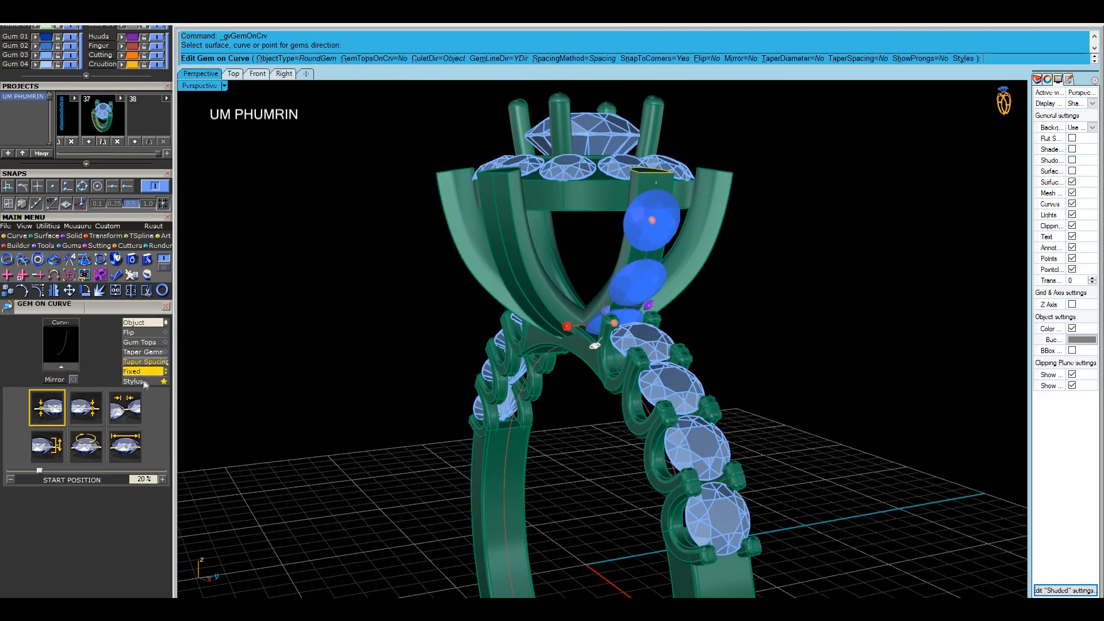
{"action": "left_click", "coordinate": [137, 410]}
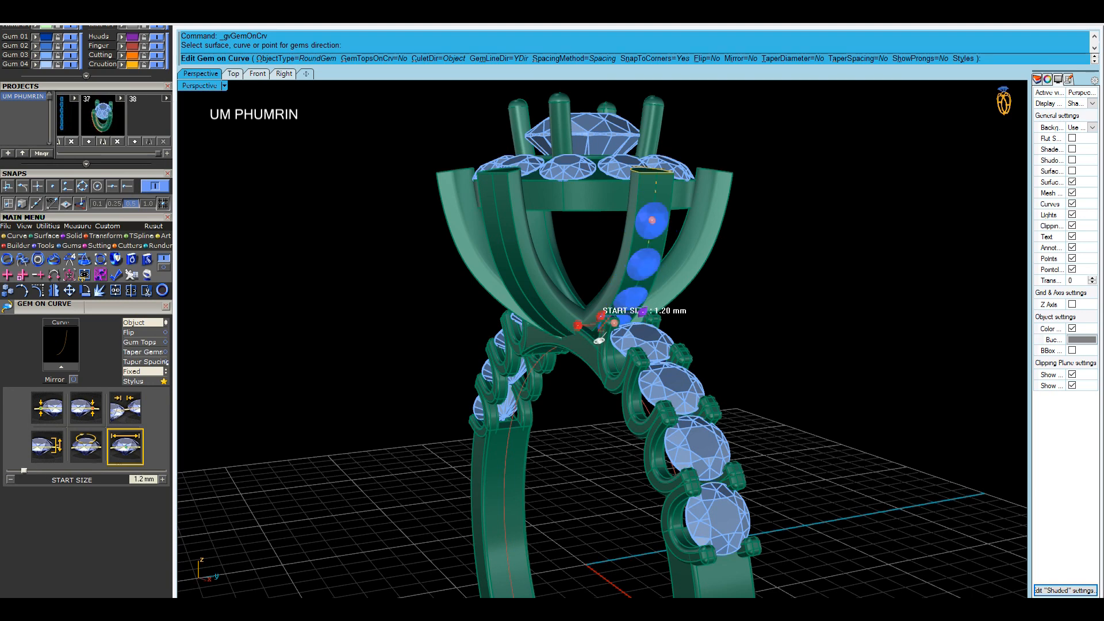
Switch the gem spacing to Fixed, adjust the row to fill the gallery arm, and create the gems
{"action": "left_click", "coordinate": [142, 372]}
{"action": "scroll", "coordinate": [661, 276], "scroll_direction": "up", "scroll_amount": 2}
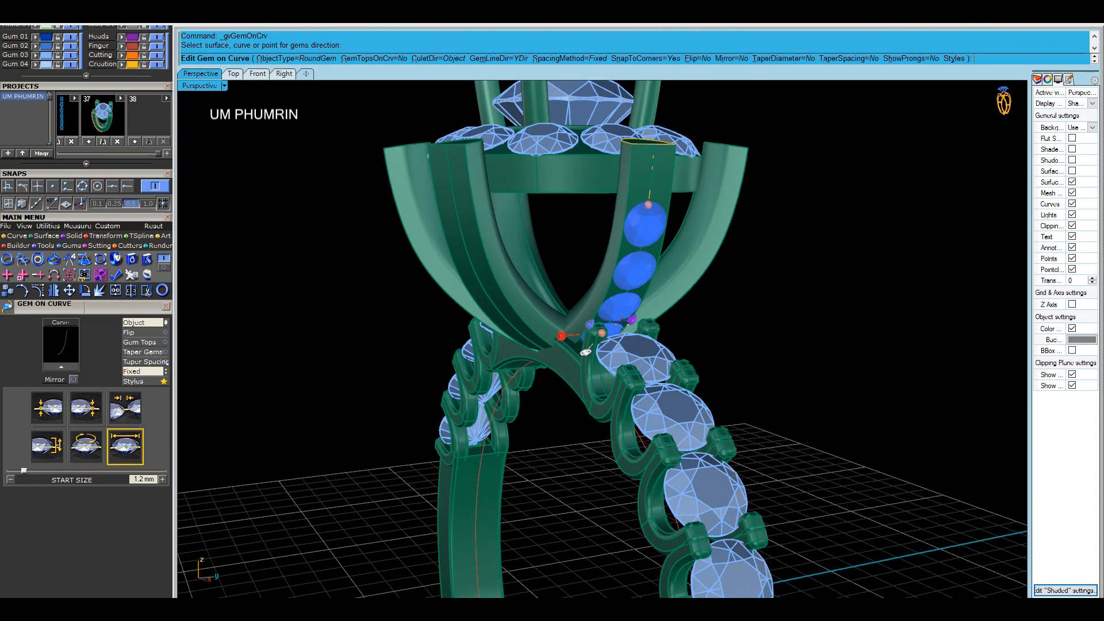
{"action": "left_click_drag", "start_coordinate": [604, 333], "coordinate": [598, 308]}
{"action": "right_click_drag", "start_coordinate": [638, 313], "coordinate": [629, 285]}
{"action": "right_click", "coordinate": [633, 280]}
{"action": "left_click", "coordinate": [634, 271]}
{"action": "key", "text": "Return"}
Add two shared prongs between the gems on the gallery arm and reopen the prongs for editing
{"action": "left_click", "coordinate": [661, 320]}
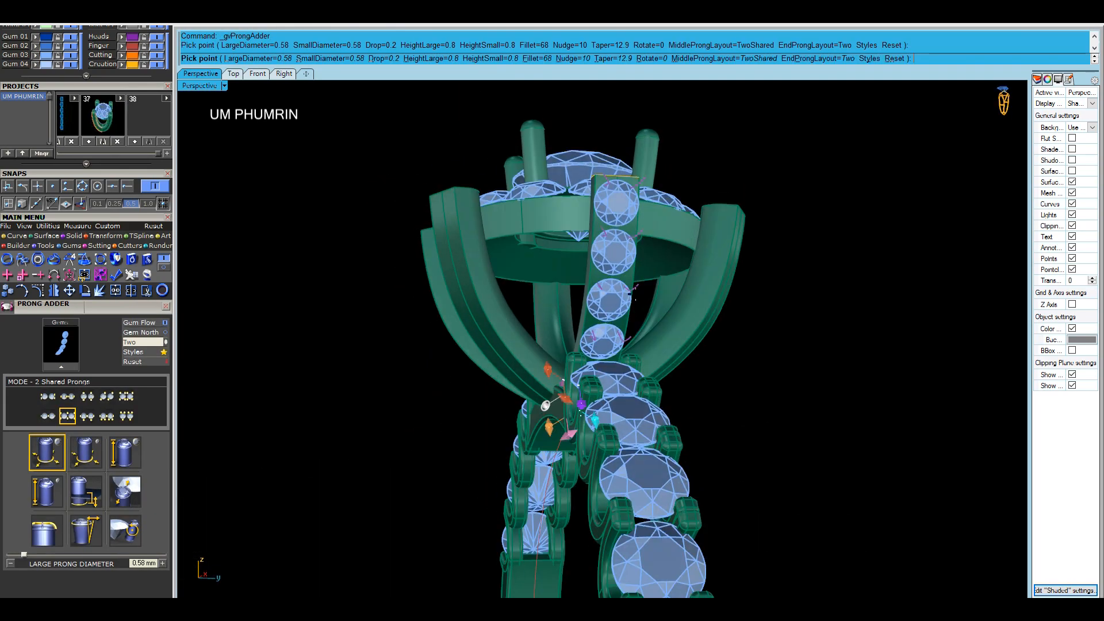
{"action": "right_click", "coordinate": [629, 286]}
{"action": "left_click", "coordinate": [643, 229]}
{"action": "type", "text": "Aa"}
{"action": "key", "text": "Return"}
{"action": "left_click", "coordinate": [662, 247]}
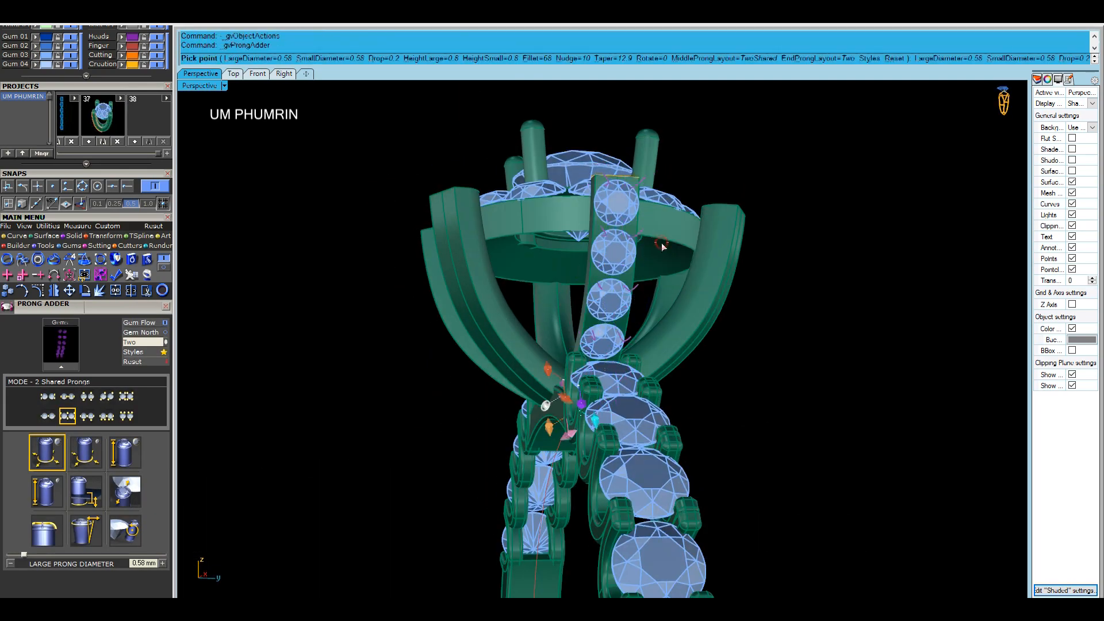
Set the gallery arm's shared prongs to a taper of 0 and a large prong diameter of 0.4 mm
{"action": "left_click", "coordinate": [616, 60]}
{"action": "type", "text": "0"}
{"action": "key", "text": "Return"}
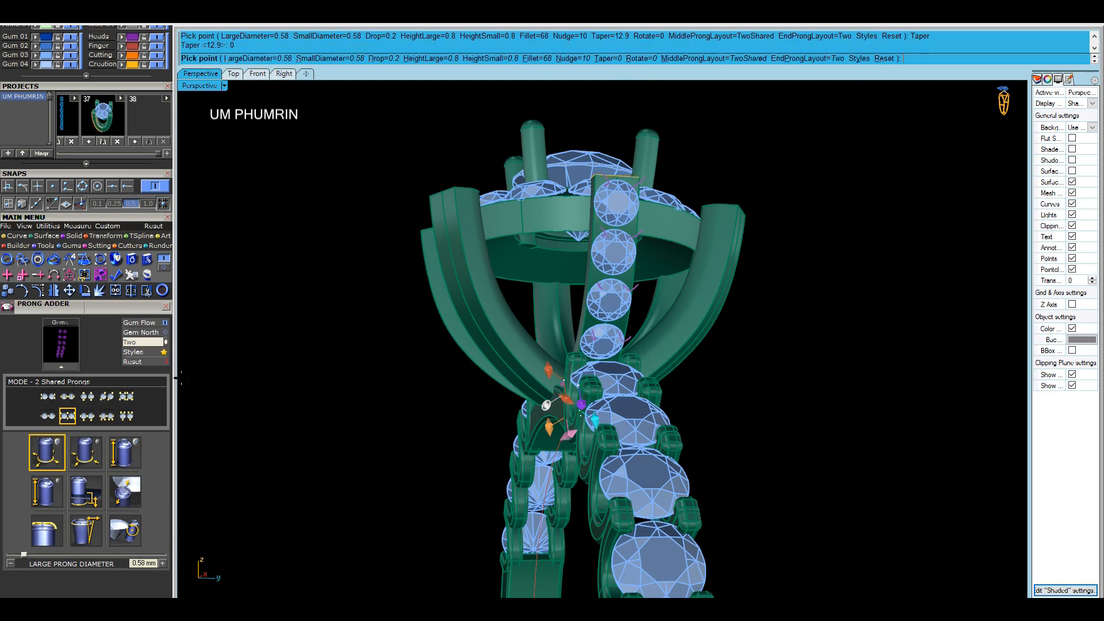
{"action": "scroll", "coordinate": [115, 311], "scroll_direction": "down", "scroll_amount": 3}
{"action": "left_click", "coordinate": [278, 60]}
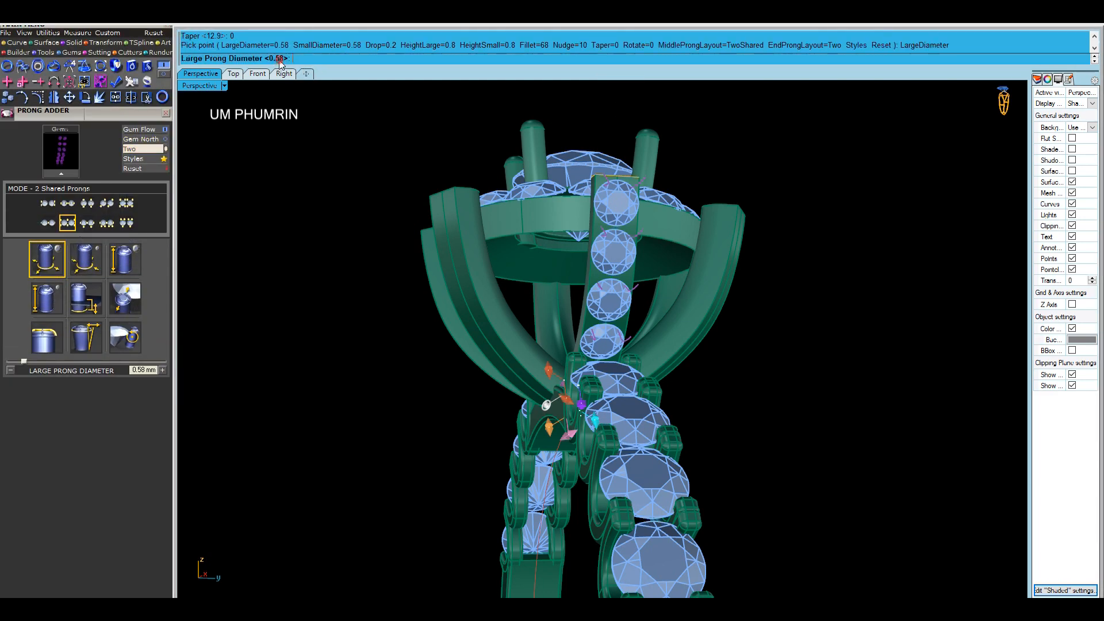
{"action": "type", "text": ".4"}
{"action": "key", "text": "Return"}
{"action": "right_click_drag", "start_coordinate": [518, 299], "coordinate": [584, 285]}
{"action": "key", "text": "Return"}
{"action": "scroll", "coordinate": [584, 285], "scroll_direction": "up", "scroll_amount": 4}
Isolate the gallery arm with its gems and prongs, and delete the shared prongs
{"action": "left_click", "coordinate": [584, 285]}
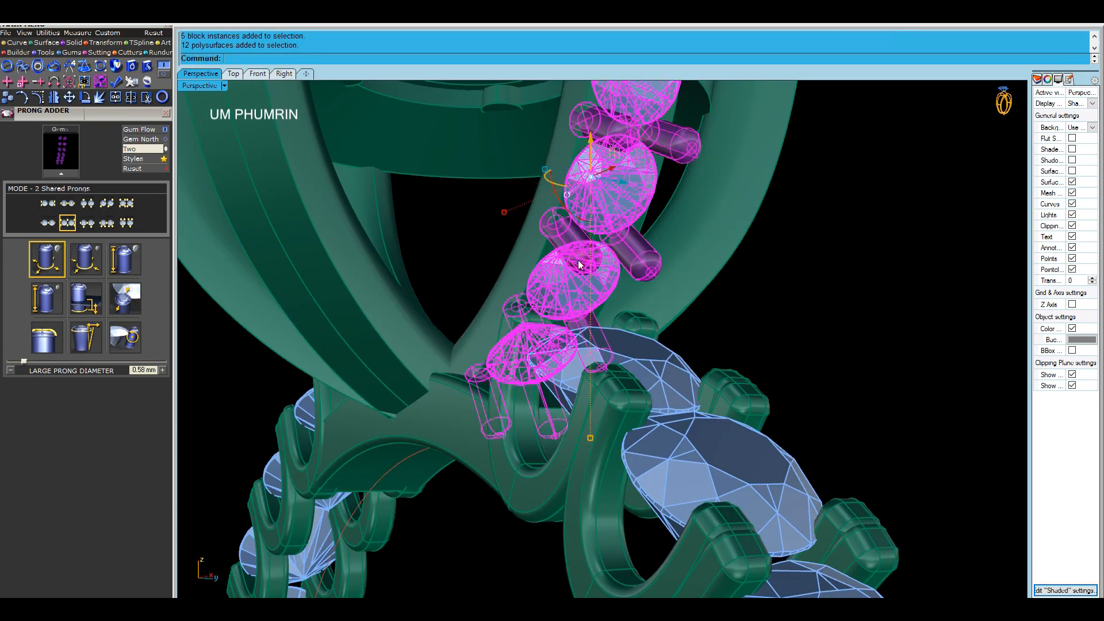
{"action": "left_click", "coordinate": [492, 243], "text": "shift"}
{"action": "scroll", "coordinate": [125, 146], "scroll_direction": "up", "scroll_amount": 3}
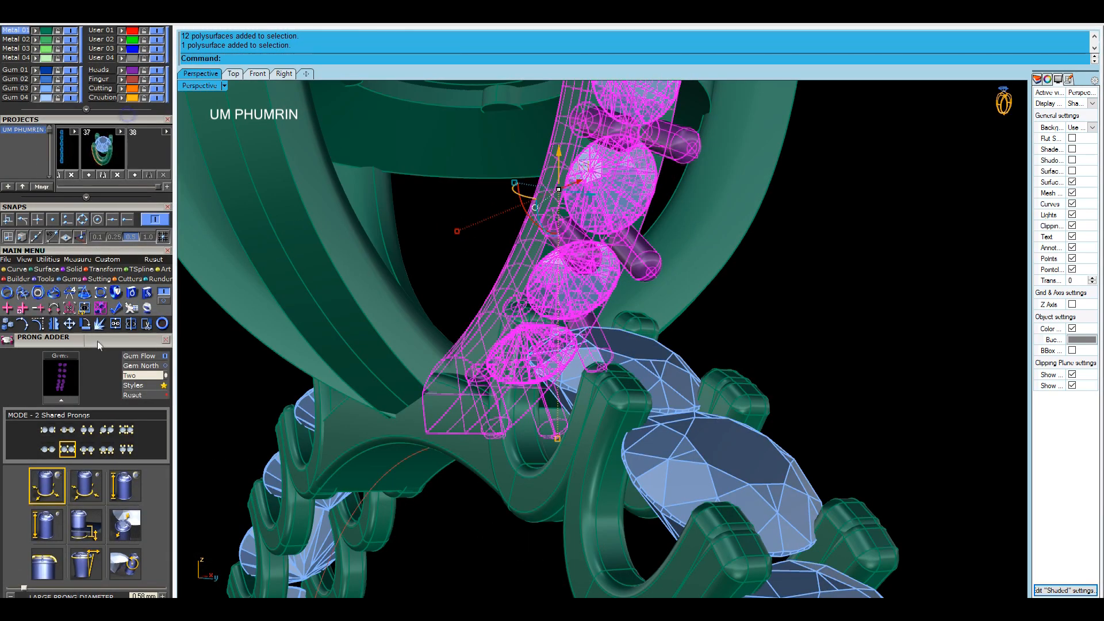
{"action": "scroll", "coordinate": [123, 121], "scroll_direction": "up", "scroll_amount": 3}
{"action": "right_click", "coordinate": [114, 241]}
{"action": "right_click_drag", "start_coordinate": [490, 308], "coordinate": [592, 403]}
{"action": "left_click", "coordinate": [626, 303]}
{"action": "key", "text": "Delete"}
Start Prong on Surface on the arm's outer face with diameter 0.3, drop 0.1, height 0.3 and fillet 65
{"action": "type", "text": "PS"}
{"action": "key", "text": "Return"}
{"action": "scroll", "coordinate": [574, 362], "scroll_direction": "up", "scroll_amount": 4}
{"action": "left_click", "coordinate": [574, 362]}
{"action": "right_click_drag", "start_coordinate": [578, 288], "coordinate": [580, 386], "text": "shift"}
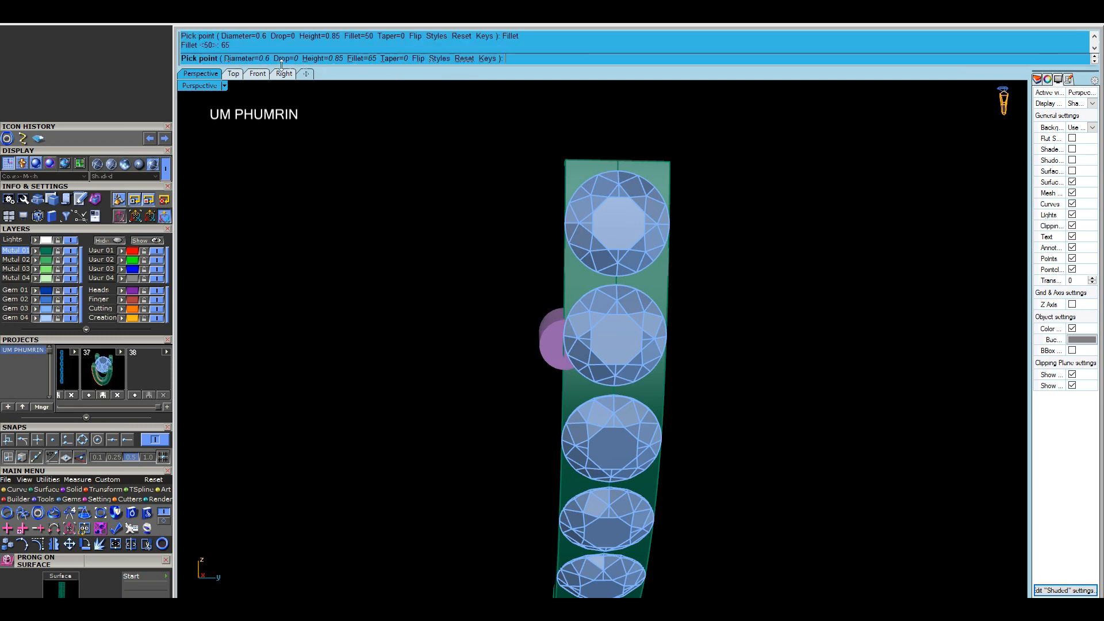
{"action": "scroll", "coordinate": [602, 198], "scroll_direction": "up", "scroll_amount": 2}
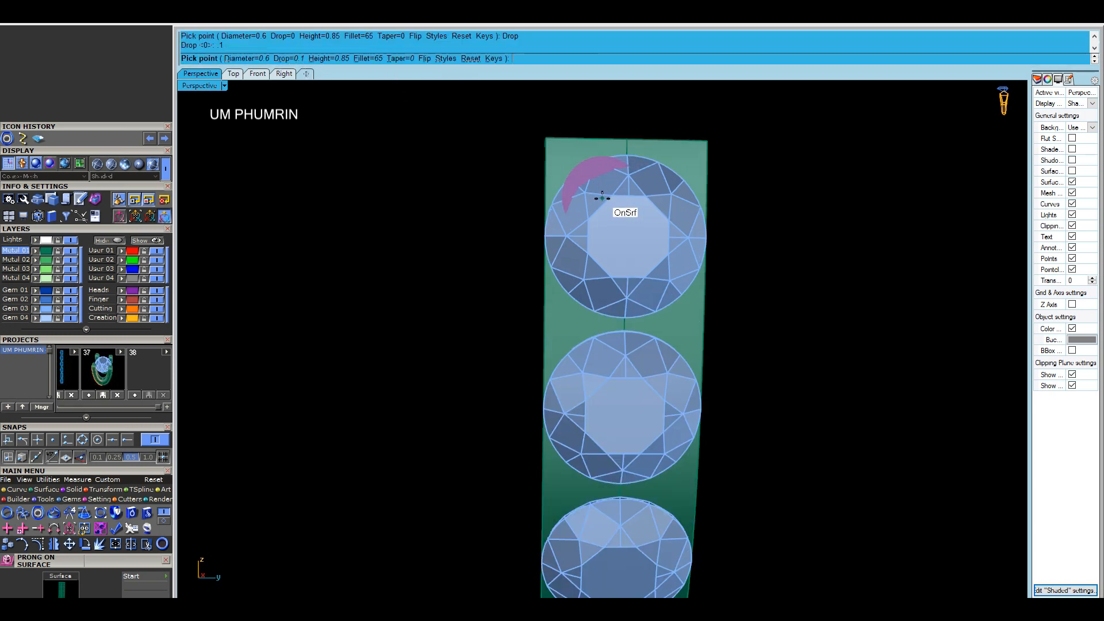
{"action": "right_click_drag", "start_coordinate": [618, 259], "coordinate": [610, 355]}
{"action": "key", "text": "q"}
{"action": "key", "text": "q"}
{"action": "scroll", "coordinate": [615, 391], "scroll_direction": "down", "scroll_amount": 4}
{"action": "scroll", "coordinate": [680, 249], "scroll_direction": "up", "scroll_amount": 2}
{"action": "right_click_drag", "start_coordinate": [680, 249], "coordinate": [615, 239], "text": "shift"}
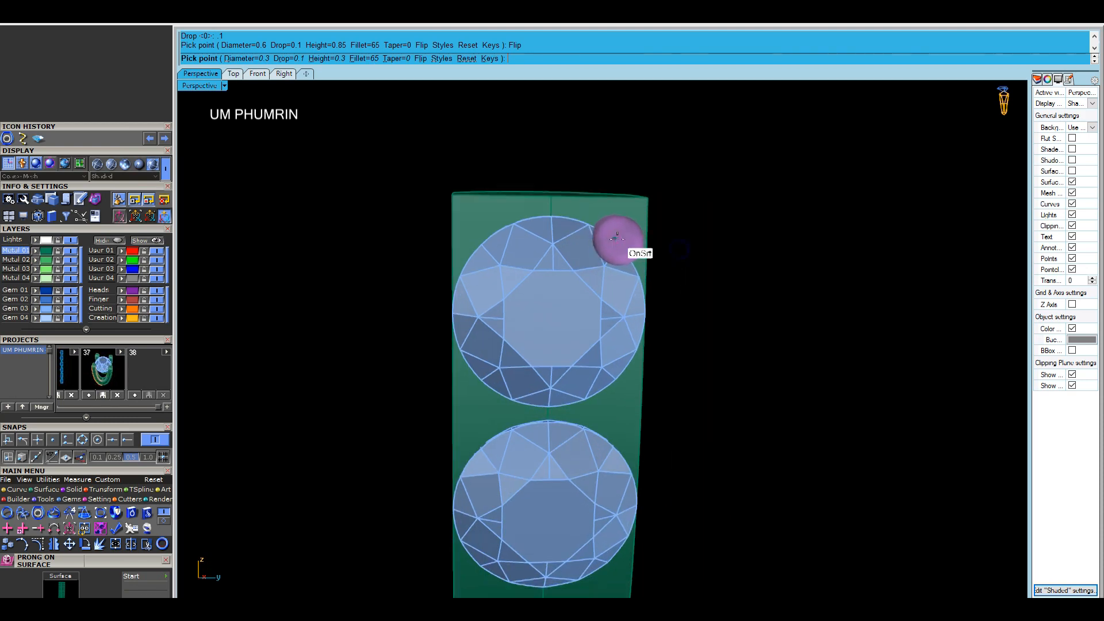
Place ten prongs along one edge of the arm, one at each end of the gem row and two between neighbouring gems
{"action": "scroll", "coordinate": [615, 238], "scroll_direction": "up", "scroll_amount": 2}
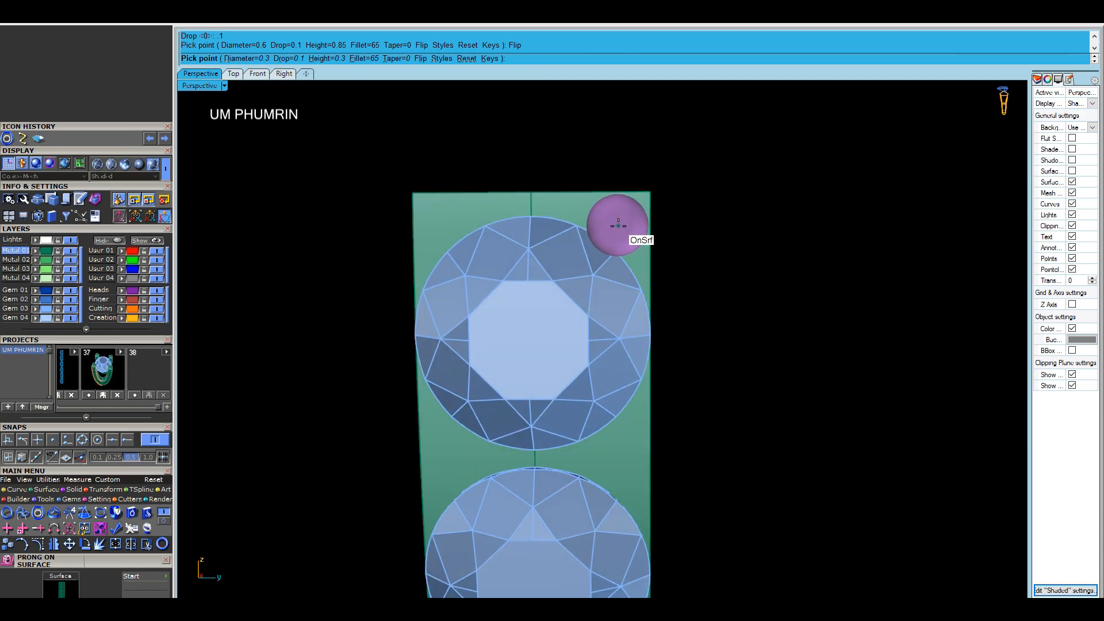
{"action": "left_click", "coordinate": [619, 228]}
{"action": "scroll", "coordinate": [592, 227], "scroll_direction": "down", "scroll_amount": 2}
{"action": "scroll", "coordinate": [599, 264], "scroll_direction": "up", "scroll_amount": 3}
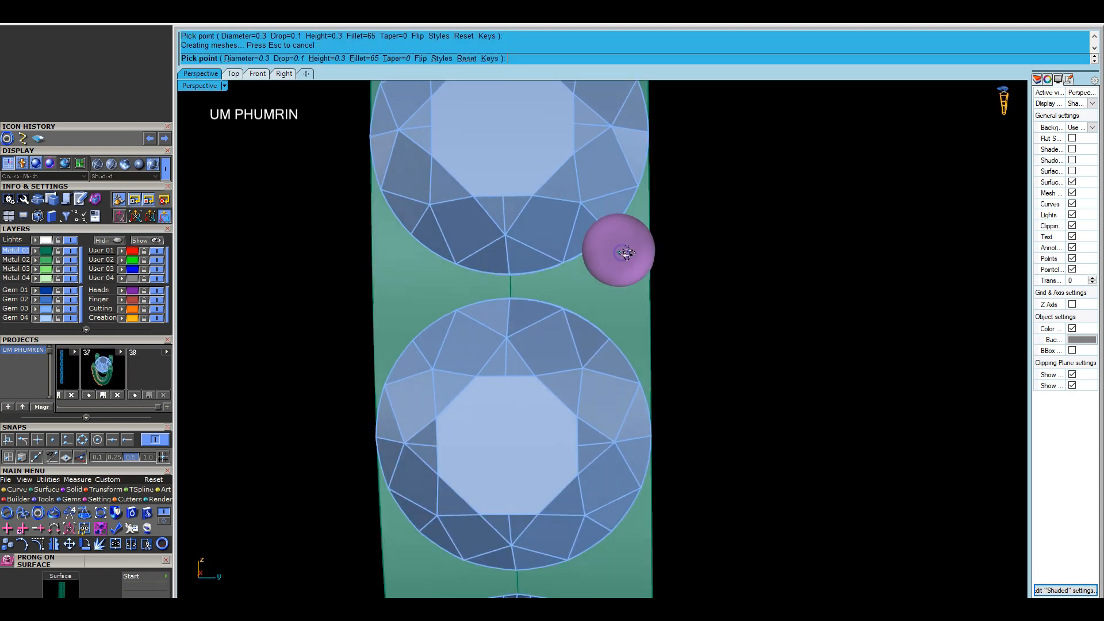
{"action": "left_click", "coordinate": [613, 253]}
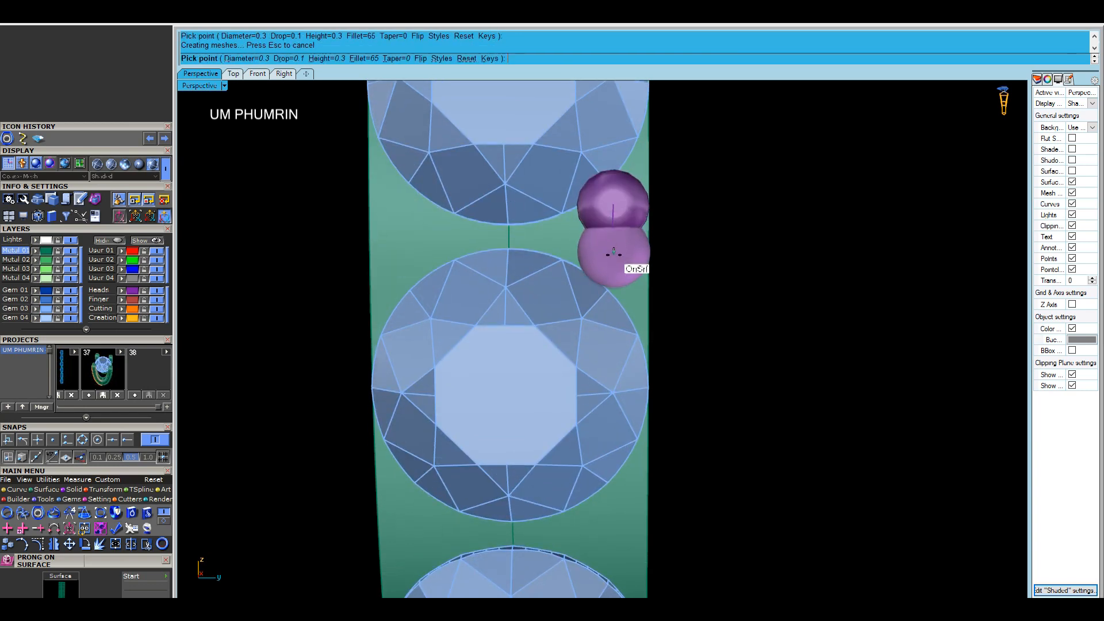
{"action": "scroll", "coordinate": [613, 263], "scroll_direction": "down", "scroll_amount": 2}
{"action": "scroll", "coordinate": [599, 352], "scroll_direction": "up", "scroll_amount": 1}
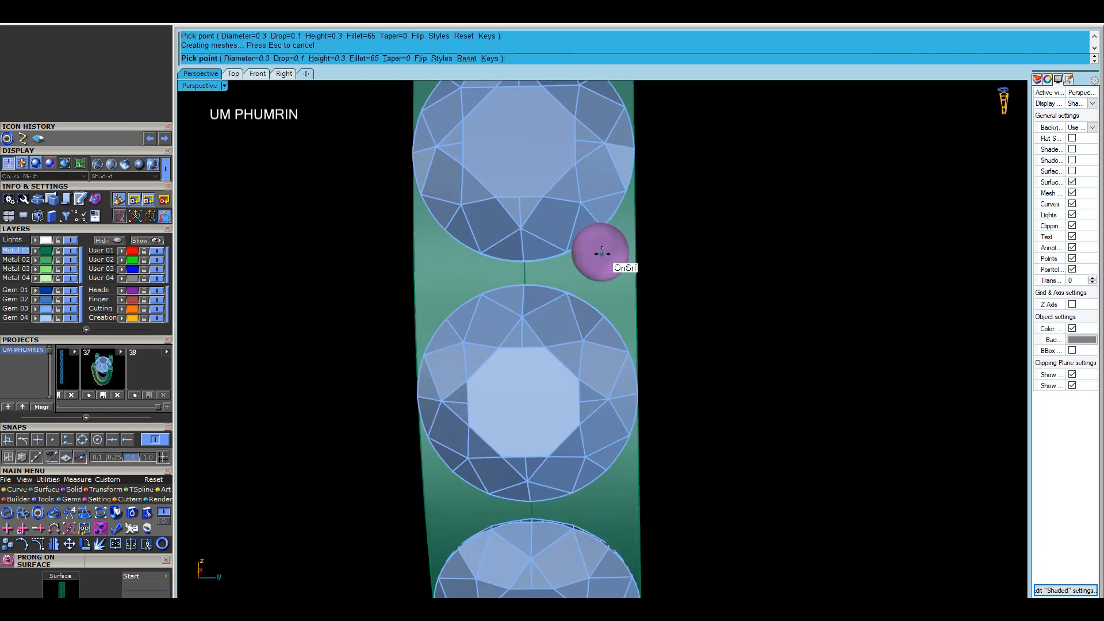
{"action": "left_click", "coordinate": [605, 247]}
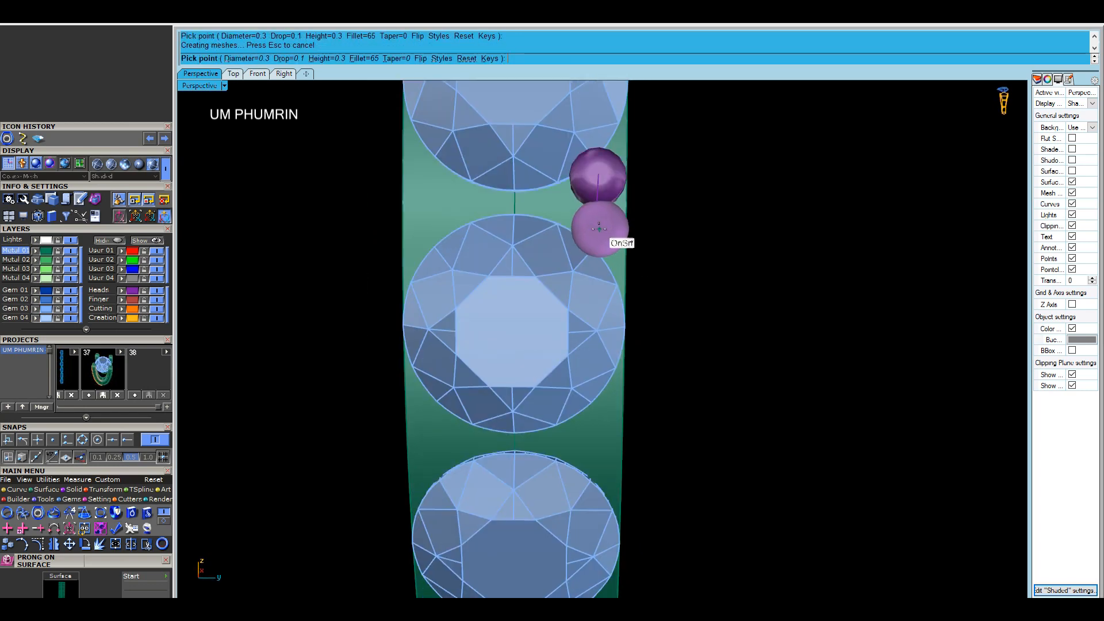
{"action": "left_click", "coordinate": [597, 228]}
{"action": "scroll", "coordinate": [598, 244], "scroll_direction": "down", "scroll_amount": 2}
{"action": "scroll", "coordinate": [596, 259], "scroll_direction": "up", "scroll_amount": 2}
{"action": "right_click_drag", "start_coordinate": [596, 281], "coordinate": [591, 195], "text": "shift"}
{"action": "left_click", "coordinate": [591, 212]}
{"action": "left_click", "coordinate": [590, 213]}
{"action": "scroll", "coordinate": [591, 239], "scroll_direction": "down", "scroll_amount": 3}
{"action": "mouse_move", "coordinate": [591, 240]}
{"action": "right_mouse_down"}
{"action": "mouse_move", "coordinate": [594, 202]}
{"action": "mouse_move", "coordinate": [592, 251]}
{"action": "right_mouse_up"}
{"action": "scroll", "coordinate": [595, 253], "scroll_direction": "up", "scroll_amount": 5}
{"action": "left_click", "coordinate": [593, 244]}
{"action": "left_click", "coordinate": [592, 260]}
{"action": "scroll", "coordinate": [588, 299], "scroll_direction": "down", "scroll_amount": 4}
{"action": "right_click_drag", "start_coordinate": [585, 305], "coordinate": [583, 277]}
{"action": "scroll", "coordinate": [581, 277], "scroll_direction": "up", "scroll_amount": 4}
{"action": "right_click_drag", "start_coordinate": [585, 359], "coordinate": [588, 360]}
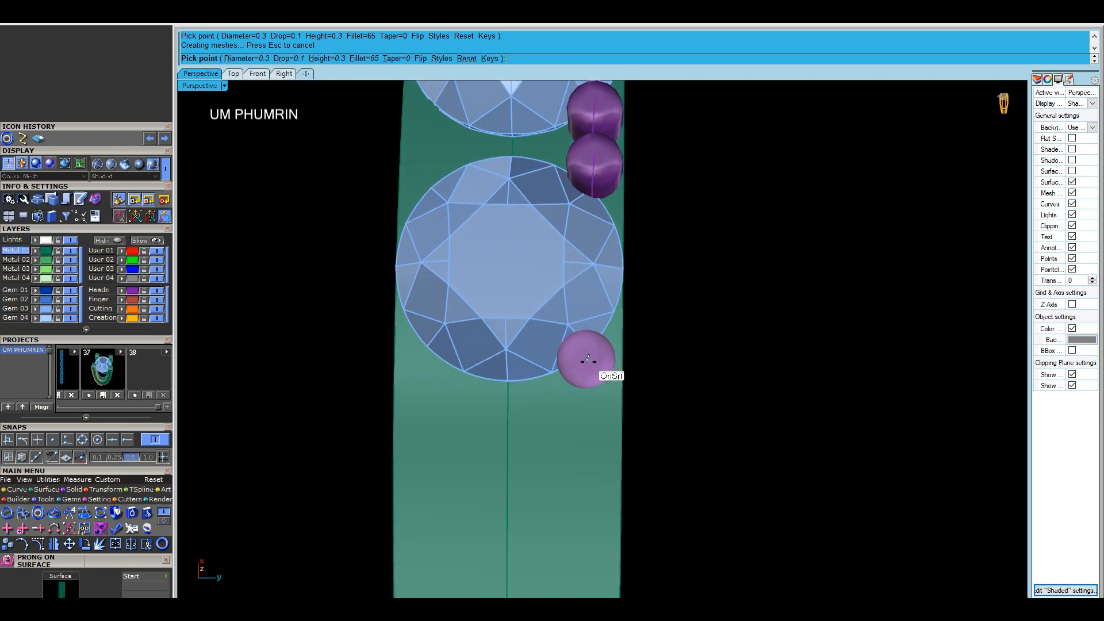
{"action": "left_click", "coordinate": [593, 370]}
{"action": "right_click", "coordinate": [592, 299]}
{"action": "scroll", "coordinate": [592, 298], "scroll_direction": "down", "scroll_amount": 8}
{"action": "right_click_drag", "start_coordinate": [596, 173], "coordinate": [599, 202]}
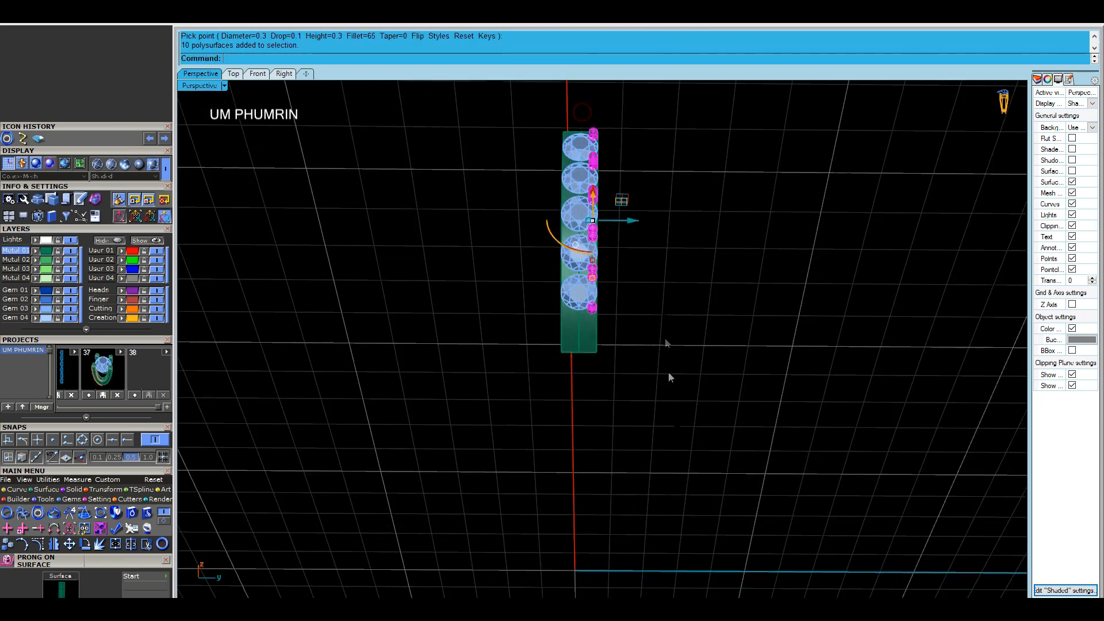
Mirror the row of prongs through the origin to the arm's opposite edge and group all the prongs
{"action": "right_click_drag", "start_coordinate": [669, 377], "coordinate": [655, 416]}
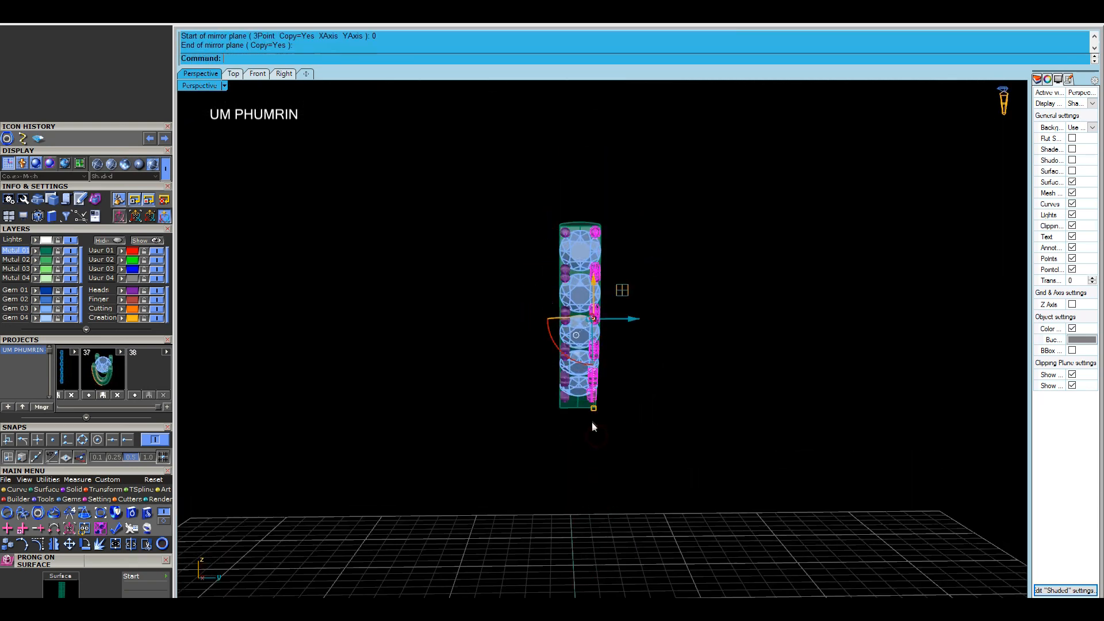
{"action": "left_click", "coordinate": [136, 293]}
{"action": "right_click_drag", "start_coordinate": [581, 331], "coordinate": [672, 334]}
{"action": "type", "text": "g"}
{"action": "key", "text": "Return"}
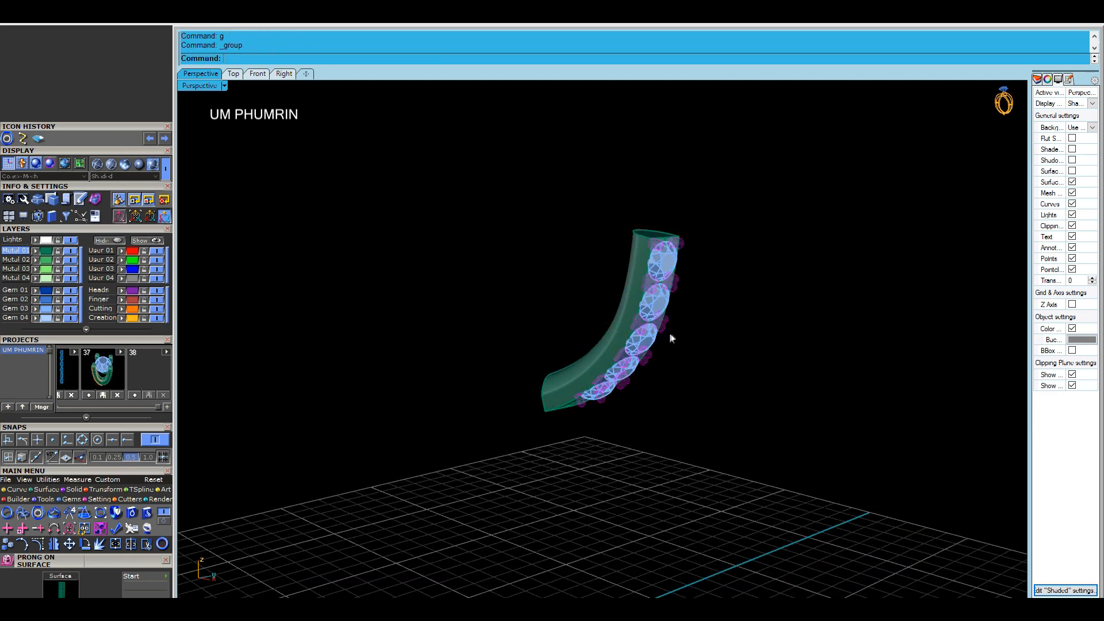
Turn off the isocurve display of the grouped prongs and assign them to the Metal 01 layer
{"action": "left_click", "coordinate": [1057, 80]}
{"action": "left_click", "coordinate": [1071, 308]}
{"action": "left_click", "coordinate": [723, 347]}
{"action": "left_click", "coordinate": [644, 354]}
{"action": "left_click", "coordinate": [36, 252]}
{"action": "left_click", "coordinate": [447, 288]}
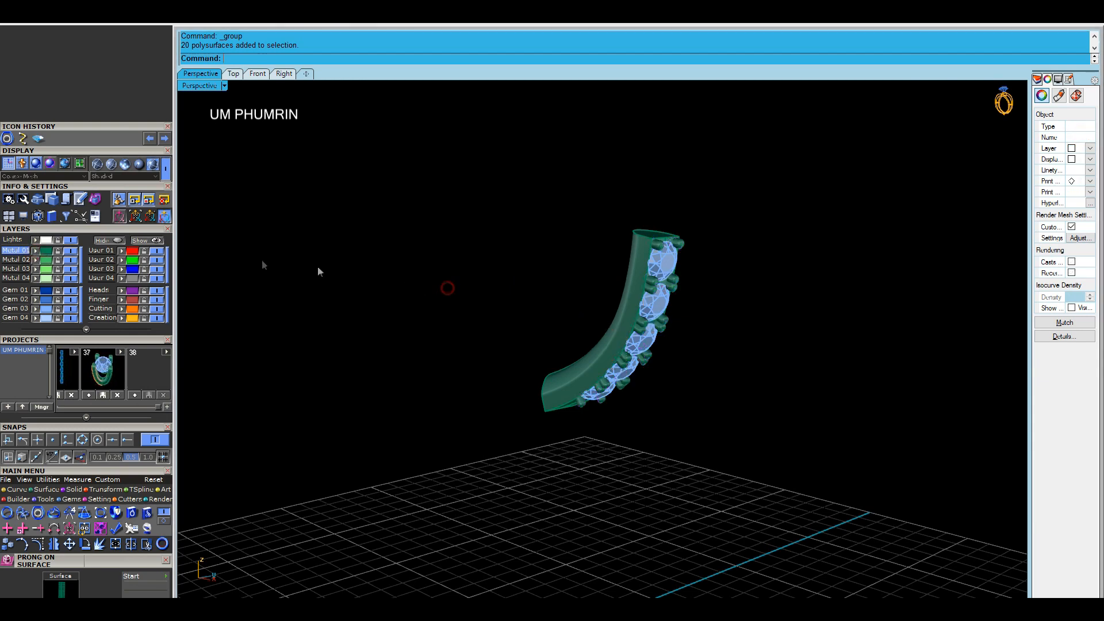
Show the hidden objects and delete all six plain gallery arms, keeping the row of gems and prongs
{"action": "left_click", "coordinate": [153, 243]}
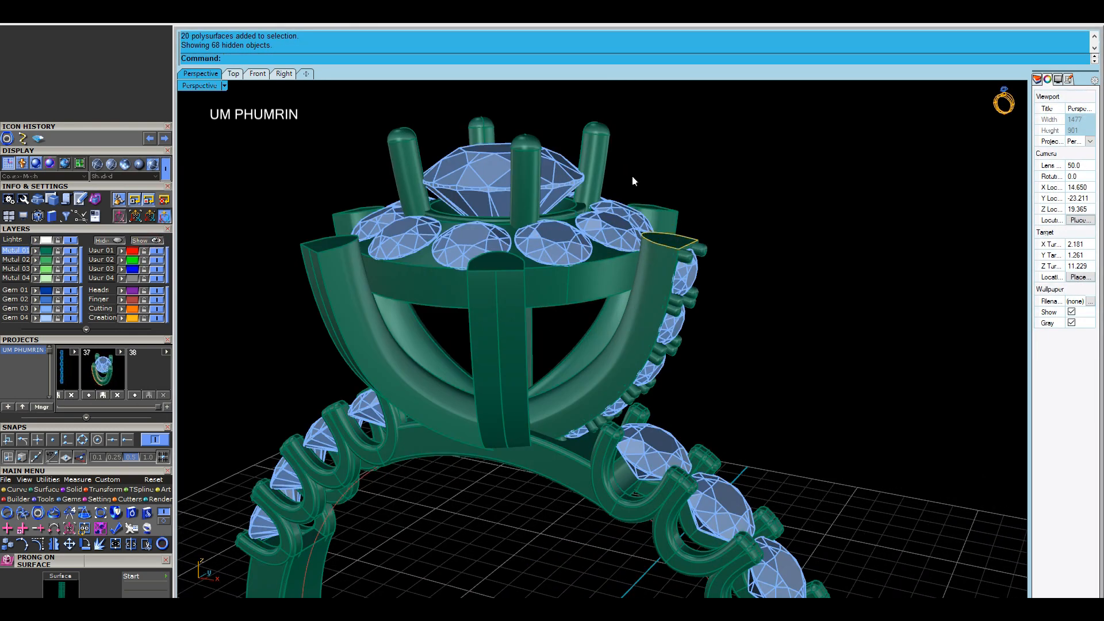
{"action": "left_click", "coordinate": [506, 351]}
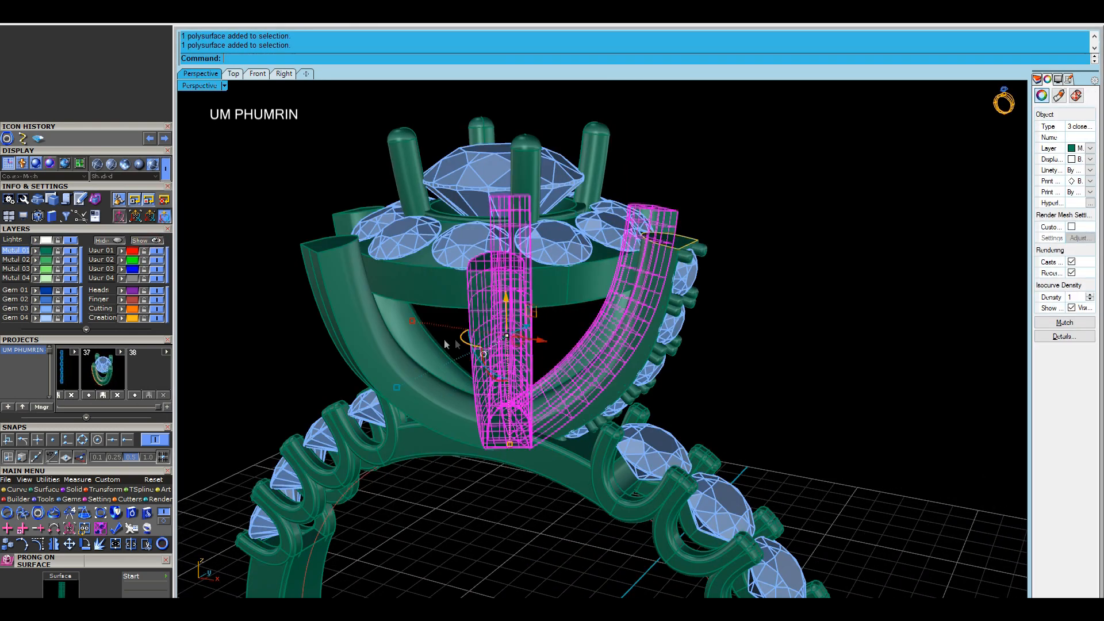
{"action": "type", "text": "elete"}
{"action": "key", "text": "Return"}
{"action": "left_click", "coordinate": [679, 290]}
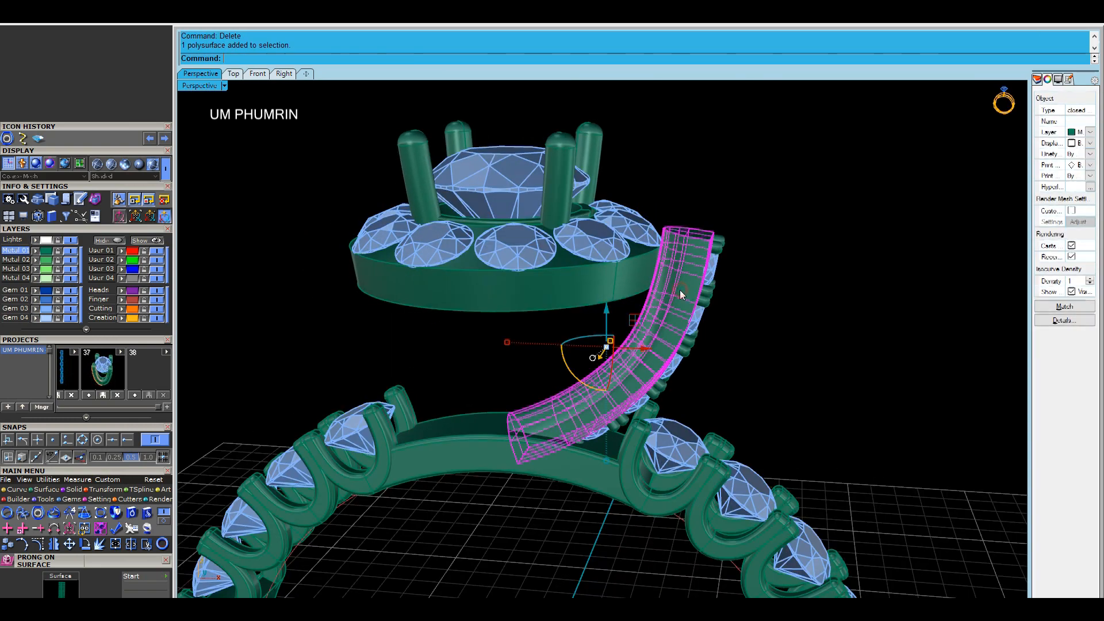
{"action": "key", "text": "Delete"}
Sweep the arm profile along the gallery arm's rail curve with Flip set to Yes
{"action": "scroll", "coordinate": [671, 277], "scroll_direction": "up", "scroll_amount": 4}
{"action": "left_click", "coordinate": [682, 229]}
{"action": "scroll", "coordinate": [685, 228], "scroll_direction": "up", "scroll_amount": 4}
{"action": "left_click", "coordinate": [688, 228]}
{"action": "left_click", "coordinate": [686, 232]}
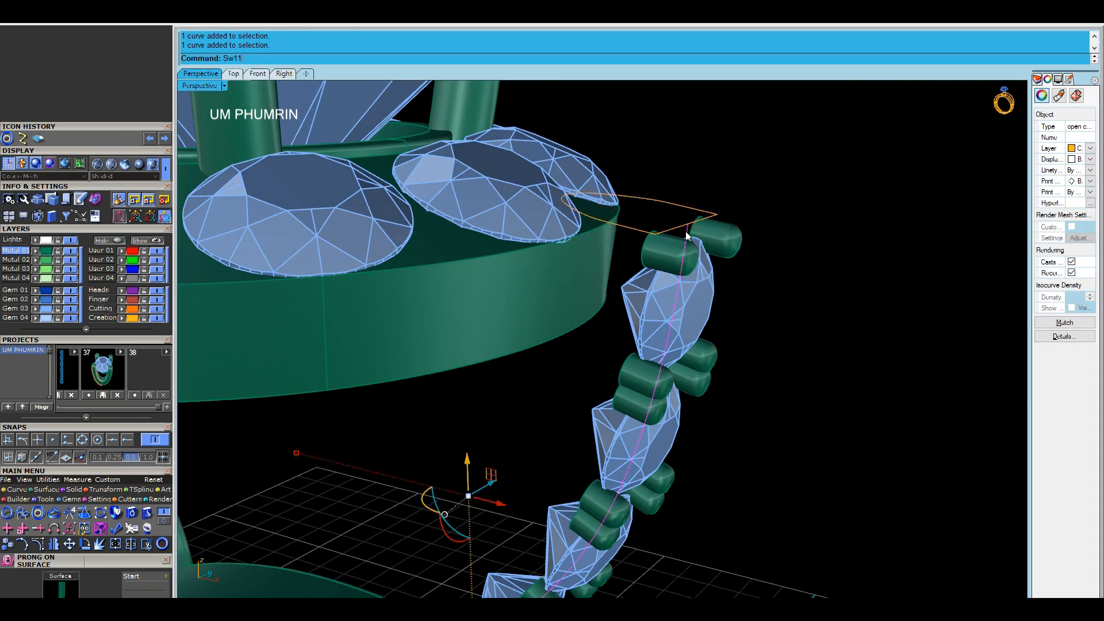
{"action": "type", "text": "Sw11"}
{"action": "key", "text": "Return"}
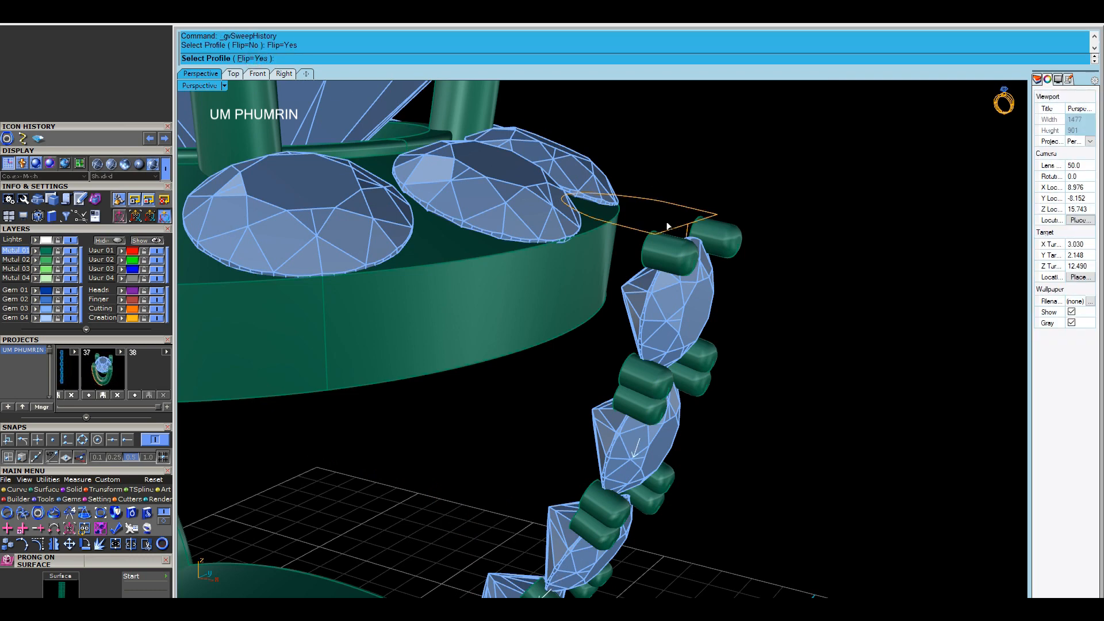
{"action": "left_click", "coordinate": [662, 225]}
{"action": "key", "text": "Return"}
Add a domed profile cap to the swept arm's upper end and flip the cap surface's direction
{"action": "left_click", "coordinate": [672, 202]}
{"action": "type", "text": "f"}
{"action": "key", "text": "Return"}
{"action": "type", "text": "As"}
{"action": "key", "text": "Return"}
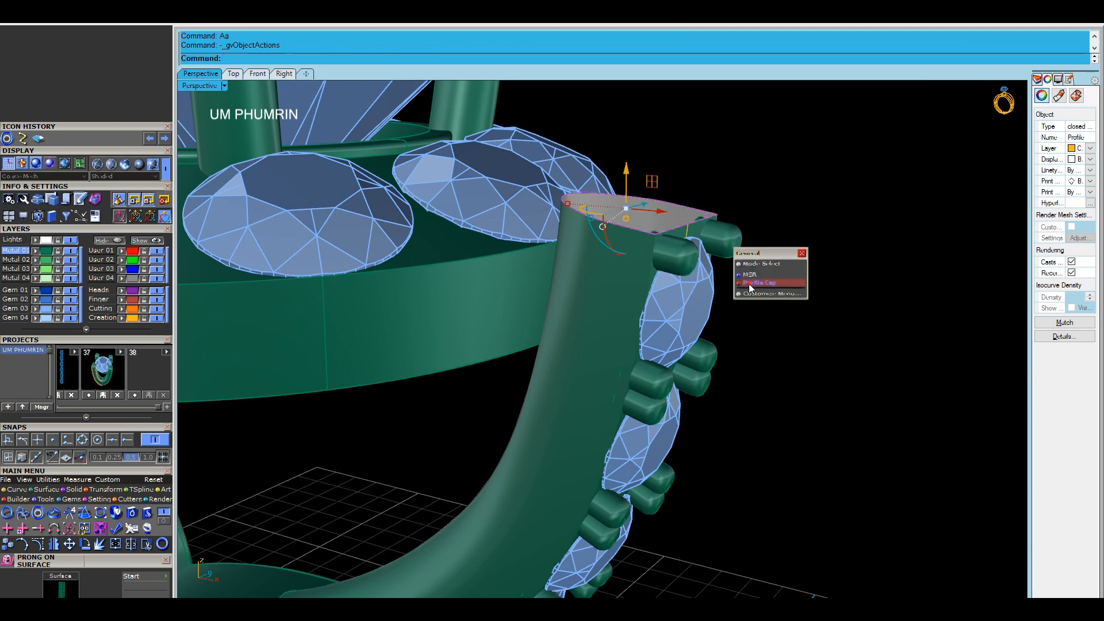
{"action": "left_click", "coordinate": [749, 284]}
{"action": "right_click", "coordinate": [618, 173]}
{"action": "scroll", "coordinate": [682, 200], "scroll_direction": "down", "scroll_amount": 5}
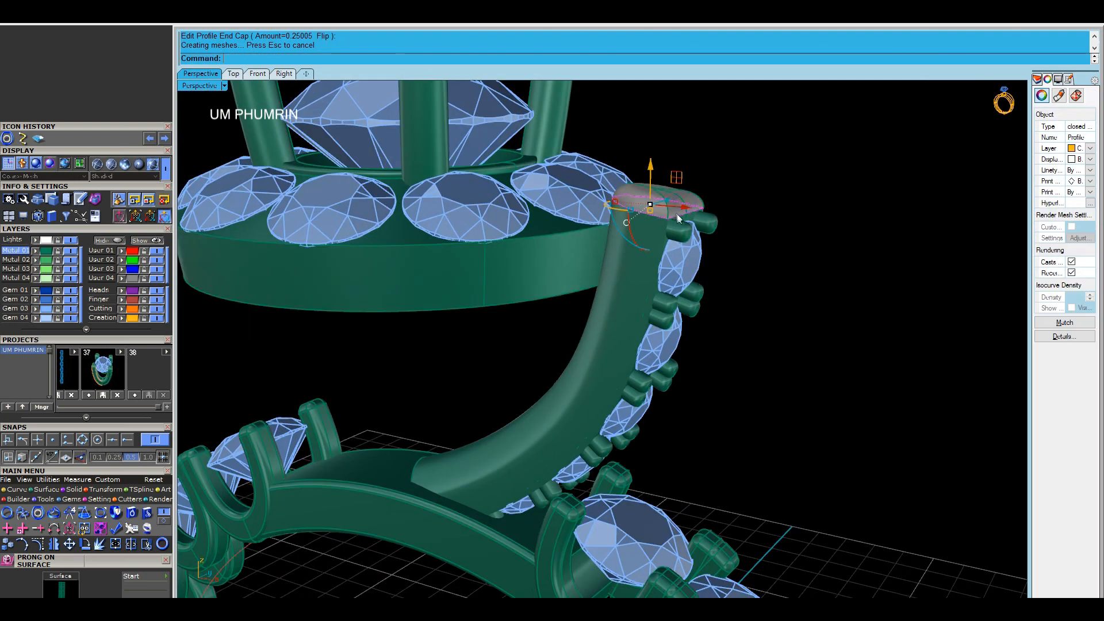
{"action": "scroll", "coordinate": [667, 212], "scroll_direction": "up", "scroll_amount": 5}
{"action": "type", "text": "f"}
{"action": "key", "text": "Return"}
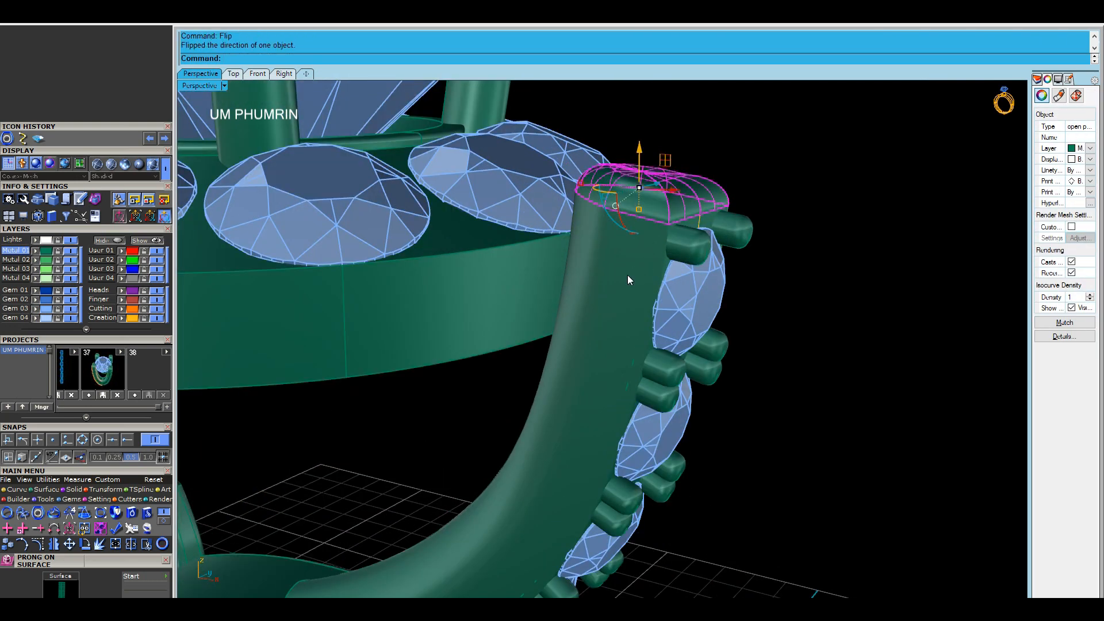
Join the domed cap to the swept arm and cap the arm's remaining open end
{"action": "left_click", "coordinate": [628, 277], "text": "shift"}
{"action": "type", "text": "j"}
{"action": "key", "text": "Return"}
{"action": "scroll", "coordinate": [629, 281], "scroll_direction": "down", "scroll_amount": 3}
{"action": "type", "text": "cap"}
{"action": "key", "text": "Return"}
Polar-array the arm with its gems and prongs around the origin as six items over 360 degrees
{"action": "right_click_drag", "start_coordinate": [634, 286], "coordinate": [717, 316]}
{"action": "scroll", "coordinate": [759, 408], "scroll_direction": "down", "scroll_amount": 5}
{"action": "type", "text": "a"}
{"action": "key", "text": "Return"}
{"action": "type", "text": "0"}
{"action": "key", "text": "Return"}
{"action": "key", "text": "Return"}
{"action": "scroll", "coordinate": [717, 315], "scroll_direction": "up", "scroll_amount": 6}
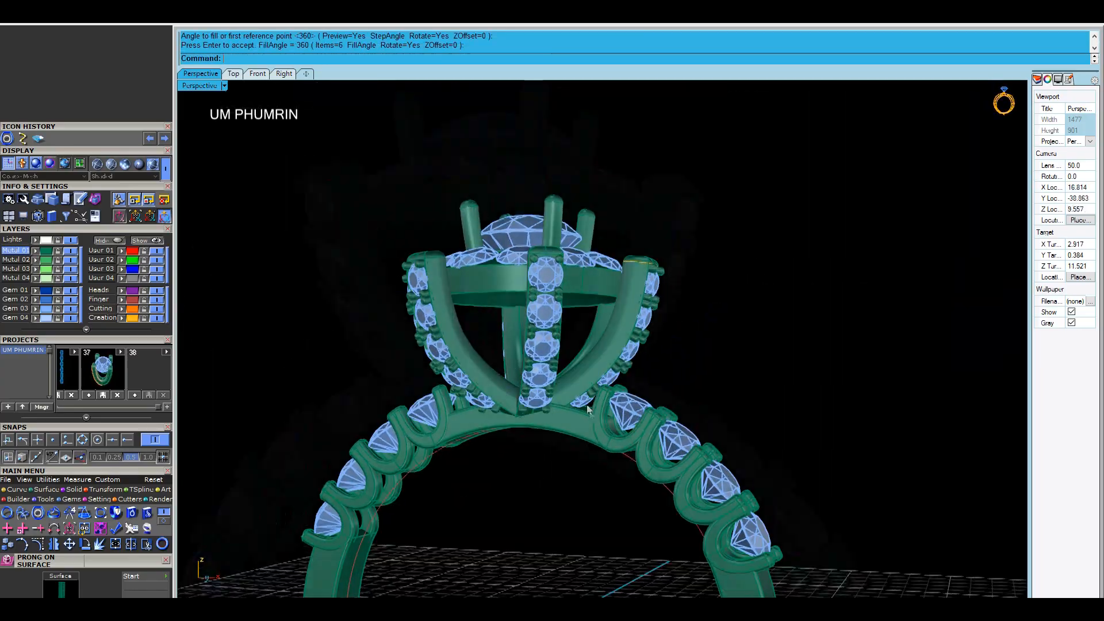
Turn off the Creation layer, inspect the assembled ring and save the file
{"action": "scroll", "coordinate": [650, 310], "scroll_direction": "down", "scroll_amount": 9}
{"action": "right_click_drag", "start_coordinate": [662, 288], "coordinate": [209, 269]}
{"action": "left_click", "coordinate": [160, 320]}
{"action": "scroll", "coordinate": [655, 322], "scroll_direction": "down", "scroll_amount": 3}
{"action": "right_click_drag", "start_coordinate": [655, 345], "coordinate": [690, 315]}
{"action": "scroll", "coordinate": [664, 352], "scroll_direction": "up", "scroll_amount": 4}
{"action": "scroll", "coordinate": [624, 339], "scroll_direction": "up", "scroll_amount": 4}
{"action": "right_click_drag", "start_coordinate": [624, 345], "coordinate": [722, 351]}
{"action": "scroll", "coordinate": [611, 310], "scroll_direction": "down", "scroll_amount": 4}
{"action": "scroll", "coordinate": [638, 305], "scroll_direction": "up", "scroll_amount": 5}
{"action": "scroll", "coordinate": [615, 291], "scroll_direction": "down", "scroll_amount": 4}
{"action": "left_click", "coordinate": [542, 369]}
{"action": "left_click", "coordinate": [585, 324]}
{"action": "scroll", "coordinate": [722, 351], "scroll_direction": "down", "scroll_amount": 4}
{"action": "key", "text": "ctrl+s"}
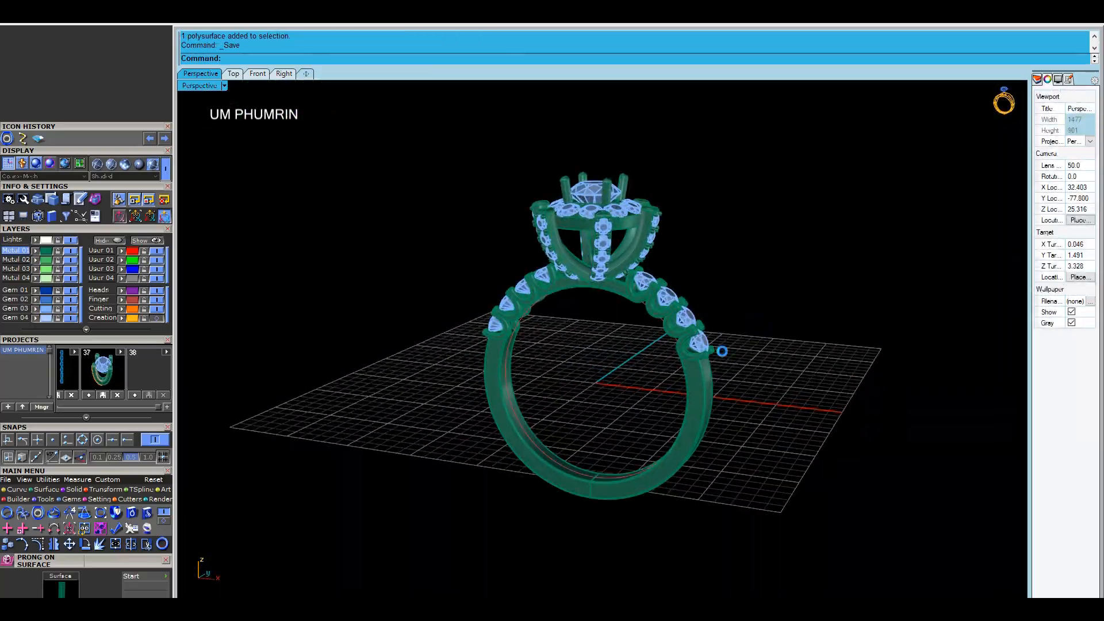
Duplicate four lower outer edges of the two rails on the second shoulder diamond setting from the head
{"action": "scroll", "coordinate": [696, 332], "scroll_direction": "up", "scroll_amount": 4}
{"action": "right_click_drag", "start_coordinate": [695, 330], "coordinate": [727, 313]}
{"action": "scroll", "coordinate": [647, 345], "scroll_direction": "up", "scroll_amount": 5}
{"action": "right_click_drag", "start_coordinate": [650, 368], "coordinate": [661, 337]}
{"action": "scroll", "coordinate": [692, 319], "scroll_direction": "up", "scroll_amount": 3}
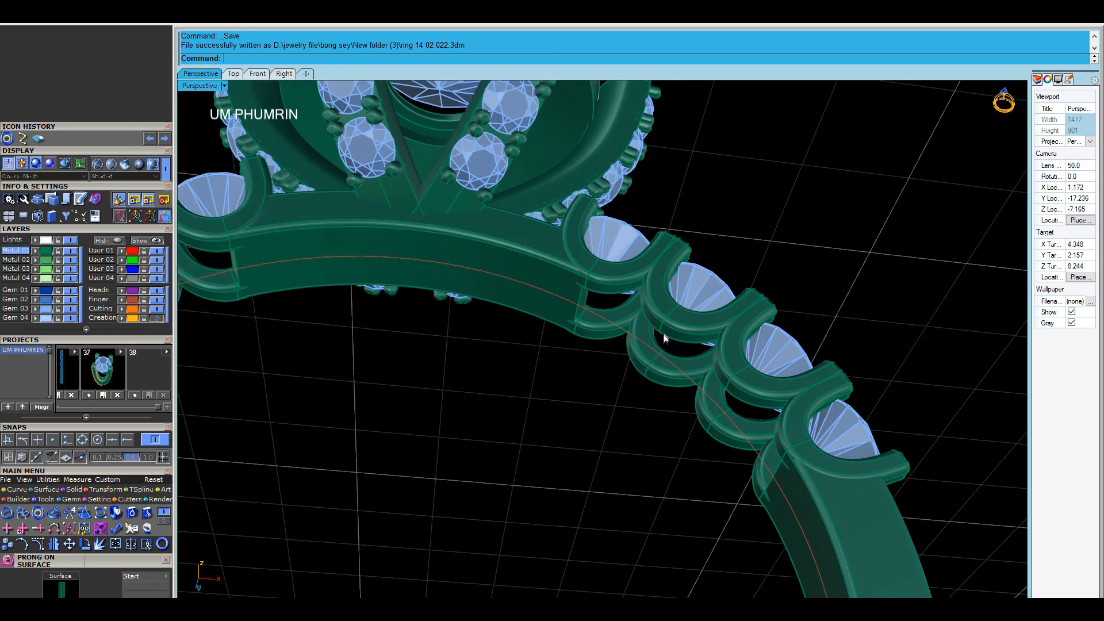
{"action": "scroll", "coordinate": [663, 336], "scroll_direction": "up", "scroll_amount": 3}
{"action": "type", "text": "d: DupEdge"}
{"action": "key", "text": "Return"}
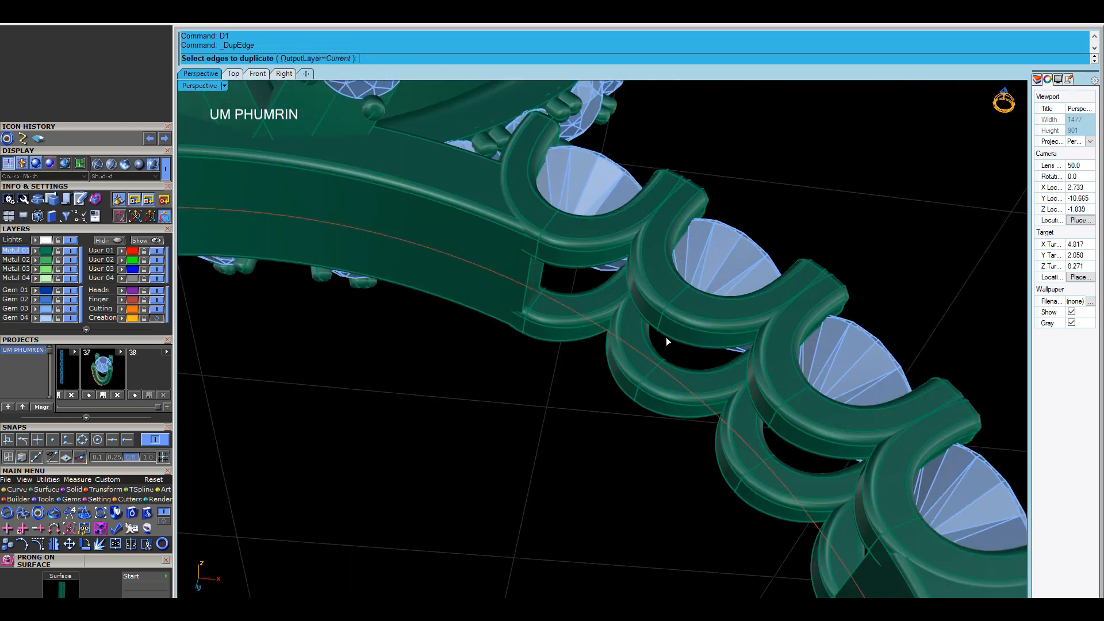
{"action": "scroll", "coordinate": [667, 337], "scroll_direction": "up", "scroll_amount": 3}
{"action": "left_click", "coordinate": [670, 337]}
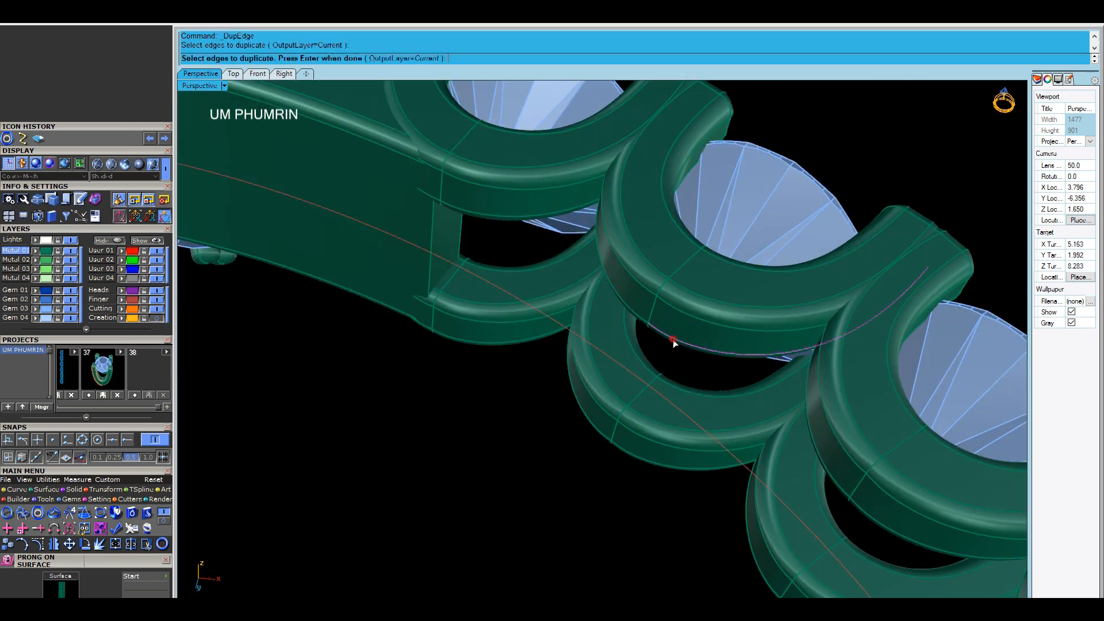
{"action": "left_click", "coordinate": [598, 402]}
{"action": "left_click", "coordinate": [648, 440]}
{"action": "key", "text": "Return"}
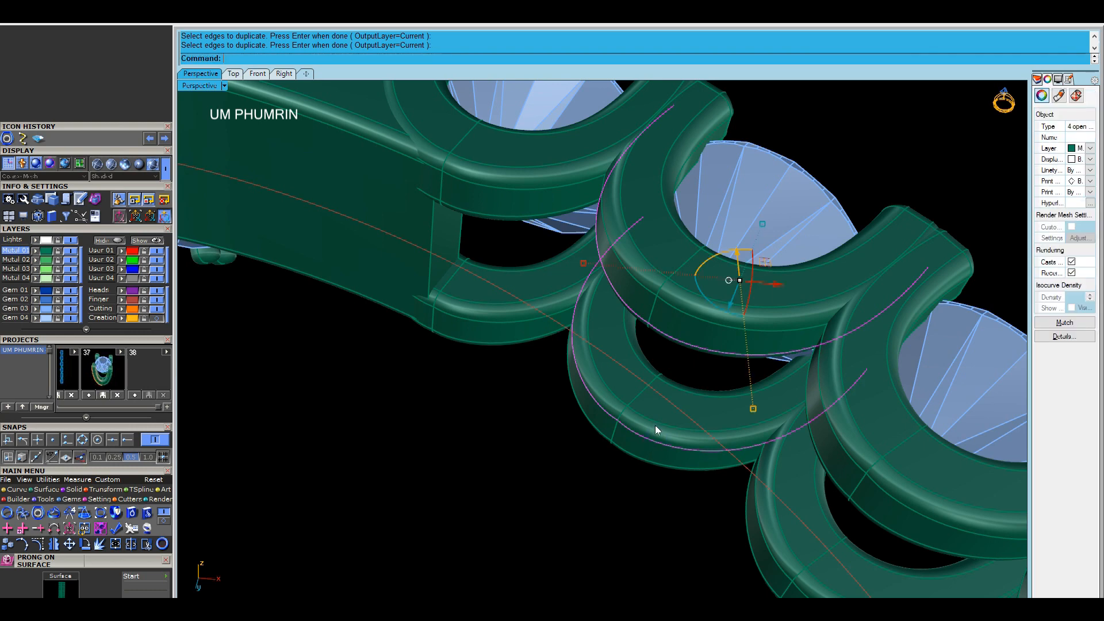
Loft a surface between the duplicated edges of the shoulder setting and delete the edge curves
{"action": "key", "text": "ctrl+r"}
{"action": "key", "text": "Return"}
{"action": "type", "text": "l"}
{"action": "key", "text": "Return"}
{"action": "key", "text": "Return"}
{"action": "key", "text": "Delete"}
Split the lofted surface along isocurves and delete its excess end pieces
{"action": "left_click", "coordinate": [690, 392]}
{"action": "scroll", "coordinate": [690, 391], "scroll_direction": "down", "scroll_amount": 3}
{"action": "right_click_drag", "start_coordinate": [696, 423], "coordinate": [260, 313]}
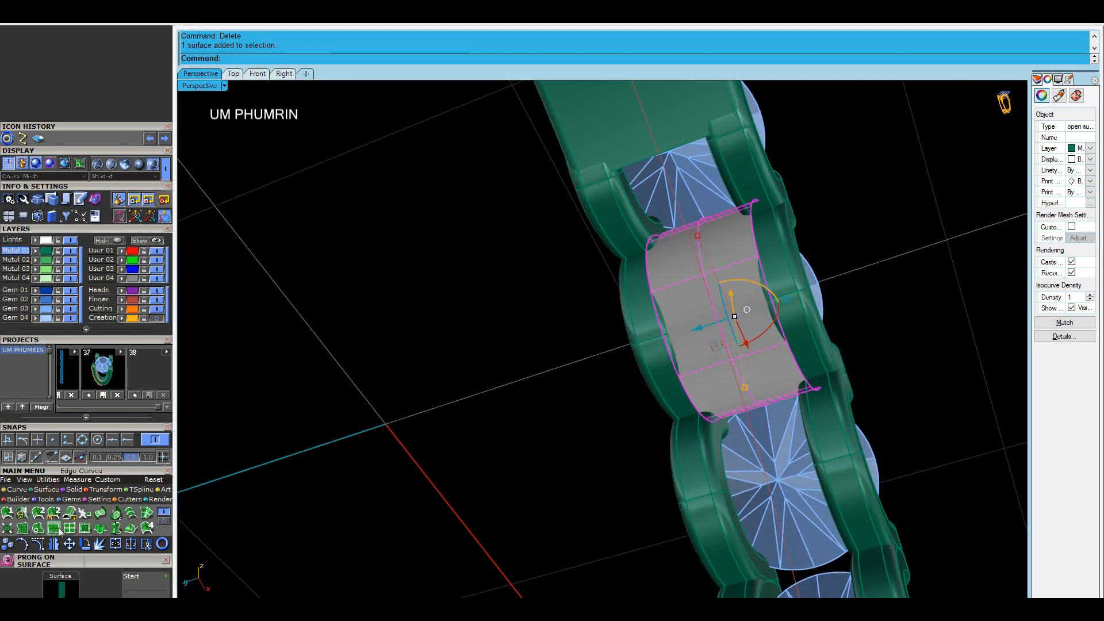
{"action": "left_click", "coordinate": [155, 525]}
{"action": "right_click_drag", "start_coordinate": [702, 291], "coordinate": [624, 323]}
{"action": "scroll", "coordinate": [609, 285], "scroll_direction": "up", "scroll_amount": 2}
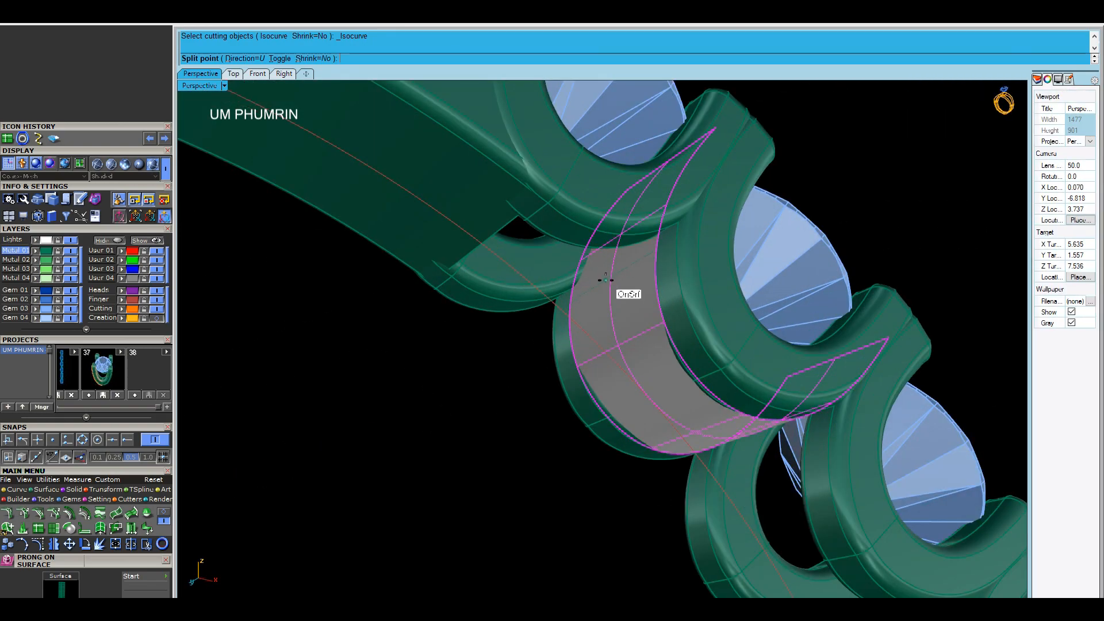
{"action": "right_click_drag", "start_coordinate": [607, 270], "coordinate": [620, 310]}
{"action": "scroll", "coordinate": [624, 262], "scroll_direction": "up", "scroll_amount": 2}
{"action": "left_click", "coordinate": [608, 294]}
{"action": "left_click", "coordinate": [603, 318], "text": "ctrl"}
{"action": "key", "text": "Delete"}
Offset the trimmed surface inward by 1 mm as a solid and select the result
{"action": "left_click", "coordinate": [656, 306]}
{"action": "type", "text": "O3"}
{"action": "key", "text": "Return"}
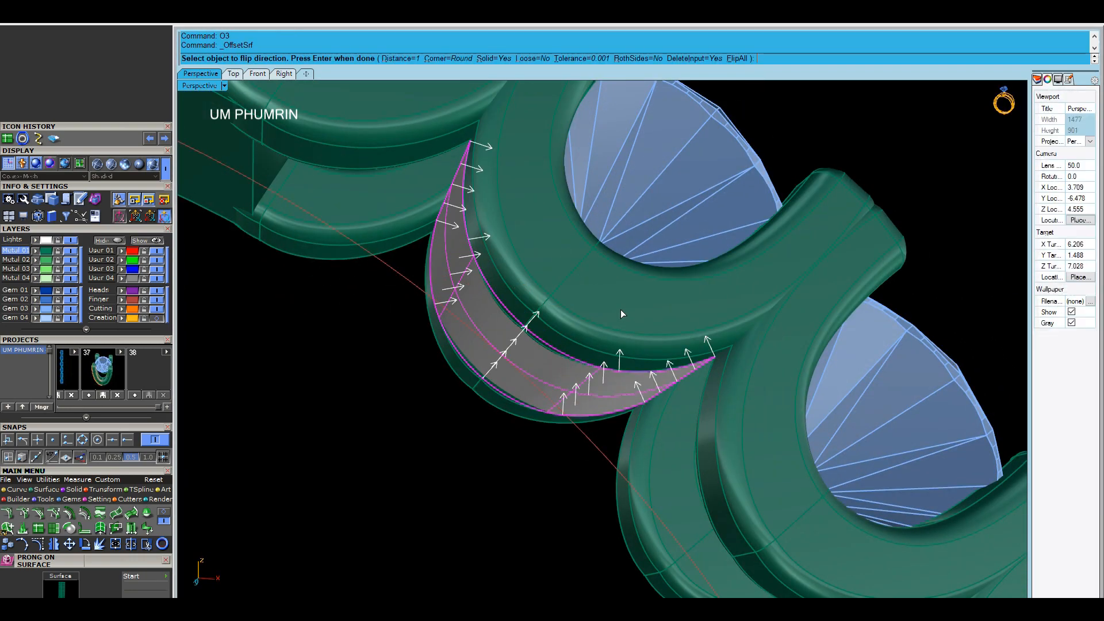
{"action": "key", "text": "Return"}
{"action": "right_click_drag", "start_coordinate": [621, 313], "coordinate": [670, 276]}
{"action": "left_click", "coordinate": [577, 312]}
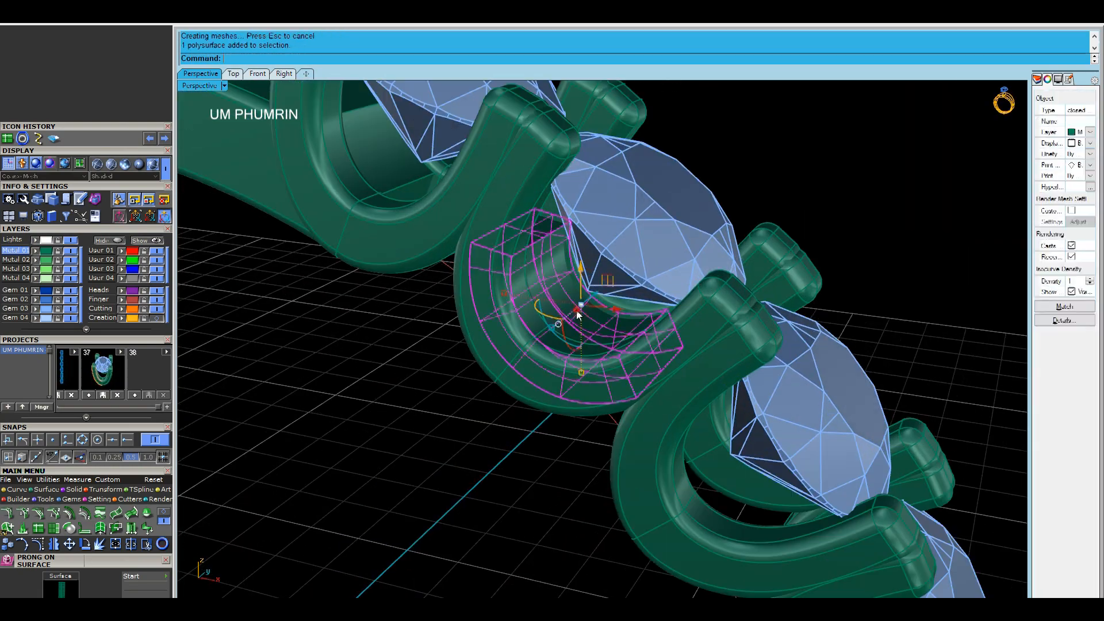
Isolate the offset solid, fillet the edges of its ends with a 0.1 radius, and show the hidden objects
{"action": "left_click", "coordinate": [108, 242]}
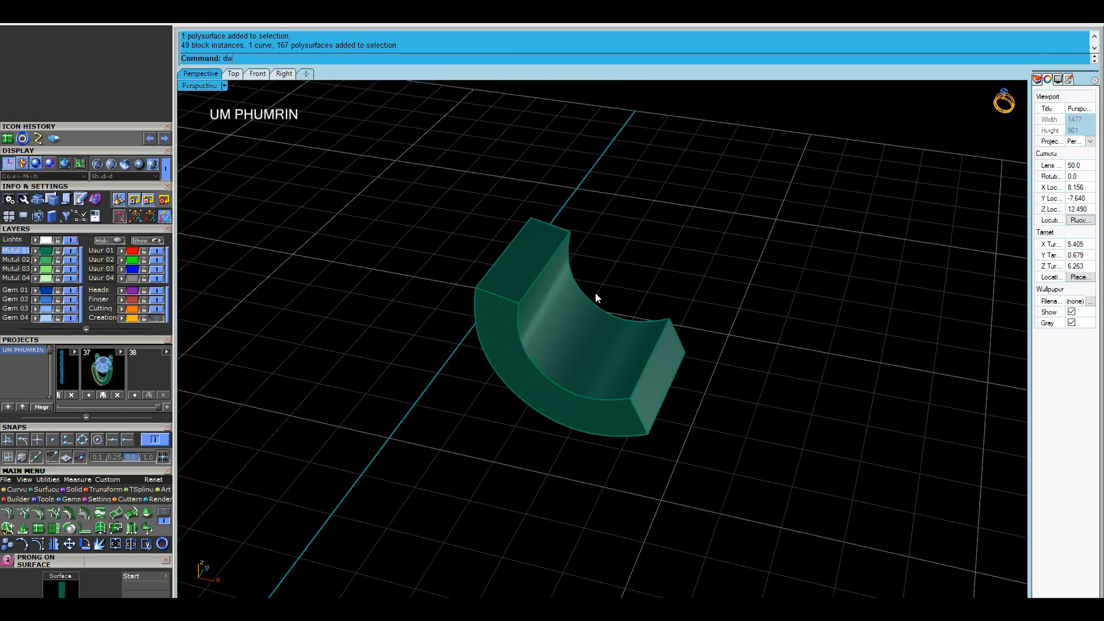
{"action": "key", "text": "Return"}
{"action": "right_click_drag", "start_coordinate": [595, 292], "coordinate": [524, 237]}
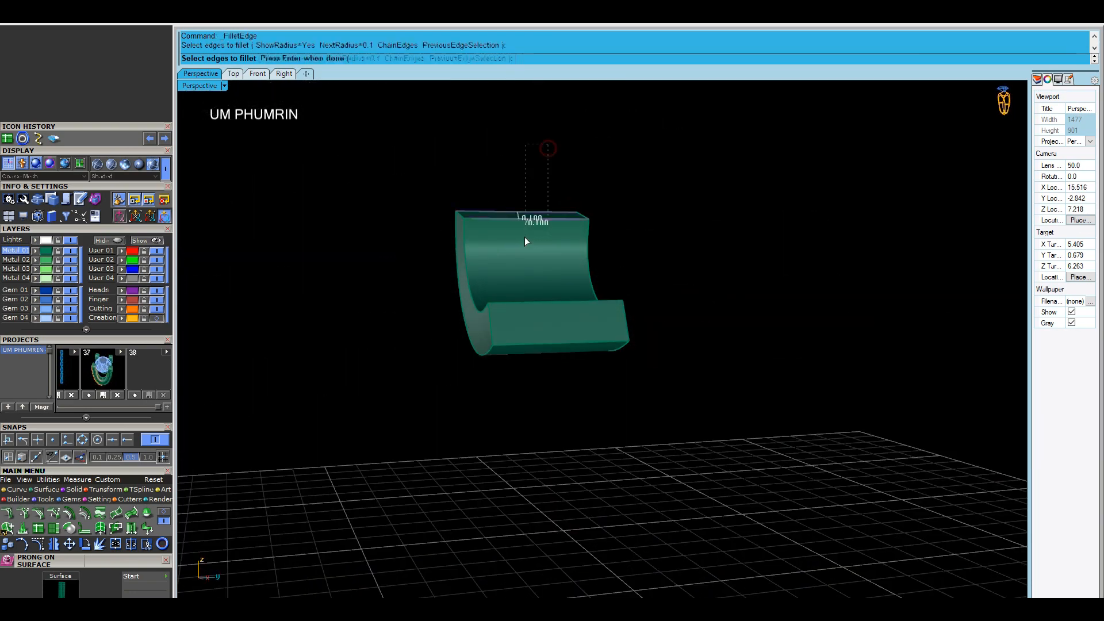
{"action": "left_click_drag", "start_coordinate": [536, 367], "coordinate": [530, 384]}
{"action": "right_click", "coordinate": [528, 391]}
{"action": "right_click", "coordinate": [528, 391]}
{"action": "left_click", "coordinate": [147, 240]}
{"action": "right_click_drag", "start_coordinate": [402, 322], "coordinate": [498, 280]}
Rotate copies of the filleted solid about the origin in the front view onto the neighbouring shoulder diamond settings
{"action": "left_click", "coordinate": [644, 286]}
{"action": "left_click", "coordinate": [238, 77]}
{"action": "scroll", "coordinate": [529, 222], "scroll_direction": "down", "scroll_amount": 5}
{"action": "left_click", "coordinate": [257, 73]}
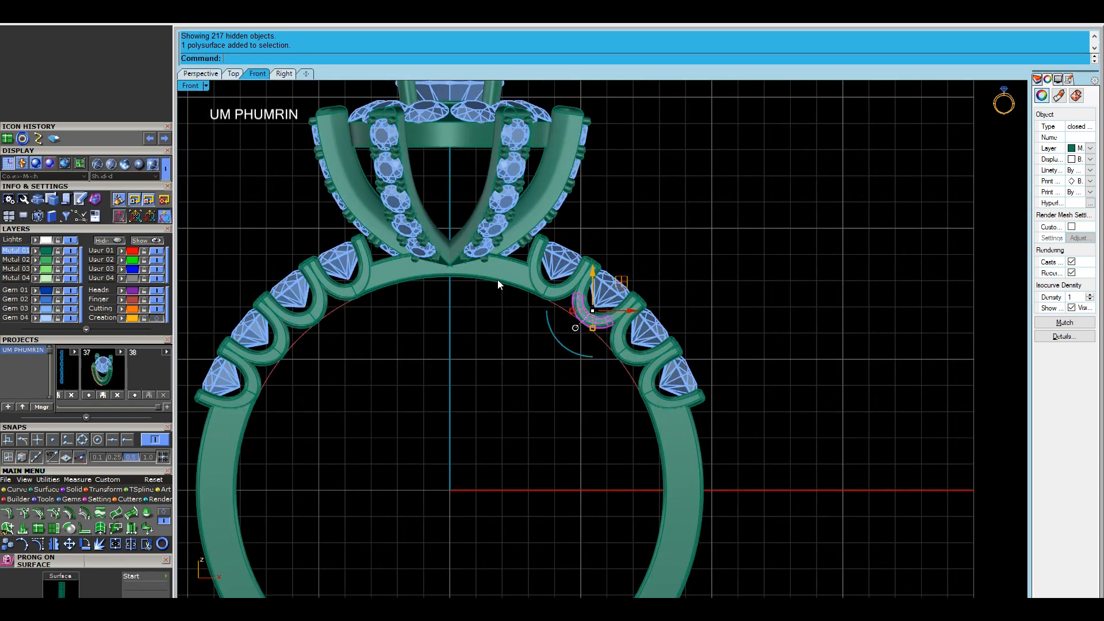
{"action": "type", "text": "r"}
{"action": "key", "text": "Return"}
{"action": "type", "text": "0"}
{"action": "left_click", "coordinate": [54, 440]}
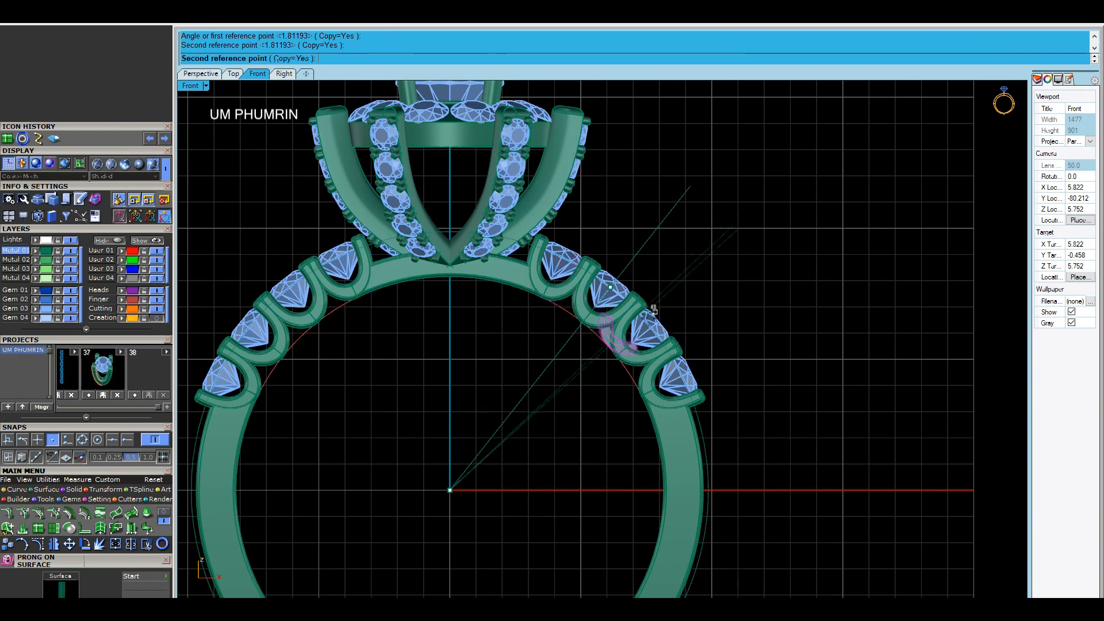
{"action": "left_click", "coordinate": [198, 75]}
{"action": "right_click_drag", "start_coordinate": [678, 363], "coordinate": [631, 329]}
Undo the rotated copies, the fillets, the offset solid and the split back to the untrimmed lofted surface
{"action": "key", "text": "ctrl+z"}
{"action": "key", "text": "Escape"}
{"action": "key", "text": "ctrl+z"}
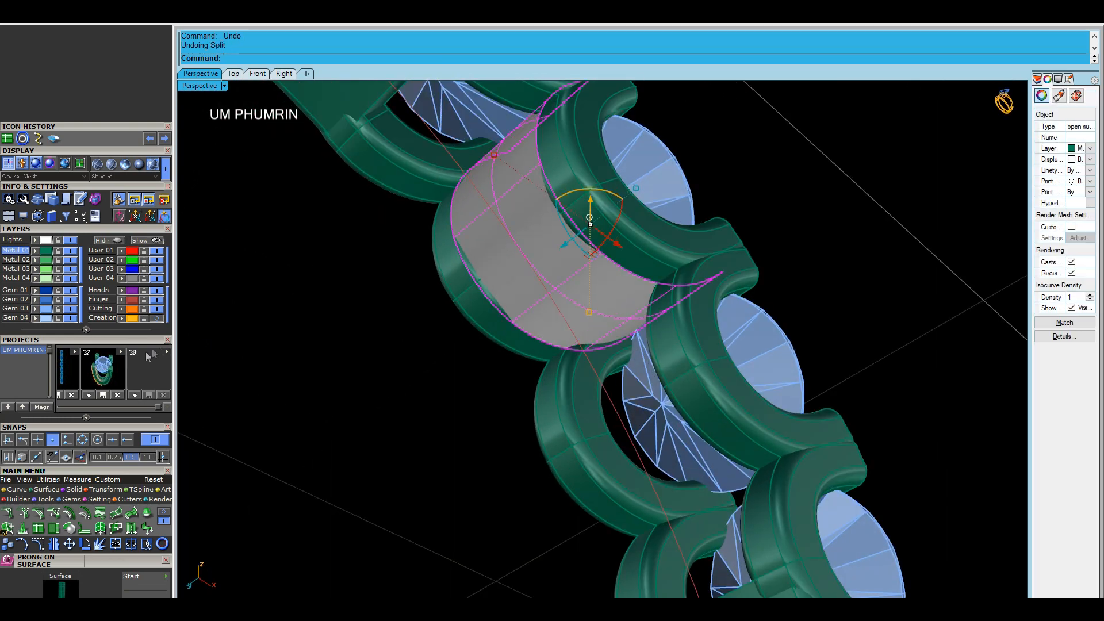
Split the lofted surface along isocurves near both ends of the shoulder setting and delete its excess end pieces
{"action": "left_click", "coordinate": [44, 530]}
{"action": "scroll", "coordinate": [652, 345], "scroll_direction": "up", "scroll_amount": 5}
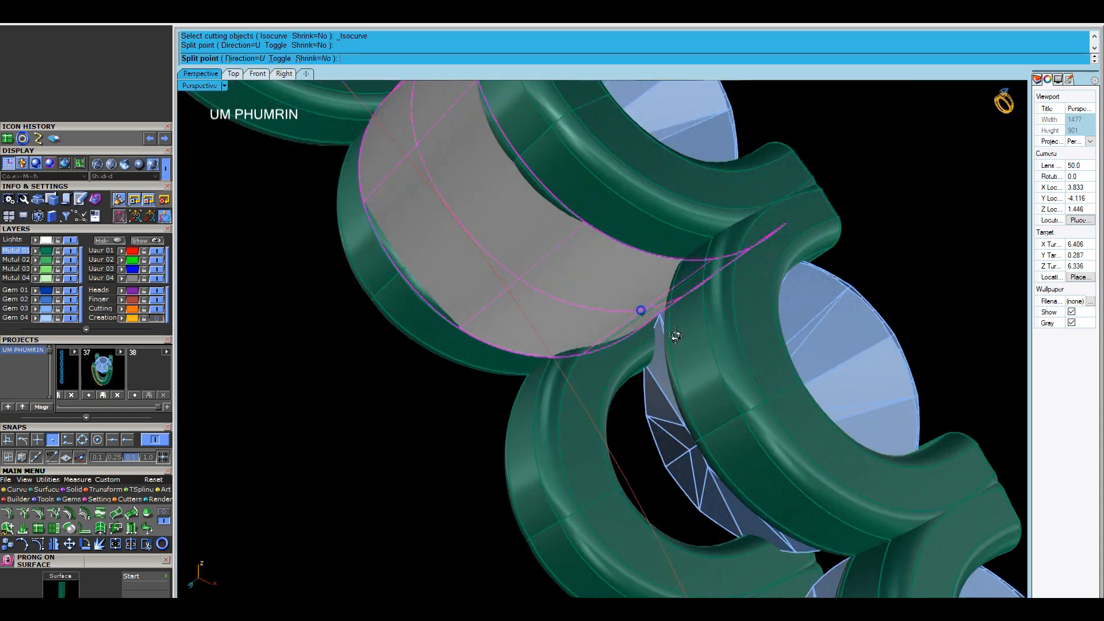
{"action": "right_click_drag", "start_coordinate": [676, 337], "coordinate": [689, 306]}
{"action": "scroll", "coordinate": [689, 306], "scroll_direction": "down", "scroll_amount": 6}
{"action": "scroll", "coordinate": [581, 177], "scroll_direction": "up", "scroll_amount": 4}
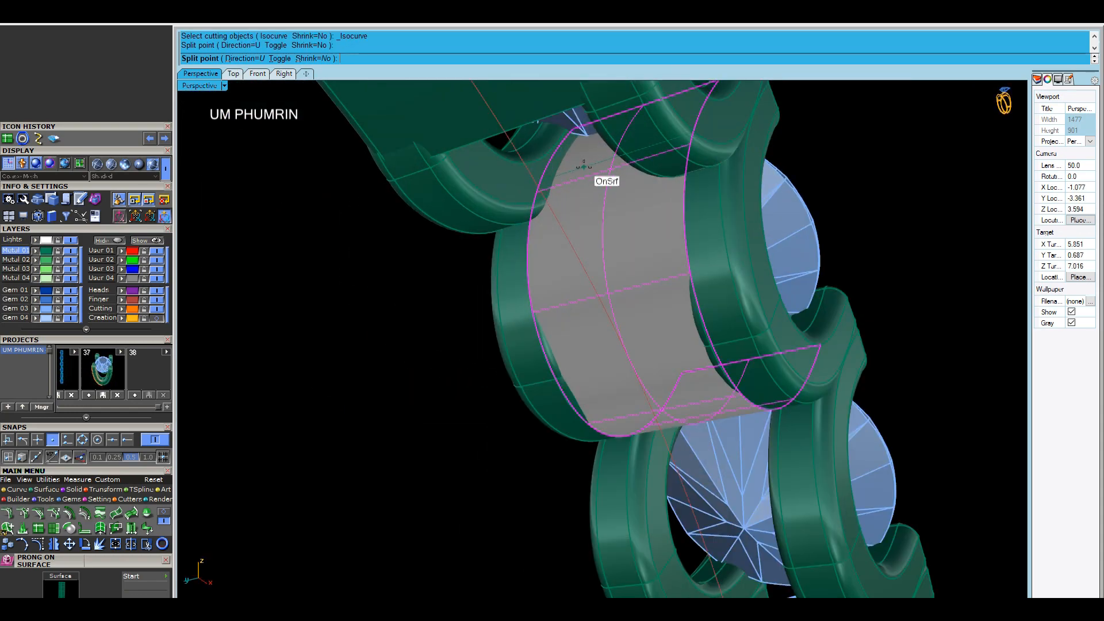
{"action": "left_click", "coordinate": [631, 257], "text": "ctrl"}
{"action": "key", "text": "Delete"}
Offset the trimmed surface inward as a solid between the two rails of the shoulder setting
{"action": "right_click_drag", "start_coordinate": [630, 257], "coordinate": [455, 260]}
{"action": "left_click", "coordinate": [588, 260]}
{"action": "type", "text": "O3"}
{"action": "key", "text": "Return"}
{"action": "key", "text": "Return"}
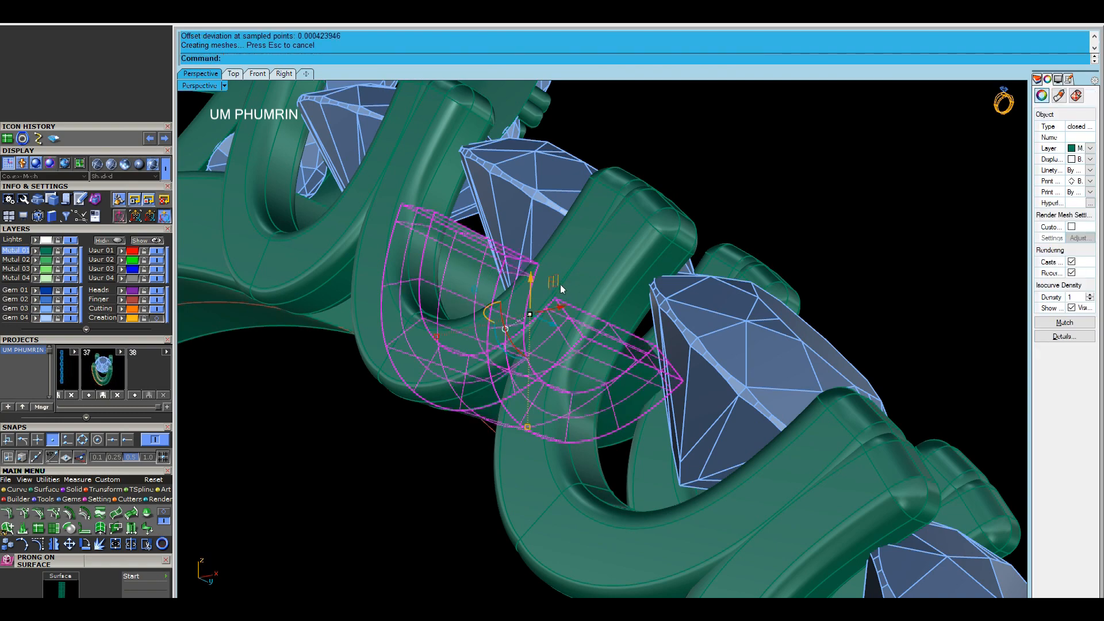
Isolate the offset solid, fillet the edges of both ends with a 0.1 radius, and show the hidden objects
{"action": "right_click", "coordinate": [108, 240]}
{"action": "right_click_drag", "start_coordinate": [662, 276], "coordinate": [523, 354]}
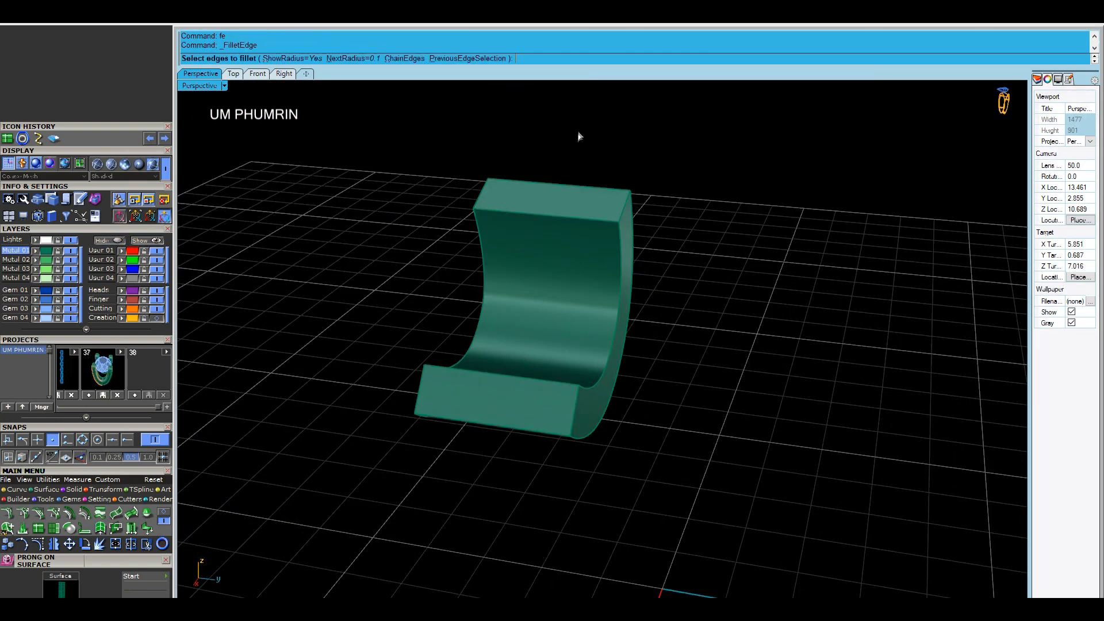
{"action": "left_click_drag", "start_coordinate": [578, 133], "coordinate": [556, 260]}
{"action": "right_click_drag", "start_coordinate": [556, 294], "coordinate": [577, 270]}
{"action": "key", "text": "Return"}
{"action": "right_click_drag", "start_coordinate": [523, 450], "coordinate": [633, 360]}
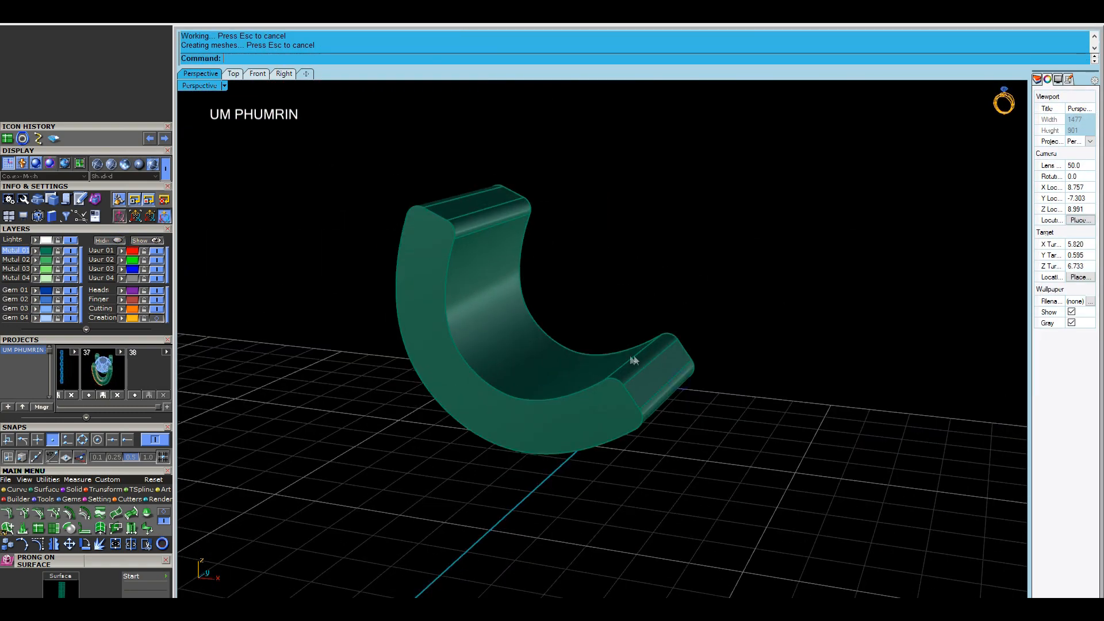
{"action": "left_click", "coordinate": [141, 240]}
{"action": "right_click_drag", "start_coordinate": [475, 351], "coordinate": [545, 285]}
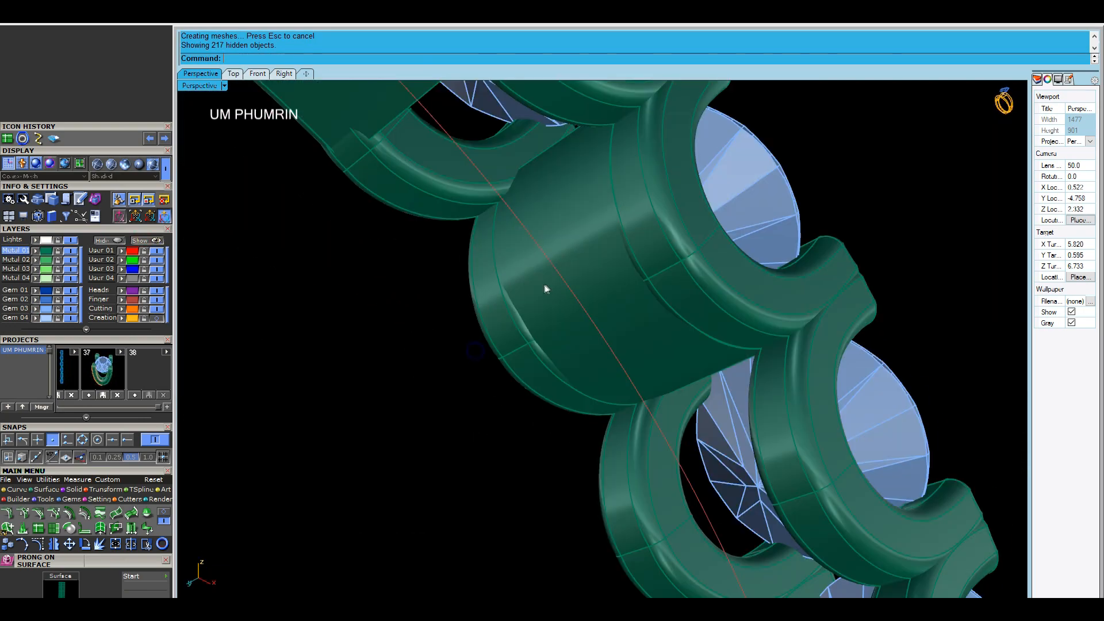
Rotate copies of the filleted solid about the origin onto the other shoulder settings, using the gem points as references
{"action": "left_click", "coordinate": [624, 283]}
{"action": "left_click", "coordinate": [257, 74]}
{"action": "scroll", "coordinate": [571, 360], "scroll_direction": "down", "scroll_amount": 3}
{"action": "type", "text": "r"}
{"action": "key", "text": "Return"}
{"action": "type", "text": "0"}
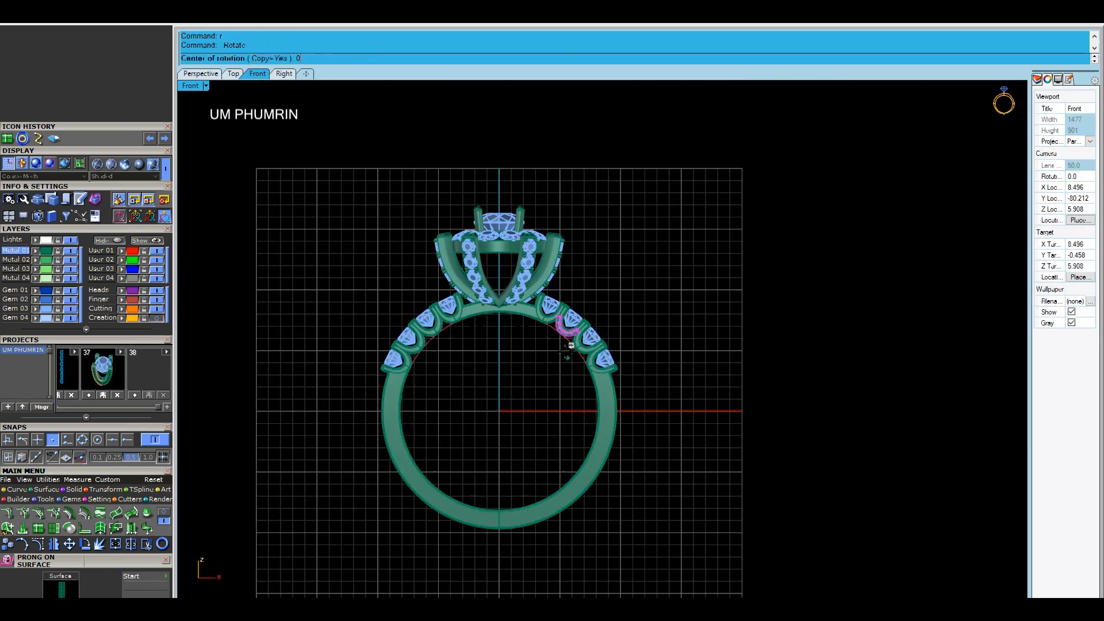
{"action": "key", "text": "Return"}
{"action": "scroll", "coordinate": [571, 345], "scroll_direction": "up", "scroll_amount": 3}
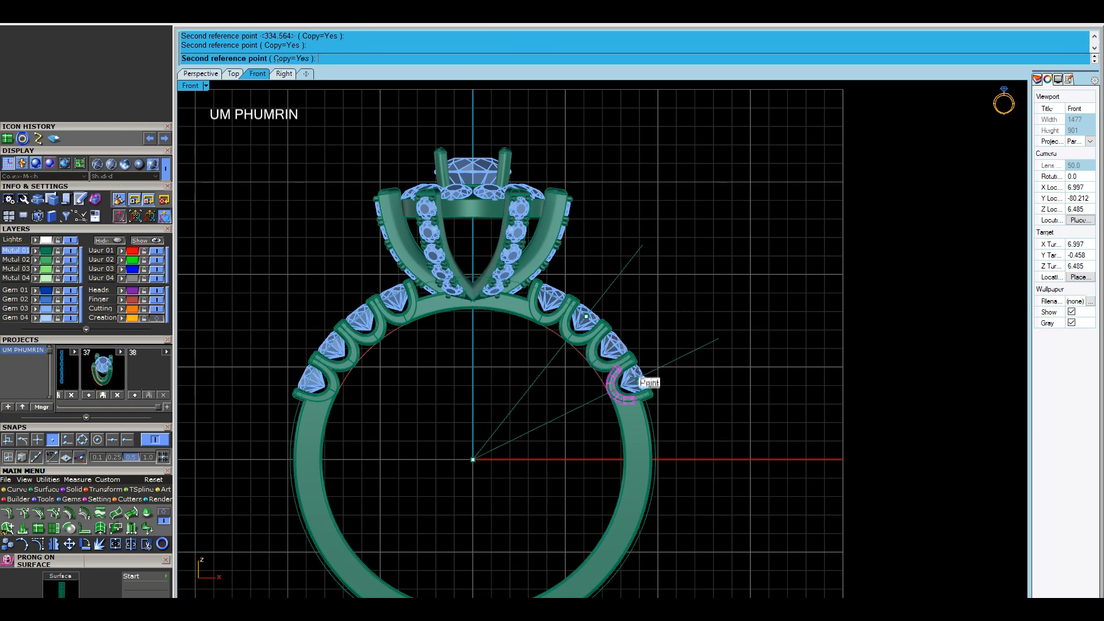
{"action": "left_click", "coordinate": [665, 363]}
Delete the old shoulder settings and shank half on the side without the new solids
{"action": "scroll", "coordinate": [632, 345], "scroll_direction": "down", "scroll_amount": 1}
{"action": "left_click_drag", "start_coordinate": [481, 441], "coordinate": [481, 441]}
{"action": "right_click_drag", "start_coordinate": [481, 442], "coordinate": [544, 400]}
{"action": "left_click", "coordinate": [397, 398], "text": "shift"}
{"action": "key", "text": "Delete"}
{"action": "scroll", "coordinate": [581, 319], "scroll_direction": "down", "scroll_amount": 4}
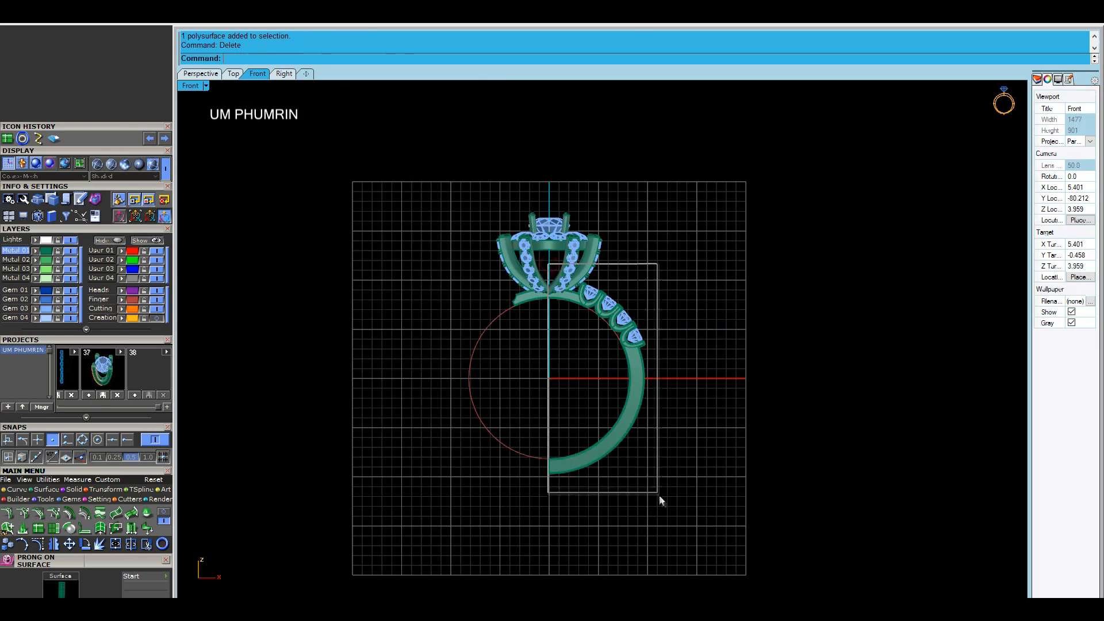
Mirror the completed shoulder settings and shank half across the vertical axis through the origin, and save the file
{"action": "left_click_drag", "start_coordinate": [650, 486], "coordinate": [649, 485]}
{"action": "scroll", "coordinate": [633, 402], "scroll_direction": "up", "scroll_amount": 2}
{"action": "type", "text": "Mm"}
{"action": "key", "text": "Return"}
{"action": "type", "text": "0"}
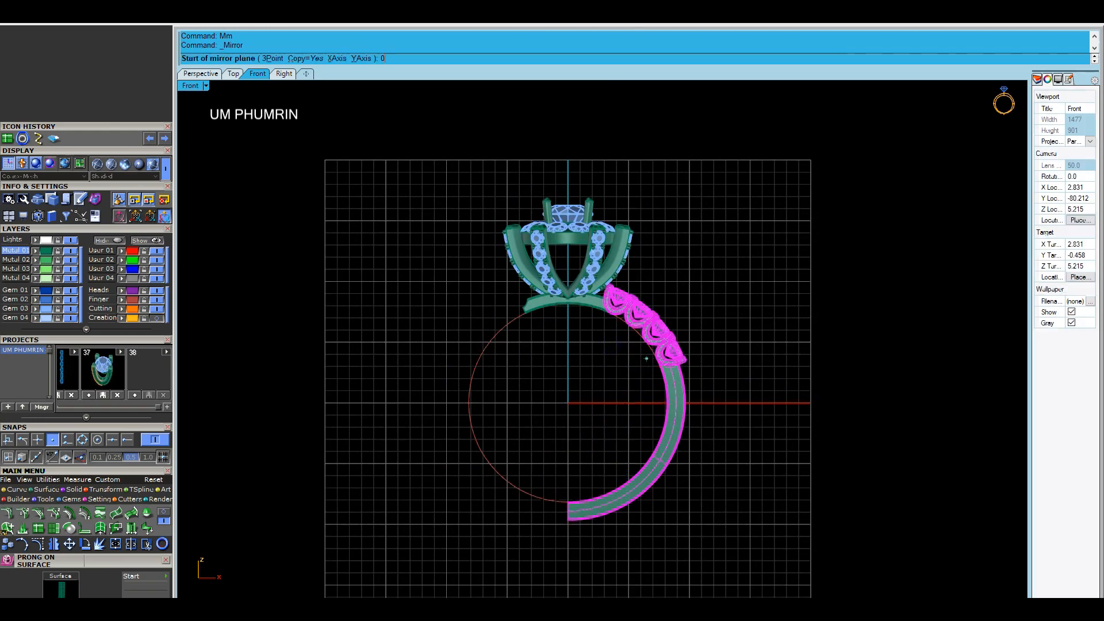
{"action": "key", "text": "Return"}
{"action": "left_click", "coordinate": [574, 323]}
{"action": "left_click", "coordinate": [340, 205]}
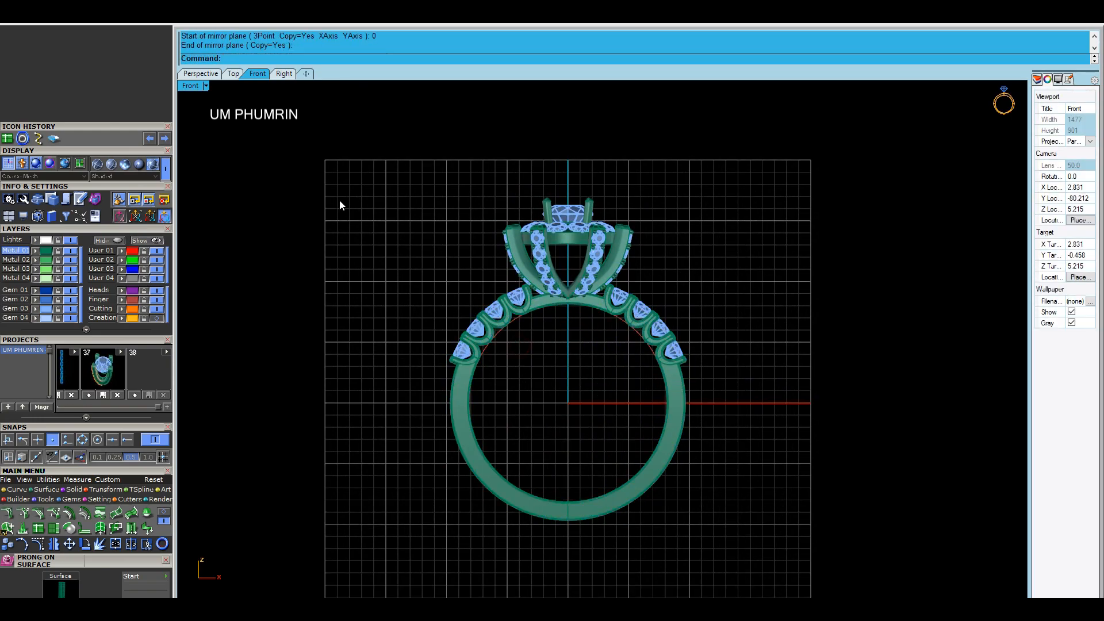
{"action": "left_click", "coordinate": [208, 76]}
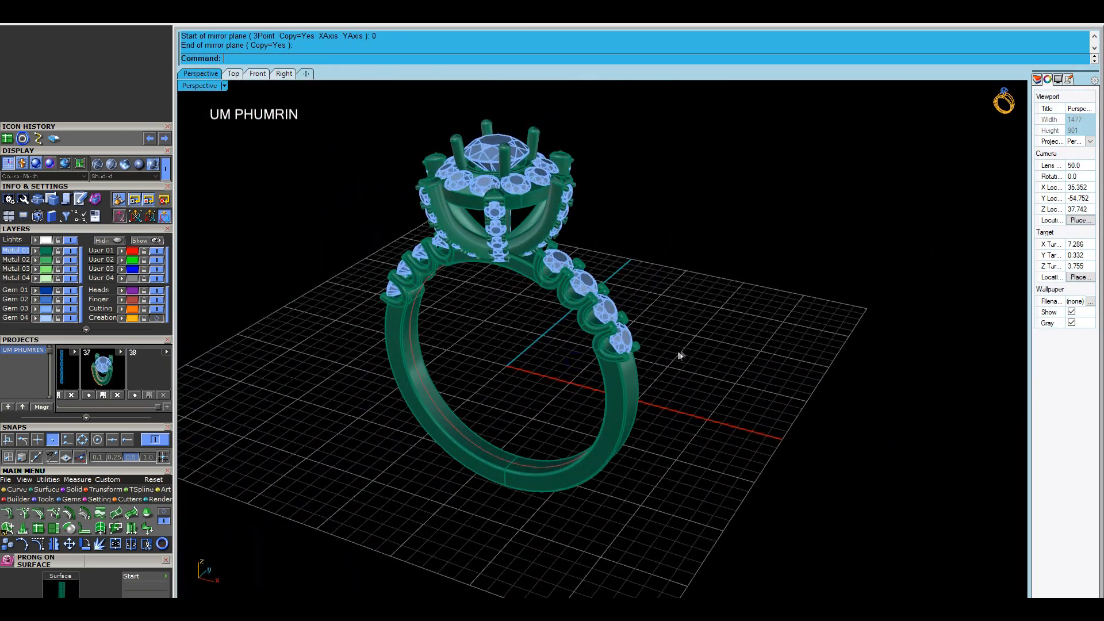
{"action": "key", "text": "ctrl+s"}
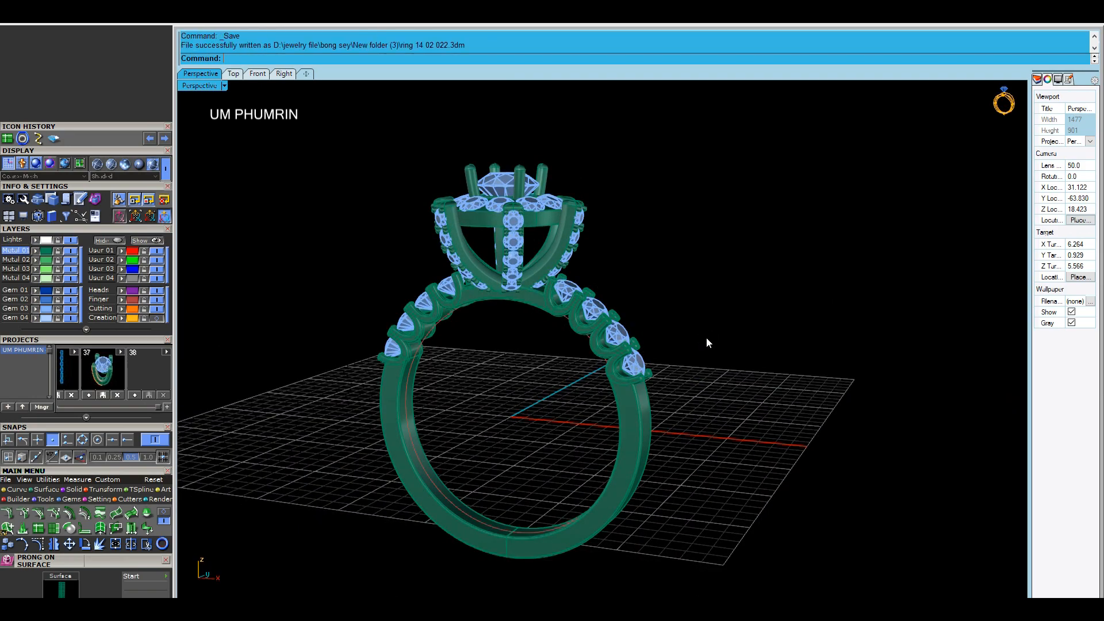
Set the Perspective viewport to Working Shade with surface edges turned off, and hide the construction grid
{"action": "right_click_drag", "start_coordinate": [713, 357], "coordinate": [579, 280]}
{"action": "scroll", "coordinate": [537, 254], "scroll_direction": "down", "scroll_amount": 3}
{"action": "left_click", "coordinate": [223, 85]}
{"action": "left_click", "coordinate": [271, 426]}
{"action": "left_click", "coordinate": [1058, 79]}
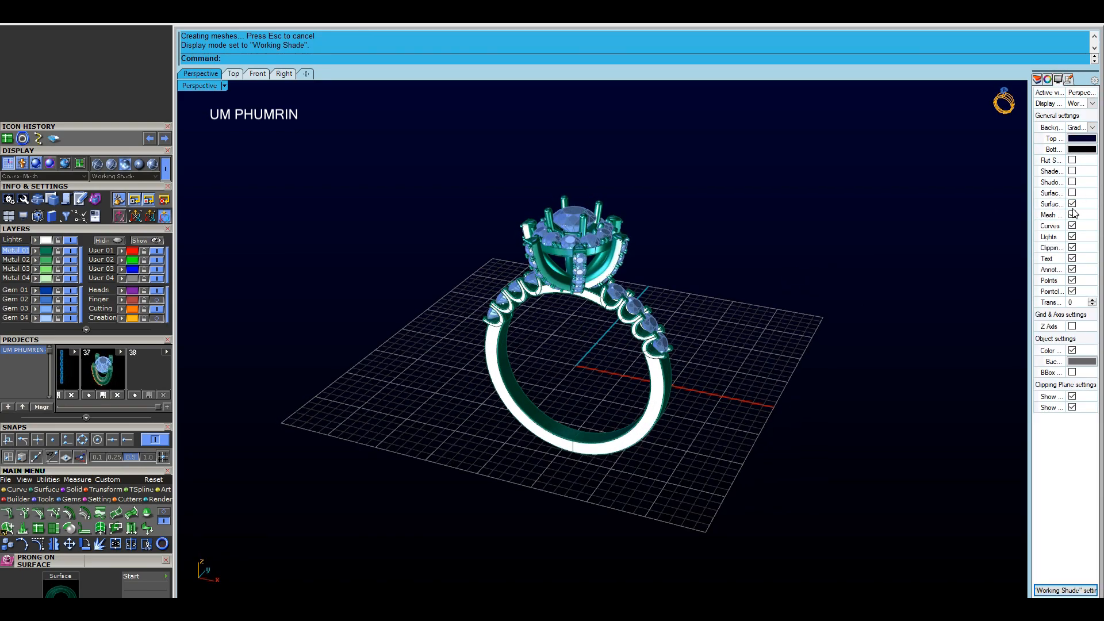
{"action": "right_click_drag", "start_coordinate": [768, 294], "coordinate": [733, 327]}
{"action": "left_click", "coordinate": [8, 163]}
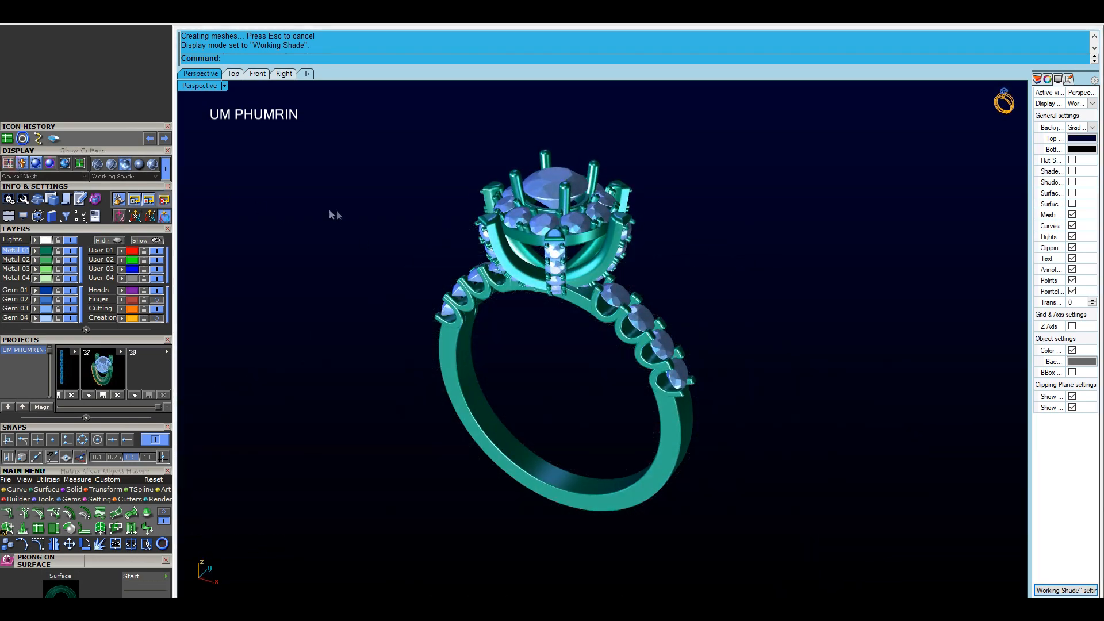
Restore the four-viewport layout and set the Top, Front and Right viewports to Working Shade with the whole ring in view
{"action": "right_click_drag", "start_coordinate": [330, 210], "coordinate": [423, 205]}
{"action": "double_click", "coordinate": [202, 86]}
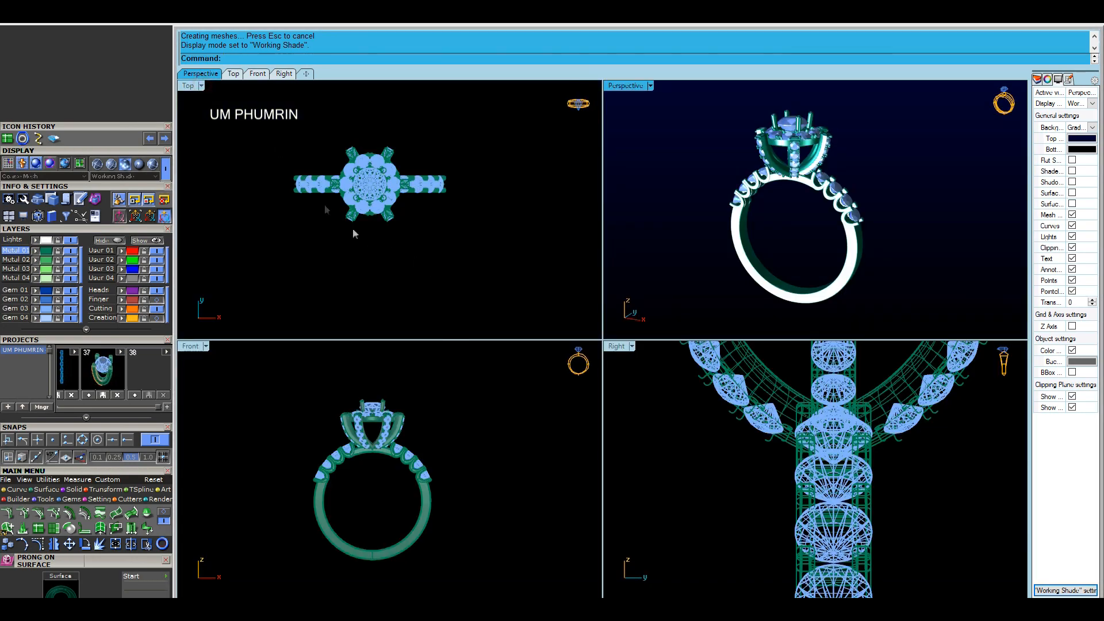
{"action": "left_click", "coordinate": [202, 86]}
{"action": "left_click", "coordinate": [259, 425]}
{"action": "right_click", "coordinate": [441, 436]}
{"action": "right_click", "coordinate": [709, 429]}
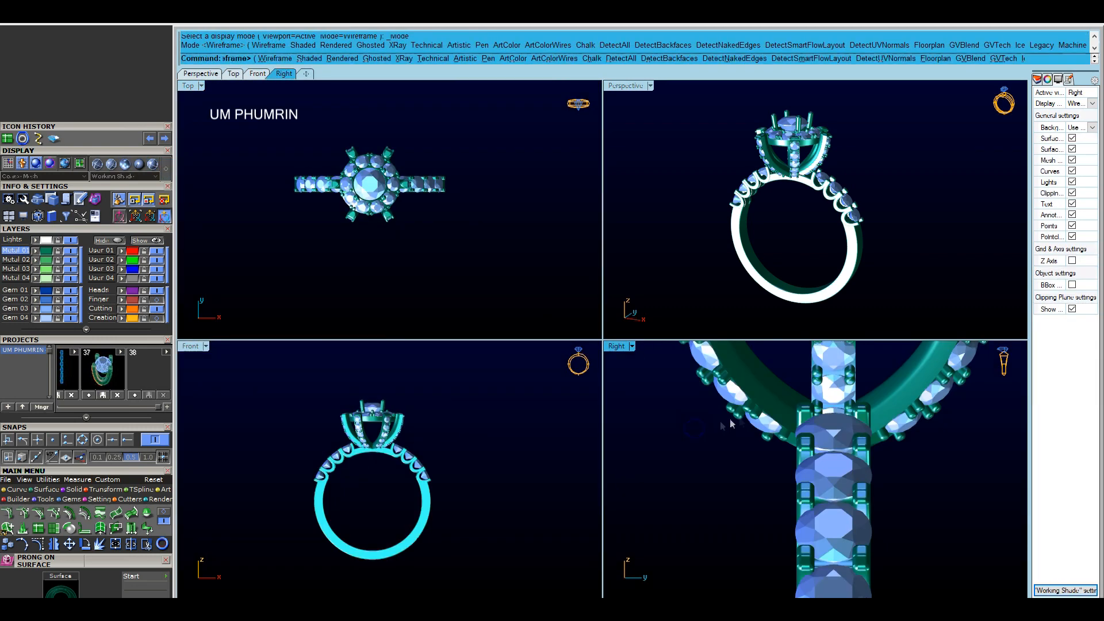
{"action": "scroll", "coordinate": [742, 429], "scroll_direction": "down", "scroll_amount": 10}
{"action": "scroll", "coordinate": [448, 424], "scroll_direction": "up", "scroll_amount": 3}
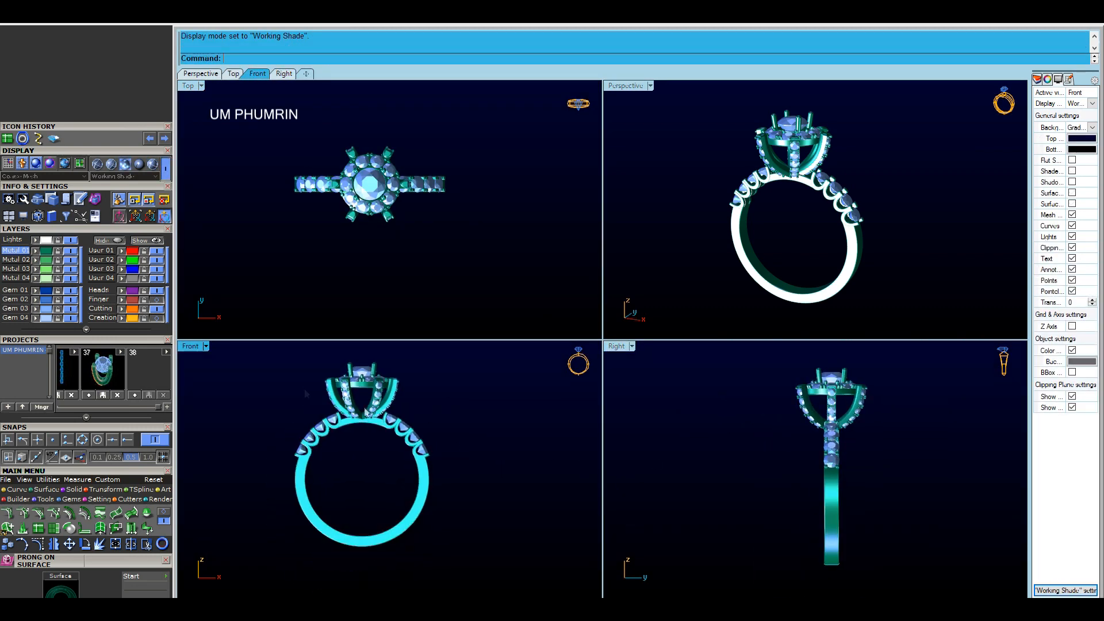
Set the Front and Top viewports to Plastic display and maximise the Perspective viewport around the ring
{"action": "left_click", "coordinate": [205, 345]}
{"action": "left_click", "coordinate": [258, 326]}
{"action": "right_click", "coordinate": [446, 268]}
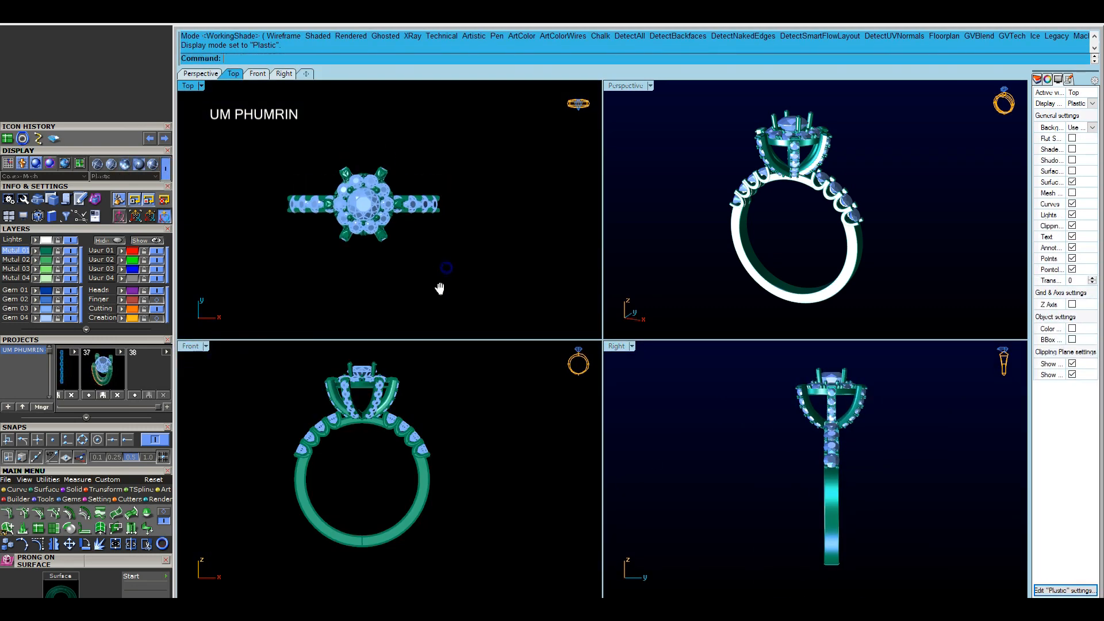
{"action": "mouse_move", "coordinate": [803, 250]}
{"action": "right_mouse_down"}
{"action": "mouse_move", "coordinate": [803, 234]}
{"action": "mouse_move", "coordinate": [789, 240]}
{"action": "mouse_move", "coordinate": [806, 233]}
{"action": "right_mouse_up"}
{"action": "right_click_drag", "start_coordinate": [861, 447], "coordinate": [843, 453]}
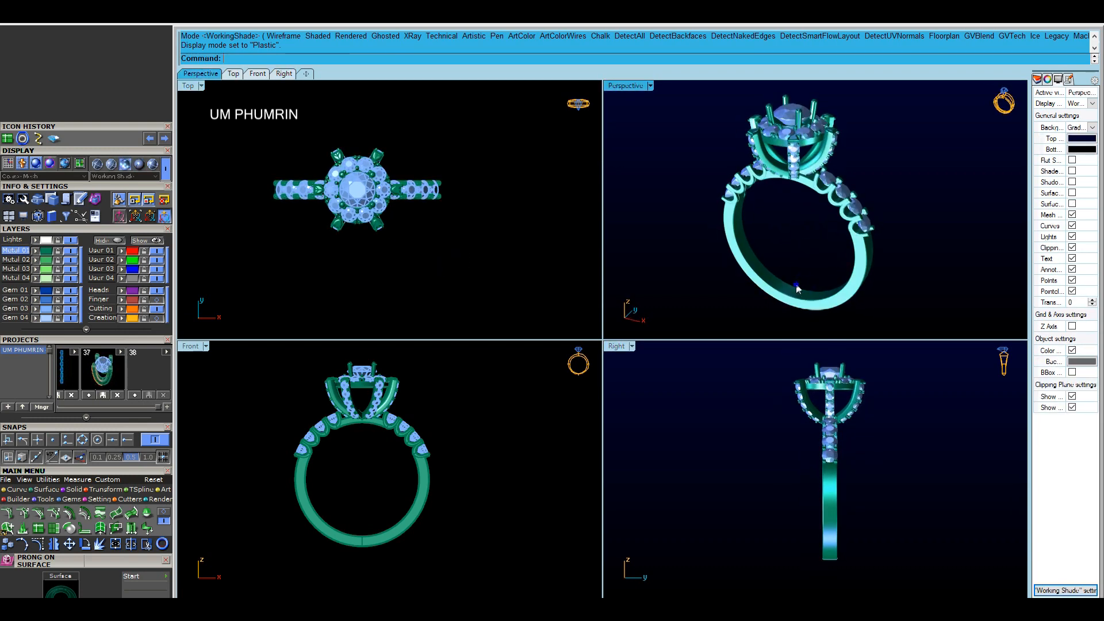
{"action": "right_click_drag", "start_coordinate": [884, 273], "coordinate": [723, 288]}
{"action": "double_click", "coordinate": [633, 88]}
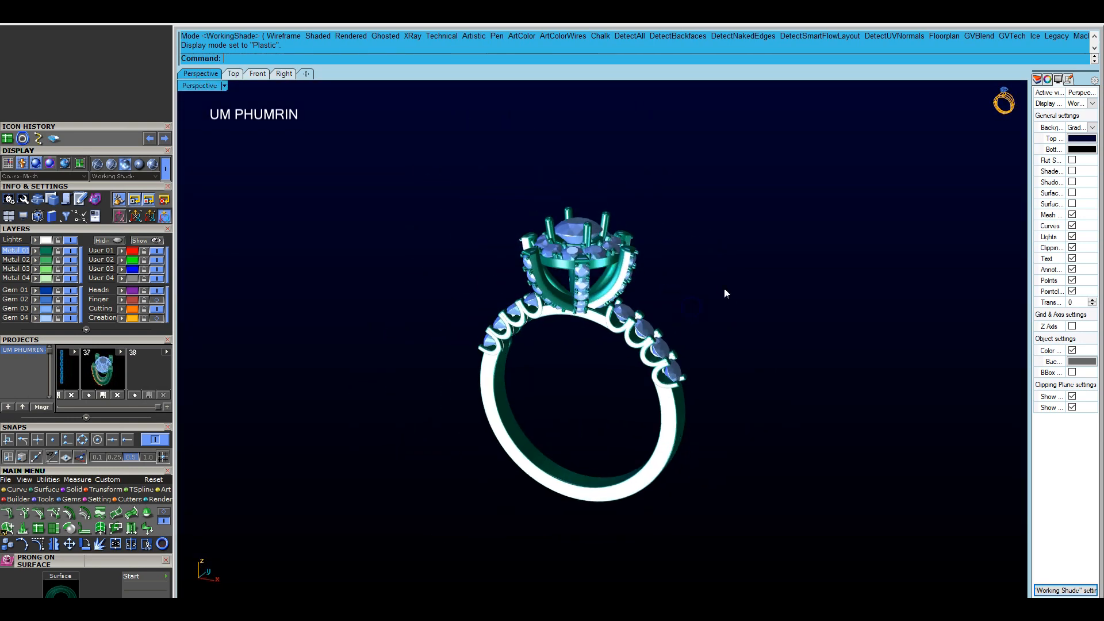